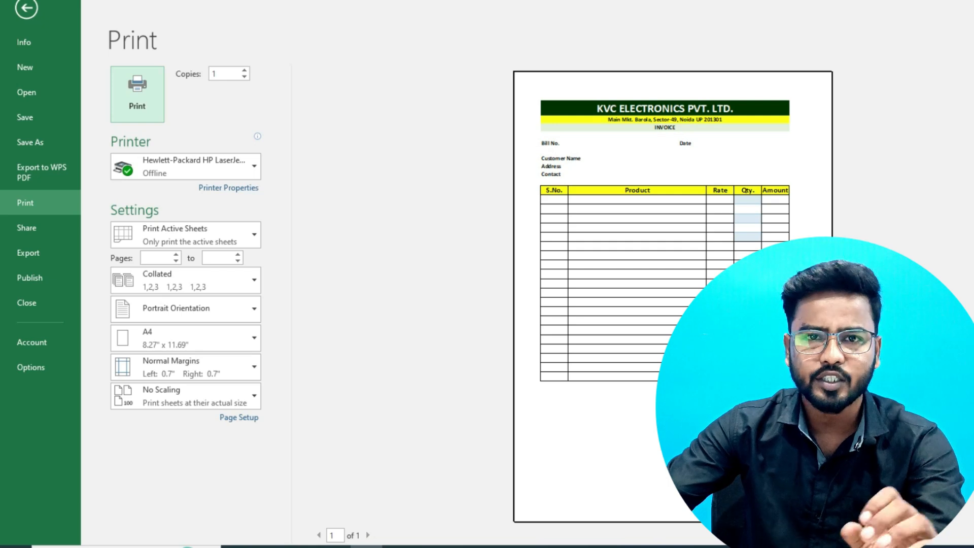
- Close the print preview and return to the Automated Bill Entry form on Sheet1
key(Escape)
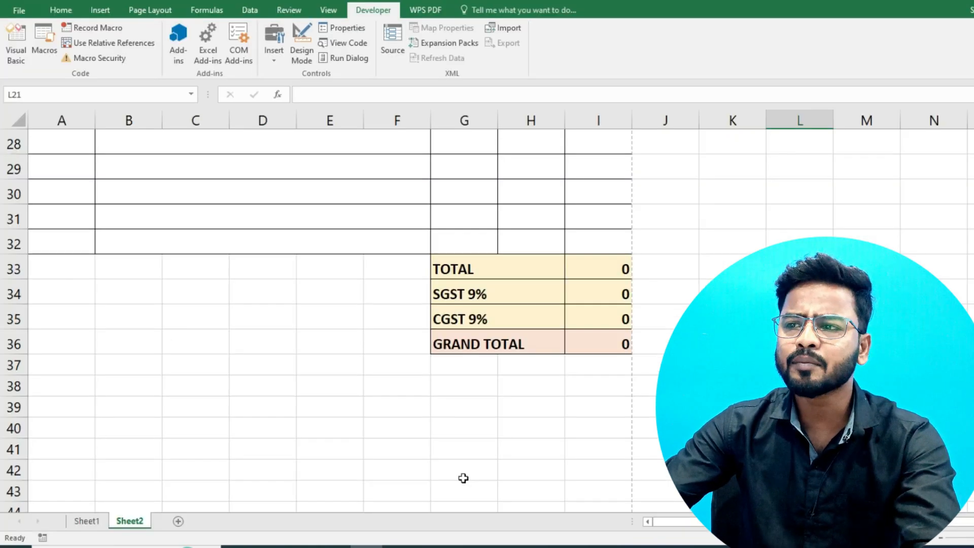
scroll(461, 479, up, 9)
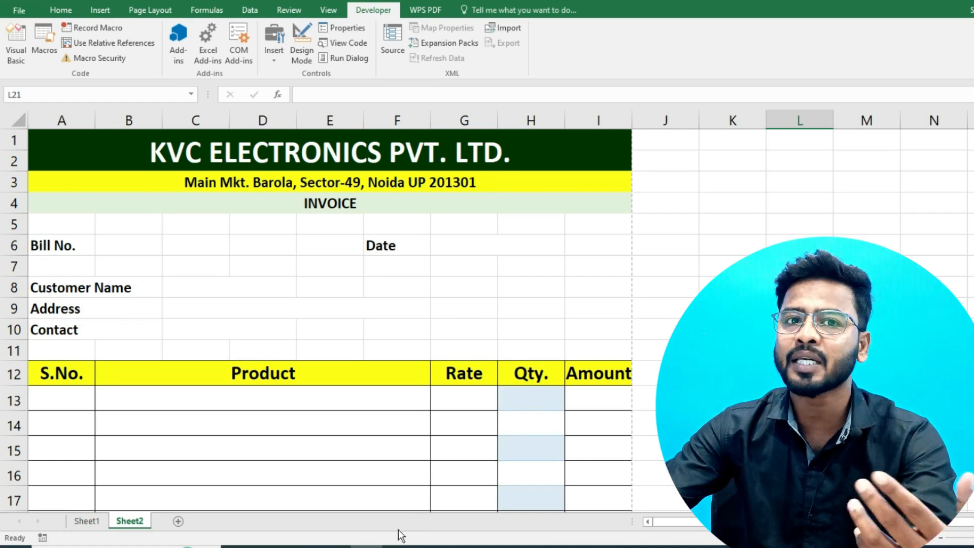
click(83, 520)
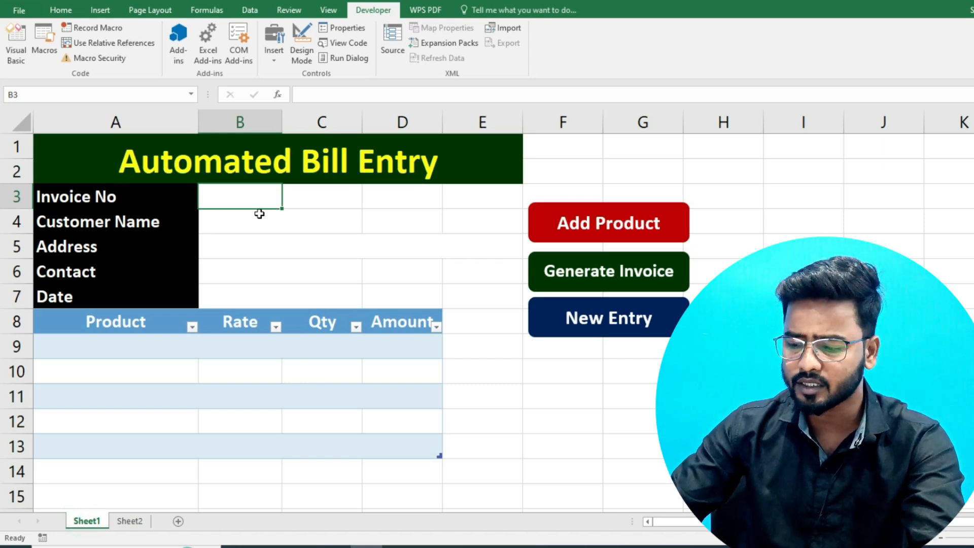
- Fill B3:B7 with the invoice number, customer's name, address, contact number and date 8/26/2023
text(1043)
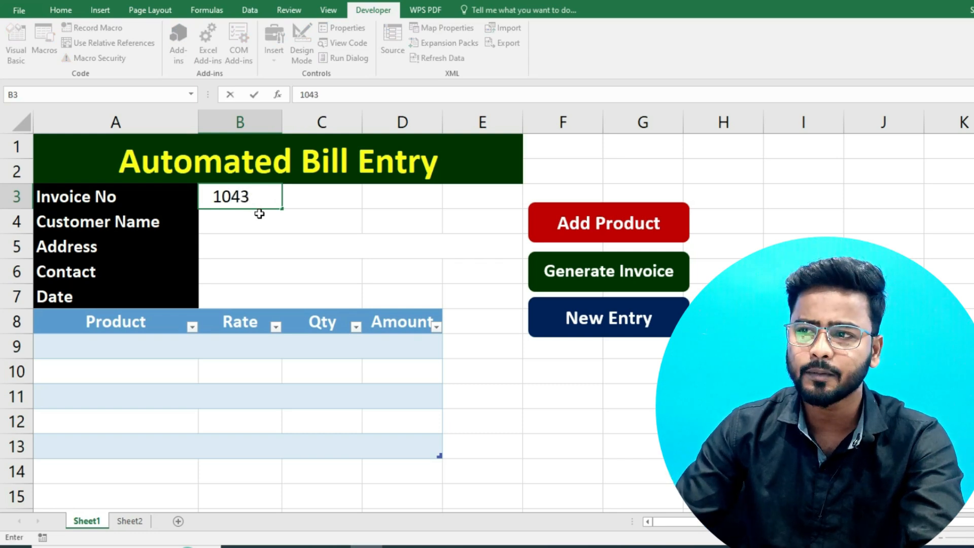
key(Return)
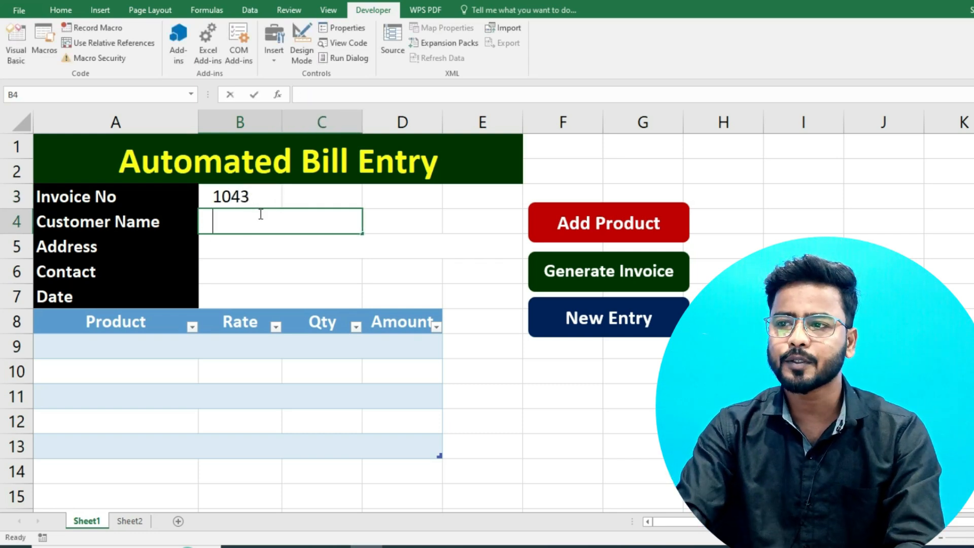
key(Return)
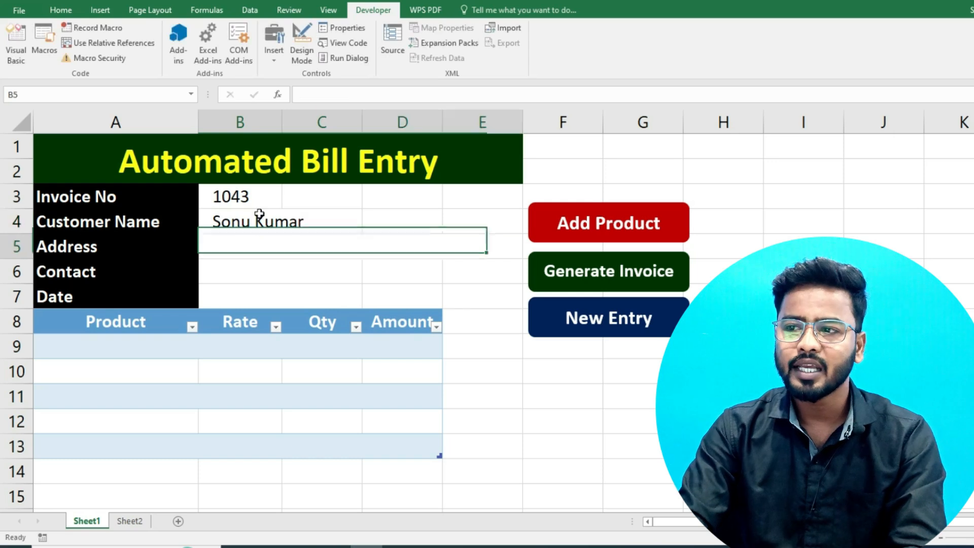
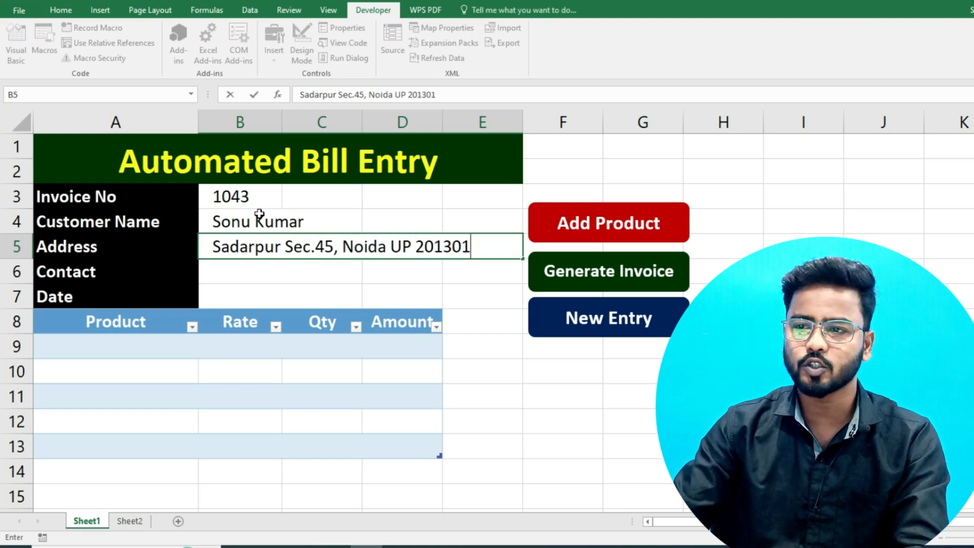
key(Return)
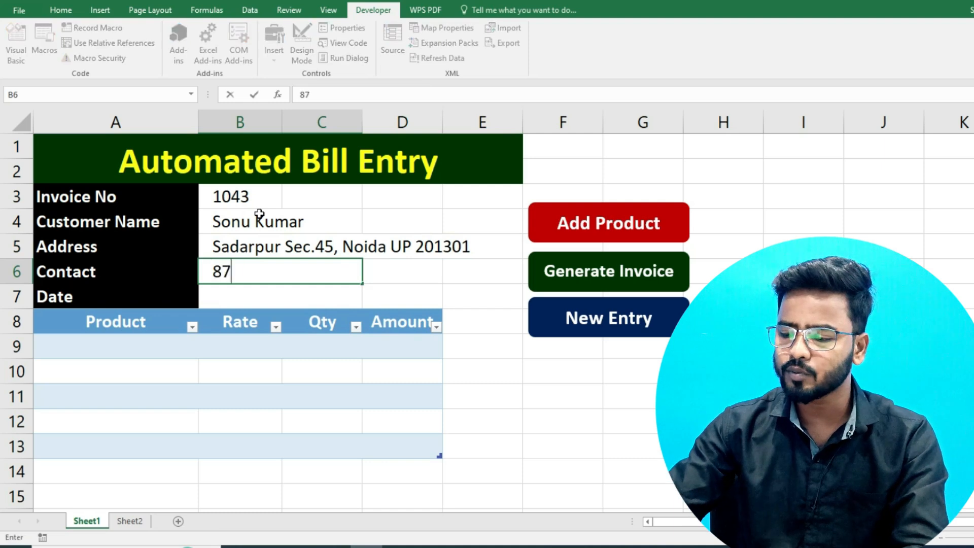
key(Return)
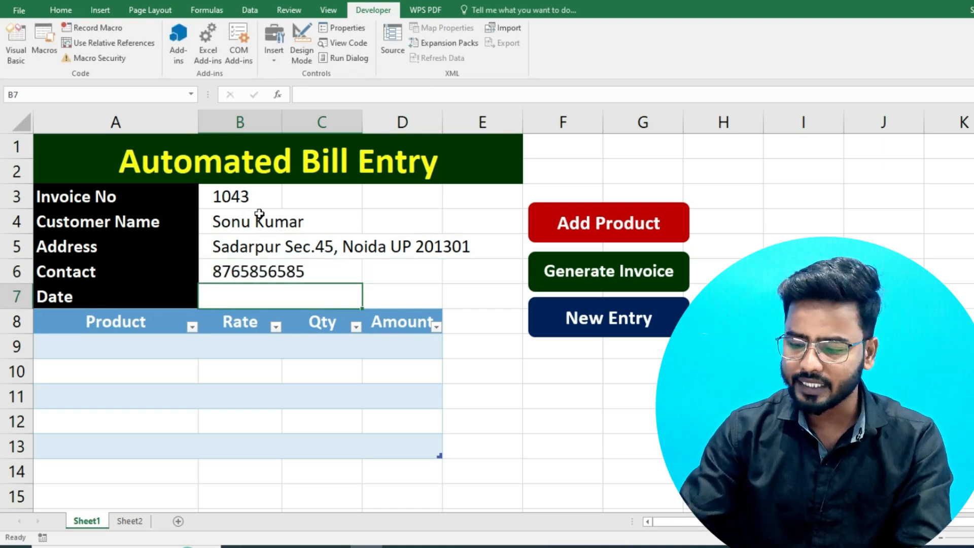
text(8/26/)
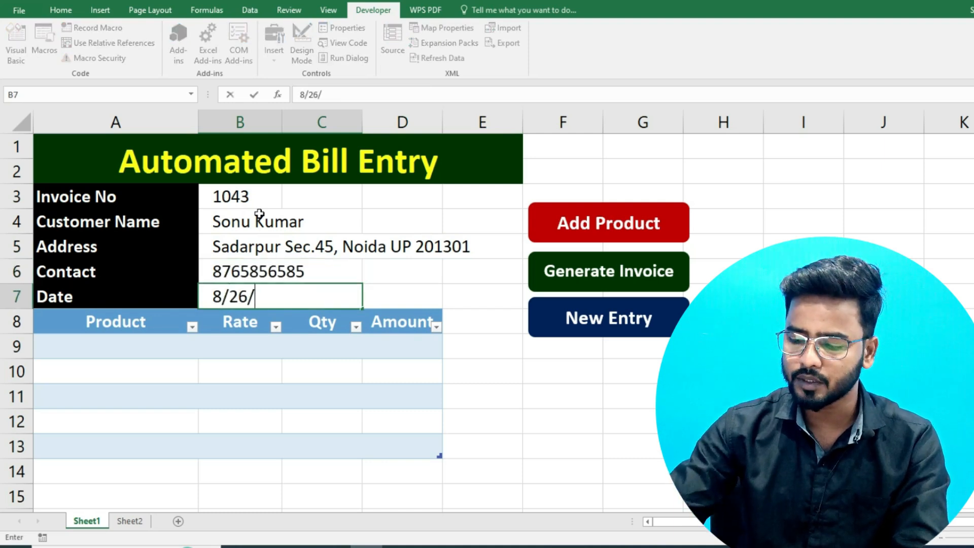
text(2023)
key(Return)
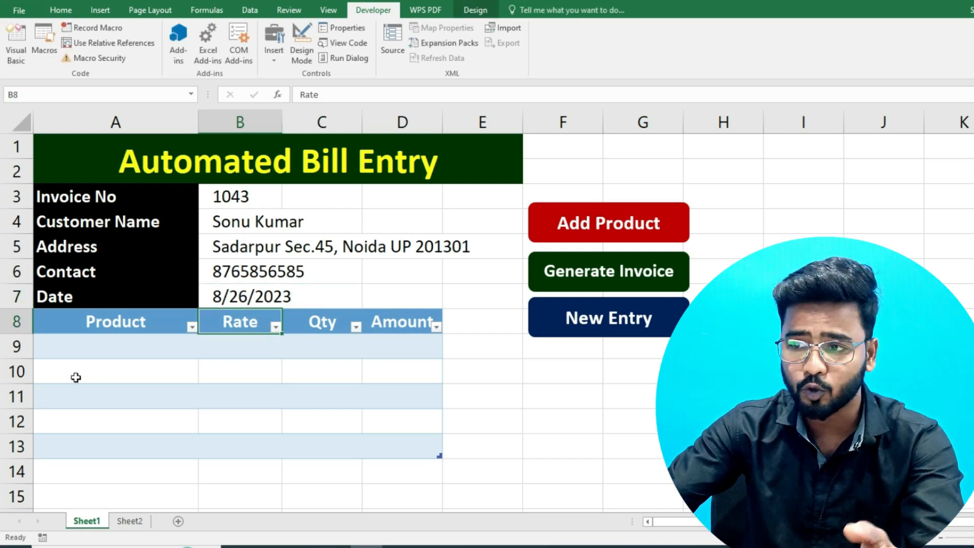
- Choose products Mouse, Monitor, Keyboard, Mouse, Monitor from the A9:A13 dropdown lists
click(84, 349)
click(200, 360)
click(168, 352)
click(204, 352)
click(118, 379)
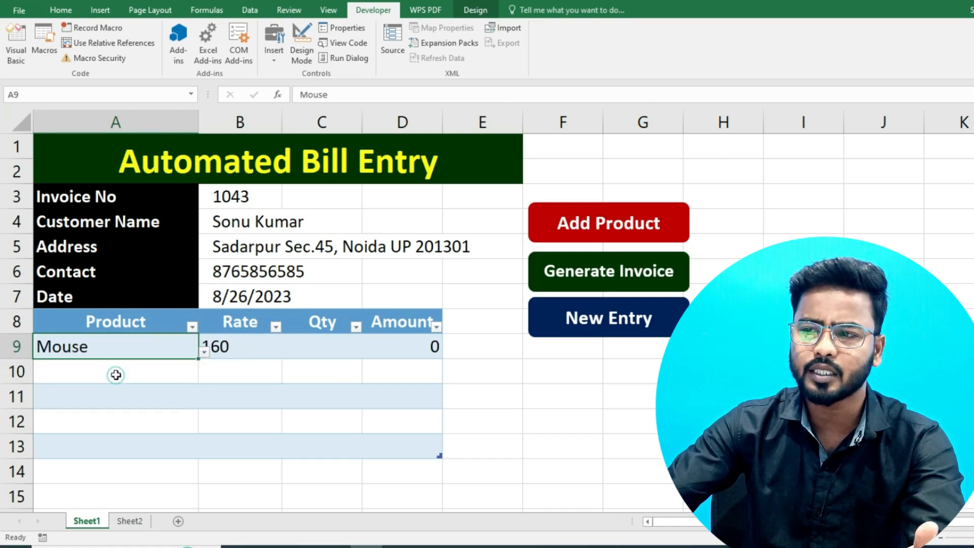
click(168, 370)
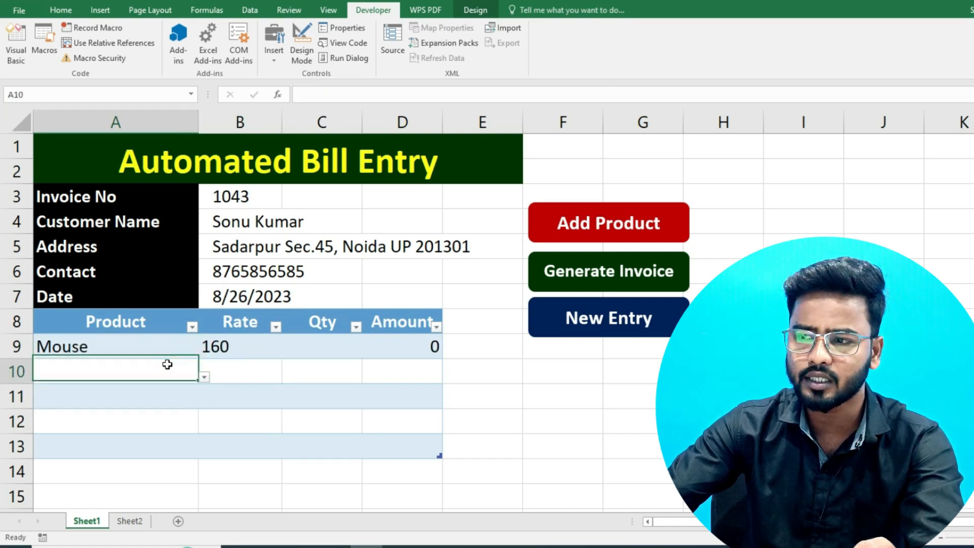
click(203, 376)
click(130, 424)
click(156, 402)
click(204, 401)
click(81, 420)
click(94, 421)
click(204, 427)
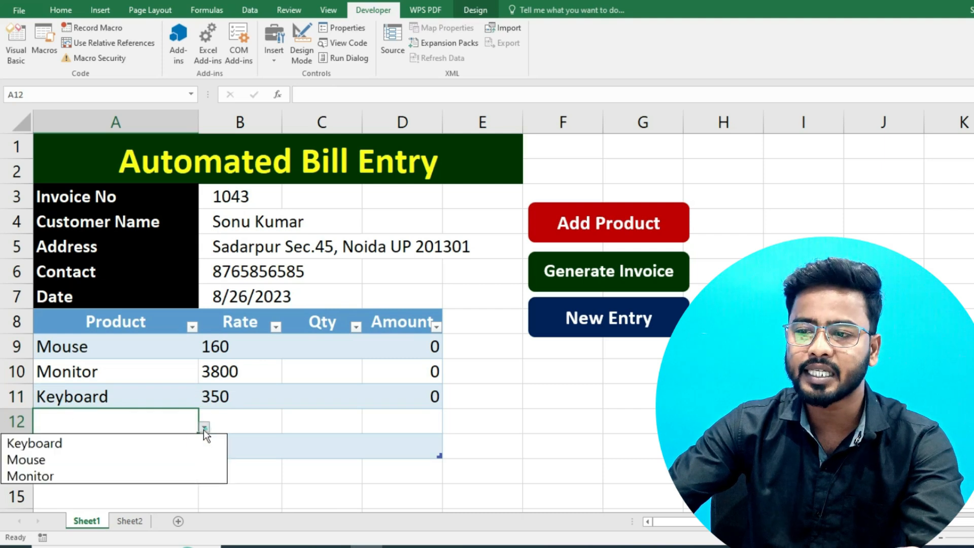
click(71, 461)
click(120, 443)
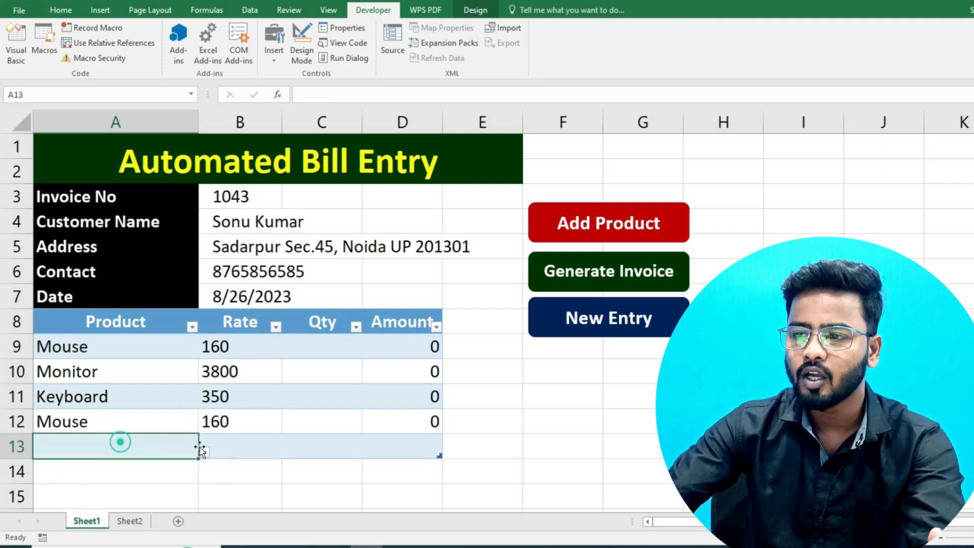
click(205, 451)
click(30, 499)
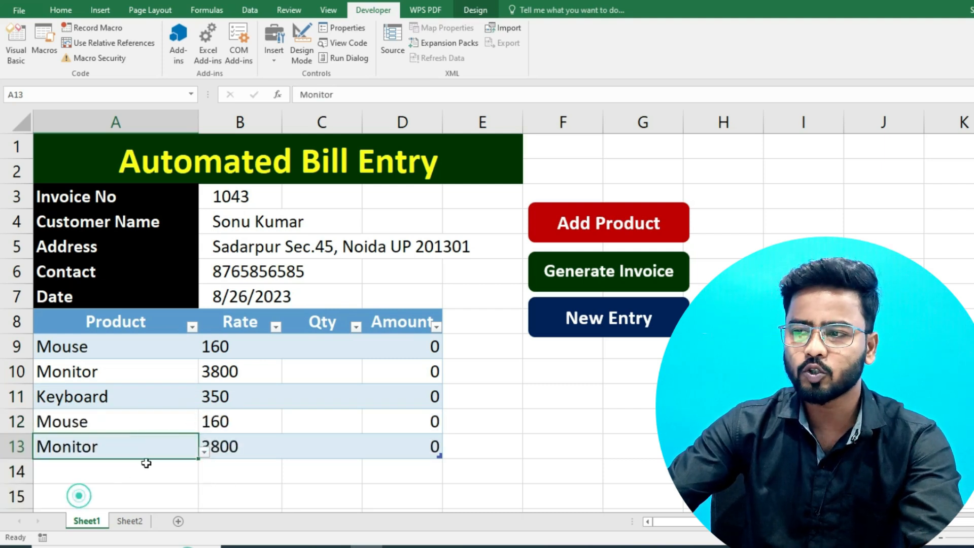
- Enter quantities 50, 10, 50, 10, 50 into C9:C13
click(312, 348)
text(50)
key(Return)
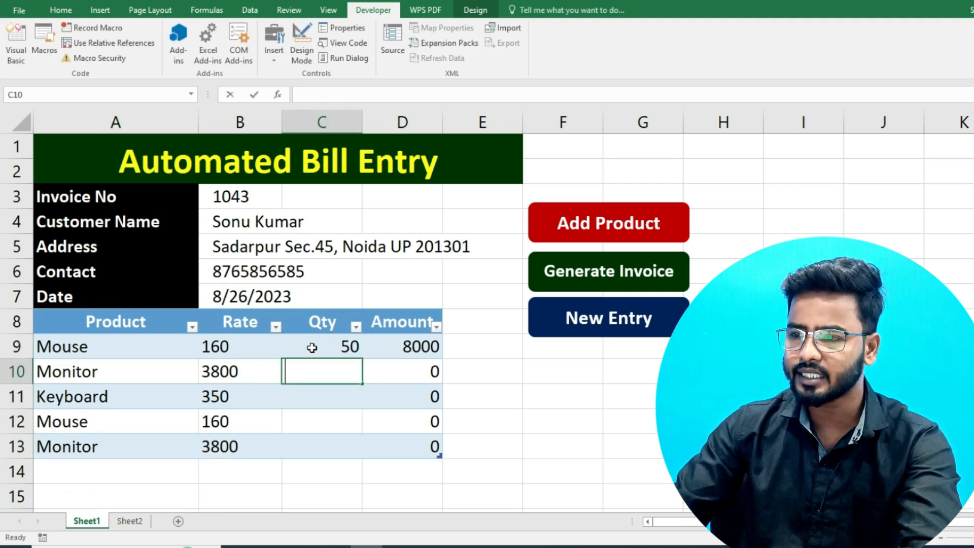
text(10)
key(Return)
text(50)
key(Return)
text(10)
key(Return)
text(50)
key(Return)
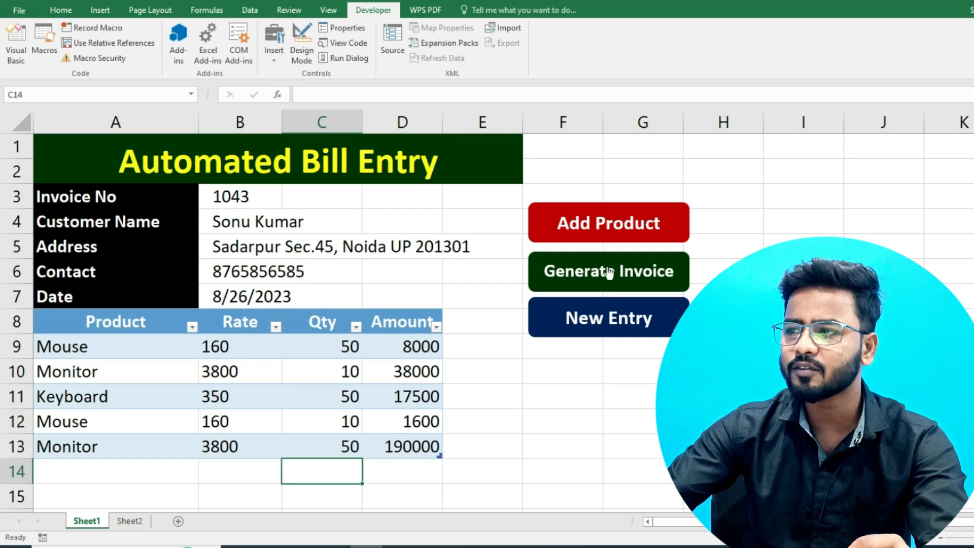
click(130, 521)
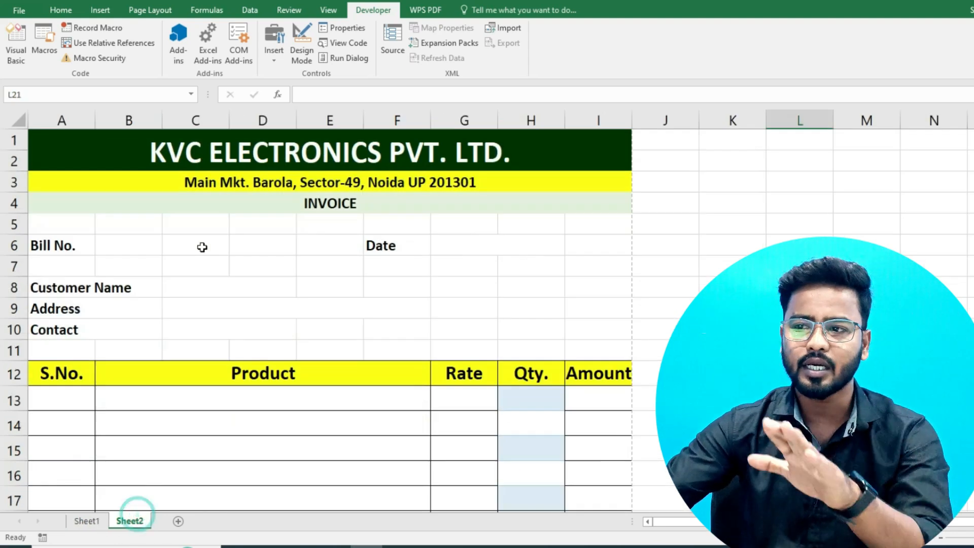
scroll(266, 418, down, 4)
scroll(265, 418, down, 1)
click(103, 519)
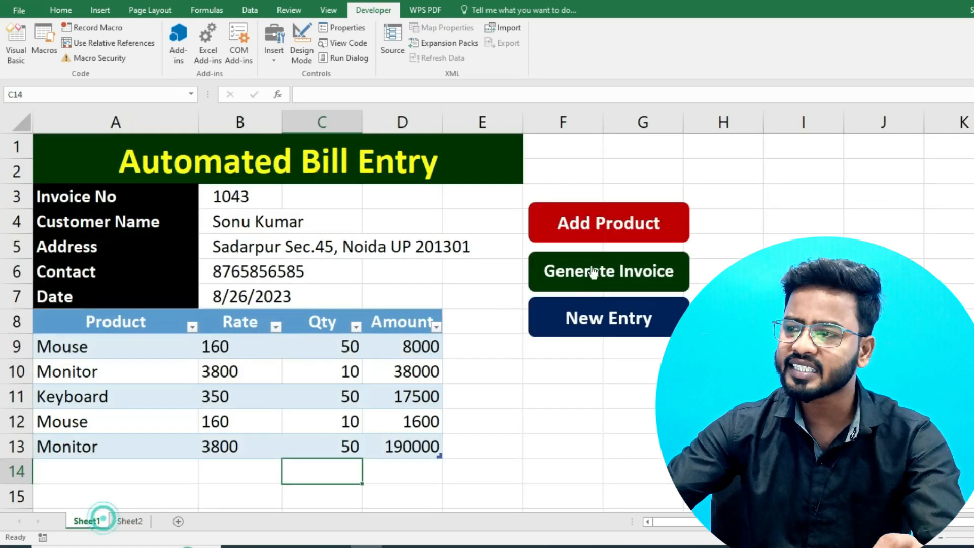
click(587, 271)
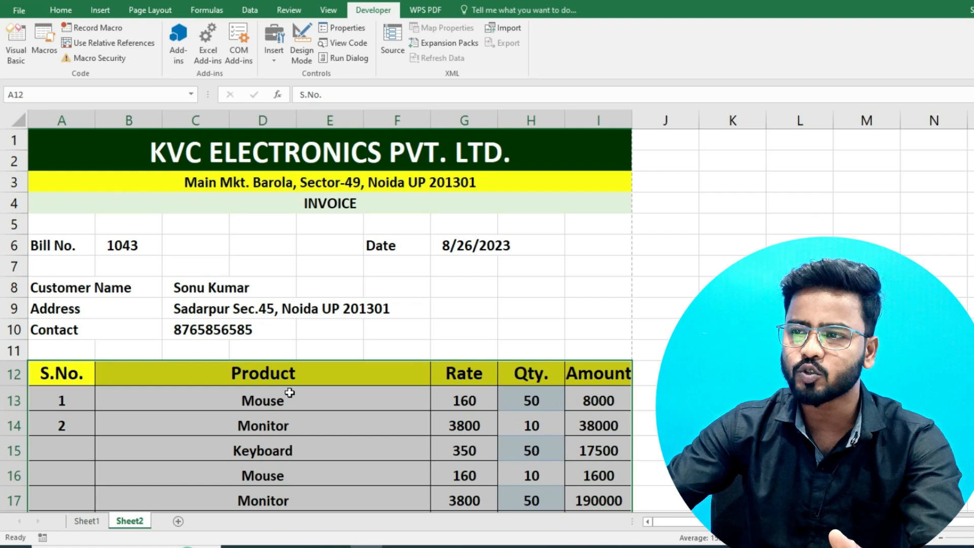
scroll(376, 304, down, 3)
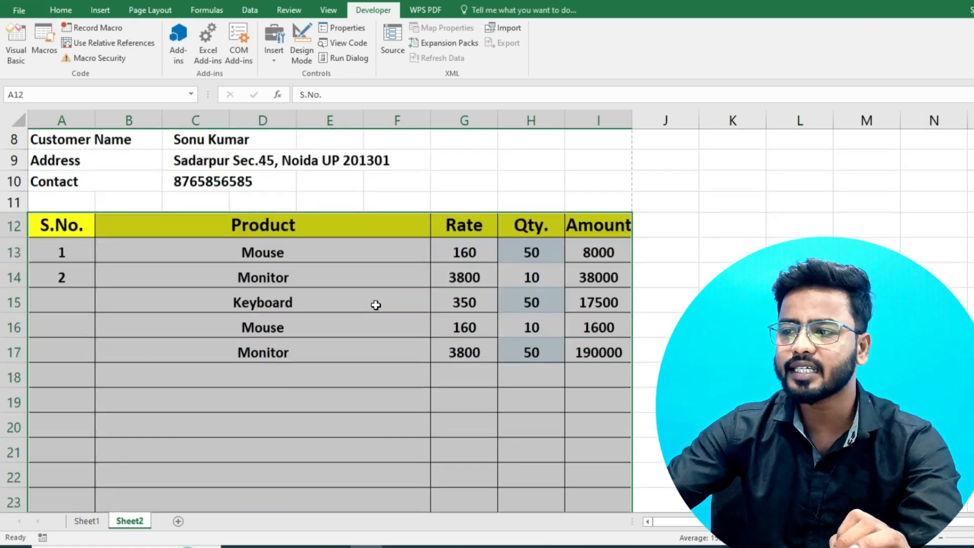
scroll(375, 304, down, 2)
scroll(76, 395, up, 4)
click(75, 404)
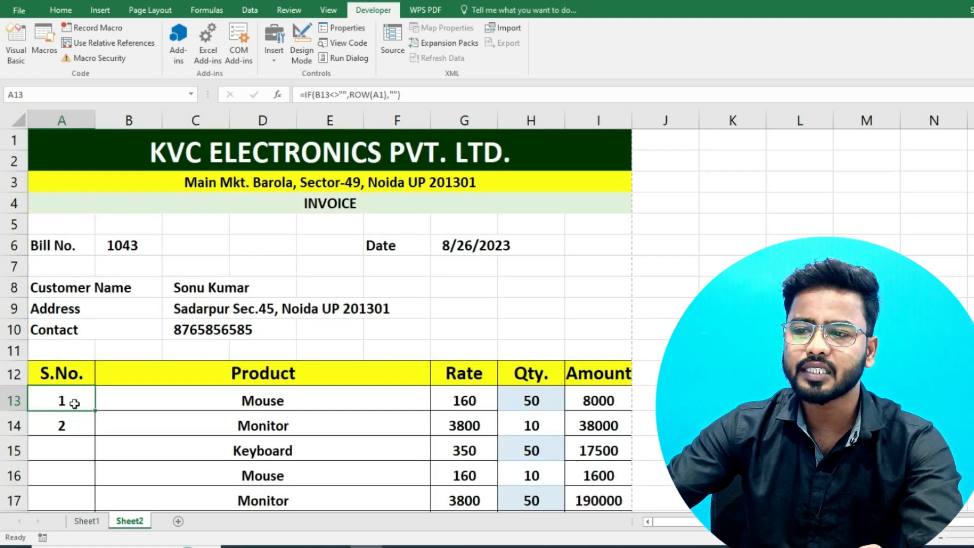
drag(96, 410, 96, 435)
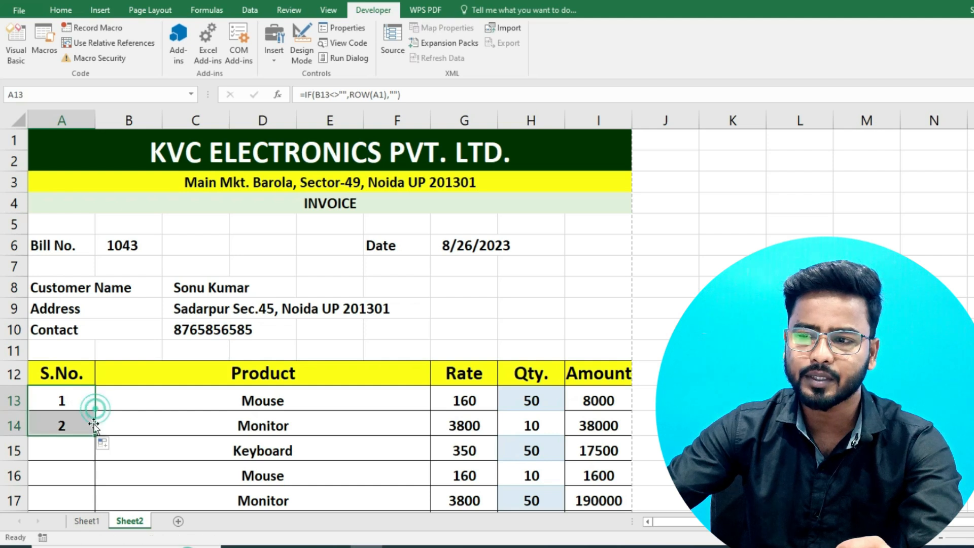
double_click(95, 435)
scroll(95, 381, down, 2)
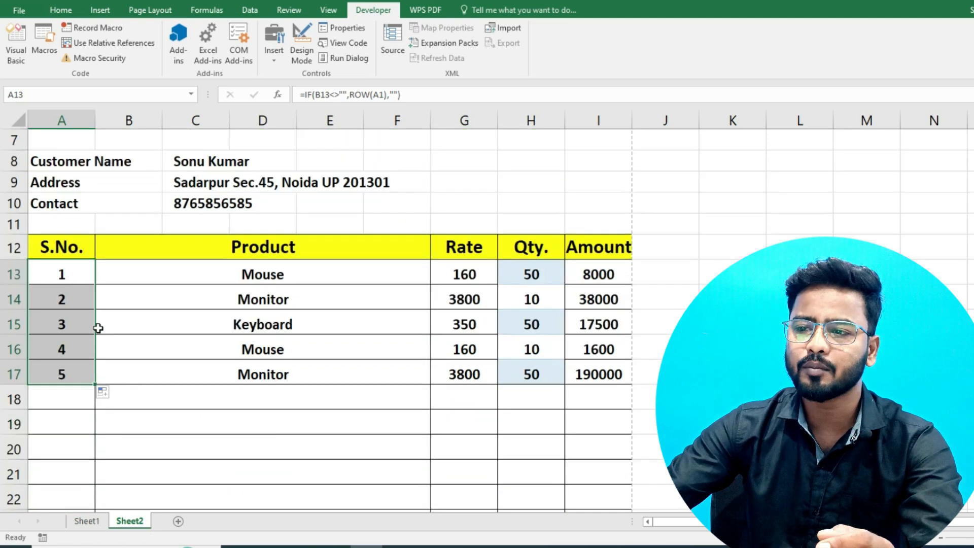
scroll(504, 451, up, 2)
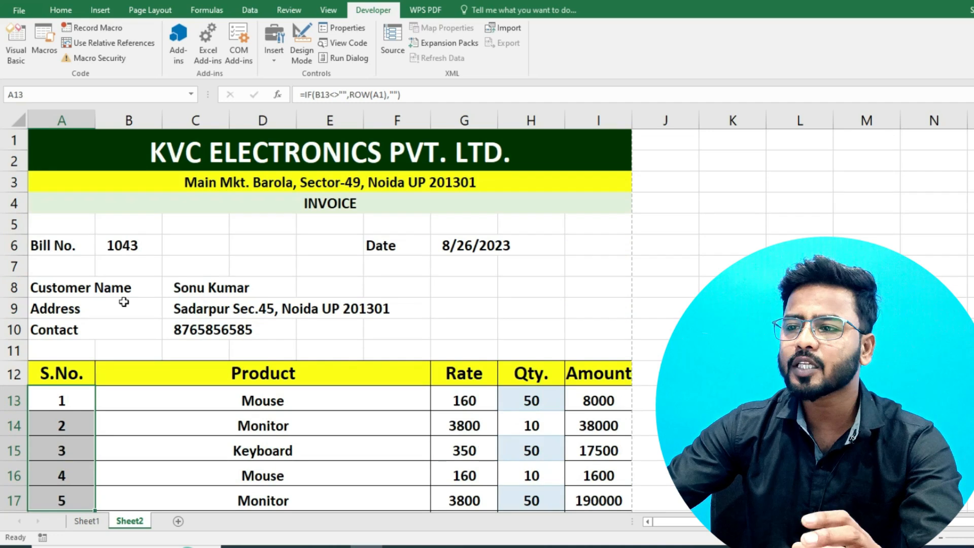
scroll(393, 320, down, 1)
scroll(392, 321, down, 7)
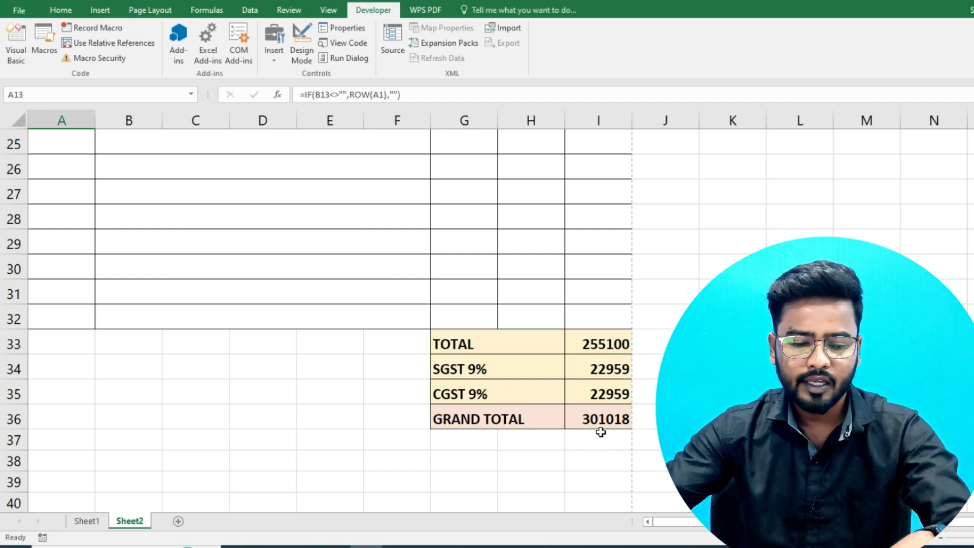
- Preview the printed invoice, then close it and return to the Sheet1 bill entry form
key(ctrl+p)
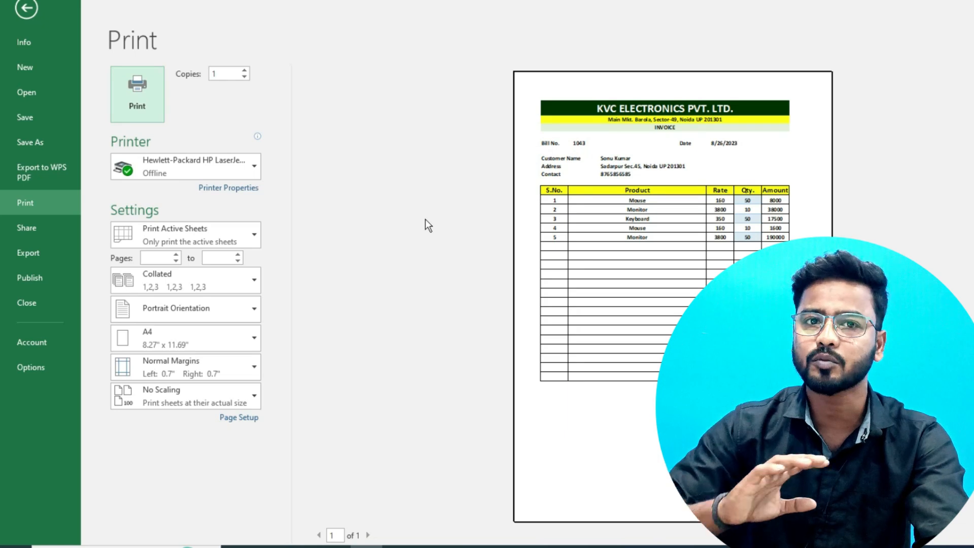
key(Escape)
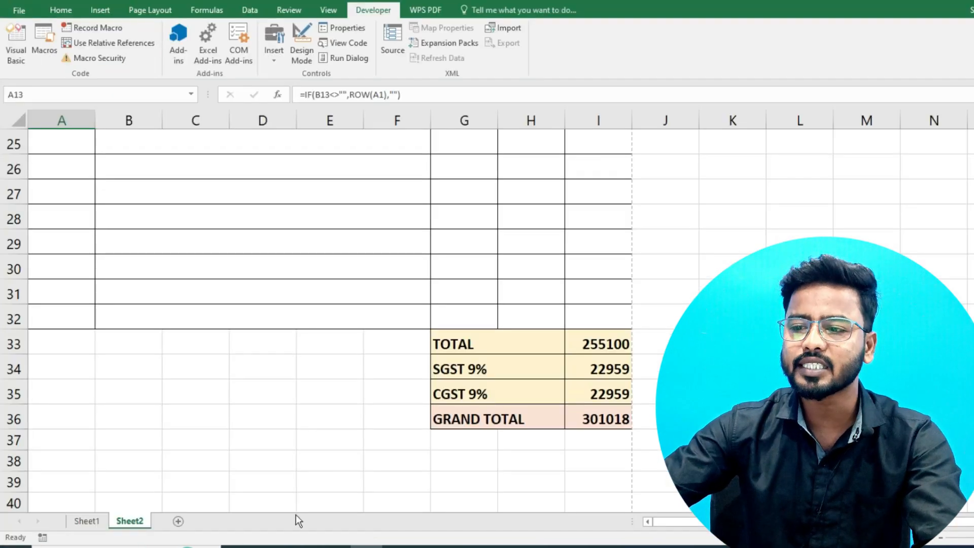
click(81, 521)
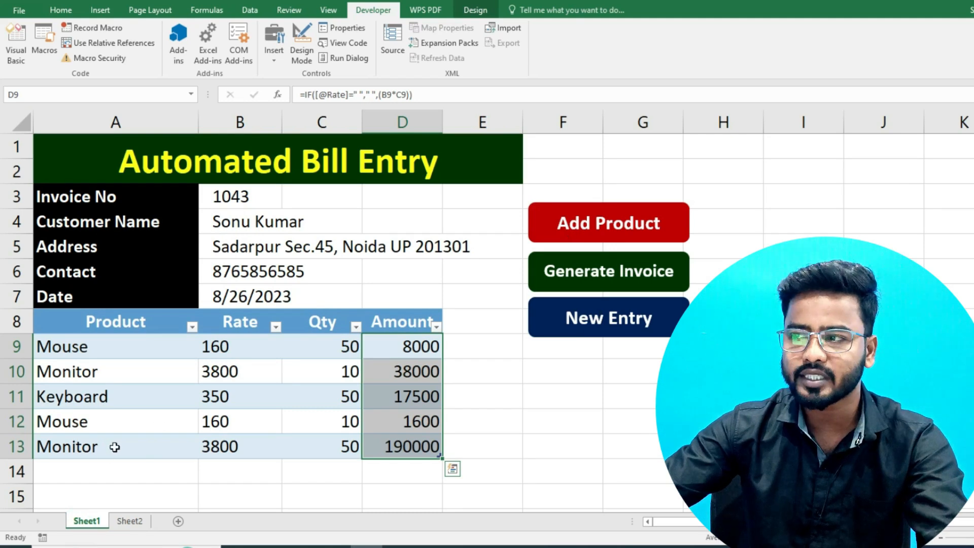
- Add a product row, clear the form with New Entry, and confirm the Sheet2 invoice is blank
click(615, 224)
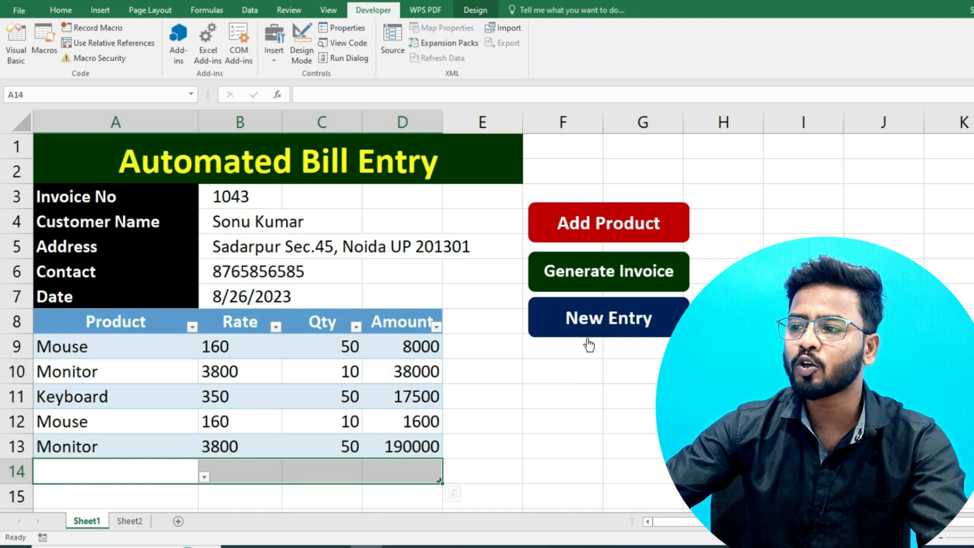
click(586, 319)
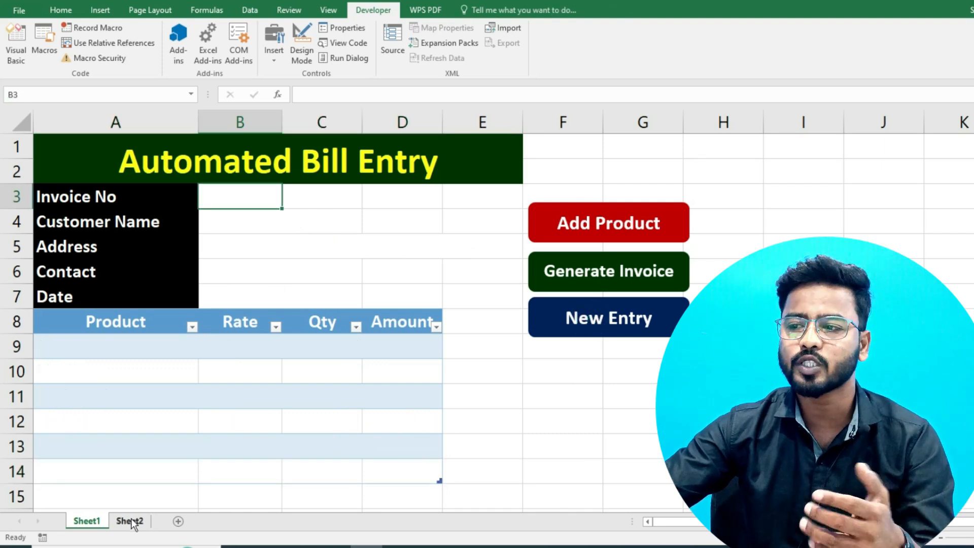
click(129, 521)
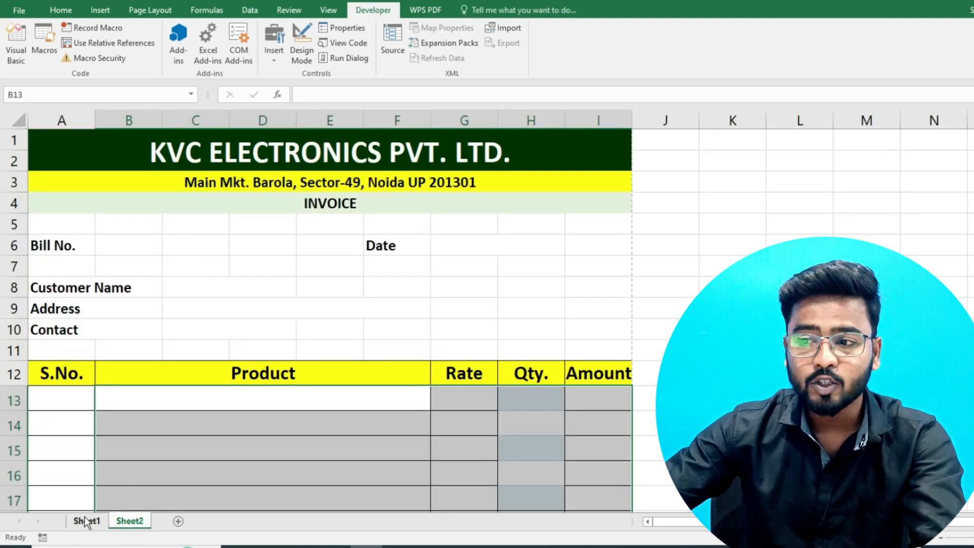
click(86, 521)
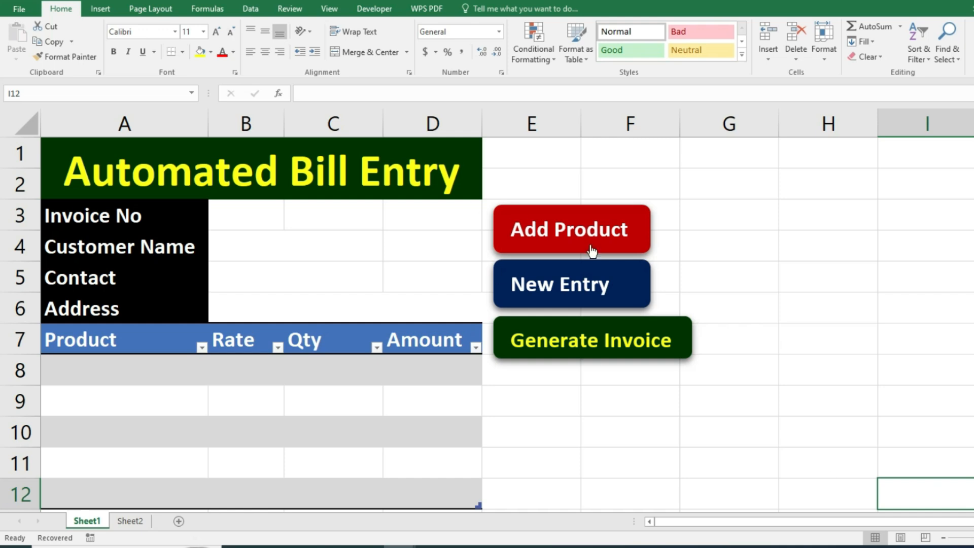
- Look over the Sheet2 invoice and Sheet1 form, then create a new blank workbook
click(131, 521)
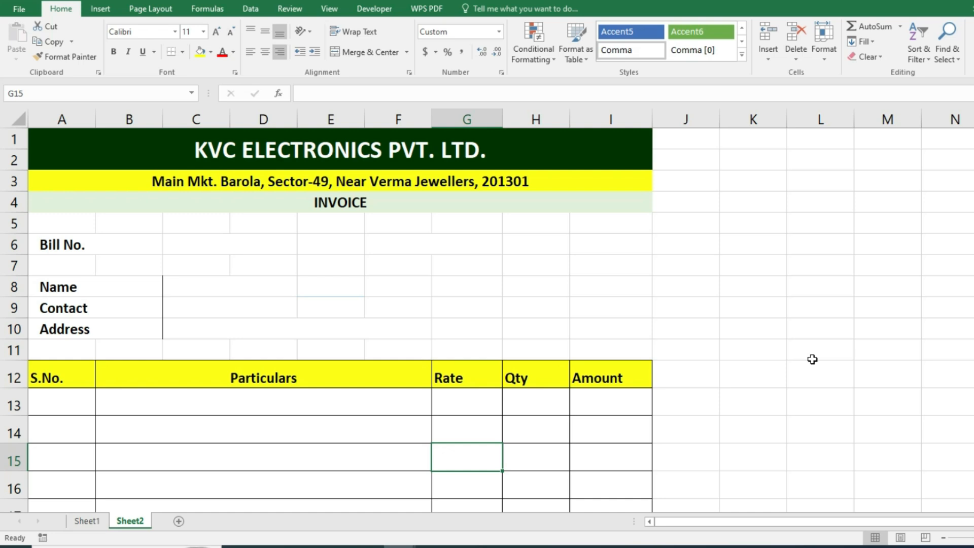
click(86, 521)
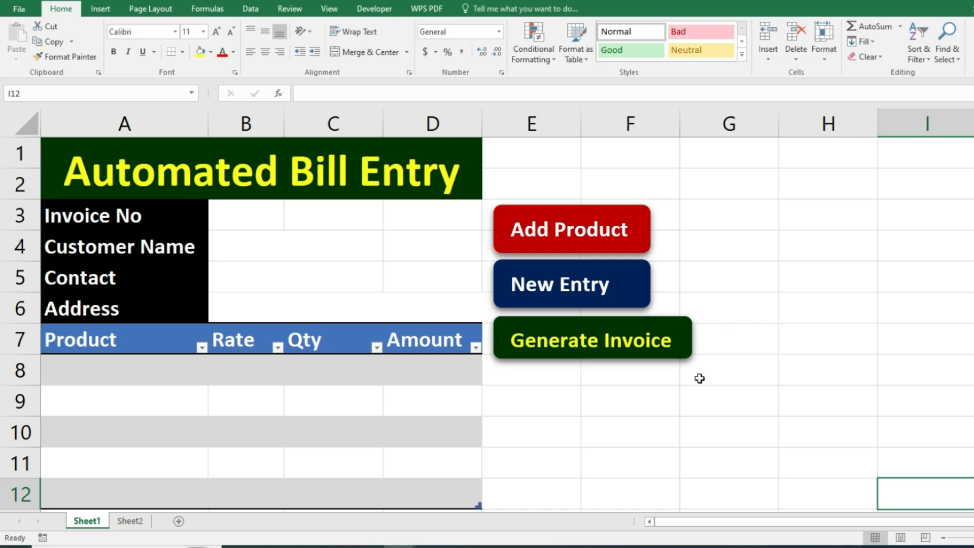
key(ctrl+n)
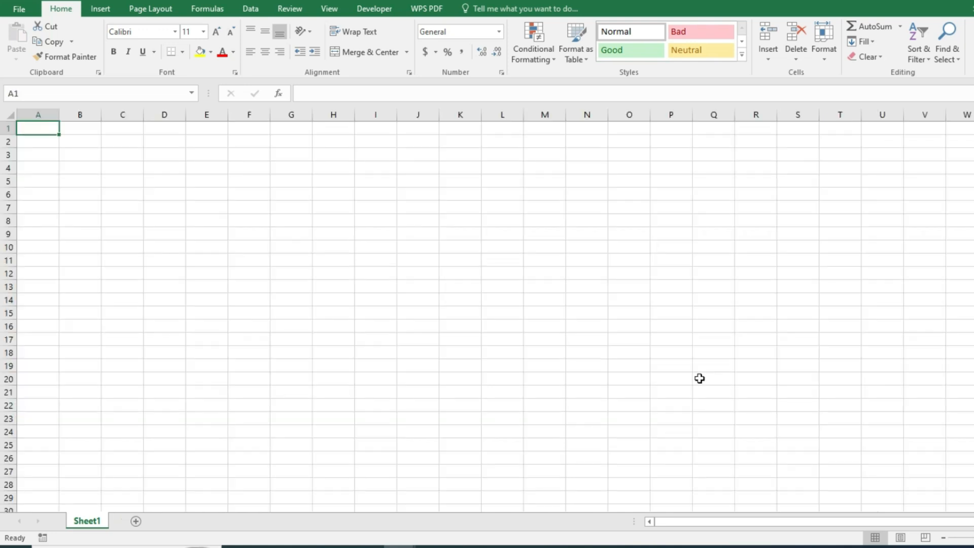
- Enter labels Invoice, Customer Name, Address, Contact, Date into A3:A7
scroll(246, 289, up, 8)
scroll(246, 289, up, 1)
click(76, 224)
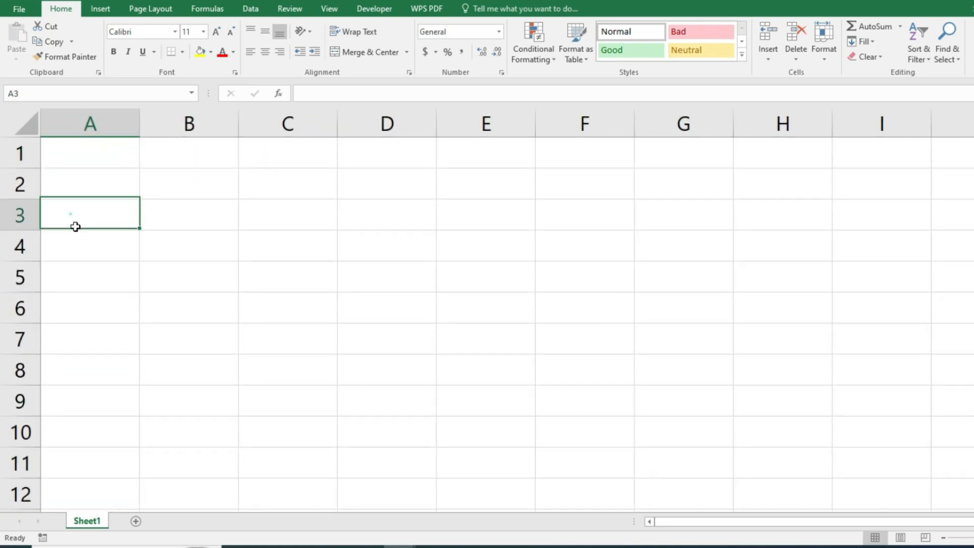
text(Invoice)
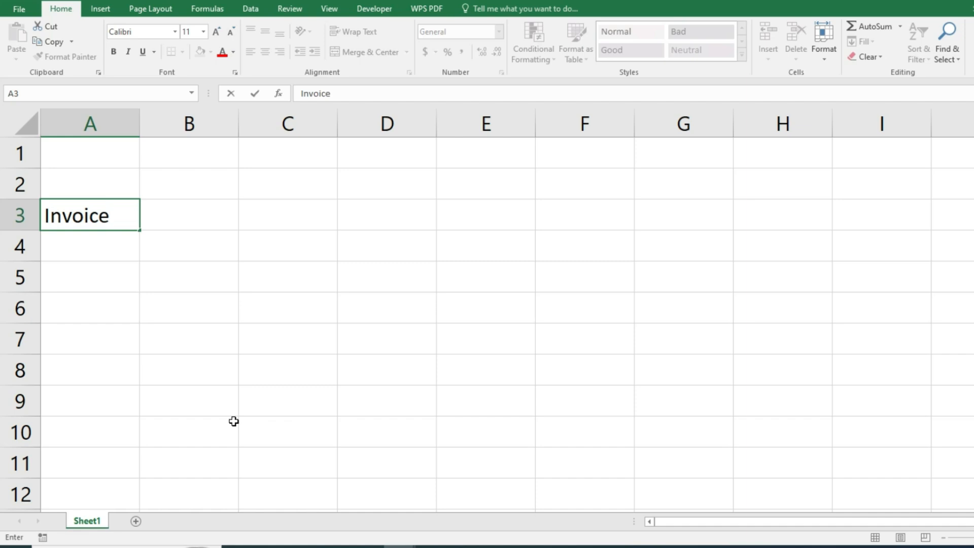
key(Return)
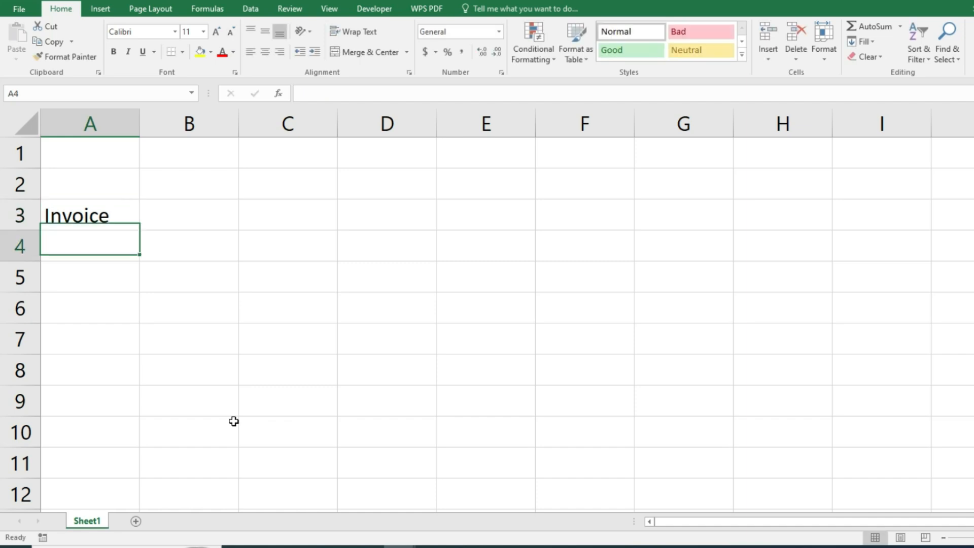
text(Custo)
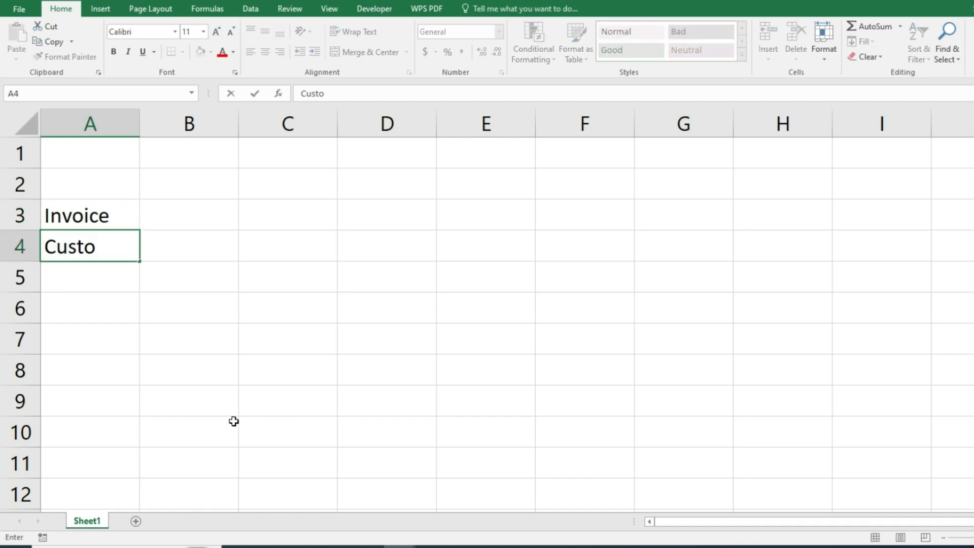
text(mer Name)
key(Return)
text(A)
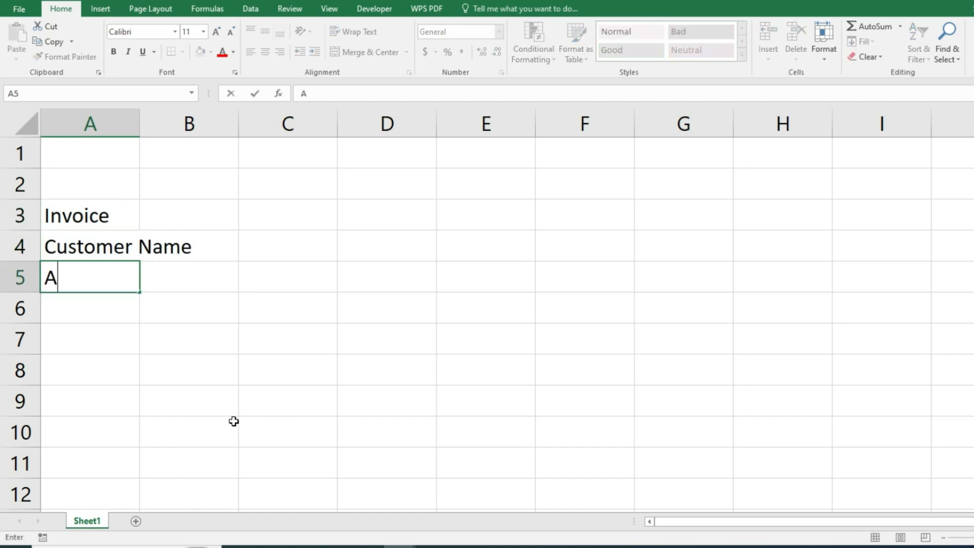
text(ddress)
key(Return)
text(Contact)
key(Return)
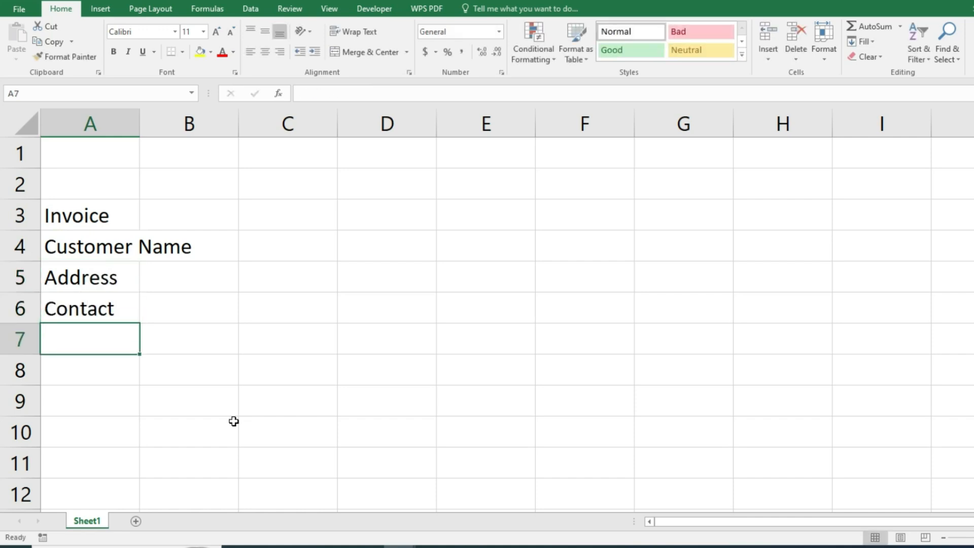
text(Date)
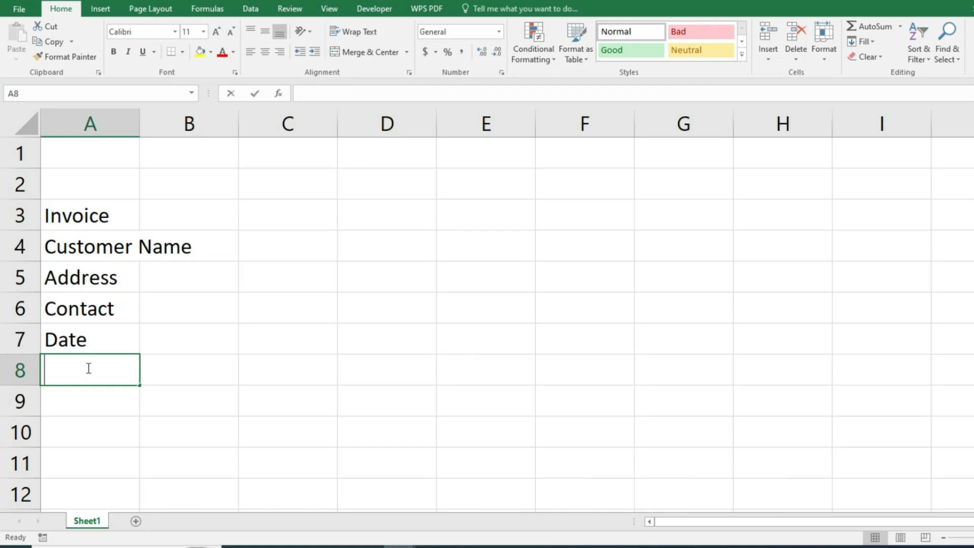
- Enter table headers Product, Rate, Qty, Amount across A8:D8
text(Product)
key(Tab)
text(Rate)
key(Tab)
text(Qty)
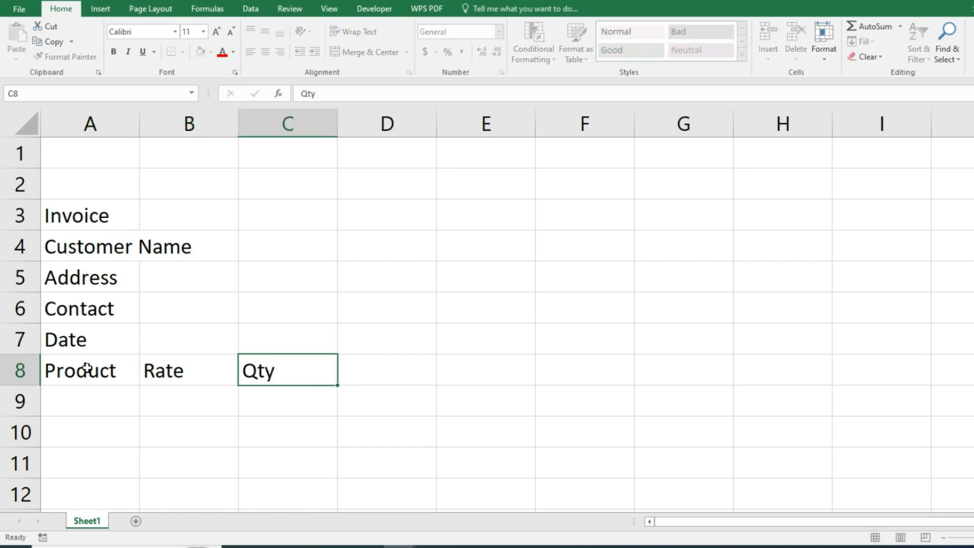
key(Tab)
text(Amount)
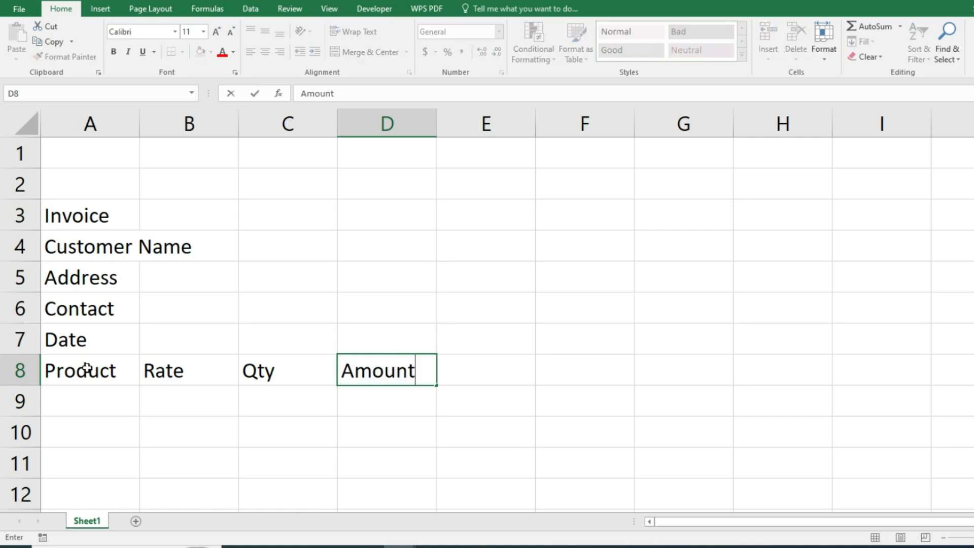
key(Return)
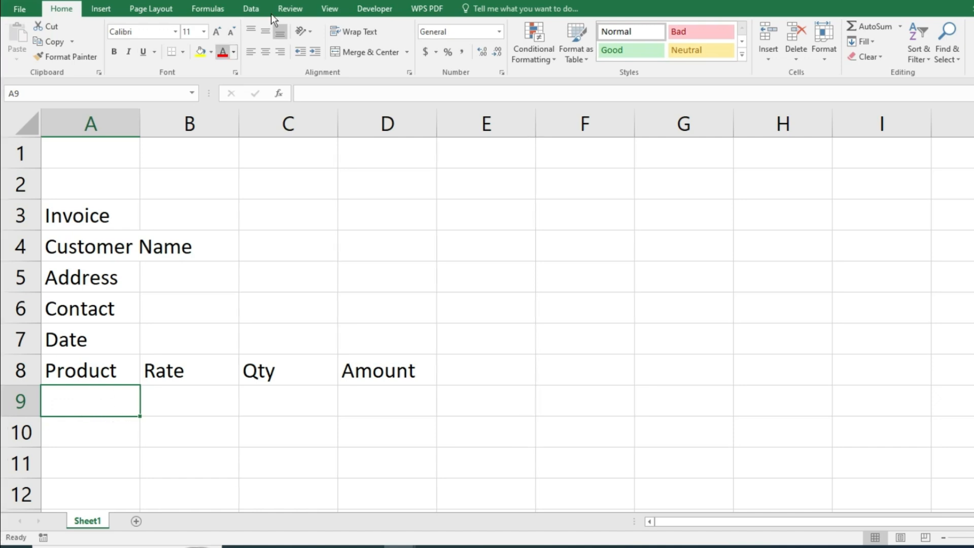
click(251, 9)
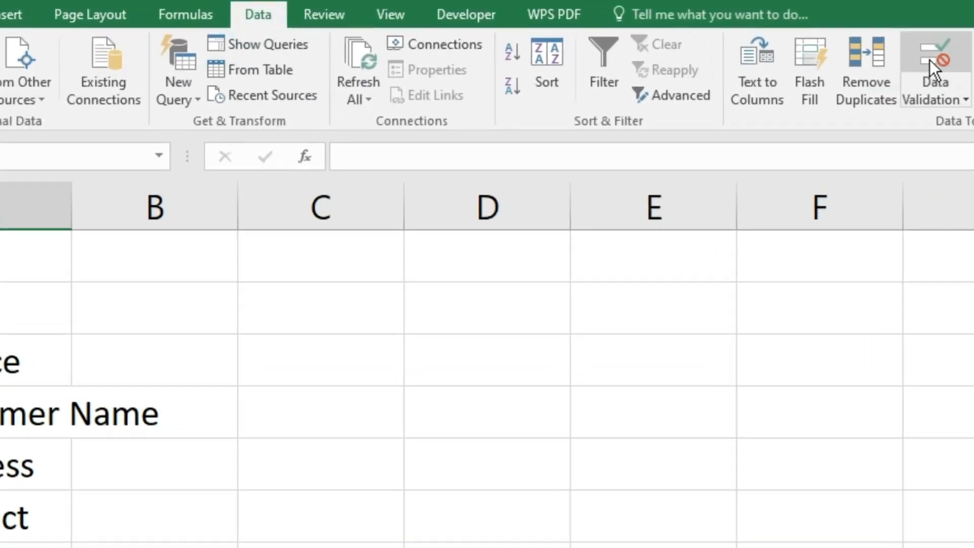
- Add a List data validation to A9 with Monitor, Mouse, Keyboard
click(942, 58)
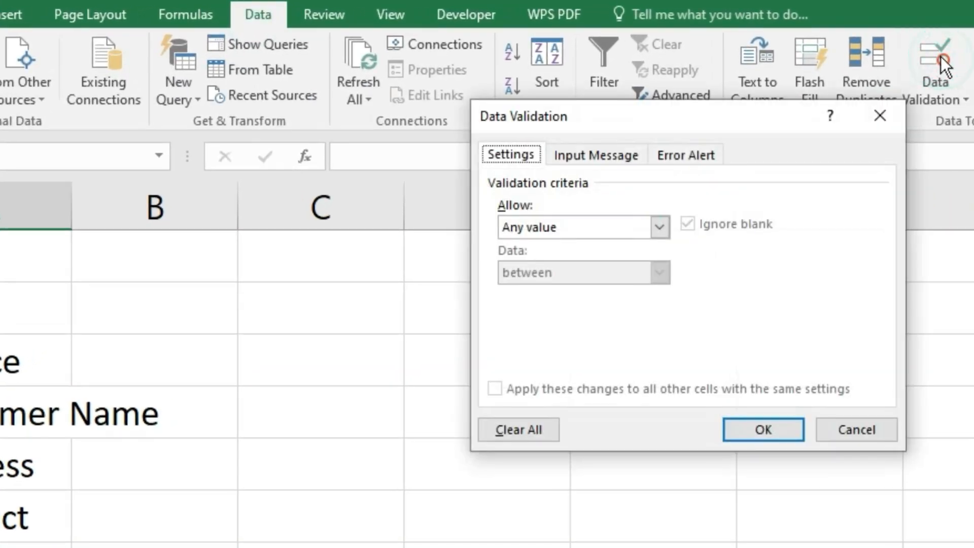
click(659, 226)
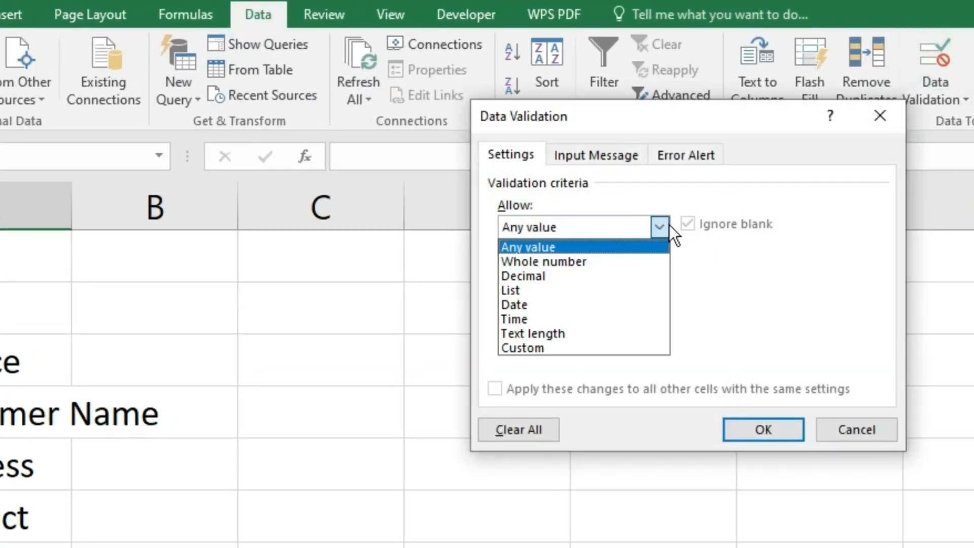
click(515, 290)
click(518, 297)
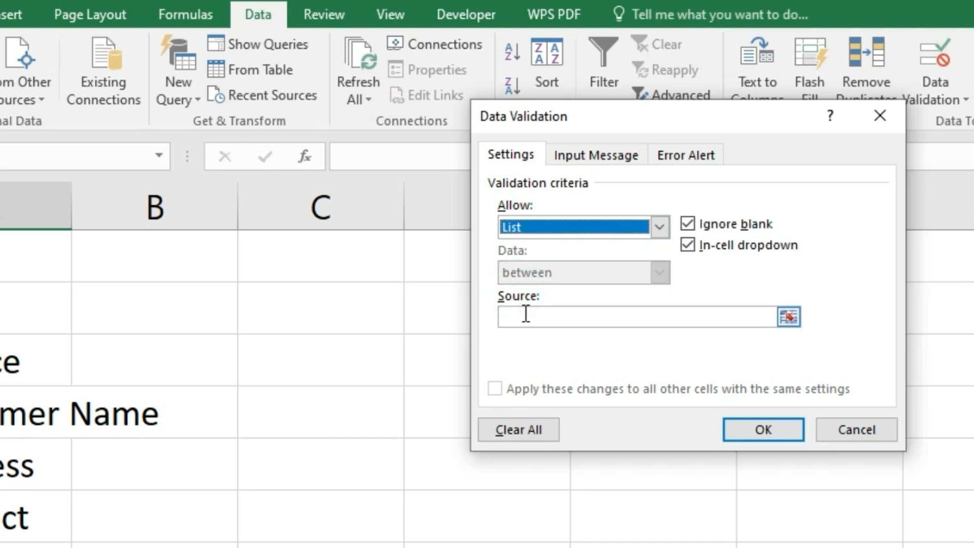
click(524, 313)
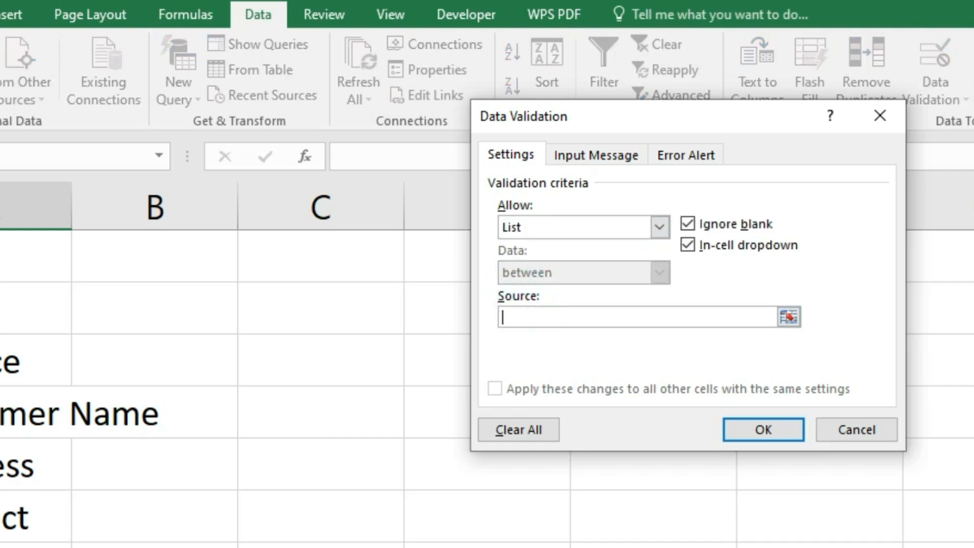
text(Monitor, Mourse)
key(BackSpace)
text(se, Keyboard)
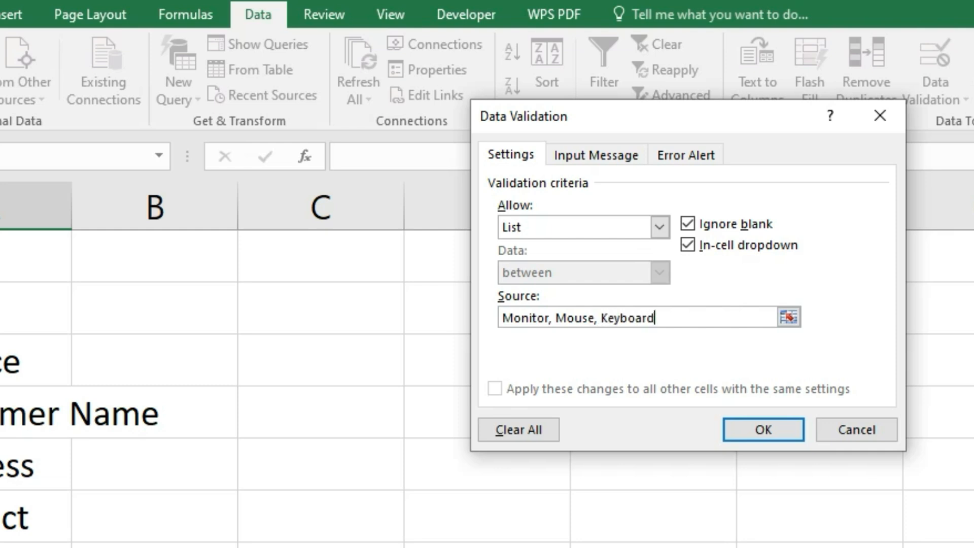
click(736, 432)
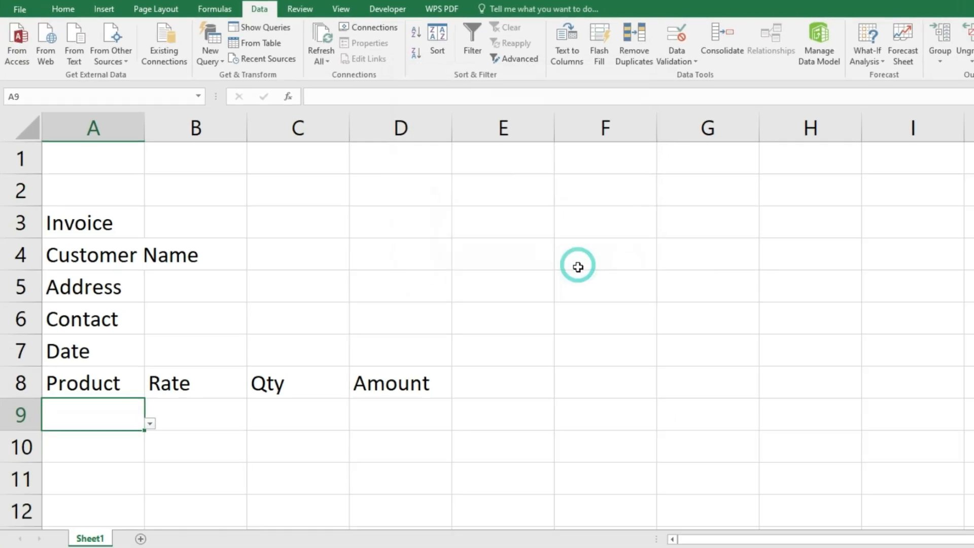
- Pick Monitor from A9's dropdown and select the Rate cell B9
click(151, 424)
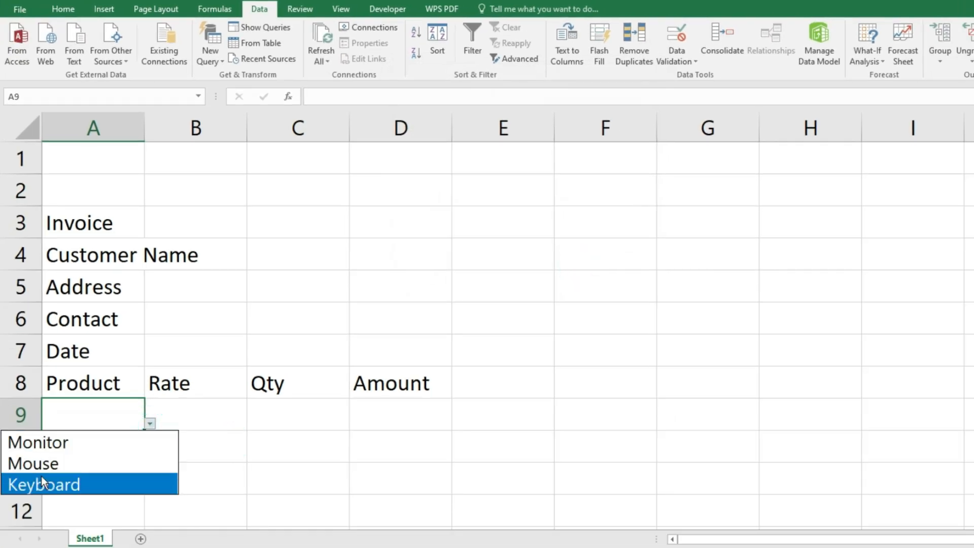
click(53, 446)
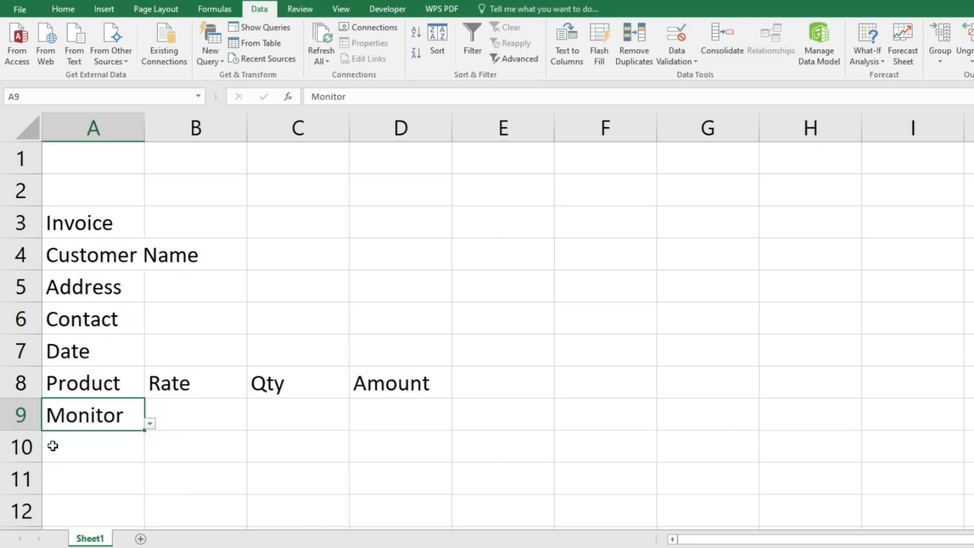
click(196, 436)
click(200, 415)
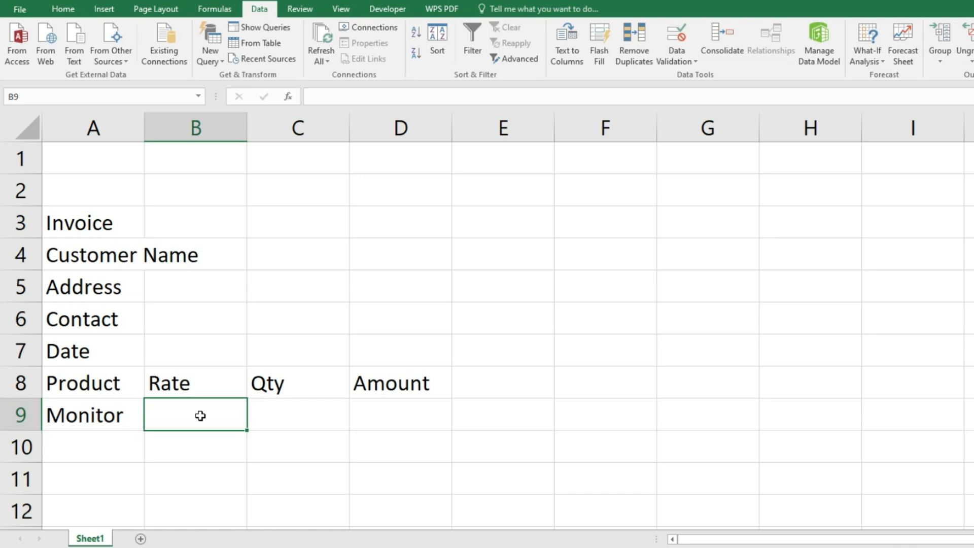
- Enter =IF(A9="Monitor",1200,IF(A9="Mouse",240,IF(A9="Keyboard",350))) in B9 to price each product
double_click(200, 415)
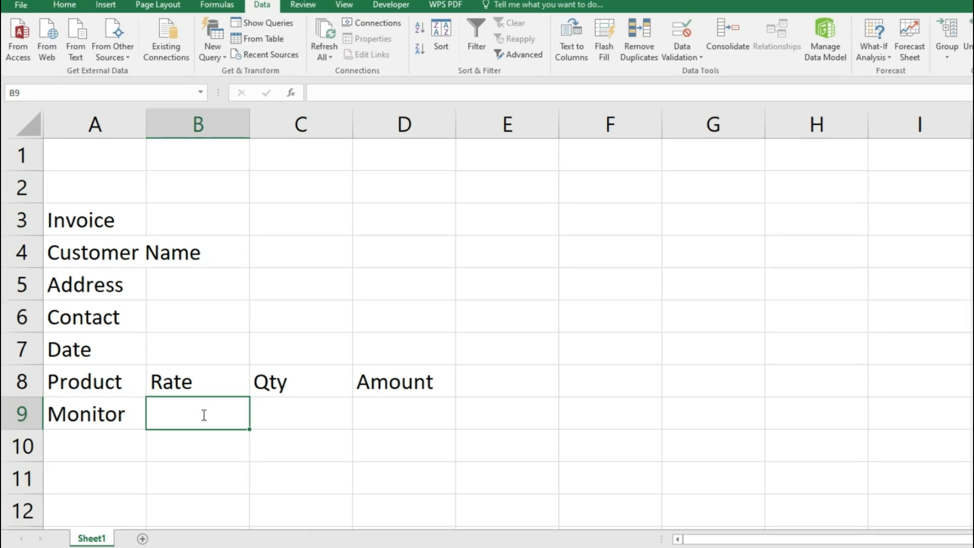
text(=if)
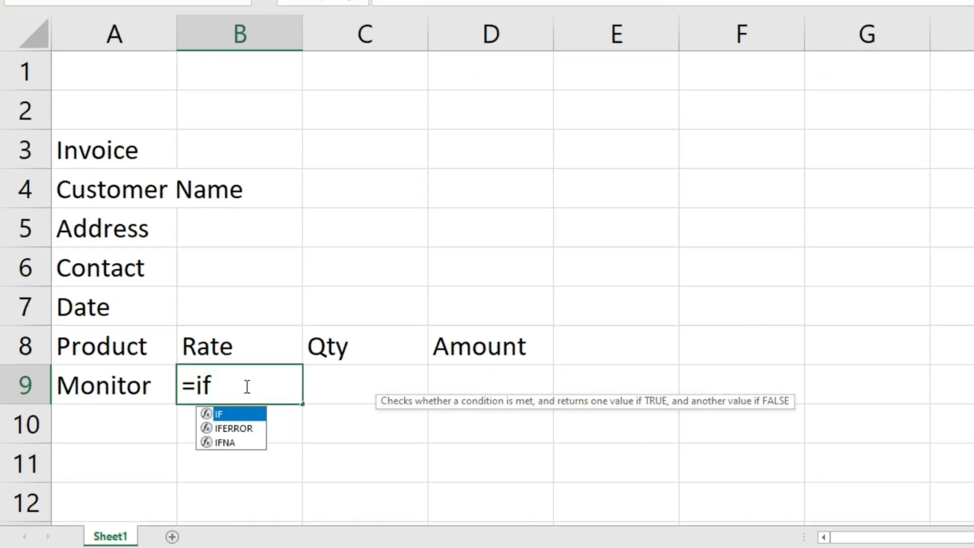
key(Tab)
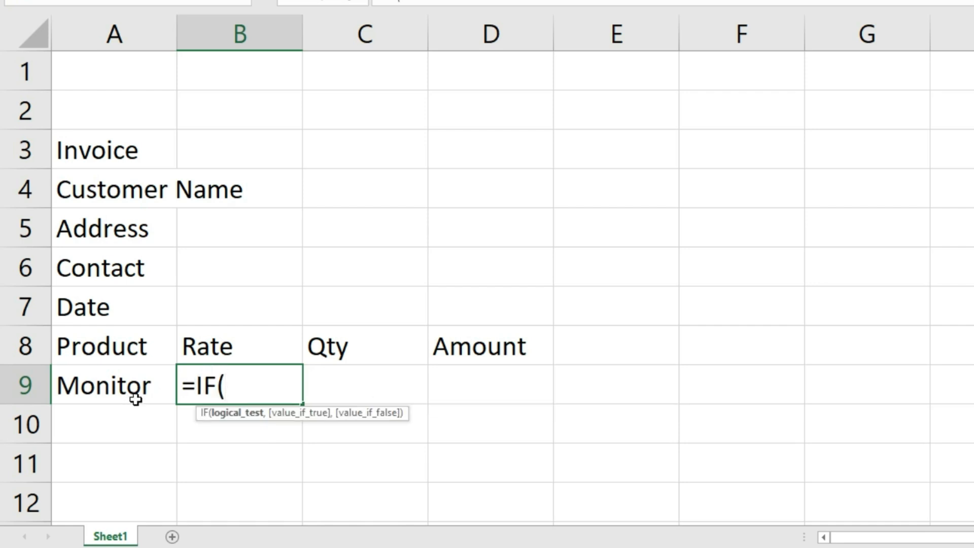
click(97, 387)
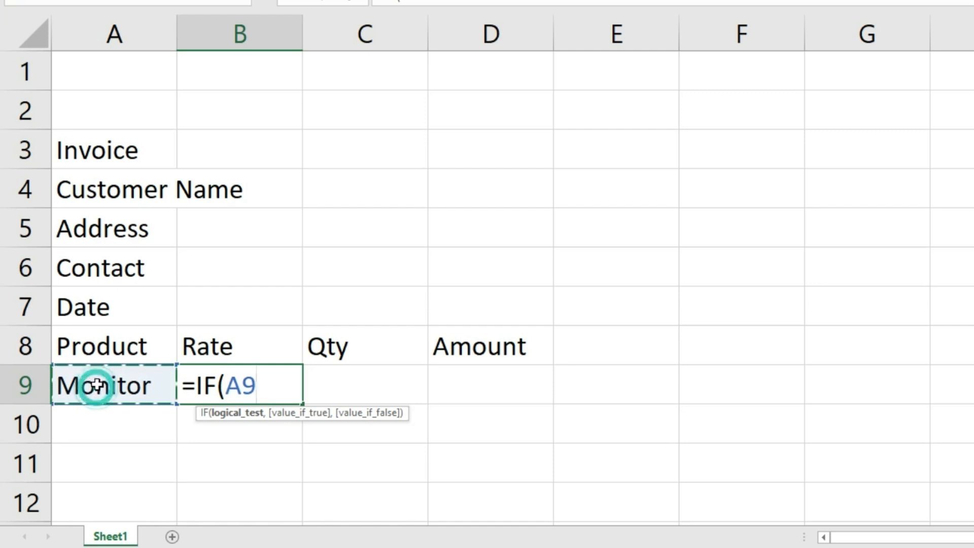
text(=")
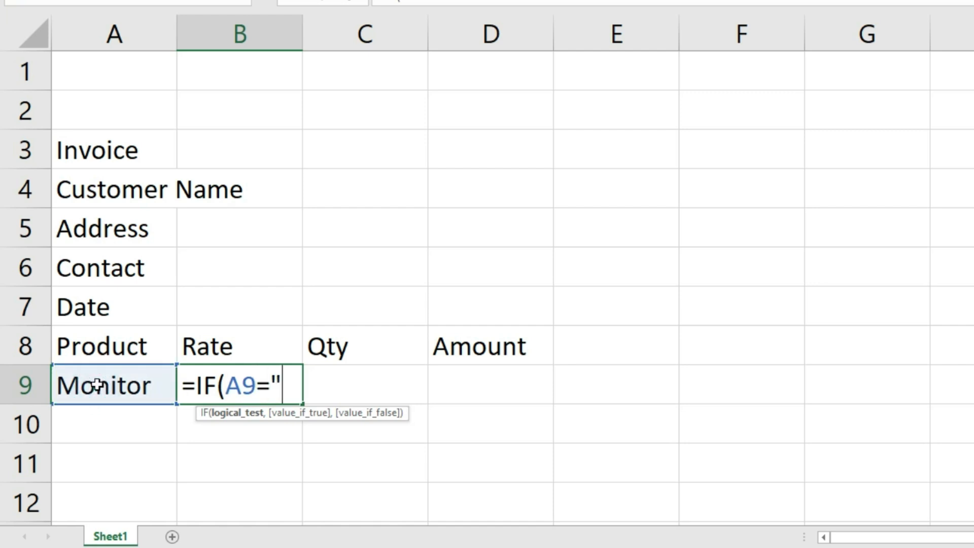
text(Monitor)
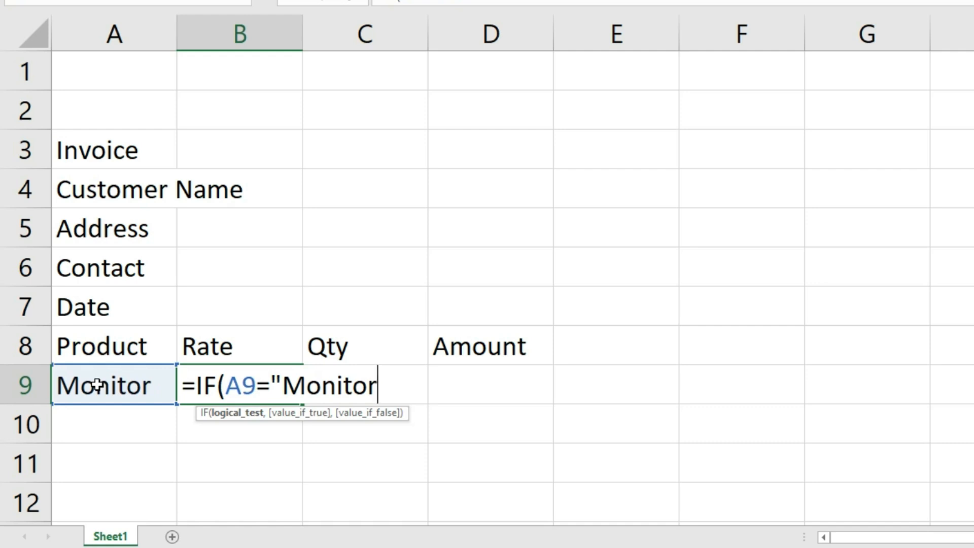
text(",)
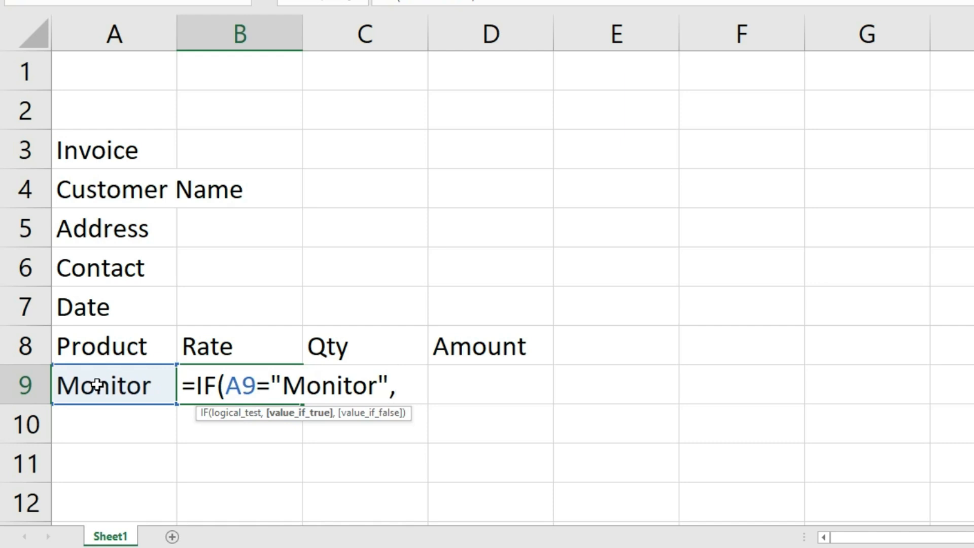
text(1200,)
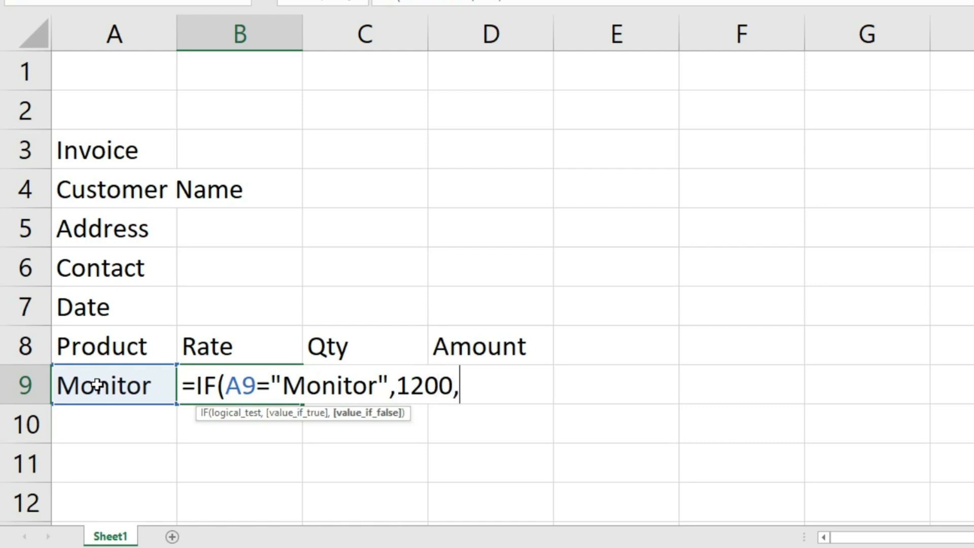
text(if)
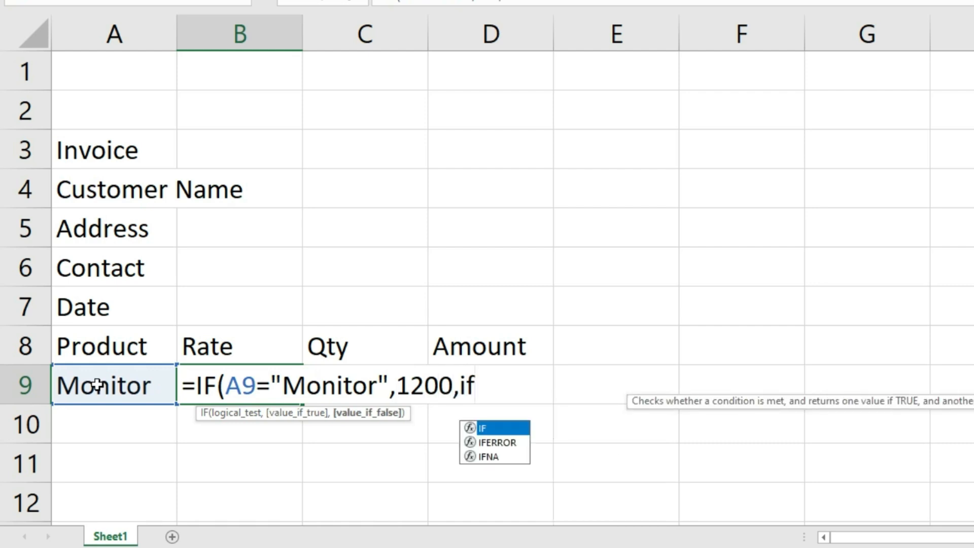
key(Tab)
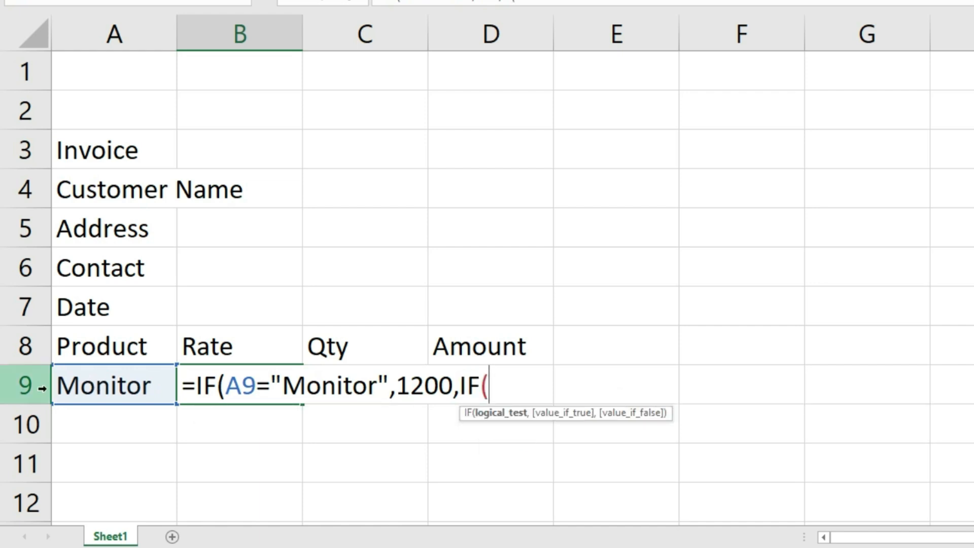
click(87, 386)
text(=)
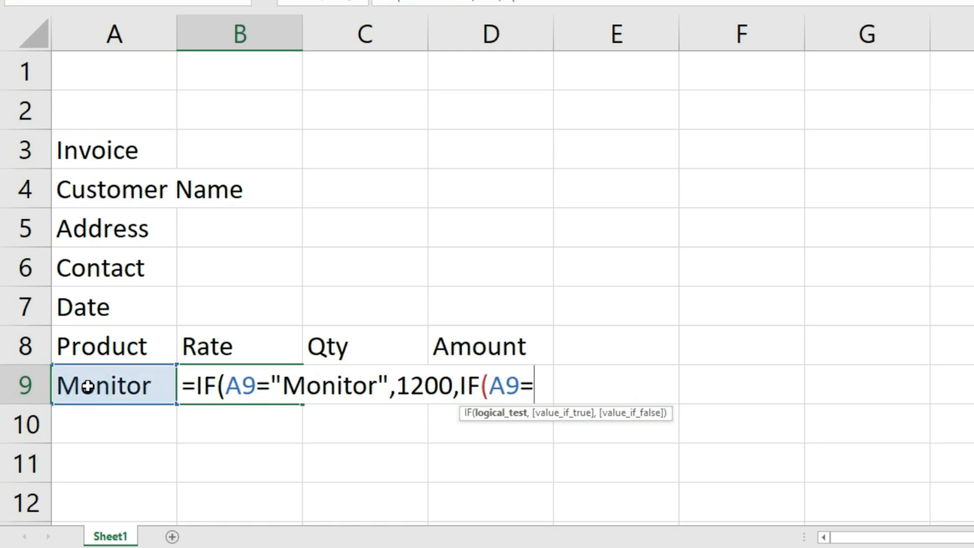
text("Mouse)
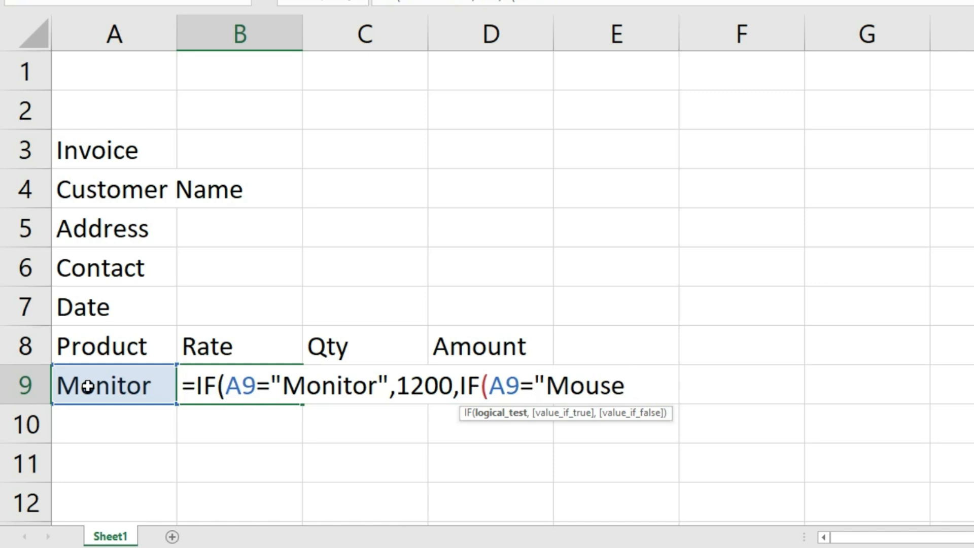
text(",)
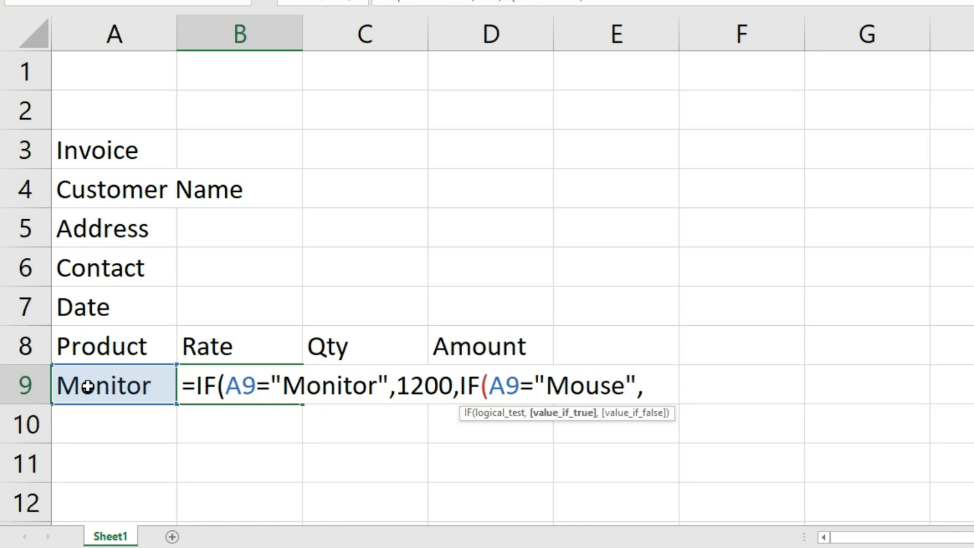
text(240)
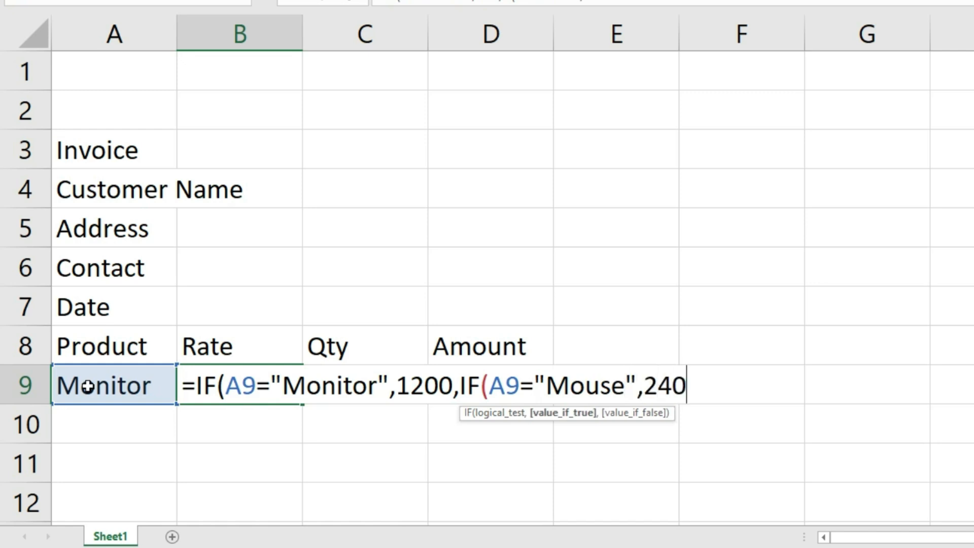
text(,if()
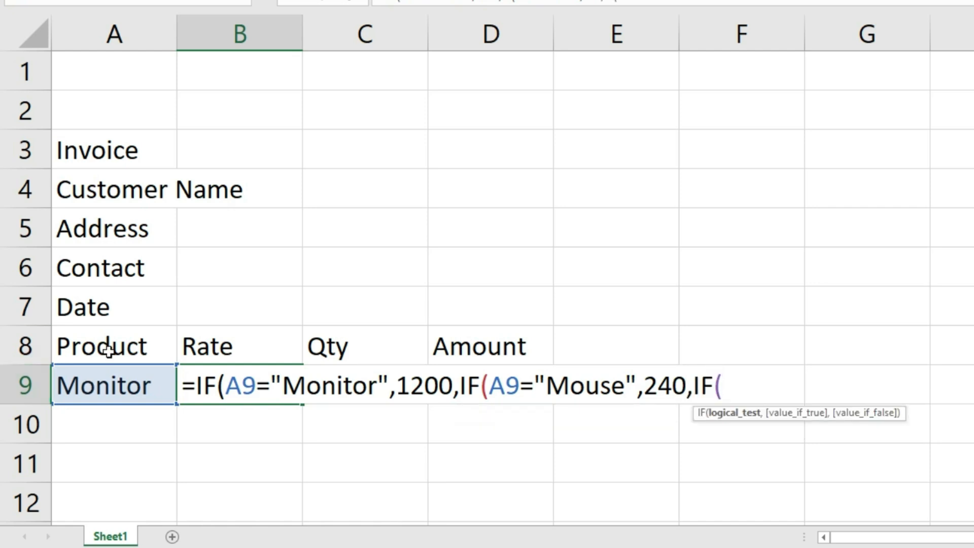
click(99, 386)
text(=)
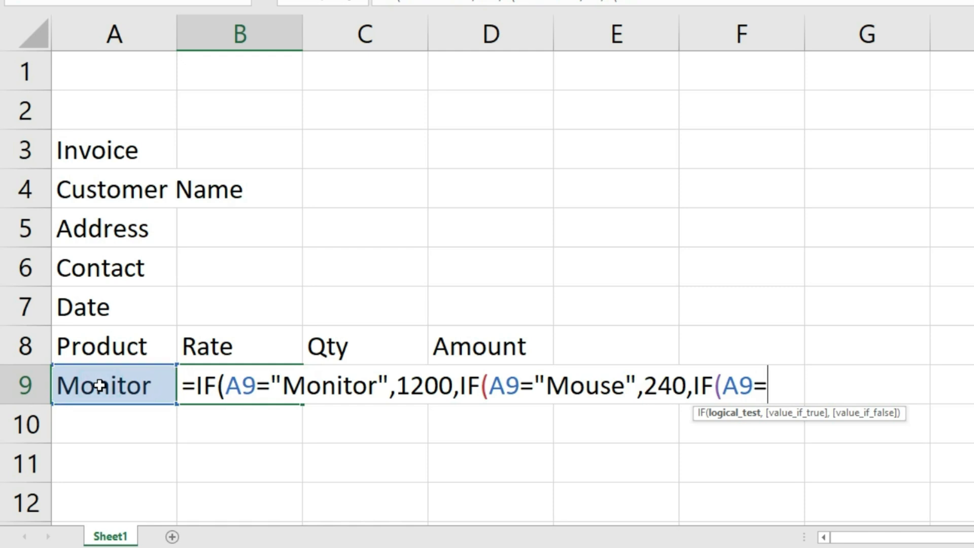
text("Keyboar)
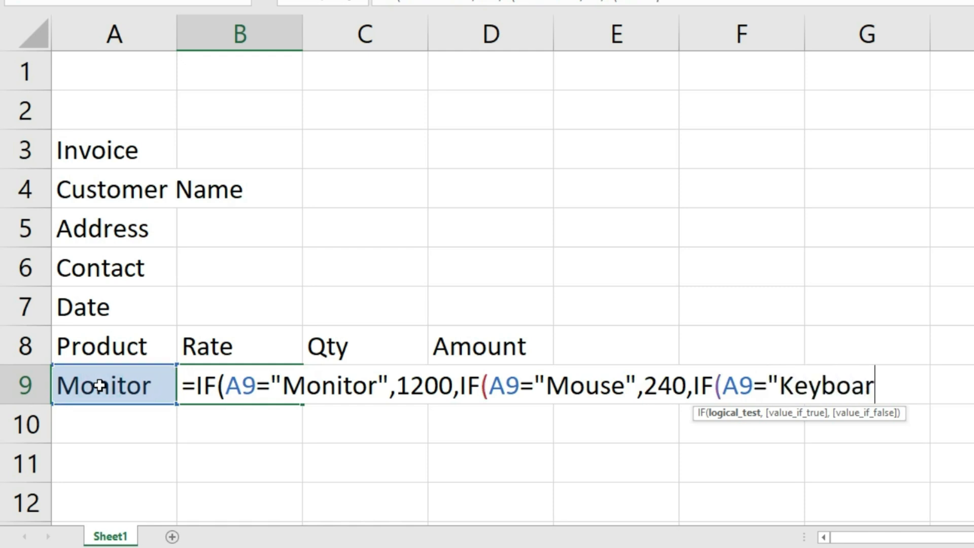
text(d",)
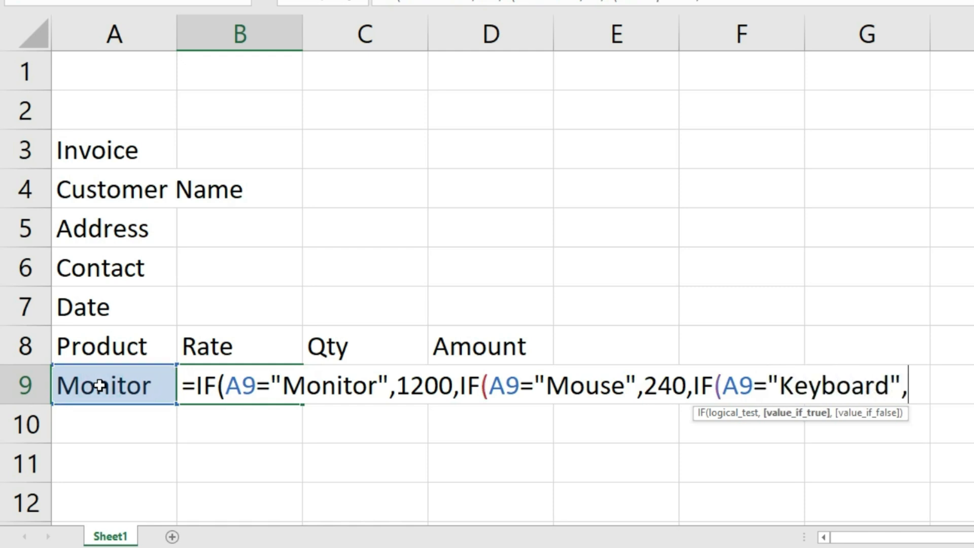
text(350)
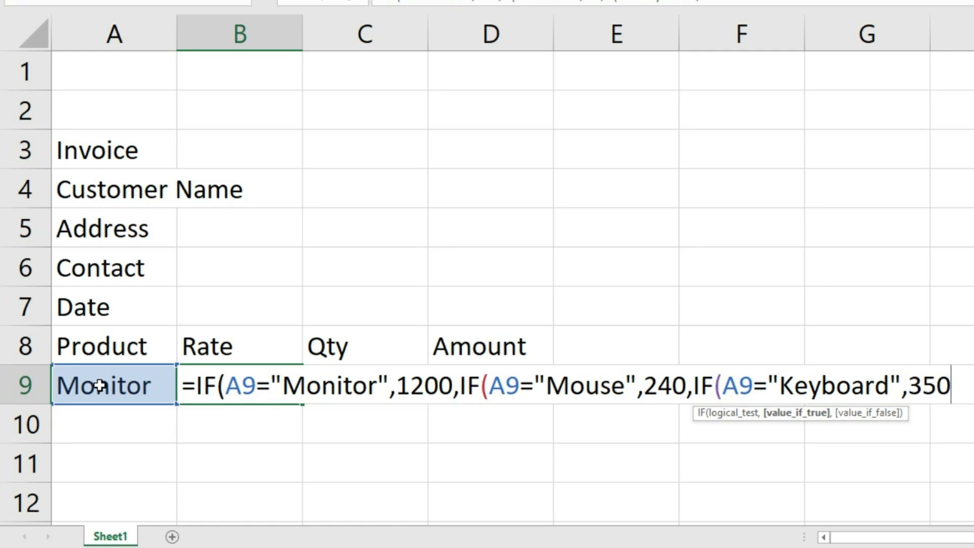
text())
key(Return)
key(Return)
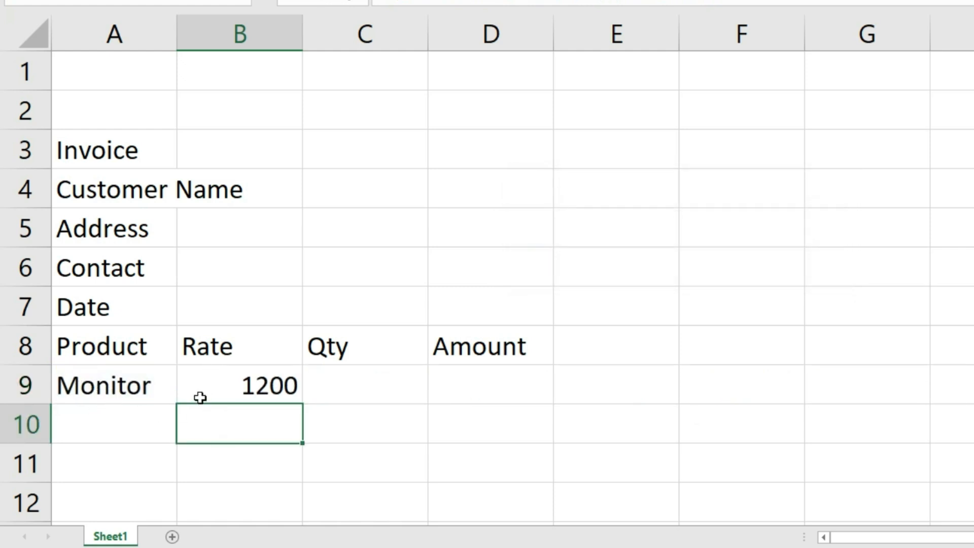
- Switch A9's product to Mouse, then to Keyboard, to test the rate formula
click(133, 388)
click(183, 395)
click(88, 440)
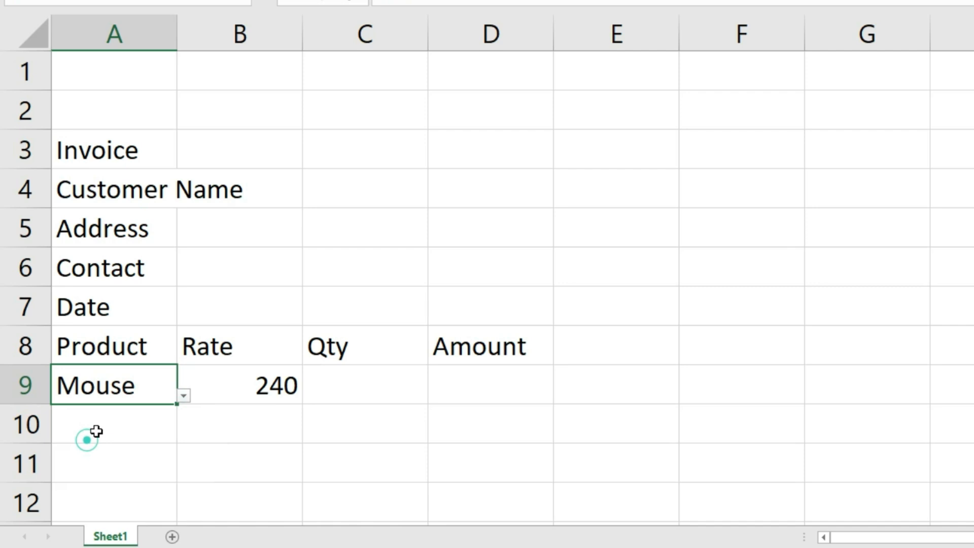
click(183, 396)
click(71, 468)
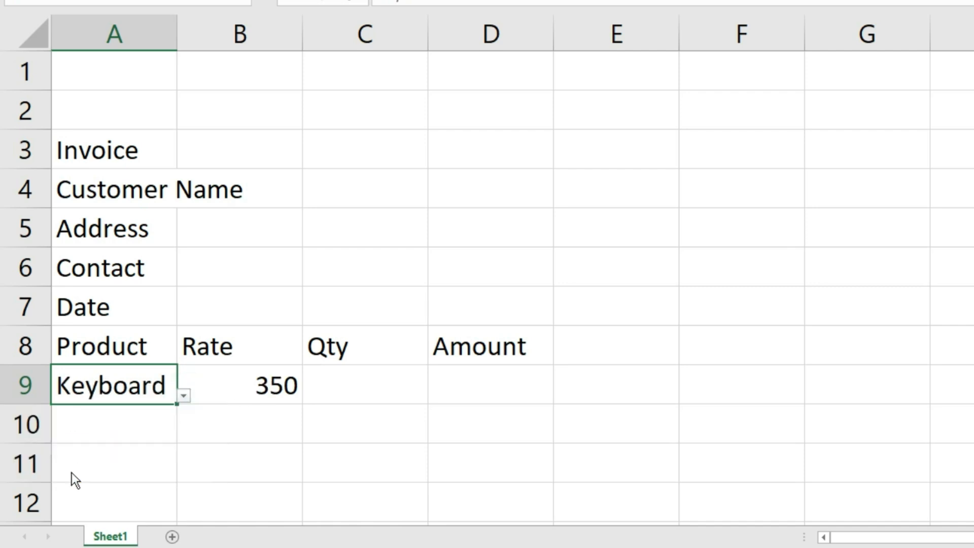
- Enter quantity 10 in C9 and the amount formula =B9*C9 in D9
click(349, 374)
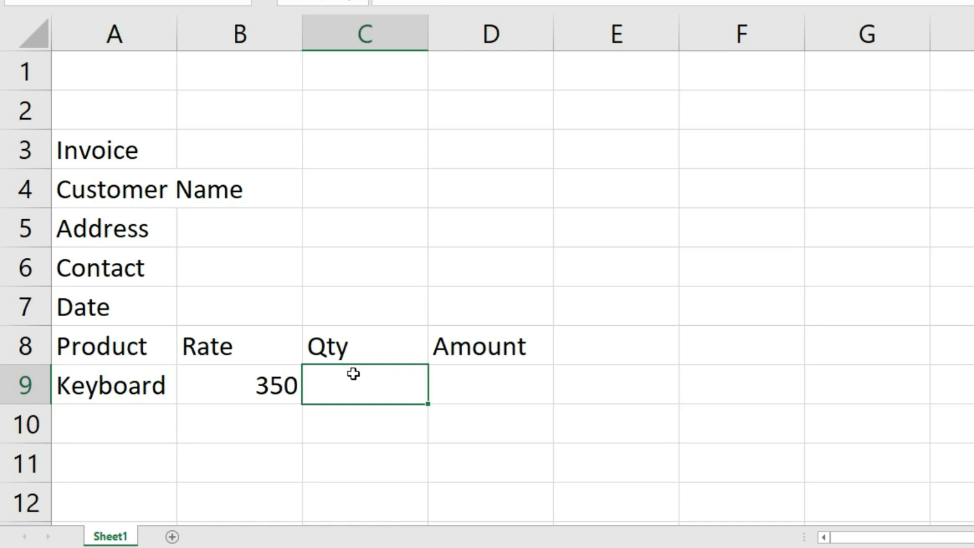
text(10)
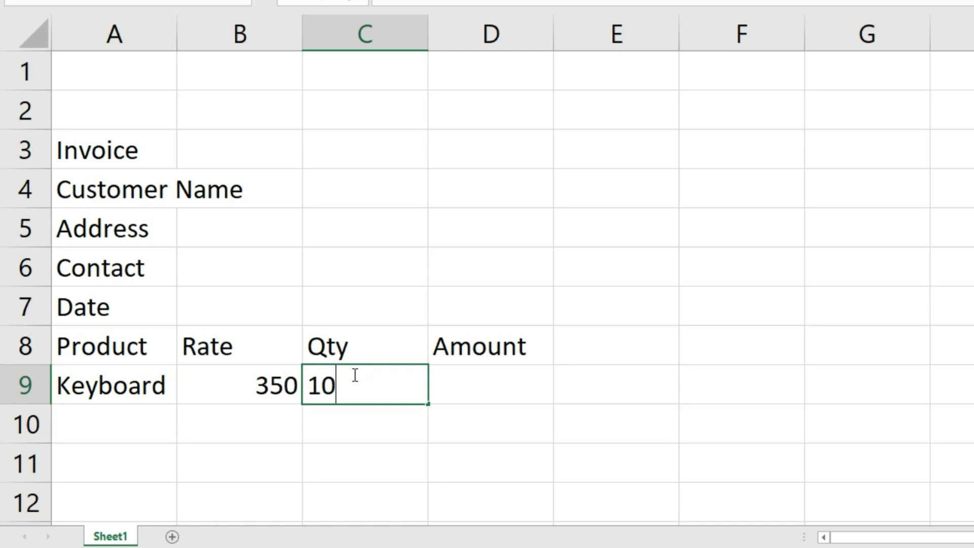
key(Tab)
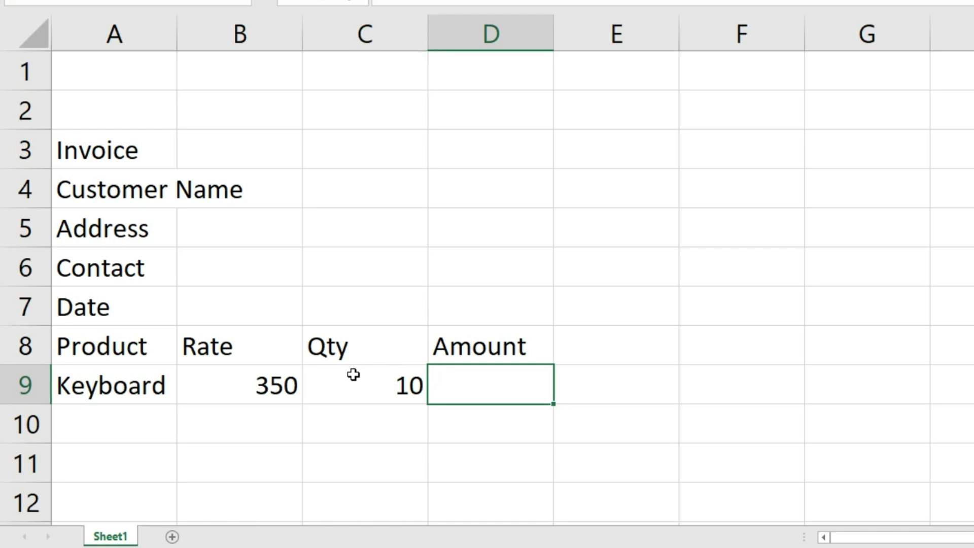
text(=)
click(270, 383)
text(*)
click(361, 372)
key(Return)
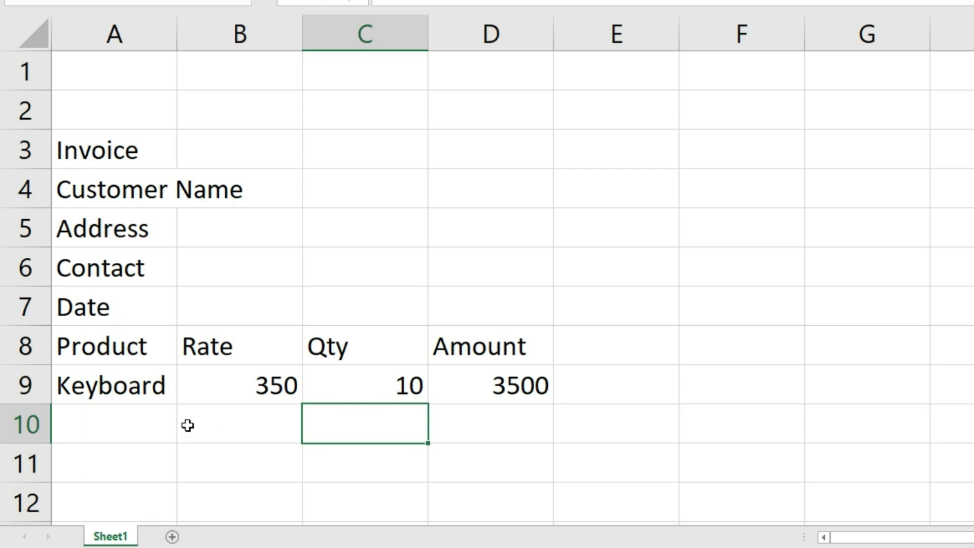
- Format A8:D9 (Product, Rate, Qty, Amount and the Keyboard row) as a table with headers
drag(102, 345, 478, 387)
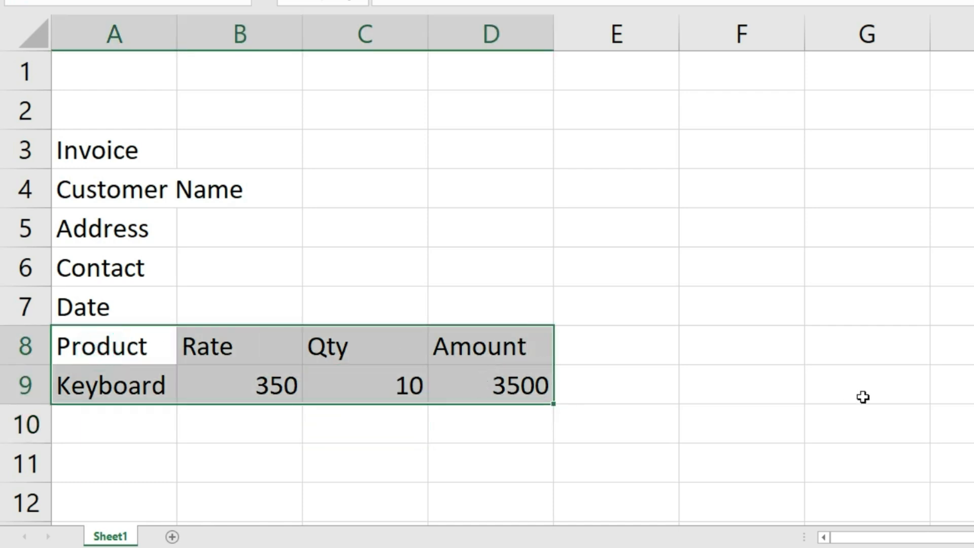
key(ctrl+t)
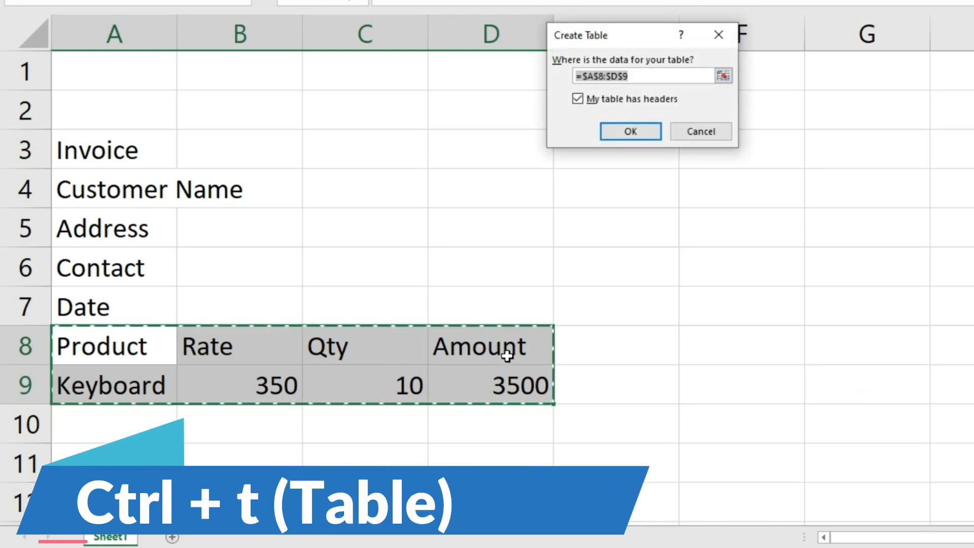
click(629, 133)
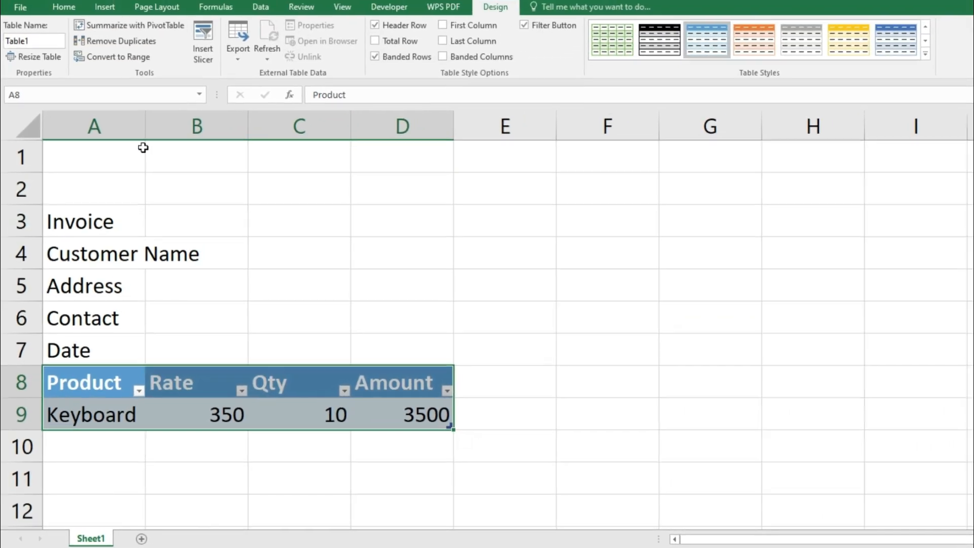
- Widen column A to fit the labels and select the Invoice-to-Date labels in A3:A7
drag(179, 48, 185, 49)
drag(150, 141, 216, 173)
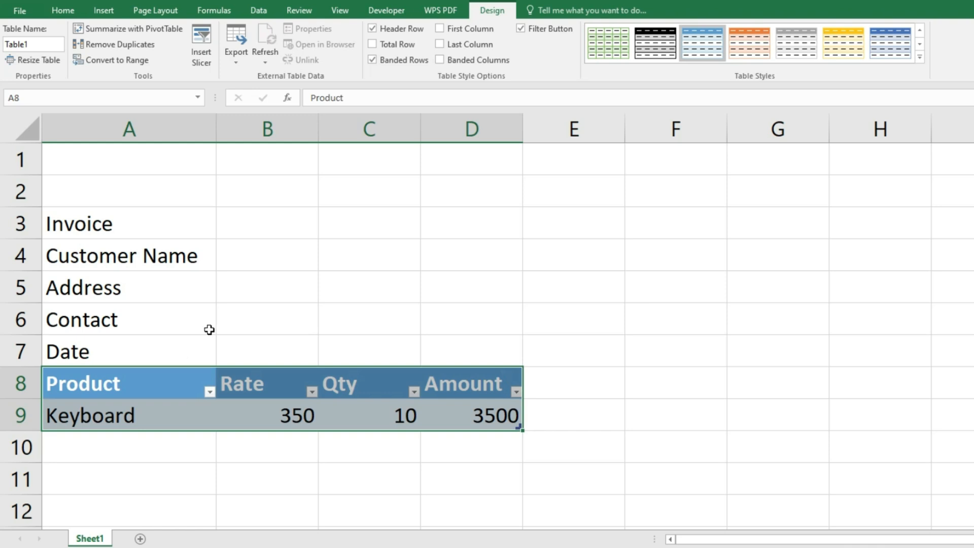
drag(156, 216, 135, 350)
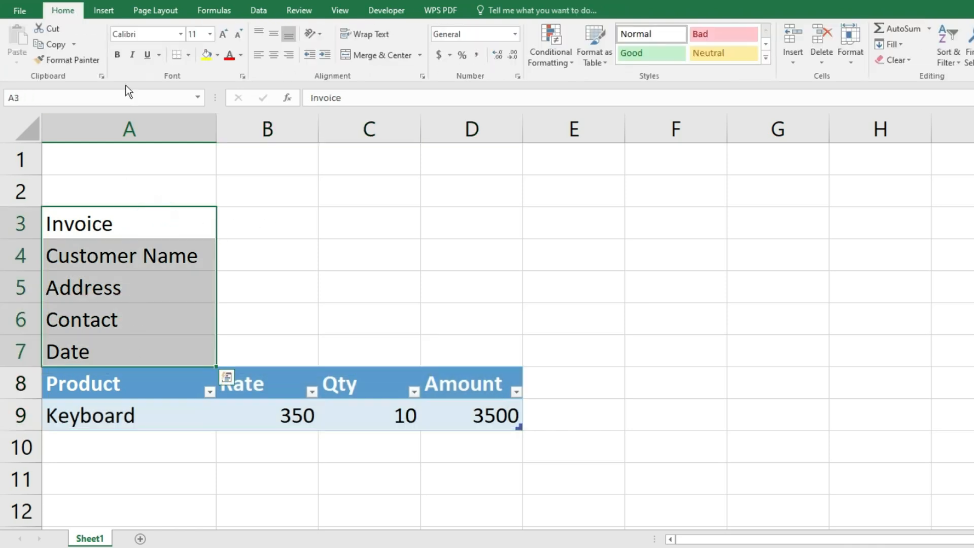
click(217, 55)
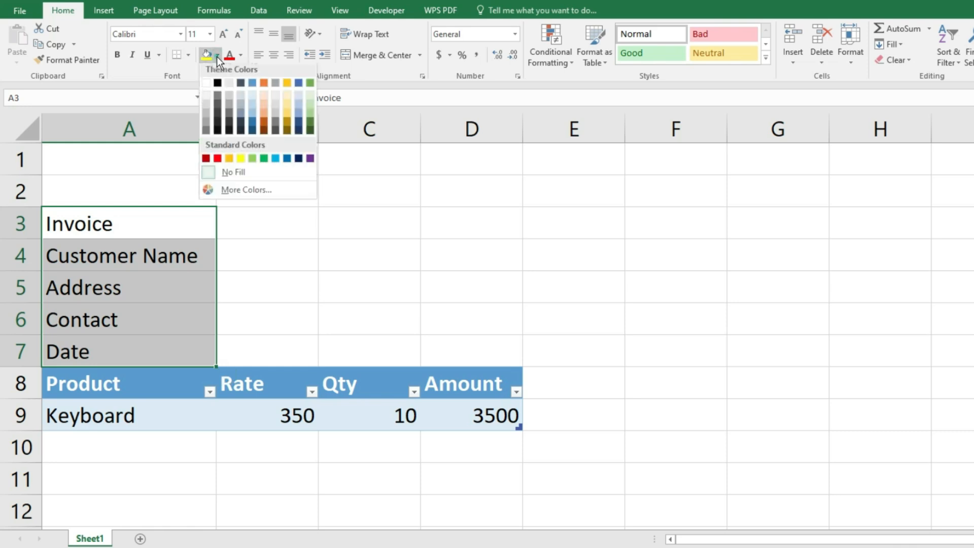
- Give the A3:A7 labels a dark blue fill with bold white text
click(299, 161)
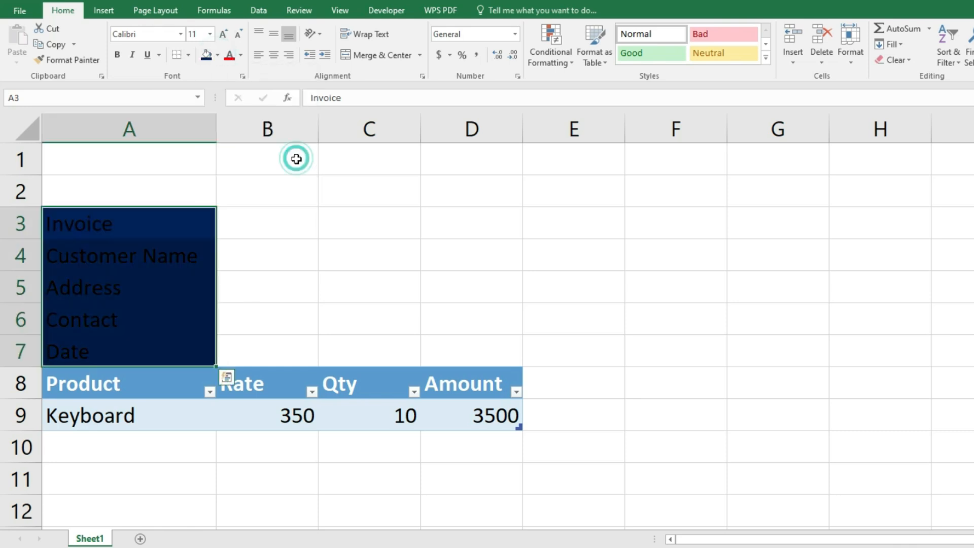
click(242, 52)
click(231, 100)
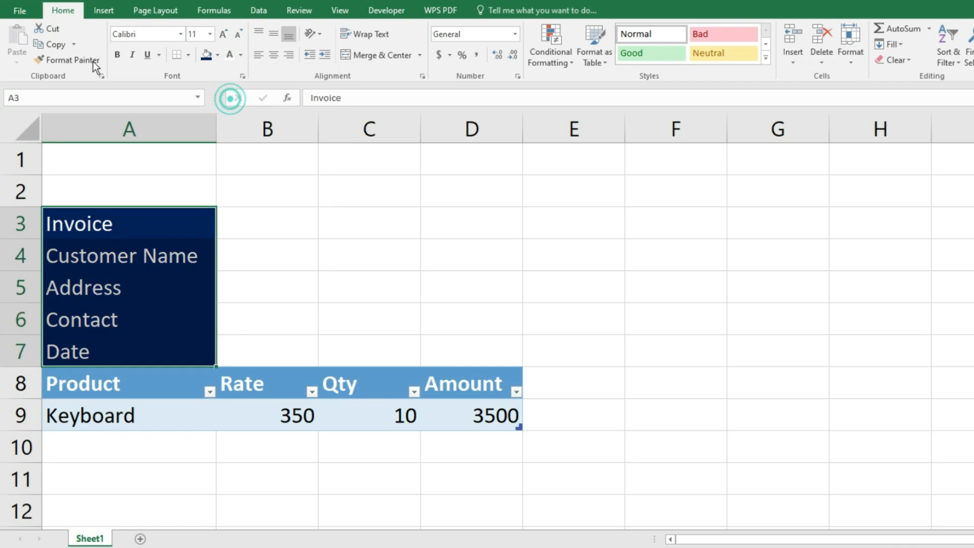
click(116, 55)
drag(257, 213, 311, 219)
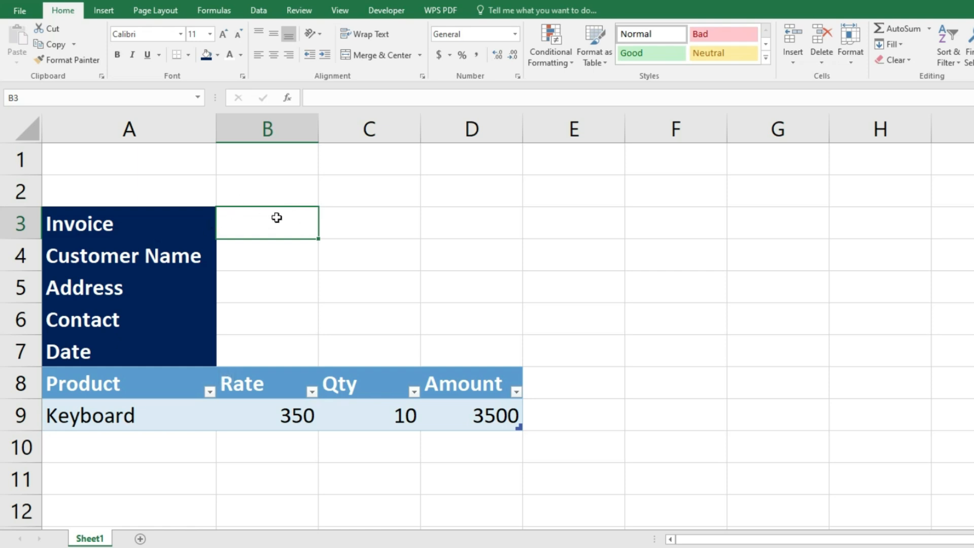
- Merge the entry cells B4:C4, B5:E5, B6:C6 and B7:C7
drag(239, 259, 372, 259)
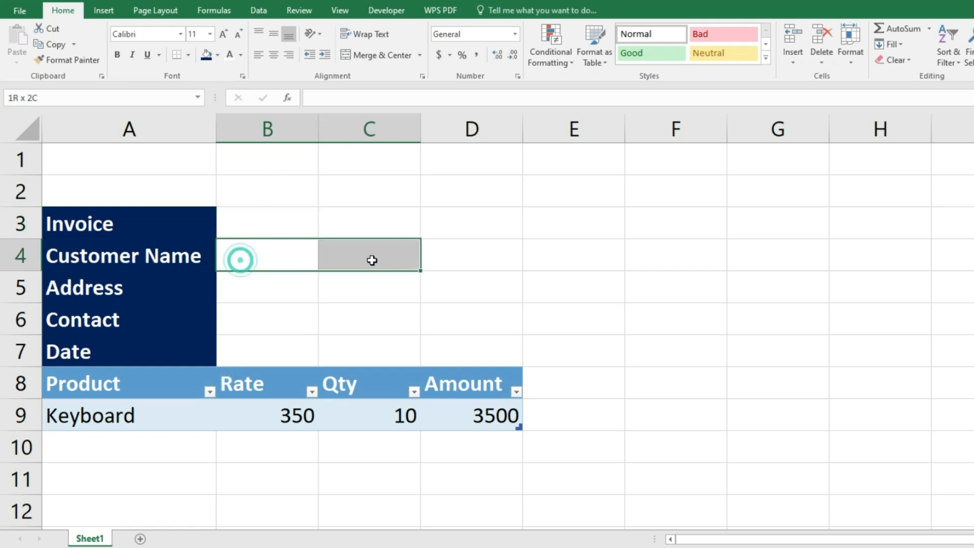
click(419, 57)
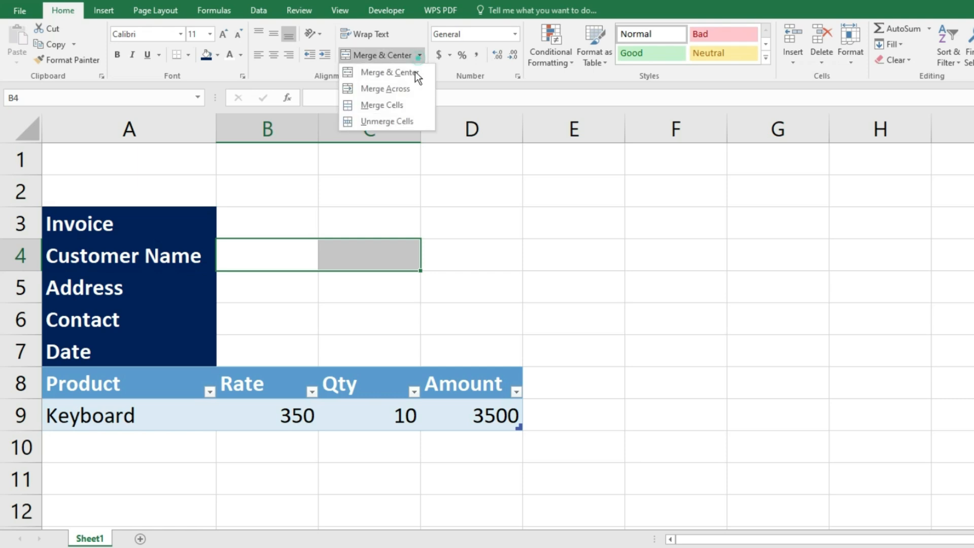
click(514, 195)
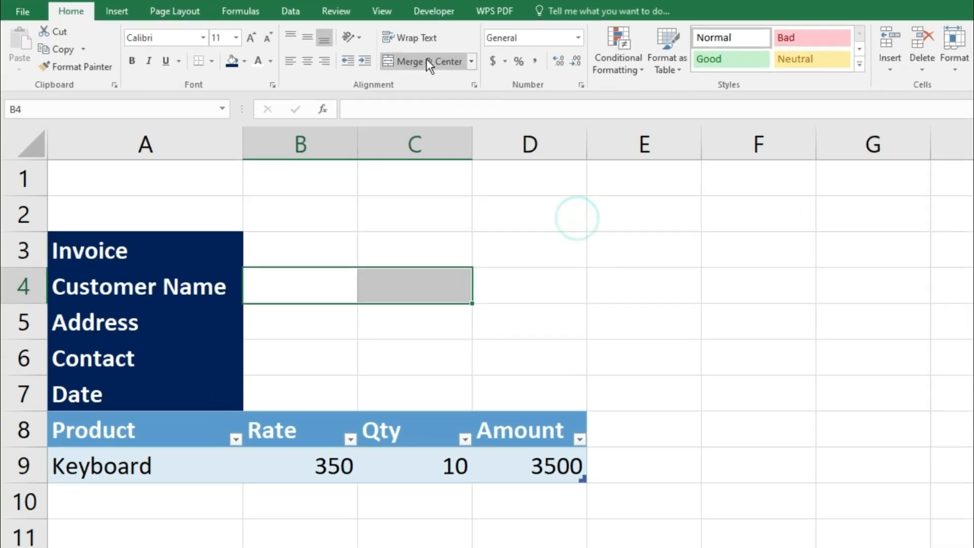
click(421, 61)
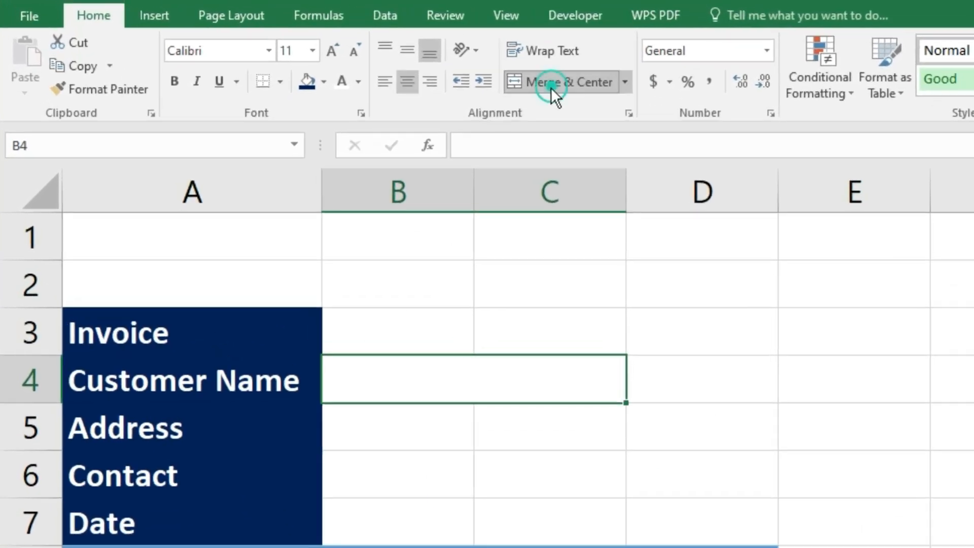
drag(389, 433, 832, 429)
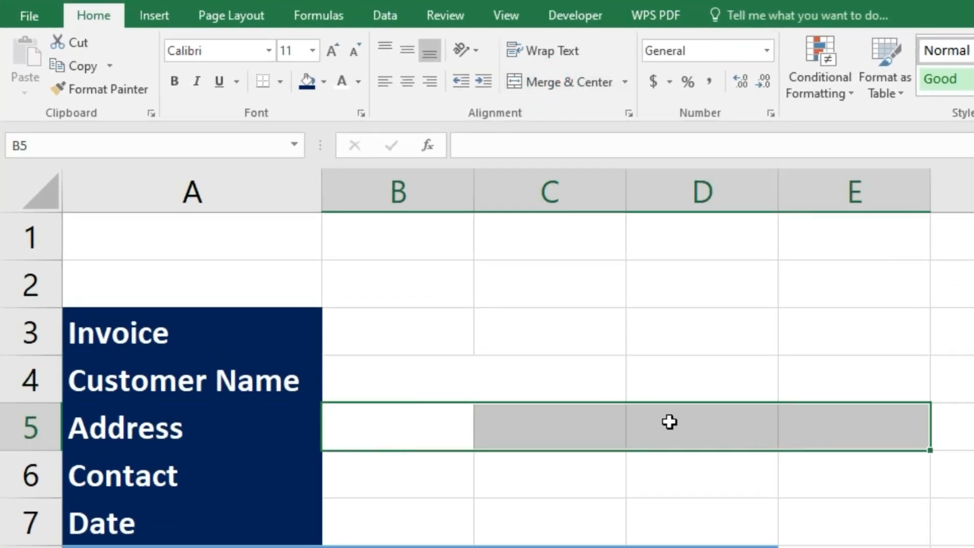
click(557, 81)
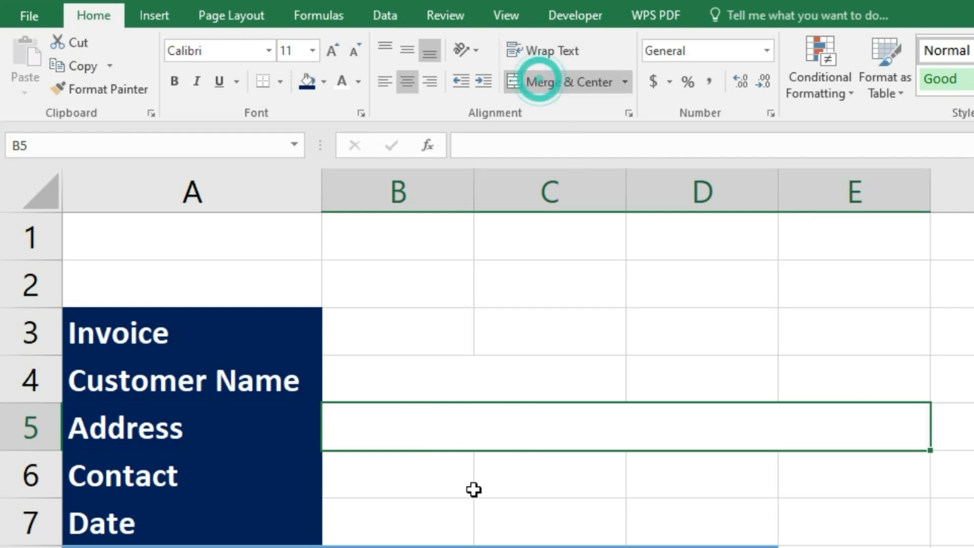
drag(401, 477, 497, 473)
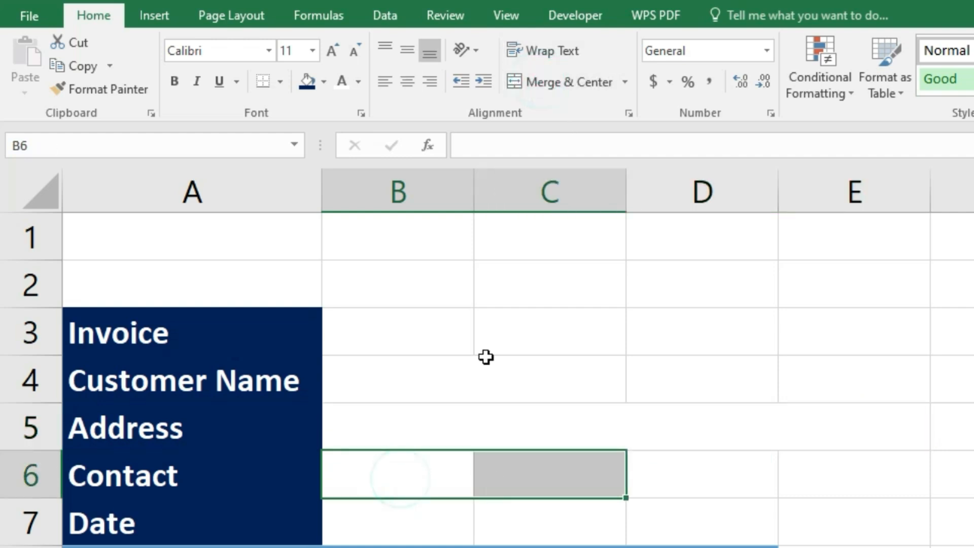
click(553, 82)
drag(430, 534, 497, 524)
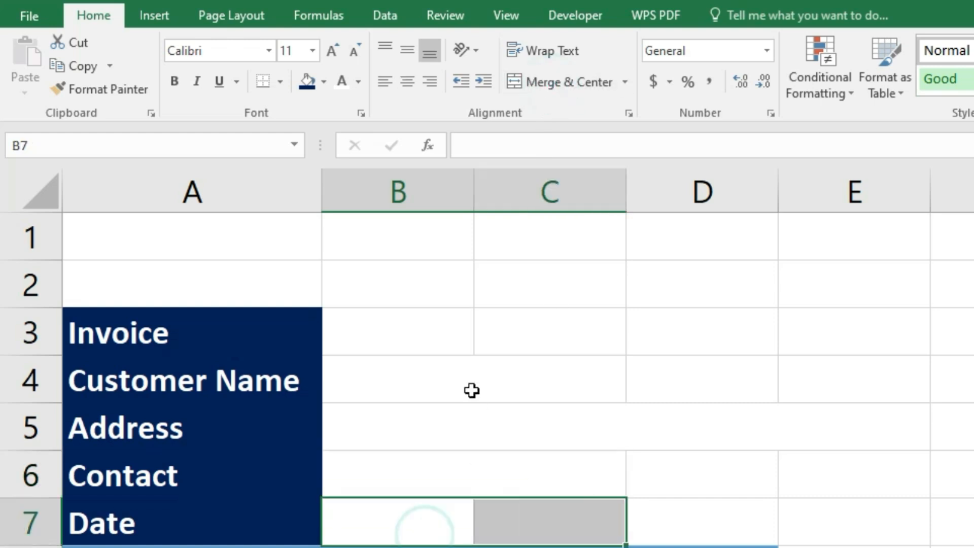
click(553, 94)
- Left-align the entry area B3:E7 and select A1:E2 for the title
drag(377, 325, 680, 512)
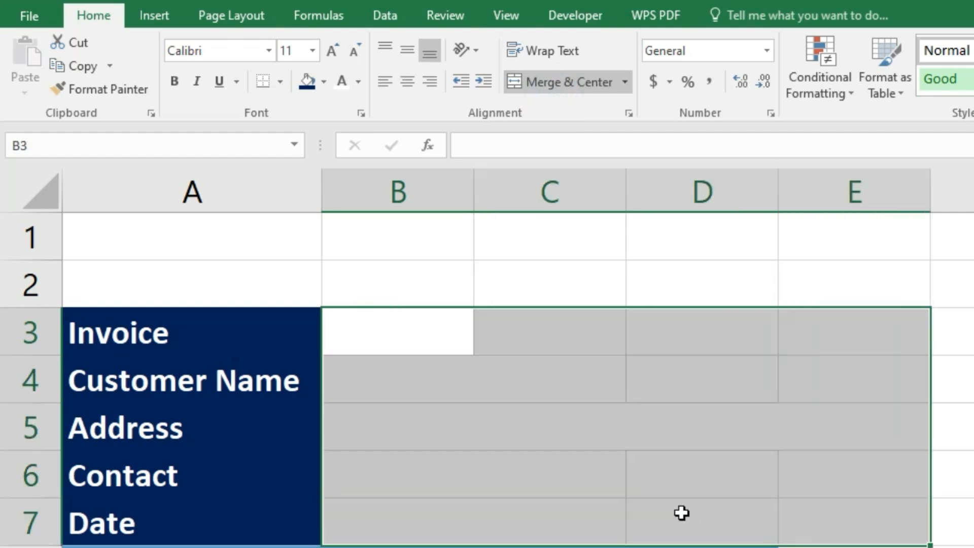
click(384, 84)
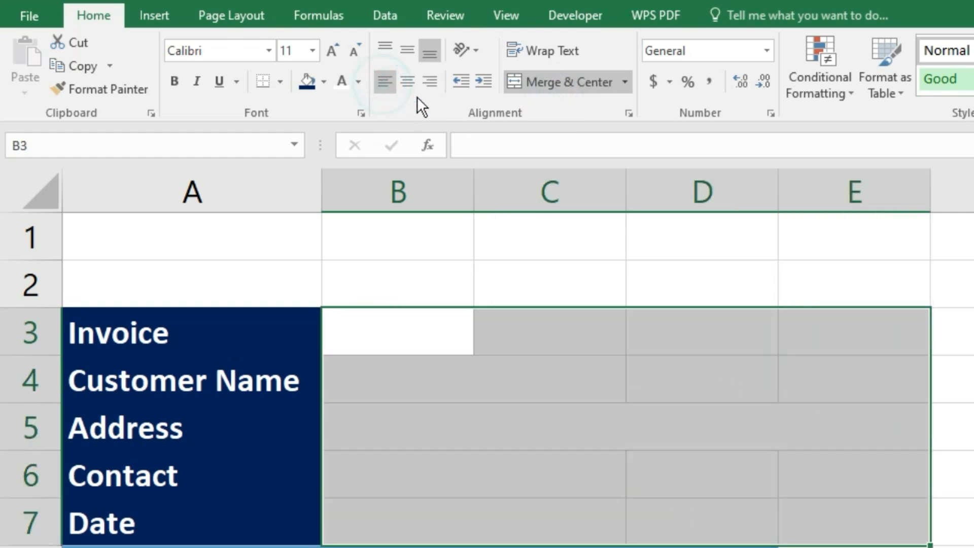
click(384, 85)
click(367, 376)
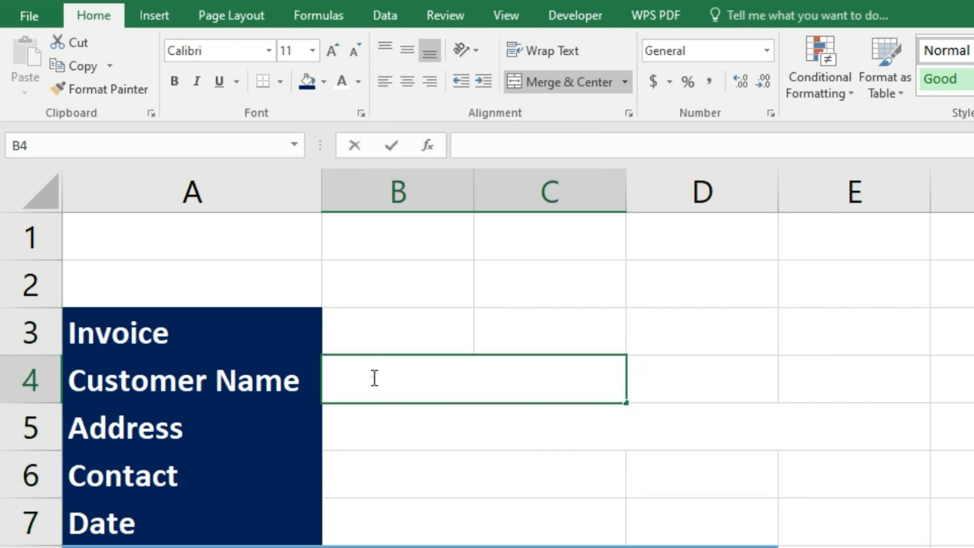
double_click(380, 378)
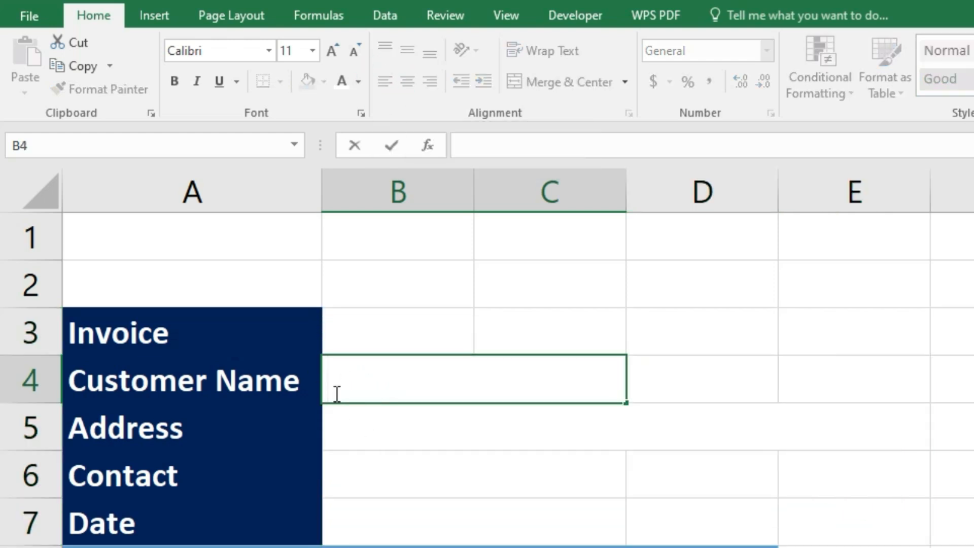
drag(145, 235, 683, 291)
drag(241, 233, 825, 261)
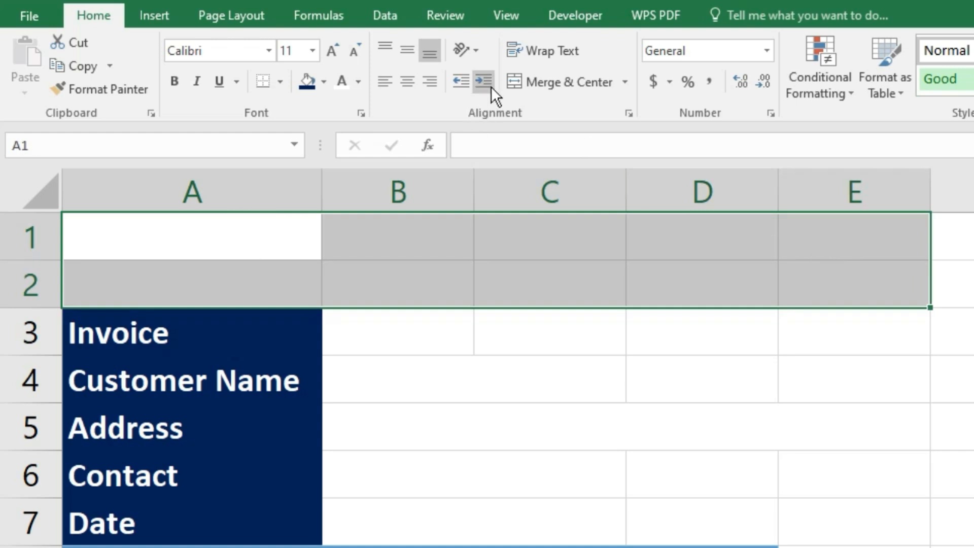
- Merge A1:E2 and enter the title 'Automated Bill Entry'
click(546, 82)
double_click(433, 302)
text(At)
key(BackSpace)
text(u)
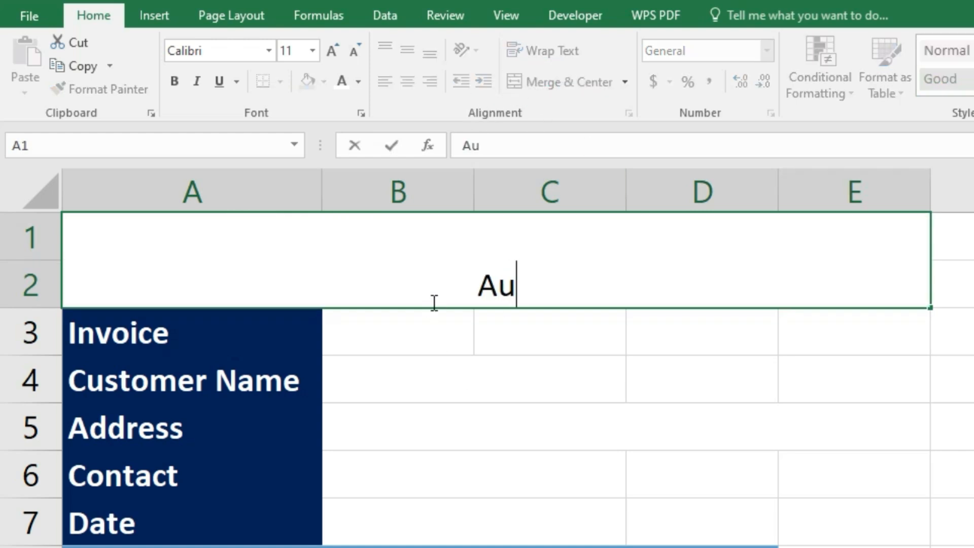
text(tomated Bill Entry)
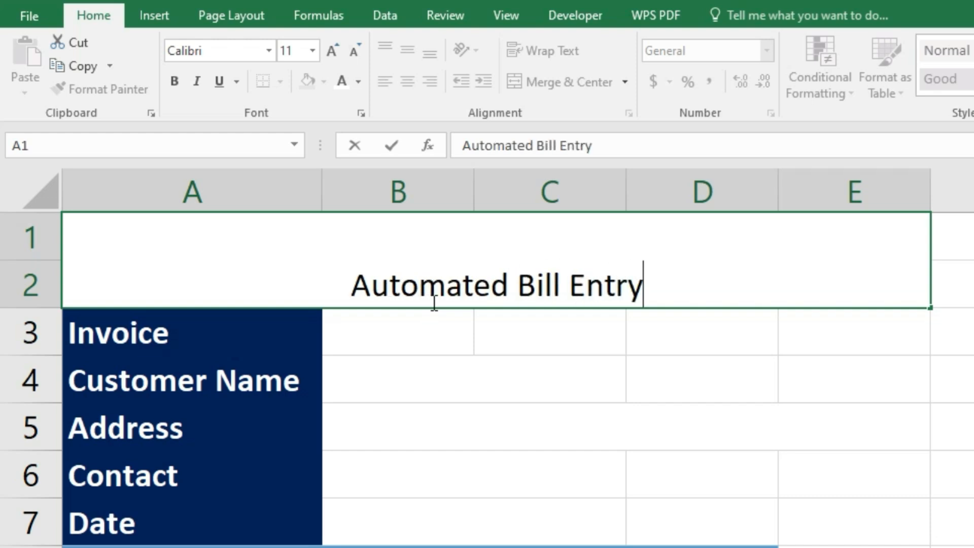
click(571, 349)
click(568, 274)
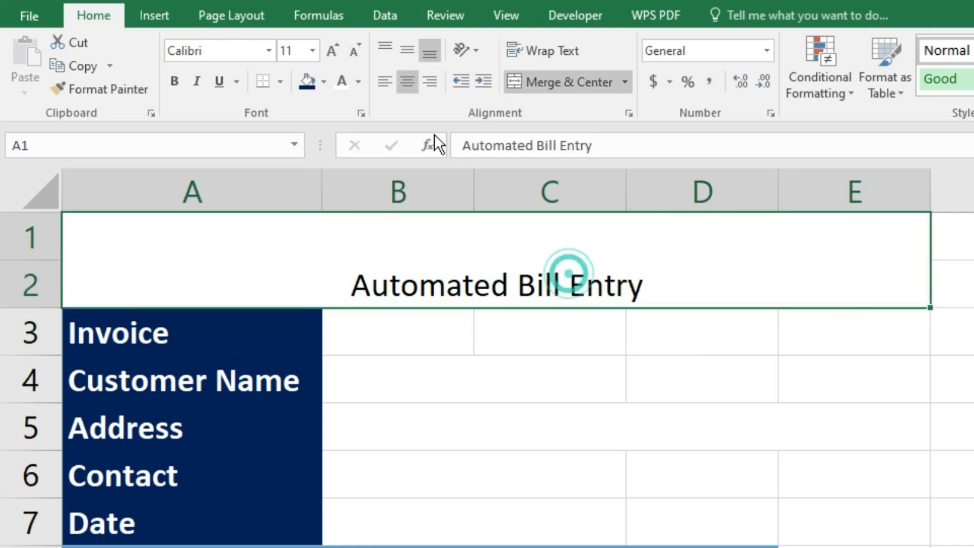
- Format the title at size 16, vertically centred, bold white text on dark green fill
click(340, 53)
click(340, 53)
click(339, 53)
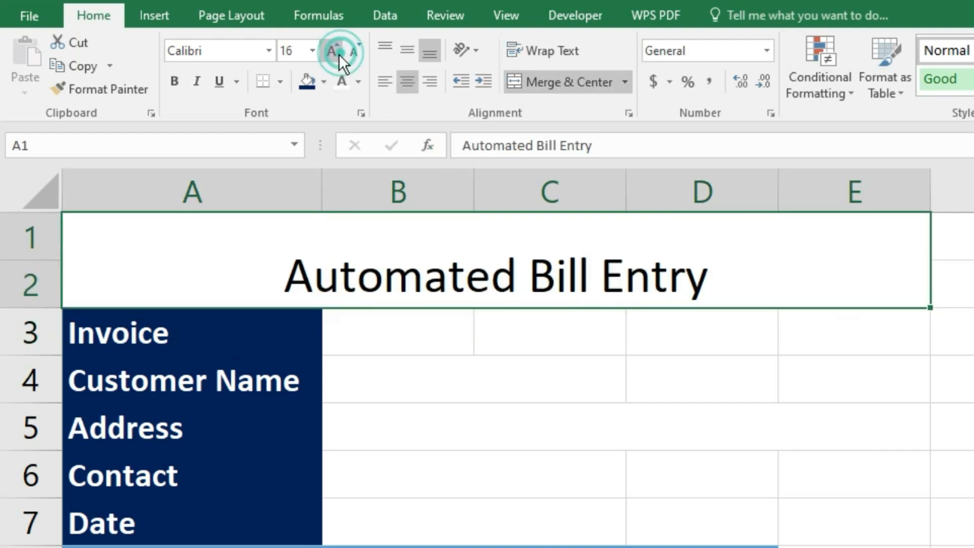
click(398, 53)
click(177, 84)
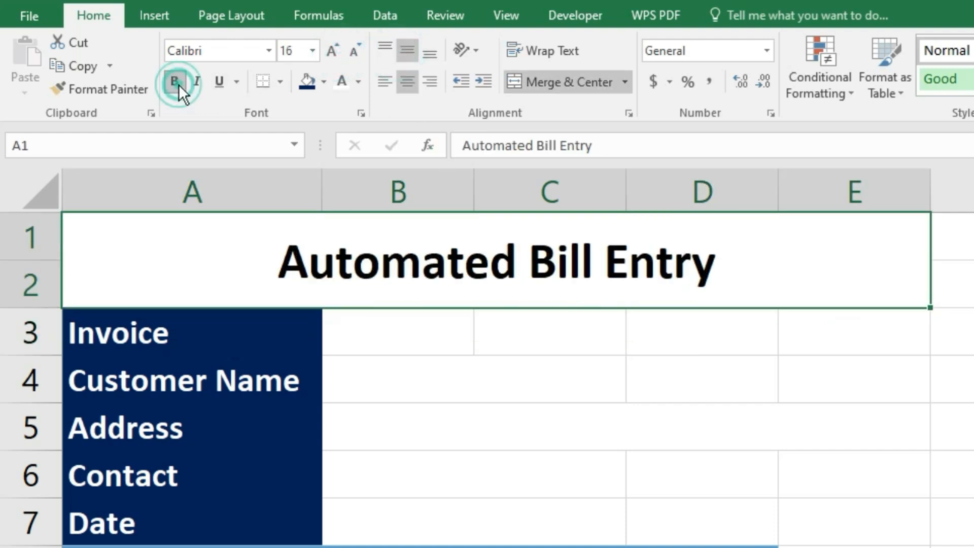
click(323, 81)
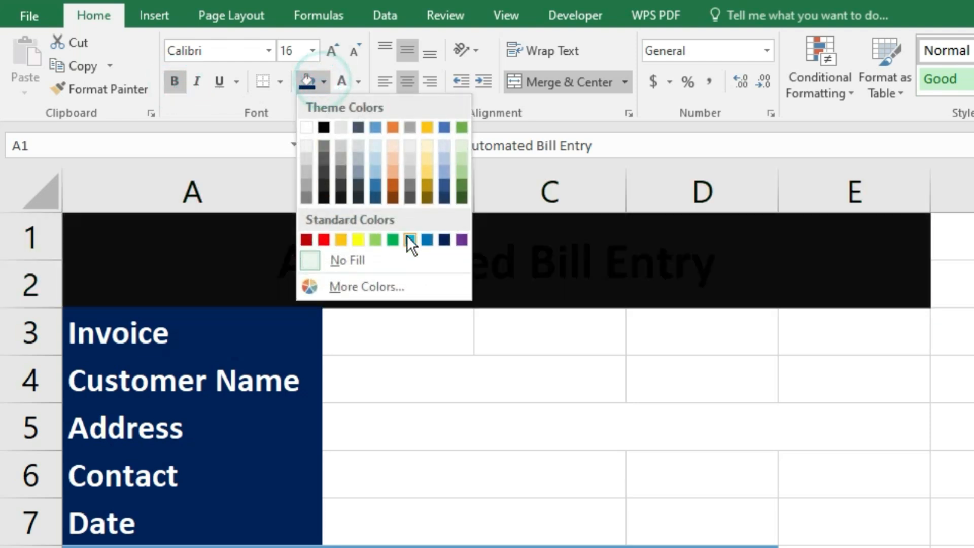
click(350, 288)
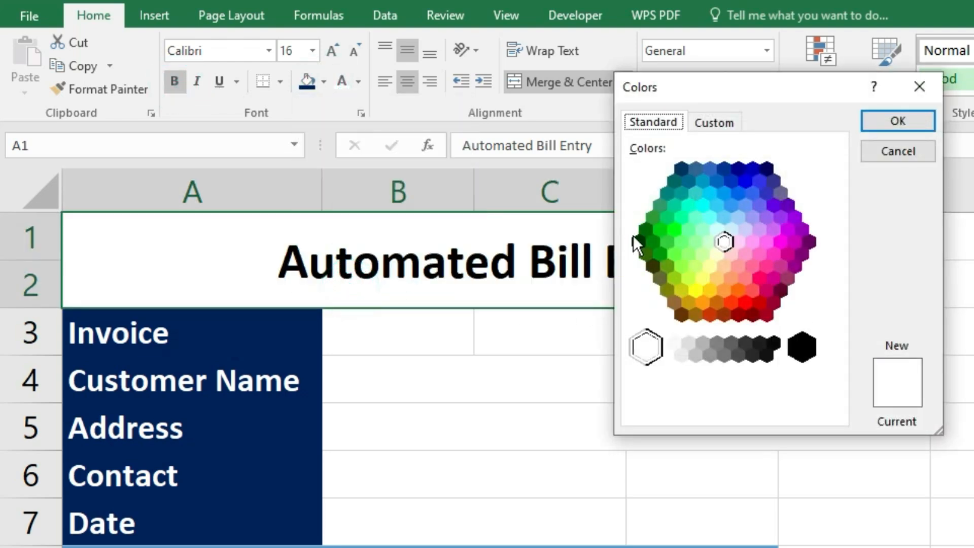
click(641, 234)
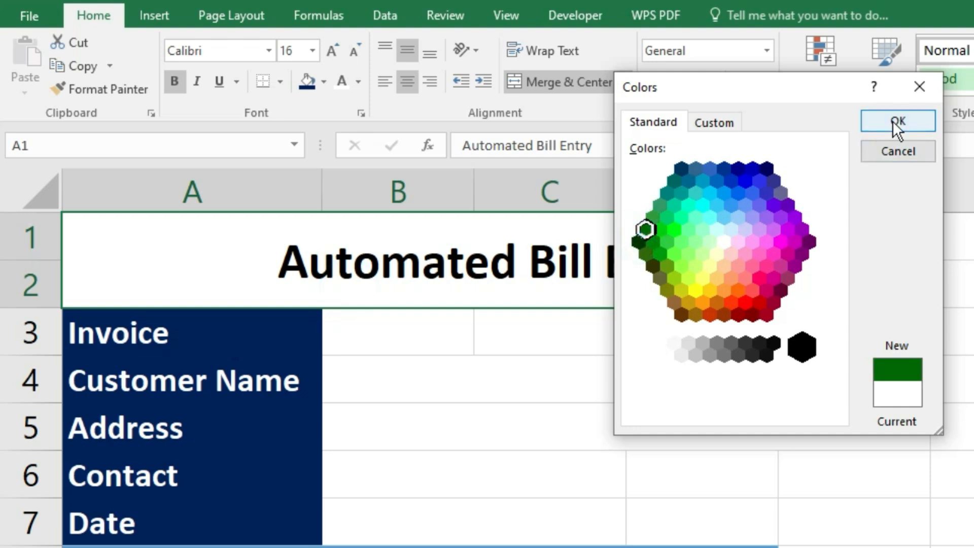
click(893, 120)
click(339, 81)
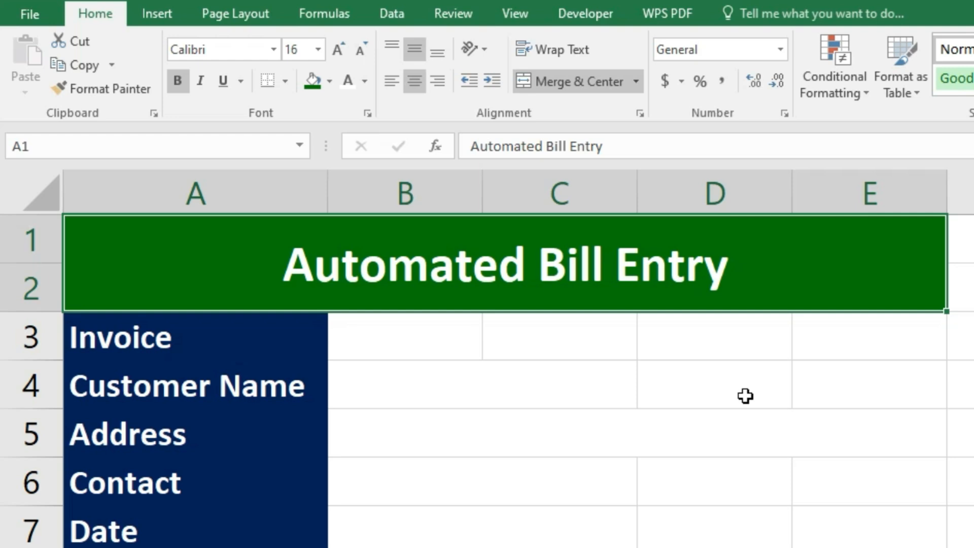
- Show the Developer tab, check its Customize Ribbon checkbox in Excel Options, then cancel
click(610, 19)
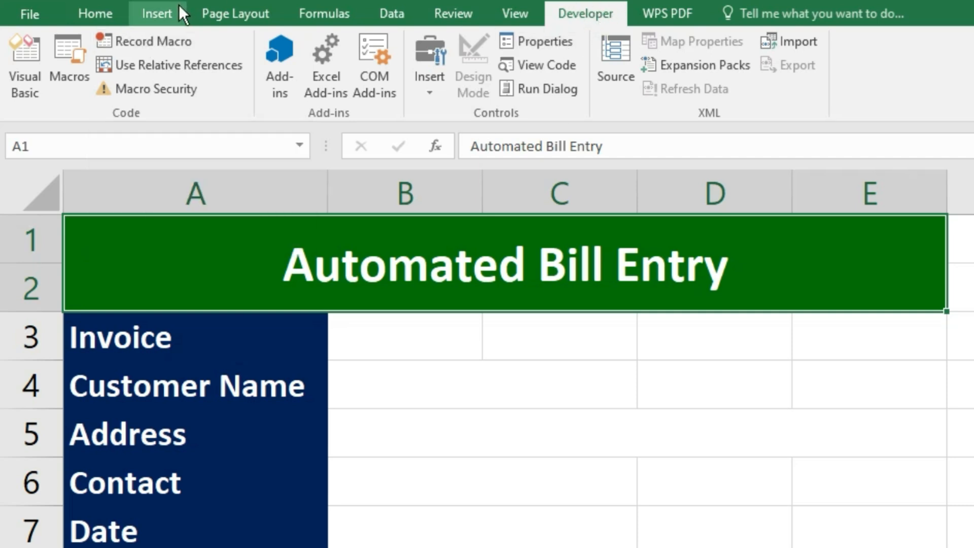
click(147, 2)
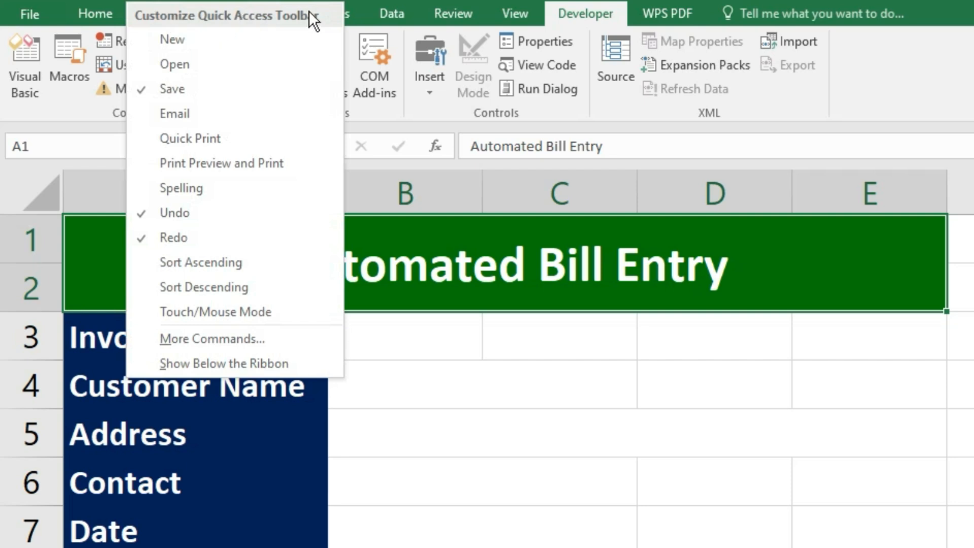
click(193, 337)
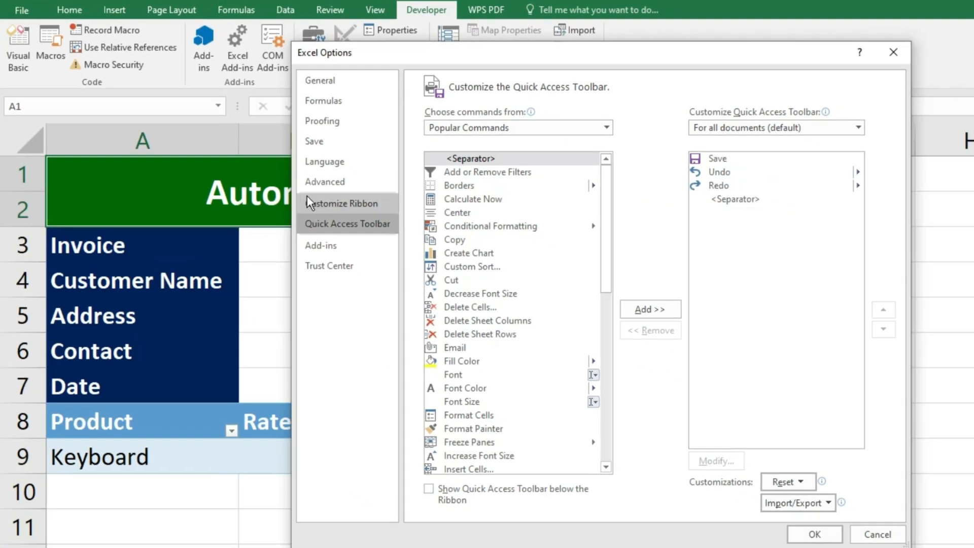
click(333, 205)
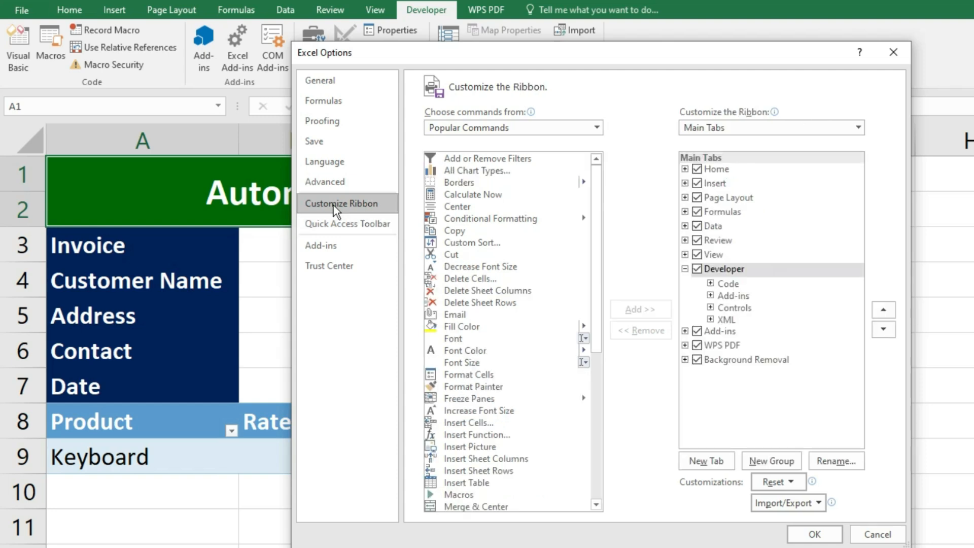
click(700, 270)
click(698, 269)
click(883, 534)
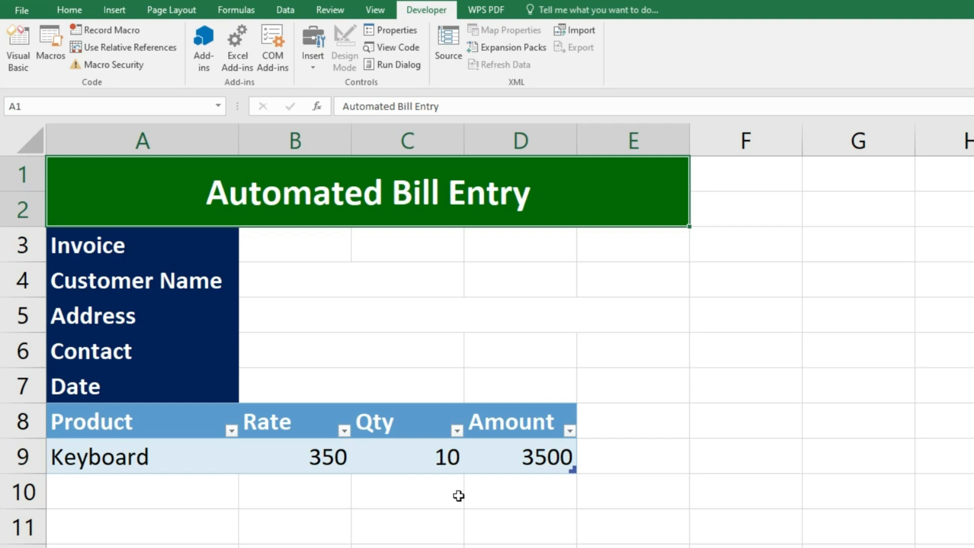
- Record a macro named add_product with shortcut Ctrl+Shift+P, stored in this workbook
click(91, 31)
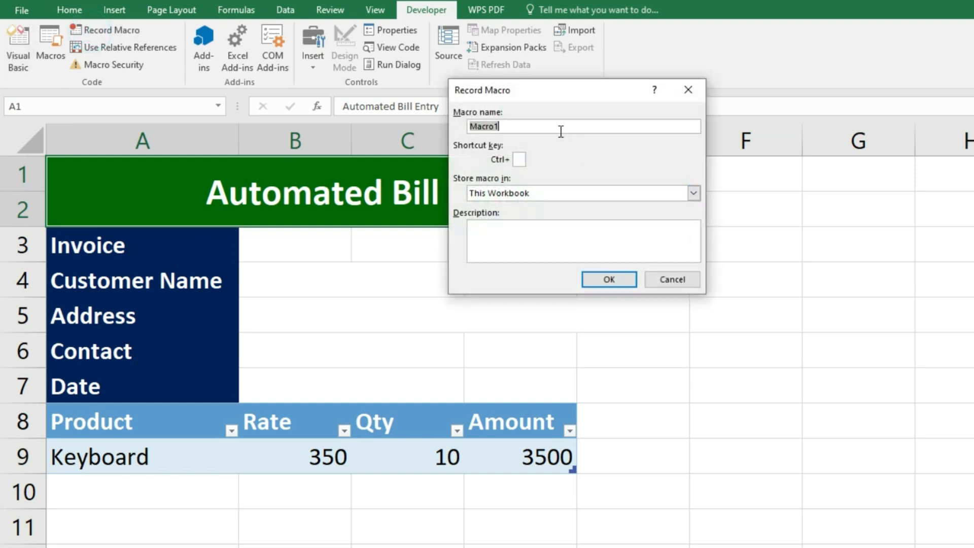
text(add_product)
click(520, 160)
text(P)
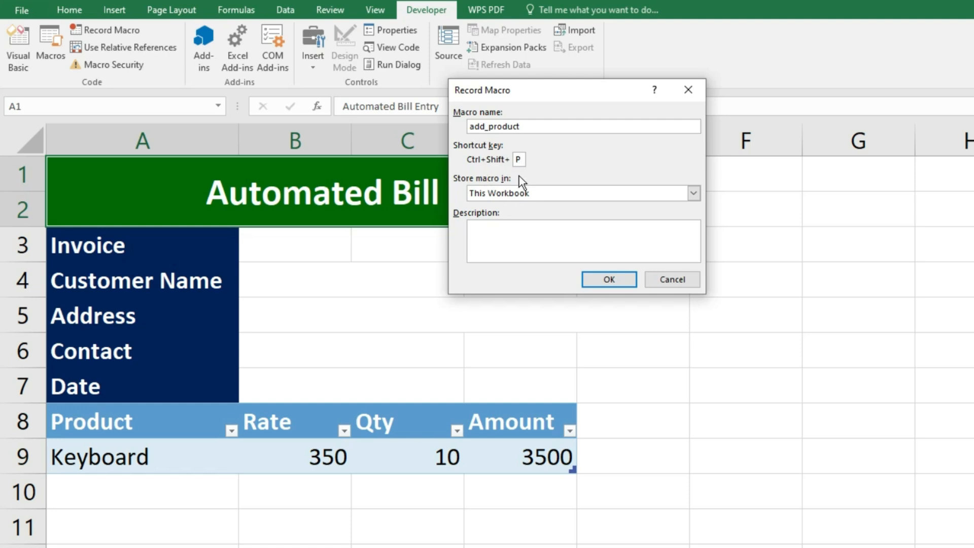
click(620, 285)
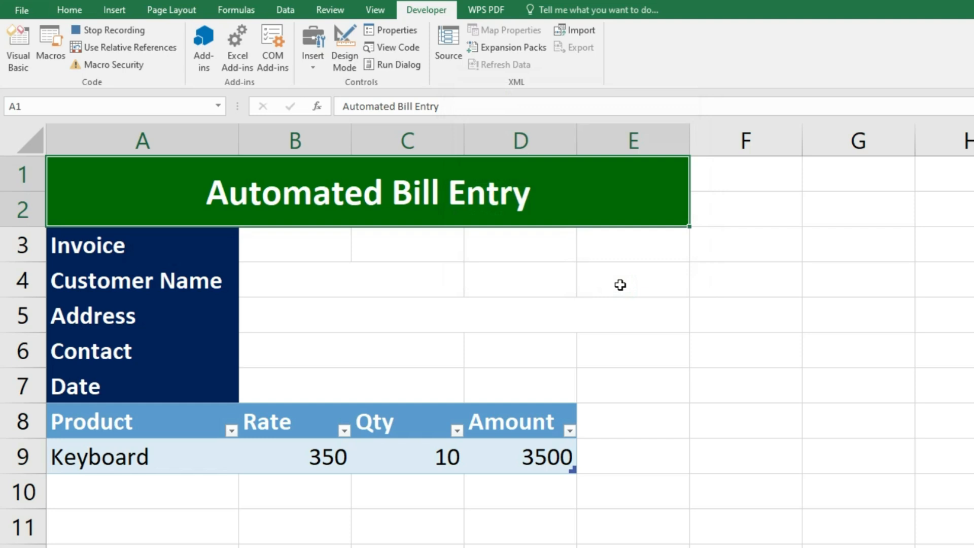
- Insert a new table row 10 below the Keyboard row
click(123, 415)
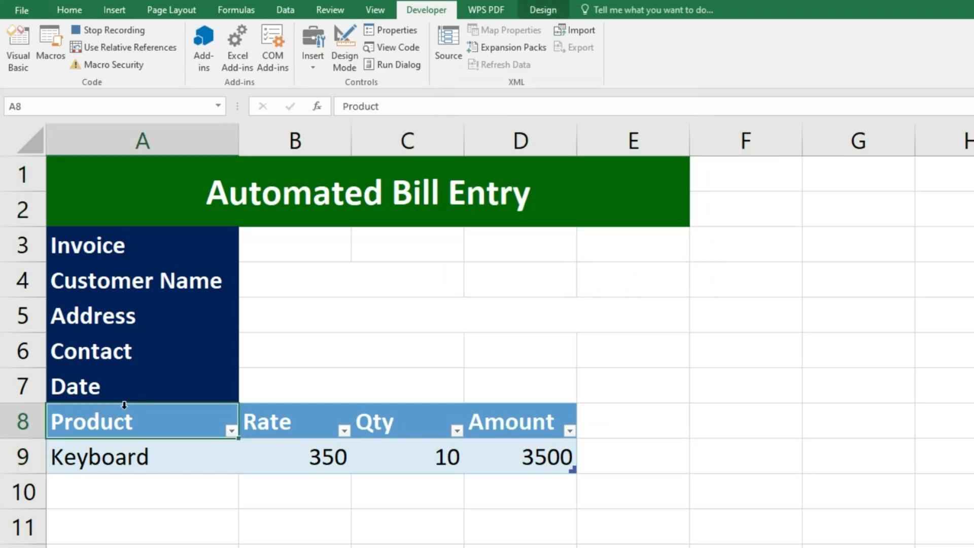
key(ctrl+Down)
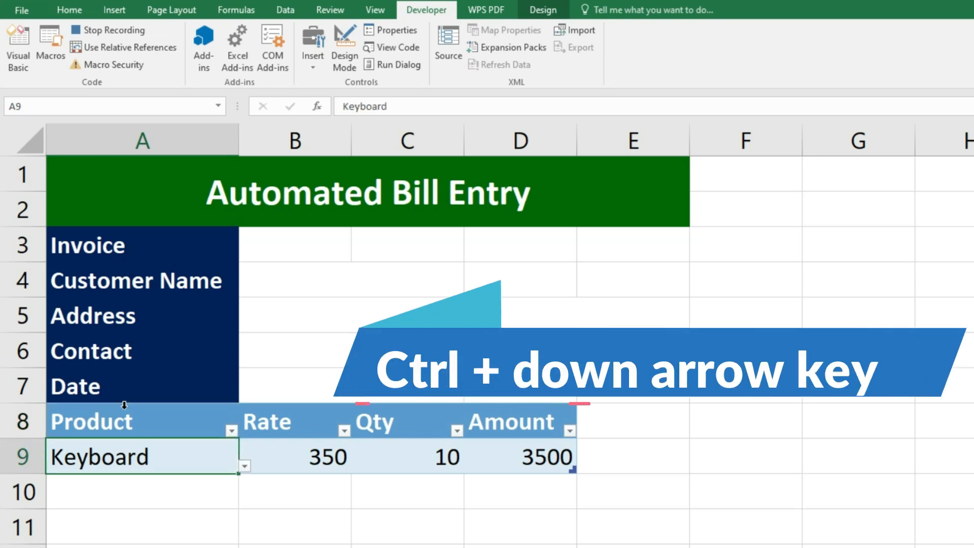
click(79, 11)
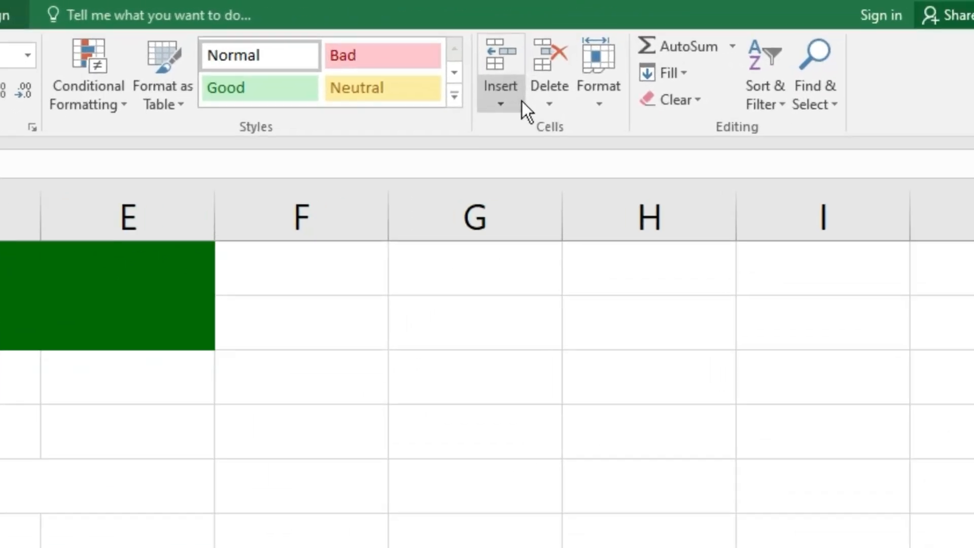
click(500, 103)
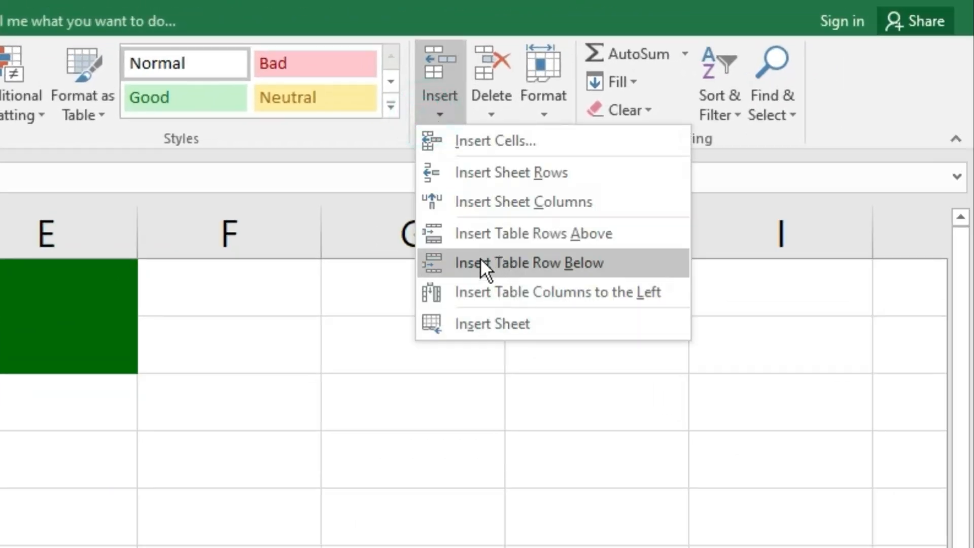
click(514, 263)
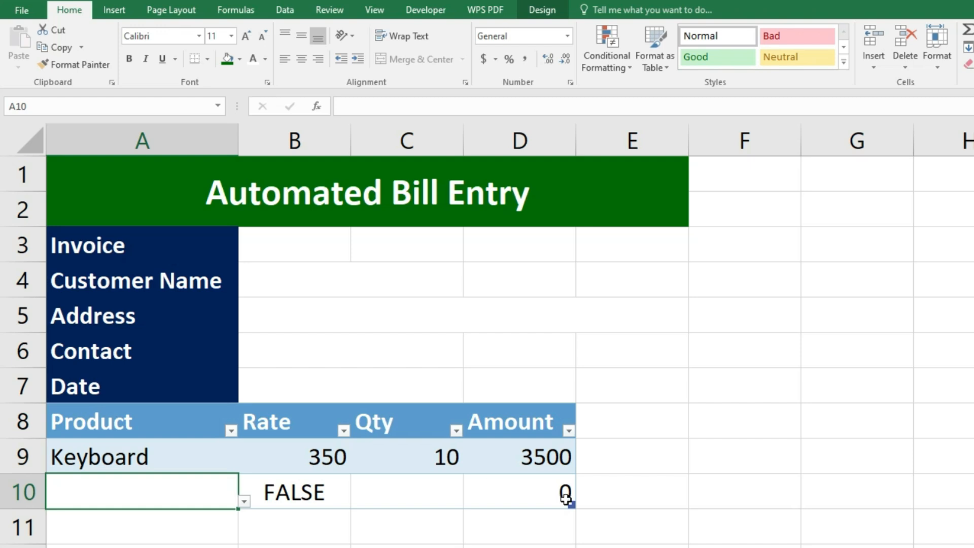
- Stop macro recording and fill row 10 with product Mouse and quantity 100
click(435, 13)
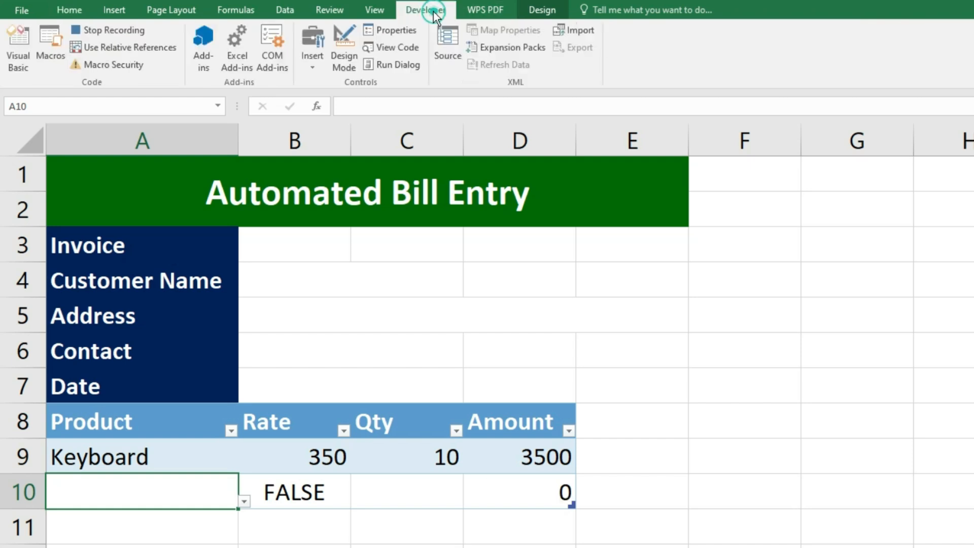
click(136, 32)
click(244, 500)
click(51, 542)
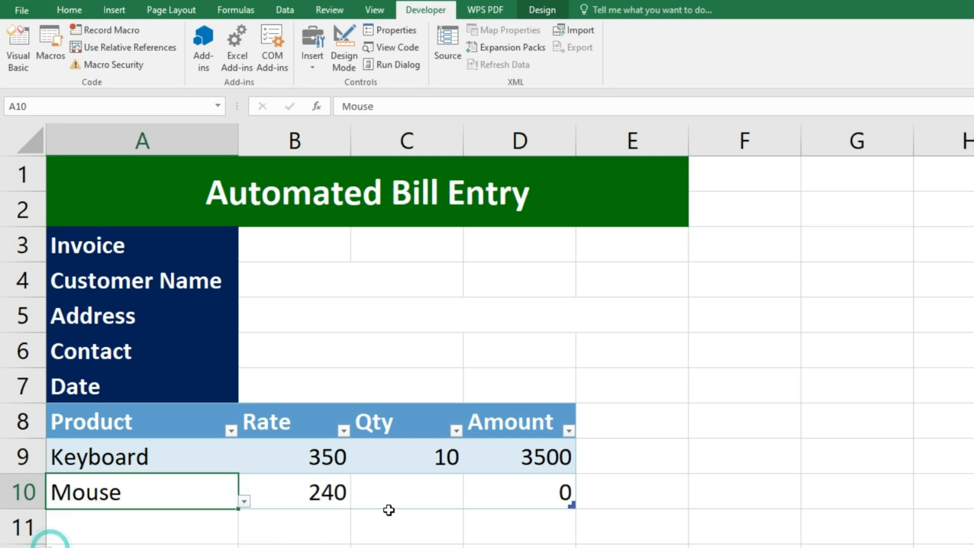
click(433, 488)
text(100)
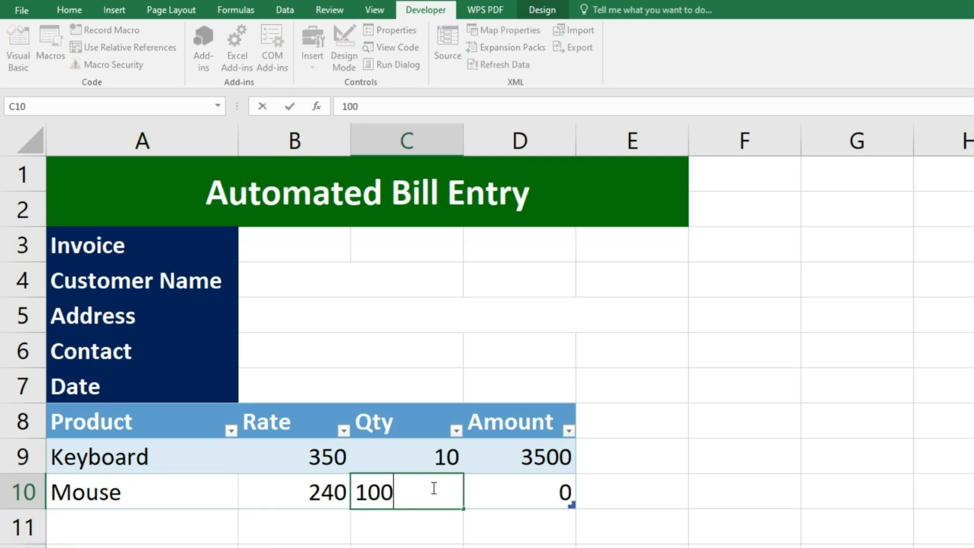
key(Return)
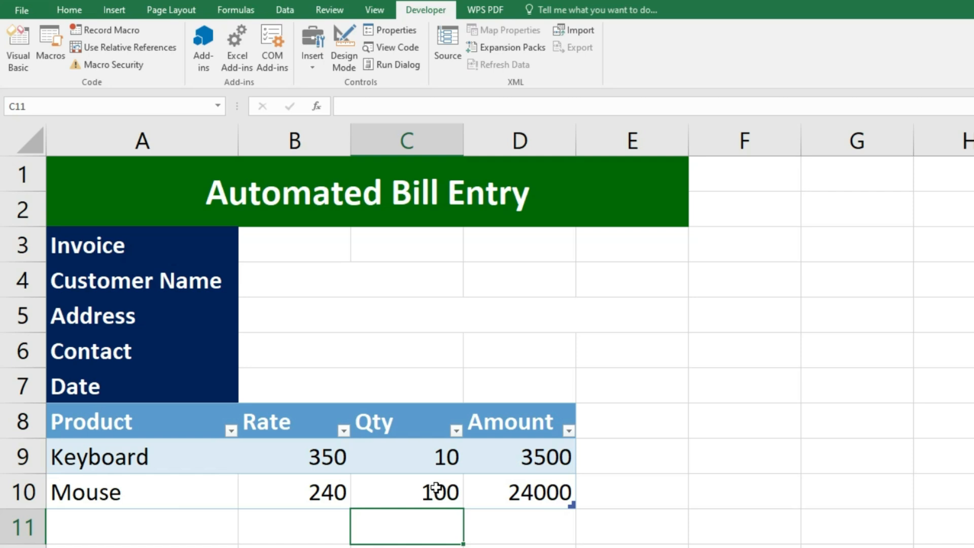
- Run the add_product macro from cell G10 to add a new row 11
click(105, 494)
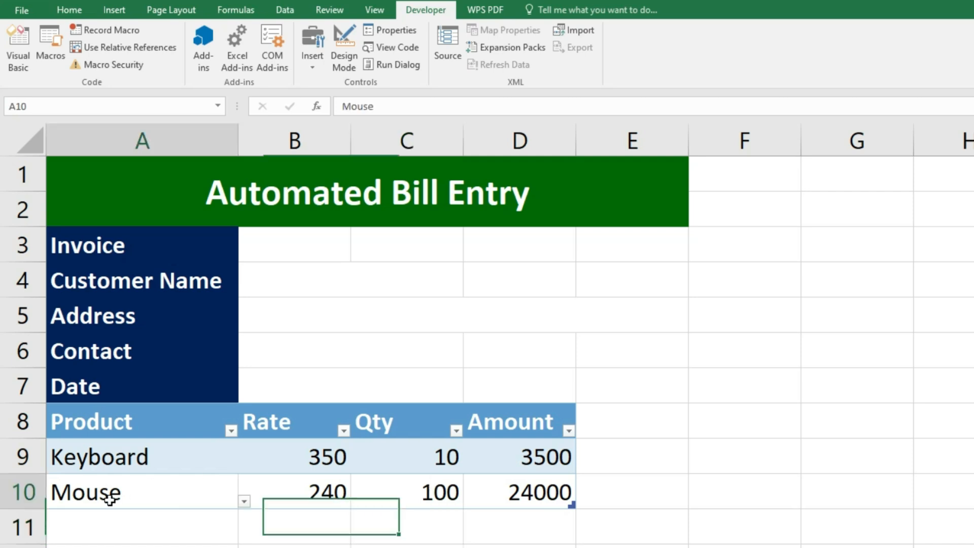
click(858, 489)
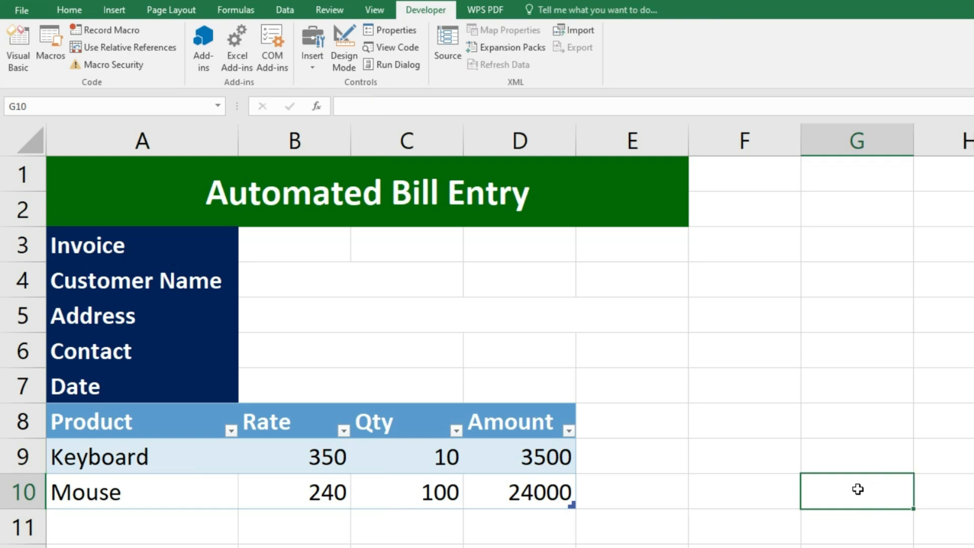
key(ctrl+q)
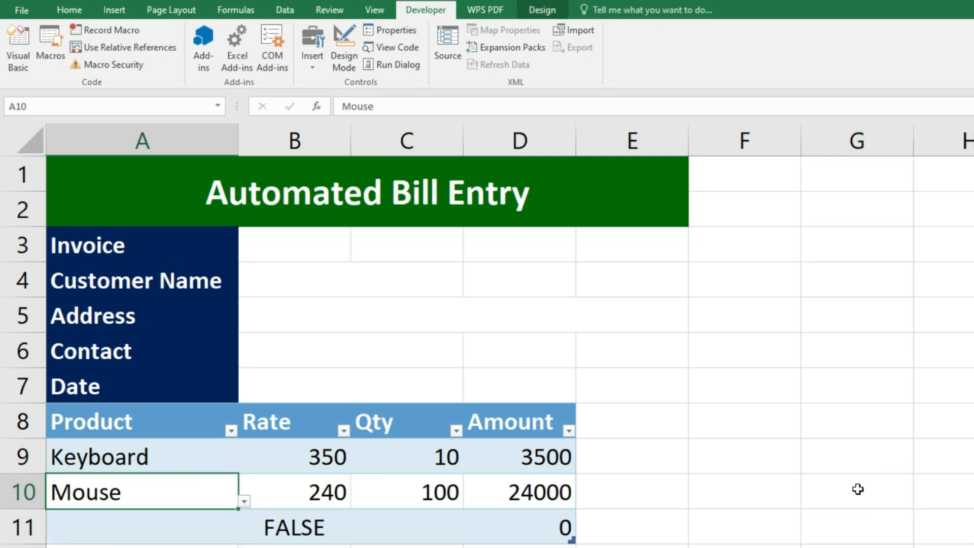
click(83, 526)
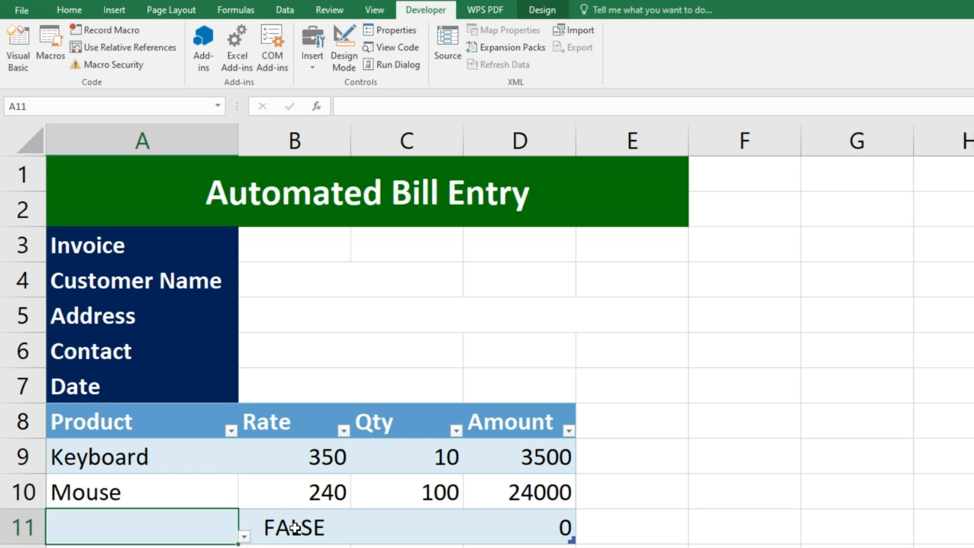
- Extend B9's Rate formula with a fourth IF returning blank when Product is empty
click(303, 458)
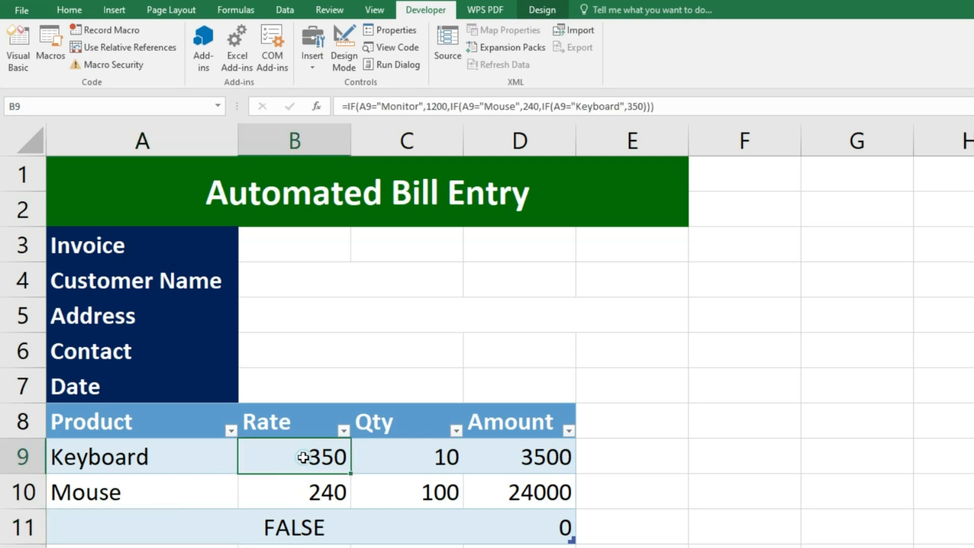
double_click(304, 457)
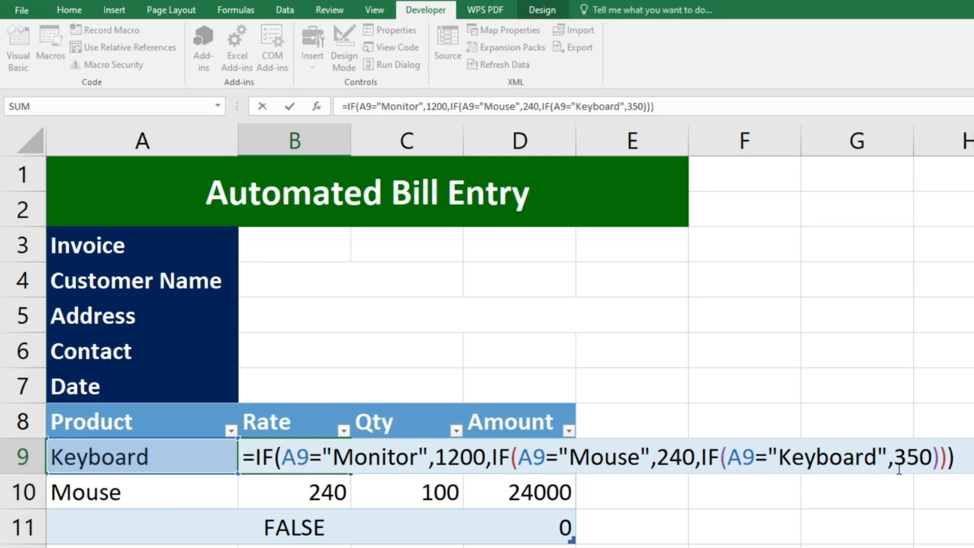
click(932, 456)
text(,)
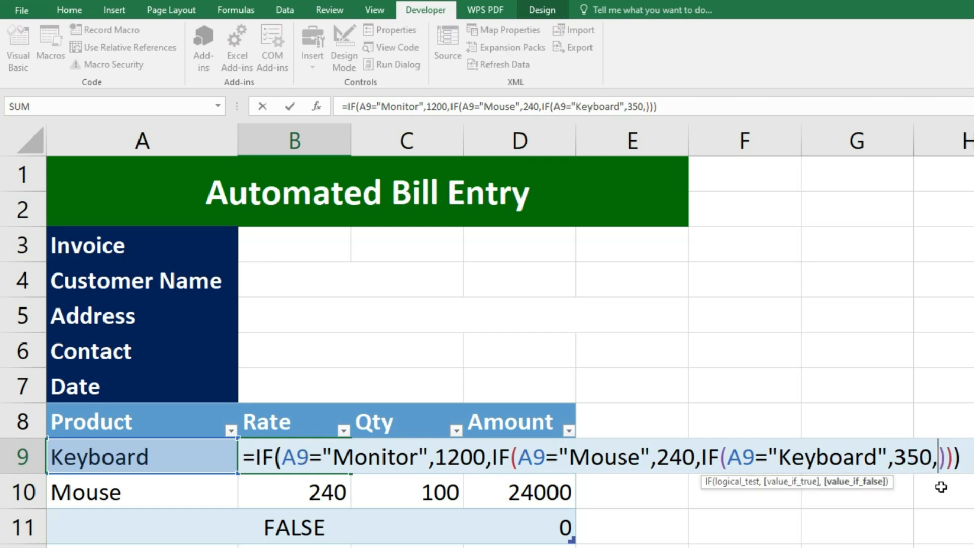
text(IF()
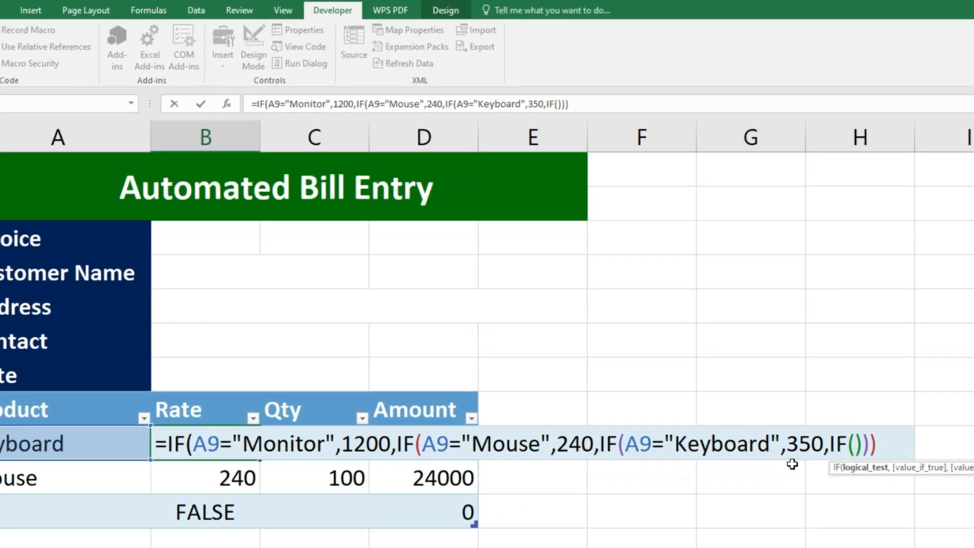
click(2, 416)
text(=)
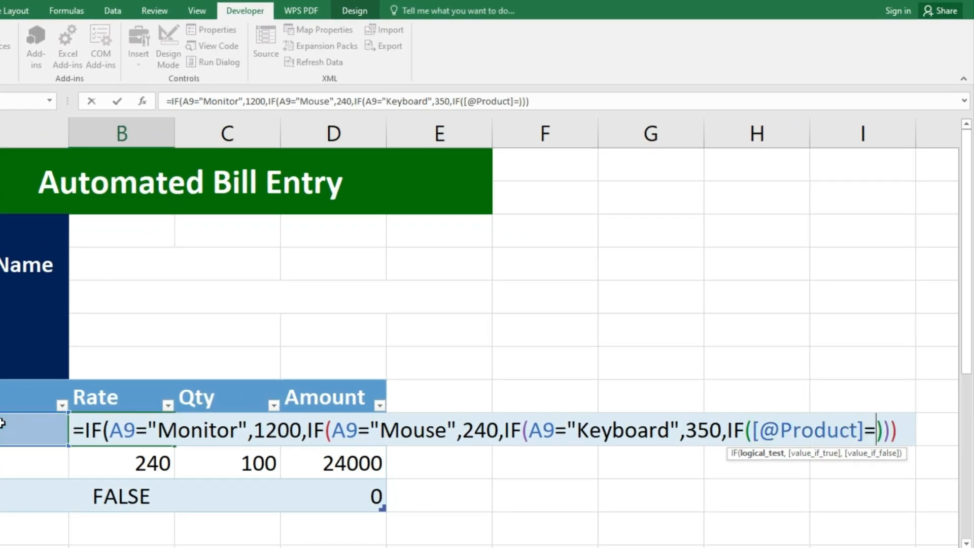
text(")
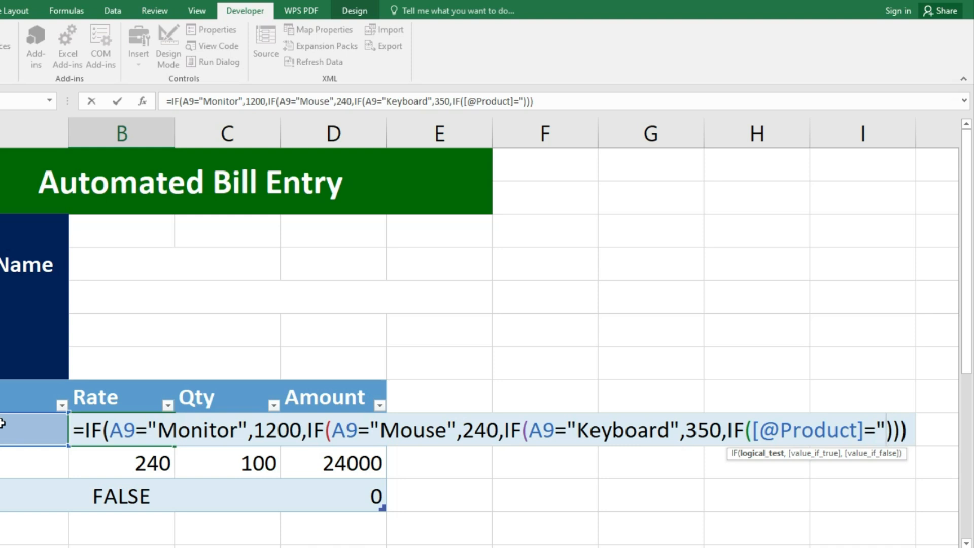
text(","")
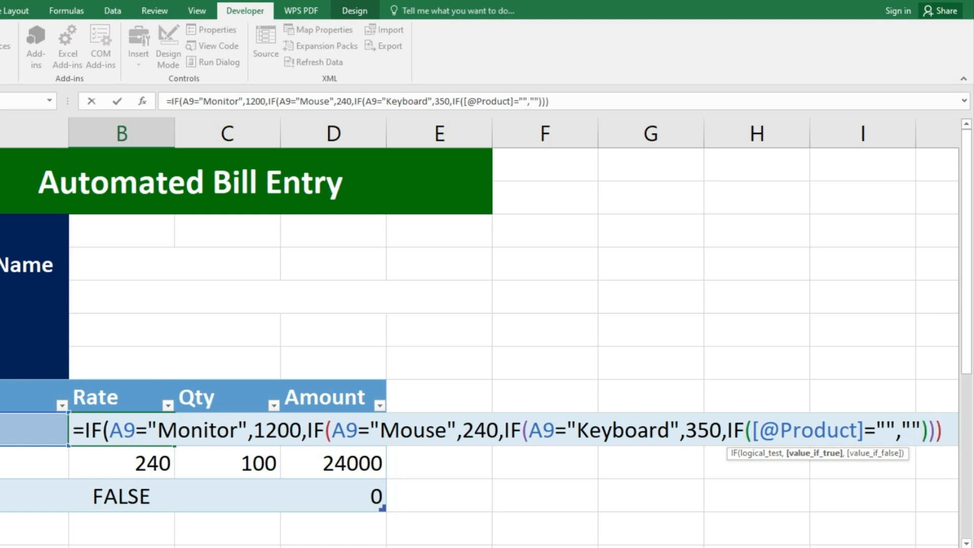
click(887, 428)
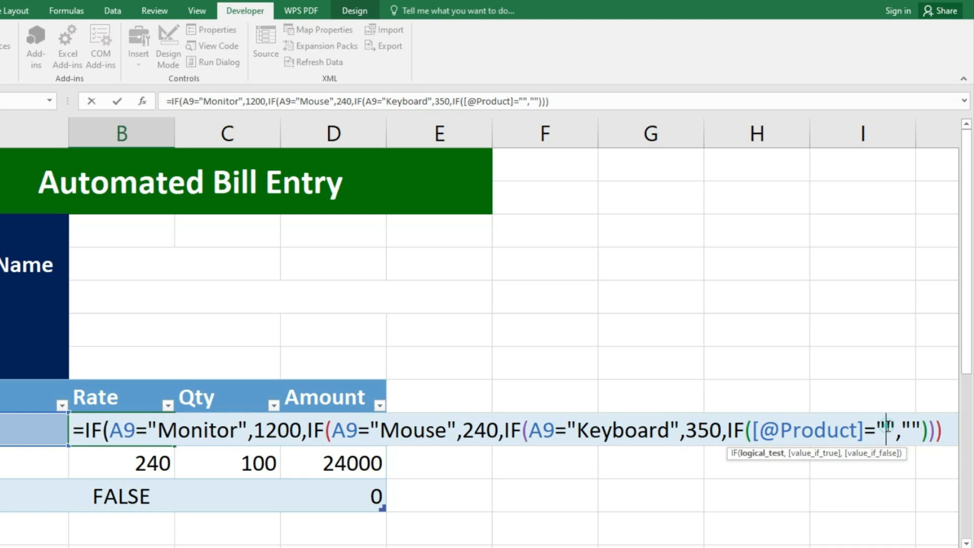
click(913, 428)
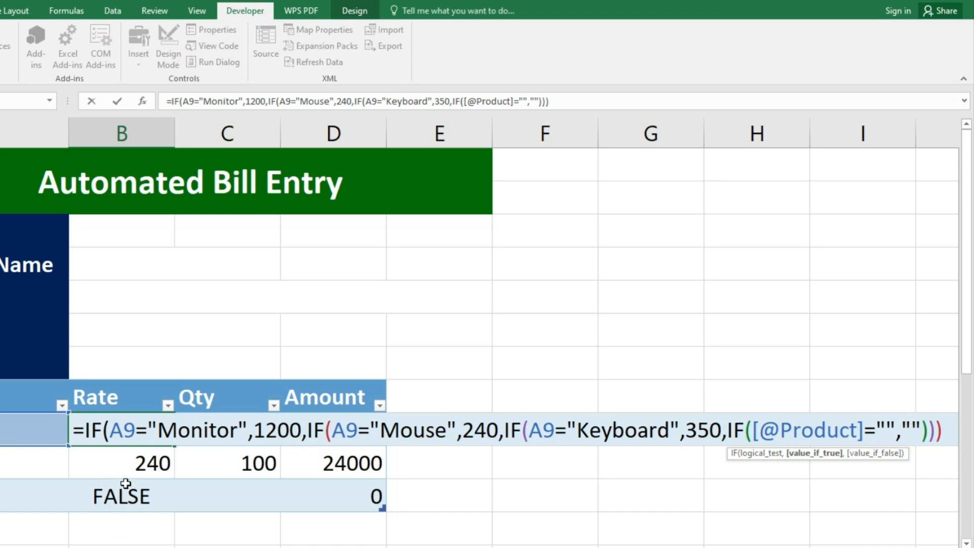
- Add the missing closing parenthesis and fill the Rate formula down the column
key(Return)
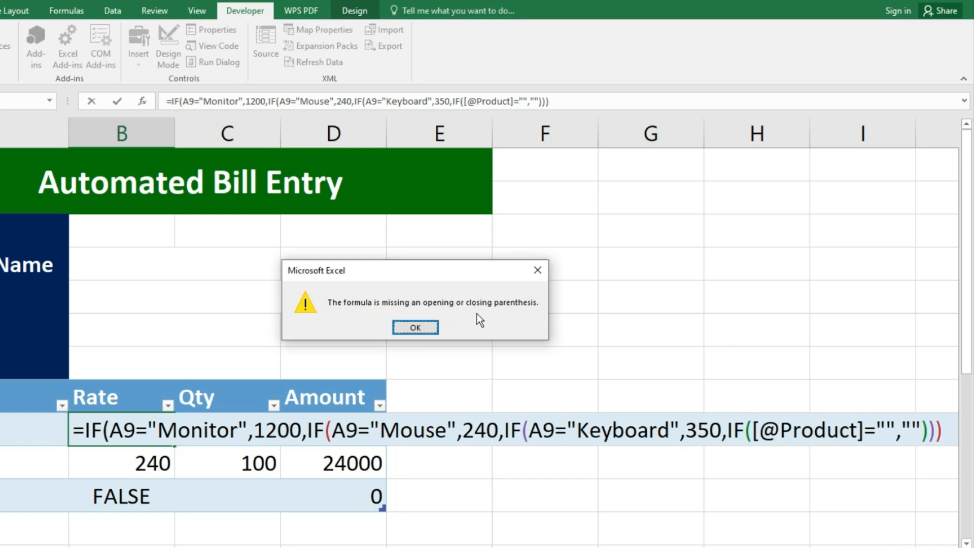
click(415, 328)
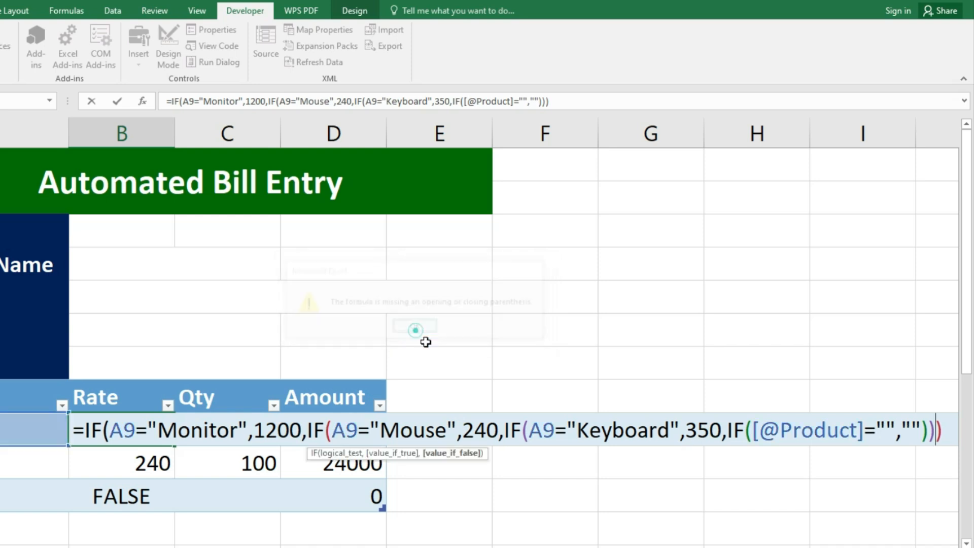
text())
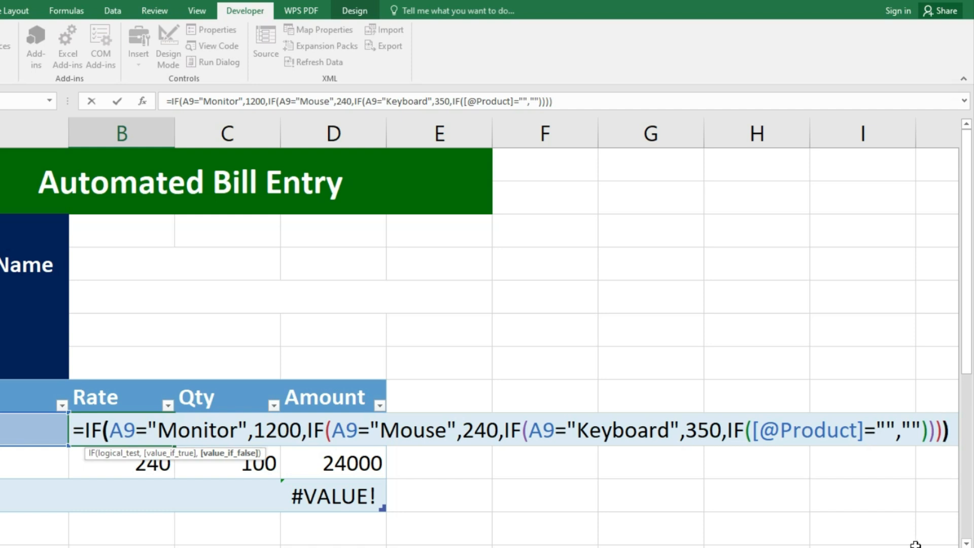
key(Return)
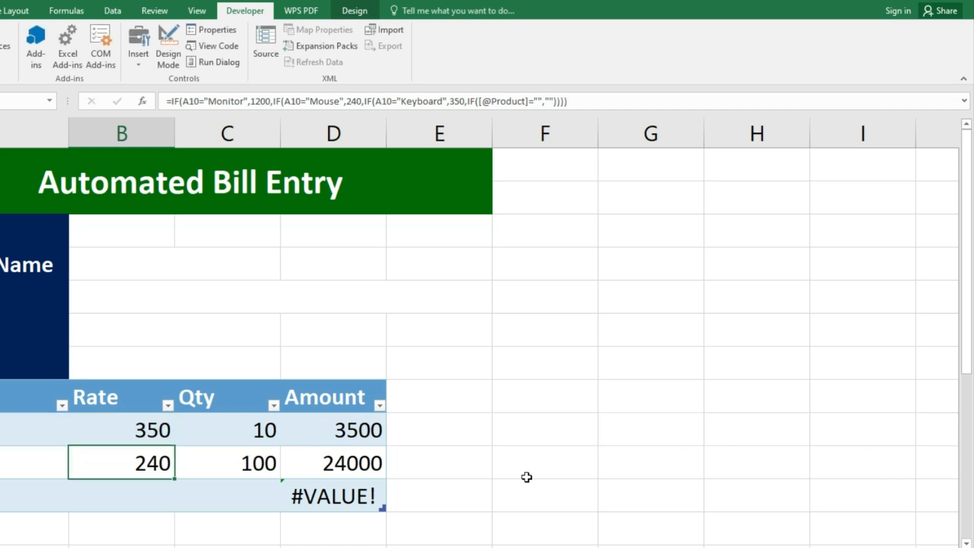
click(166, 429)
double_click(174, 445)
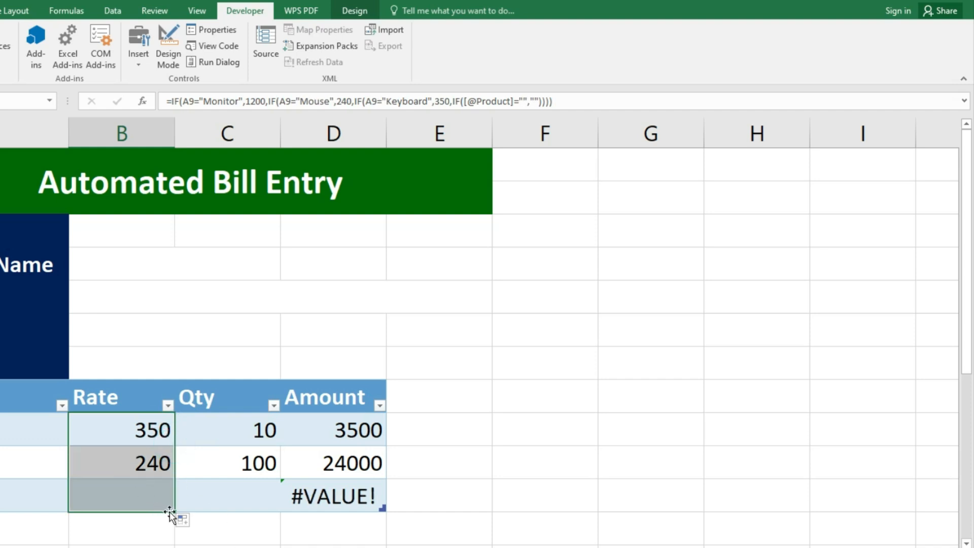
click(350, 430)
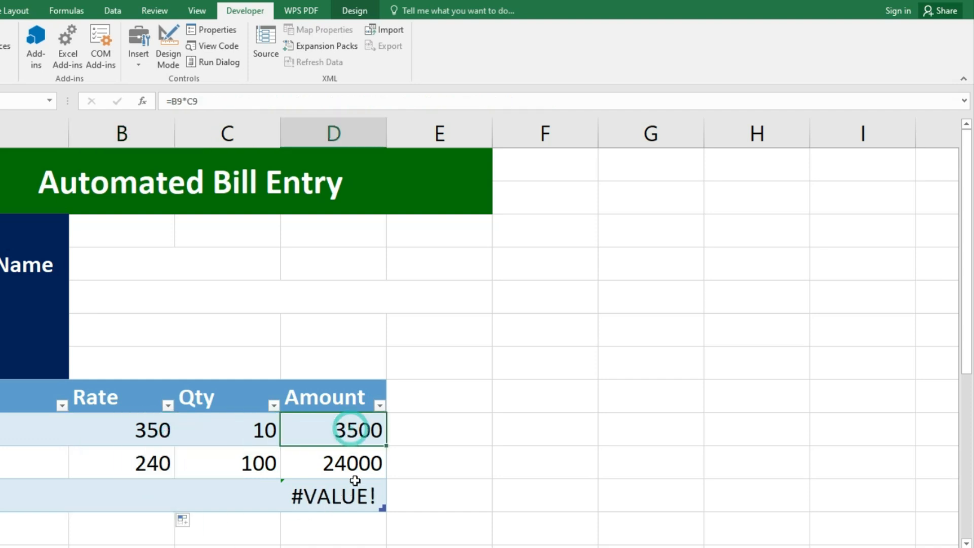
key(F2)
click(298, 432)
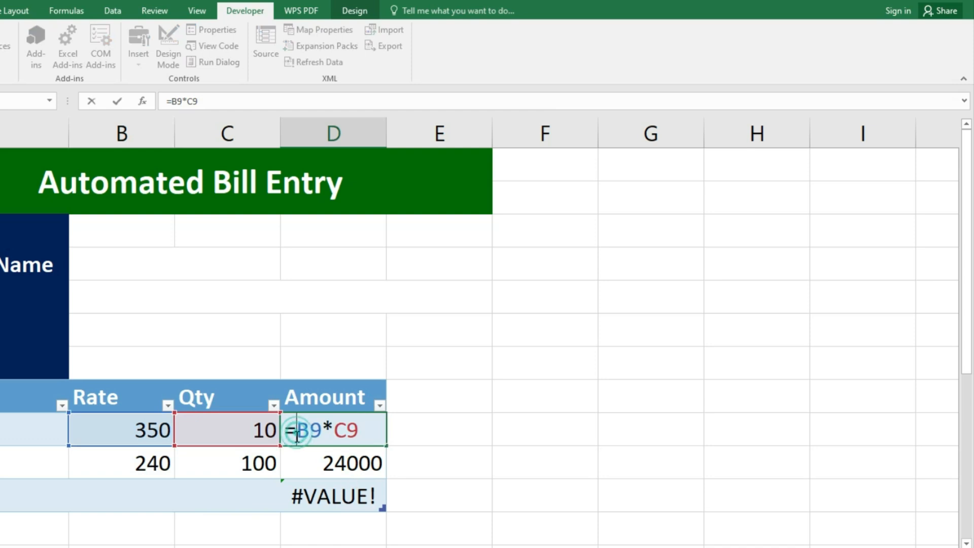
text(IF()
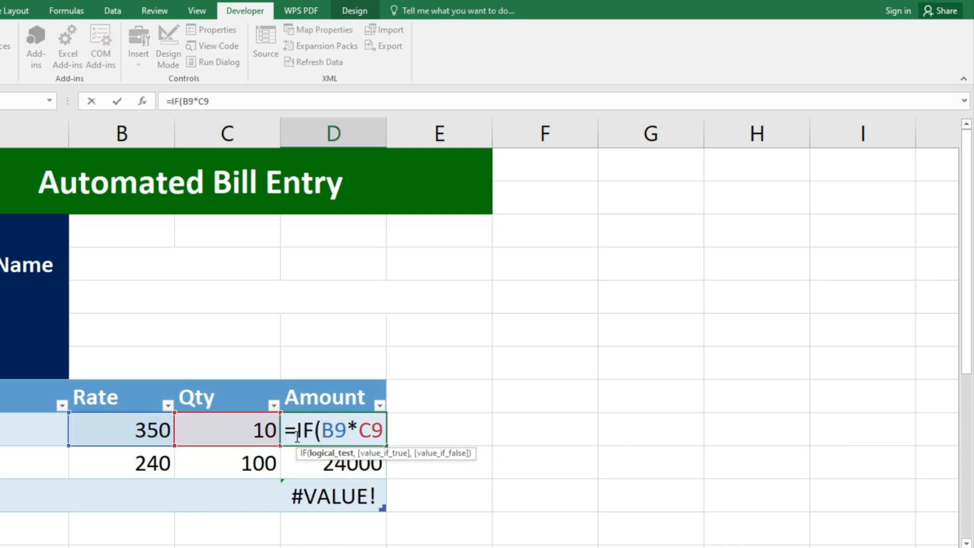
click(129, 435)
text(=)
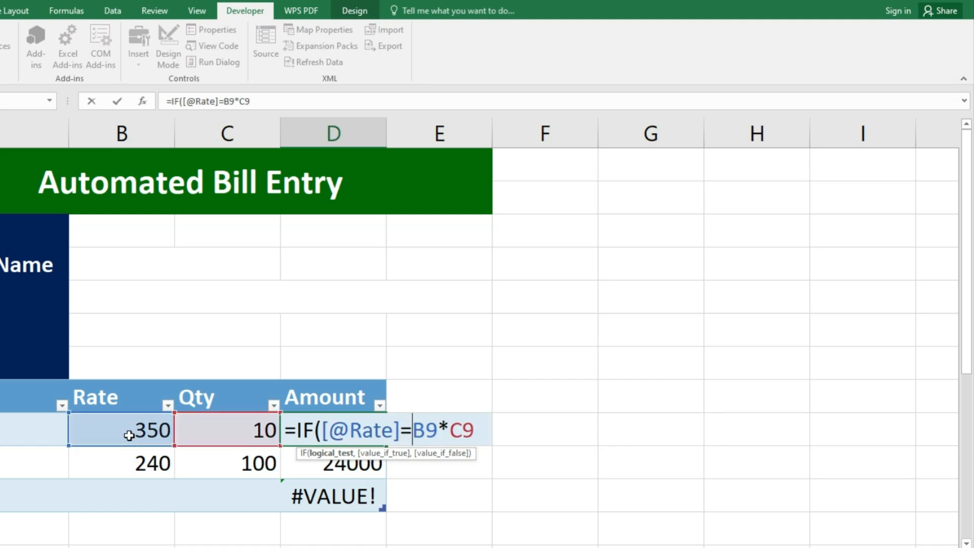
text("","",)
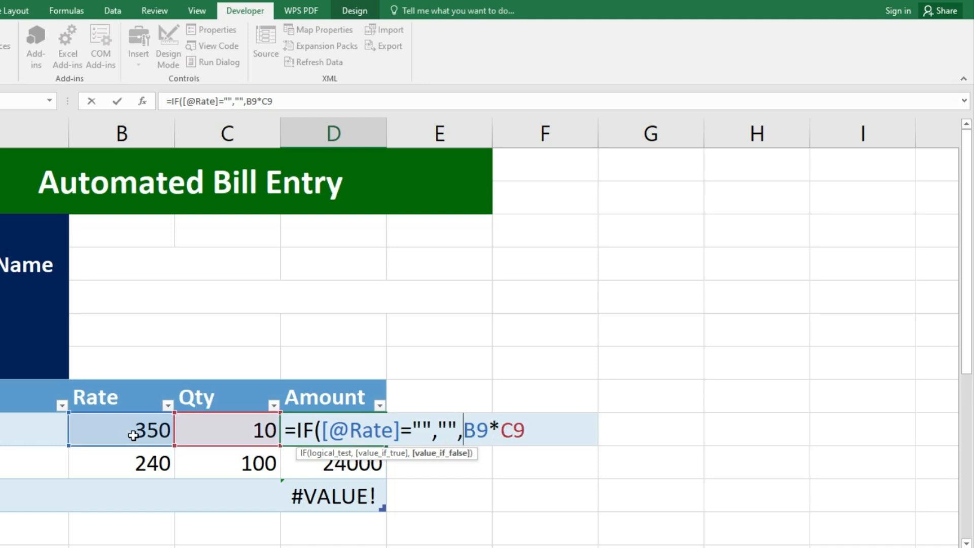
click(533, 426)
text())
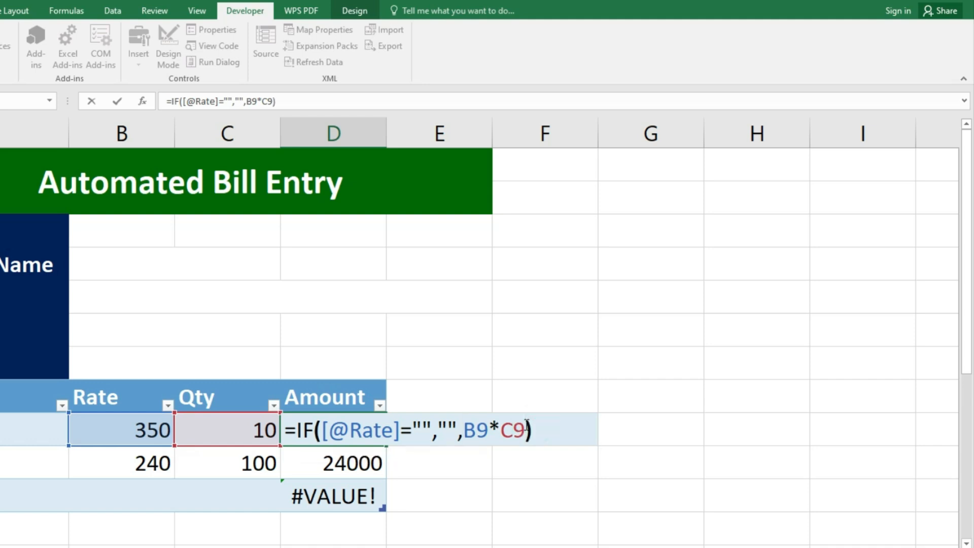
key(Return)
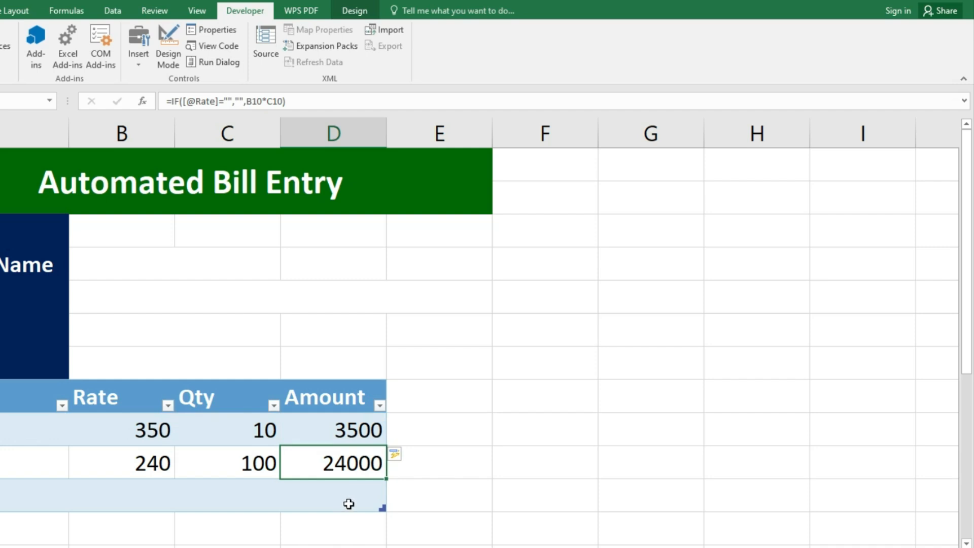
click(136, 429)
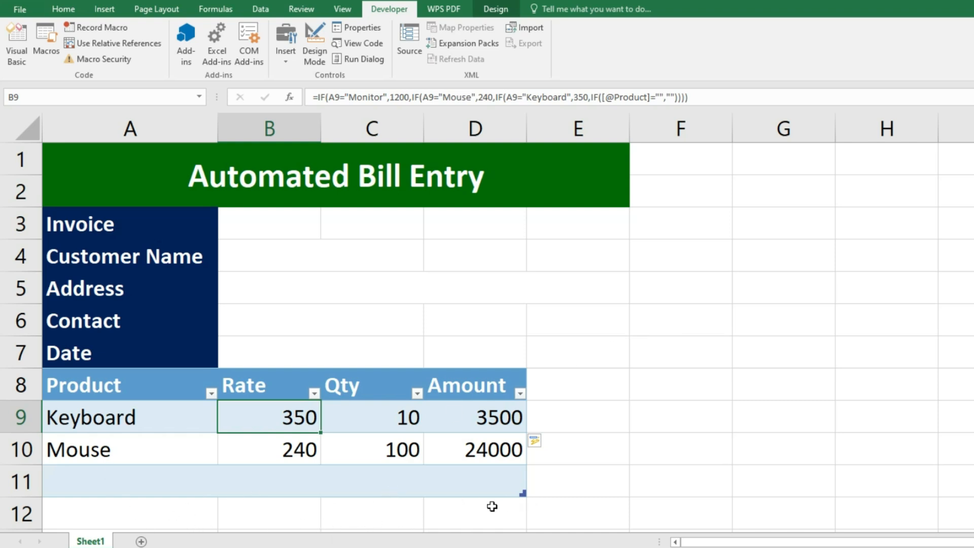
- Draw a rounded rectangle beside the bill form and fill it dark red
click(62, 12)
click(96, 13)
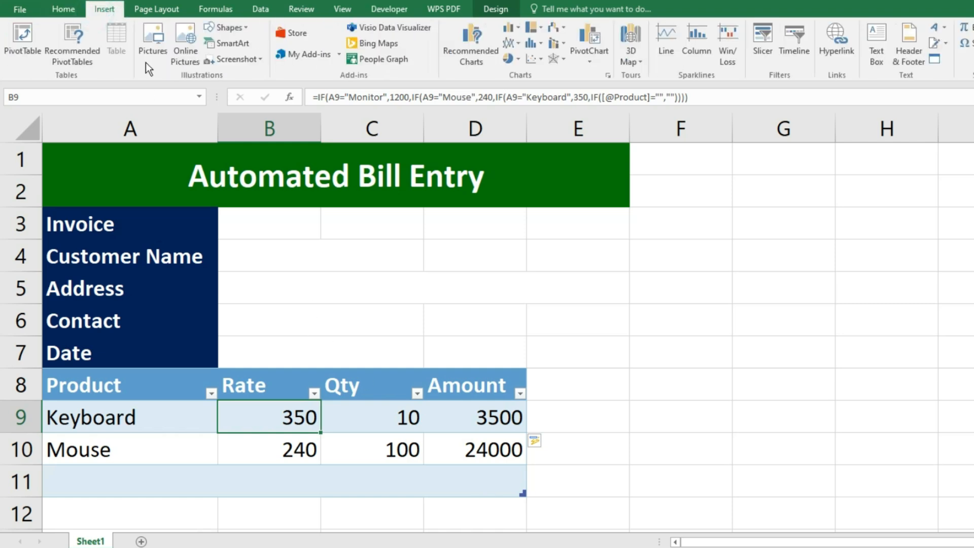
click(247, 31)
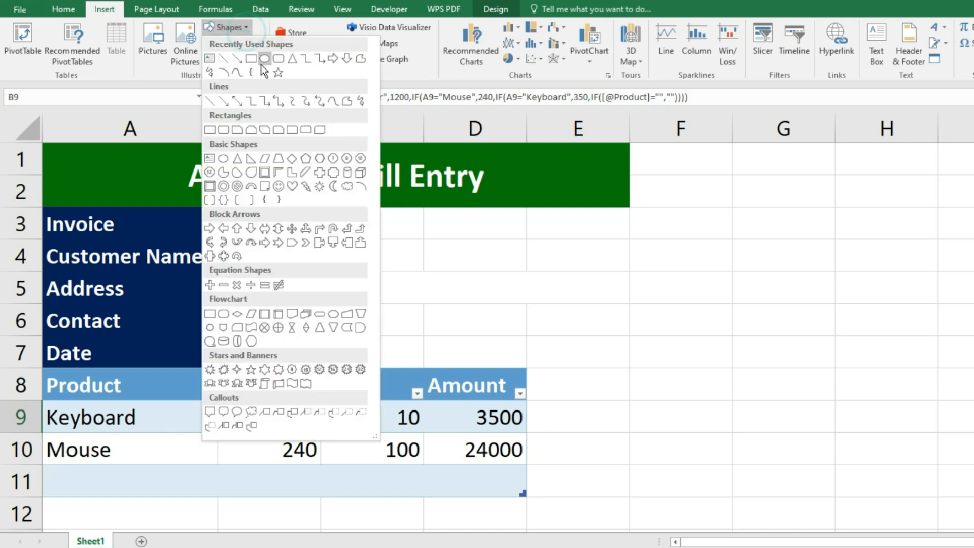
click(276, 59)
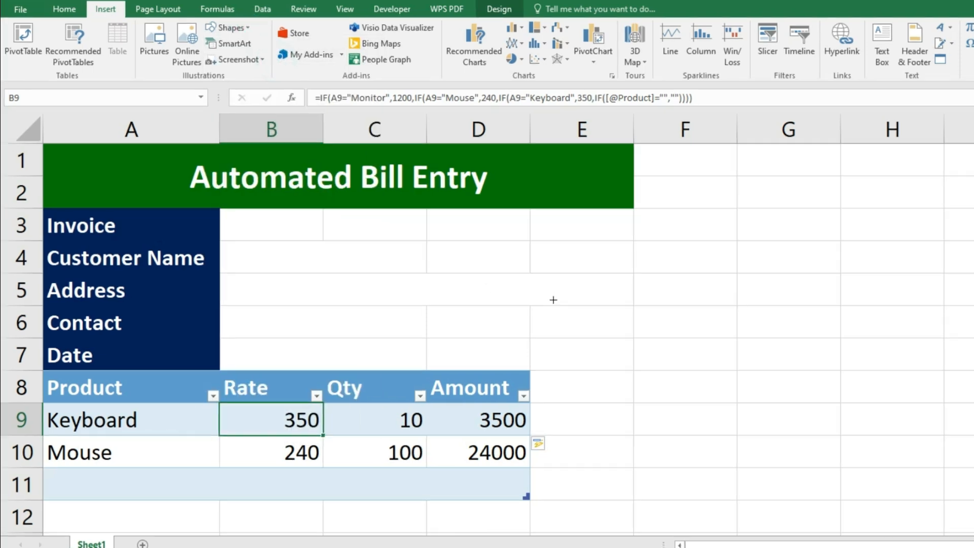
drag(580, 271, 785, 326)
click(491, 61)
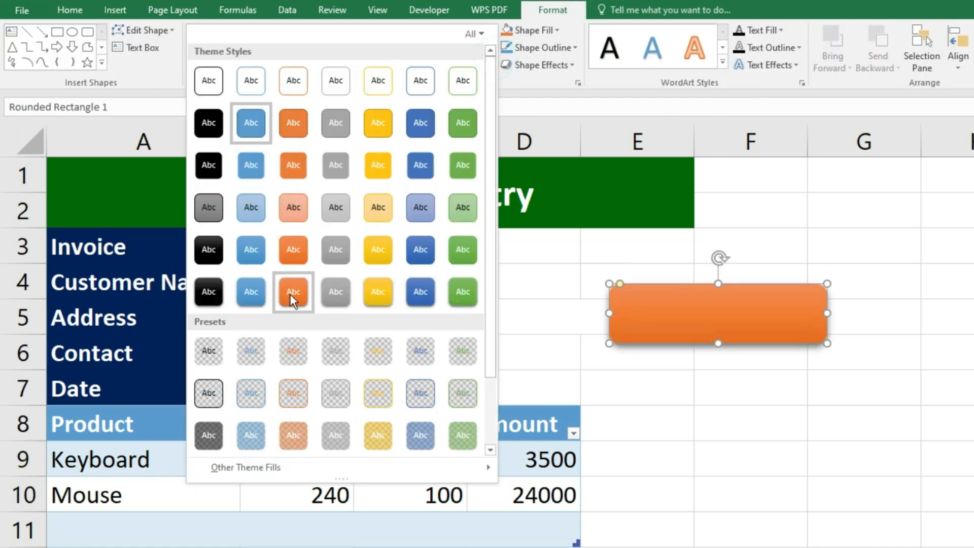
click(419, 291)
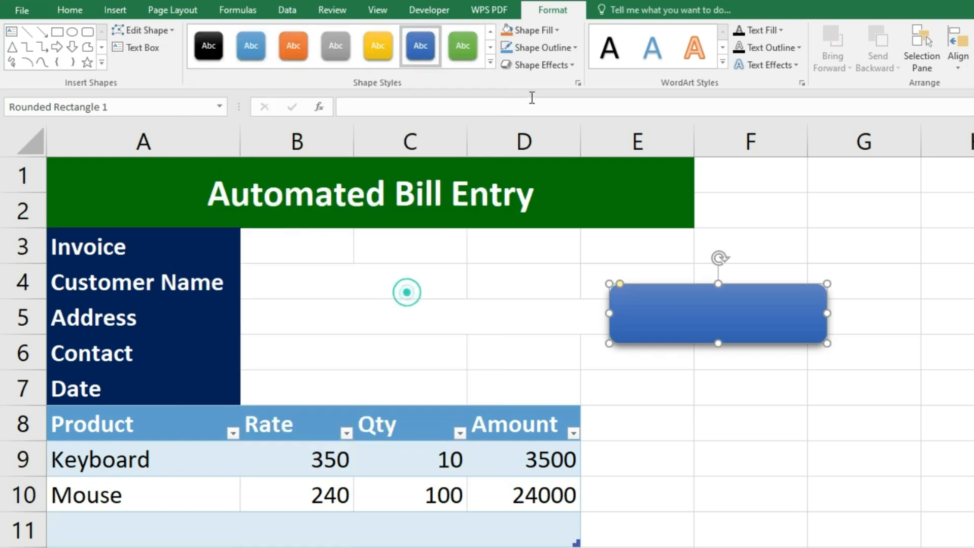
click(532, 30)
click(507, 165)
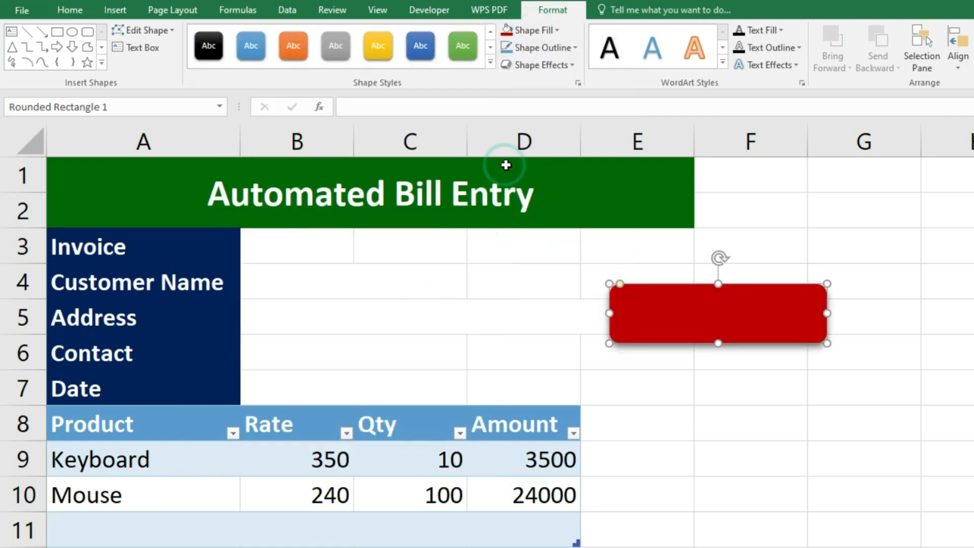
- Label the shape 'Add Product' in bold, size 12, centred text
right_click(699, 323)
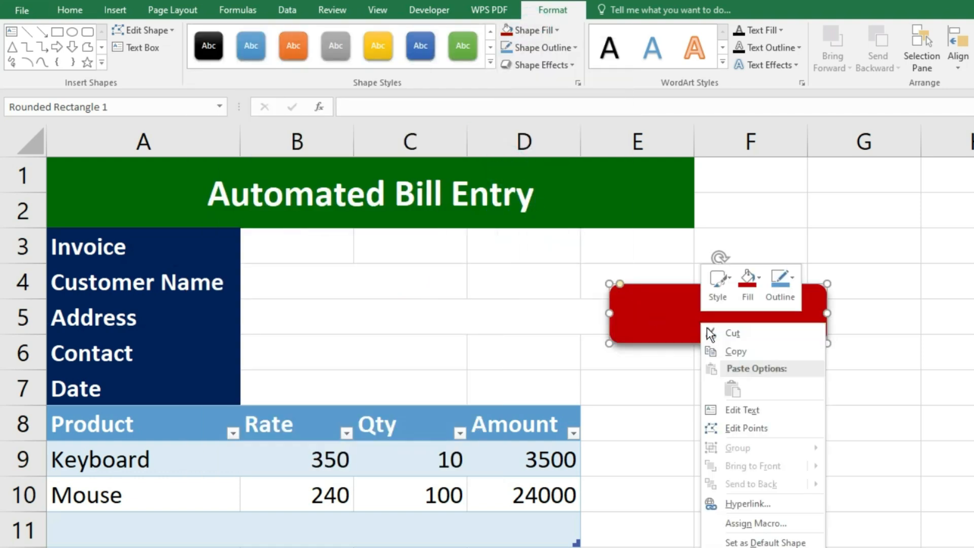
click(738, 405)
text(Add Product)
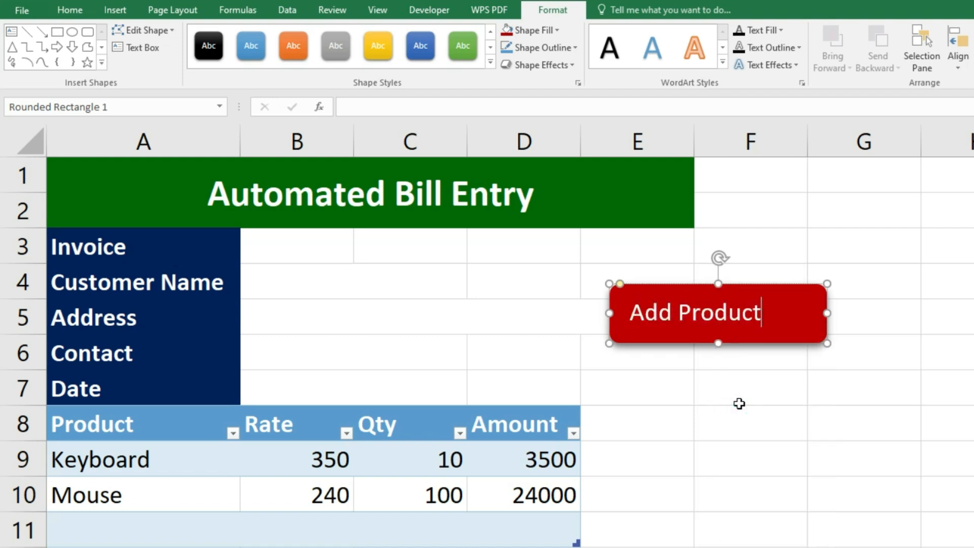
triple_click(647, 311)
click(70, 10)
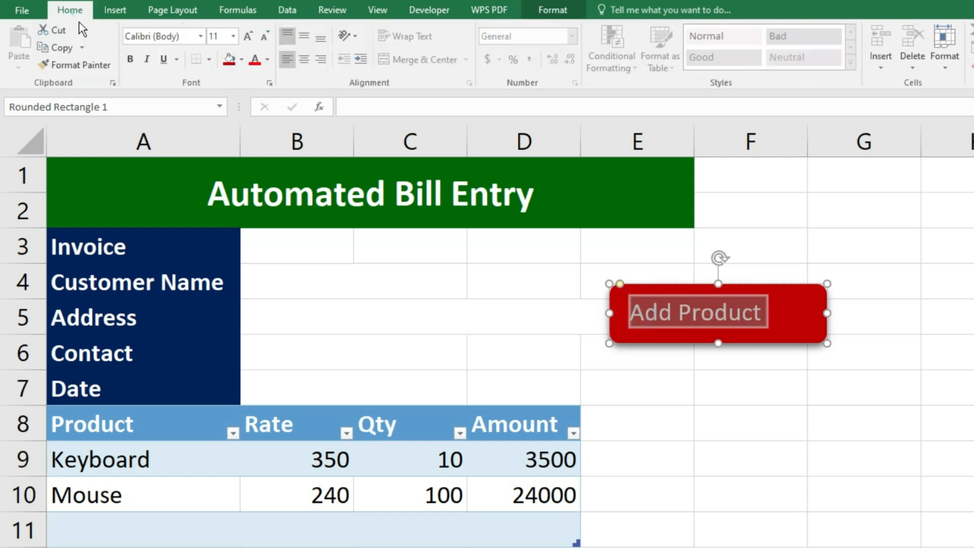
click(131, 60)
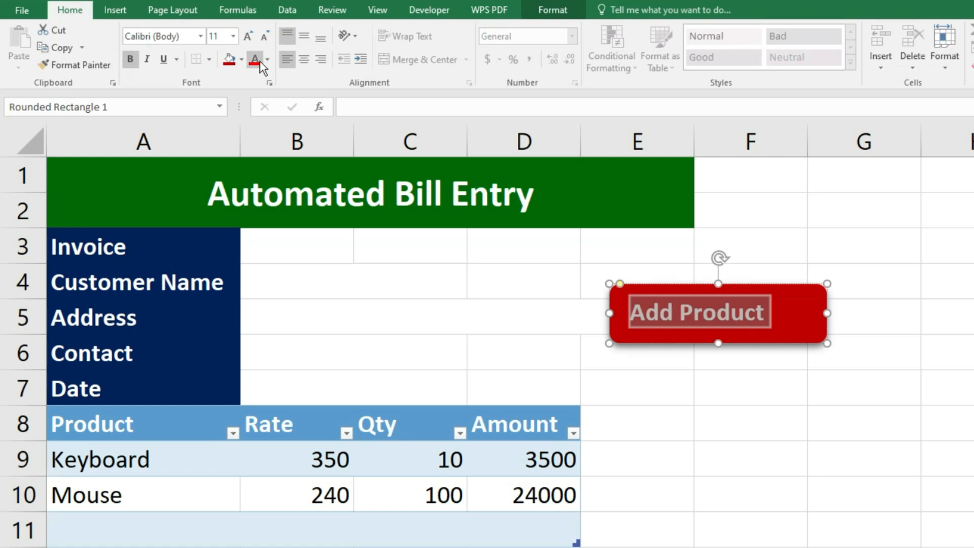
click(248, 38)
click(304, 60)
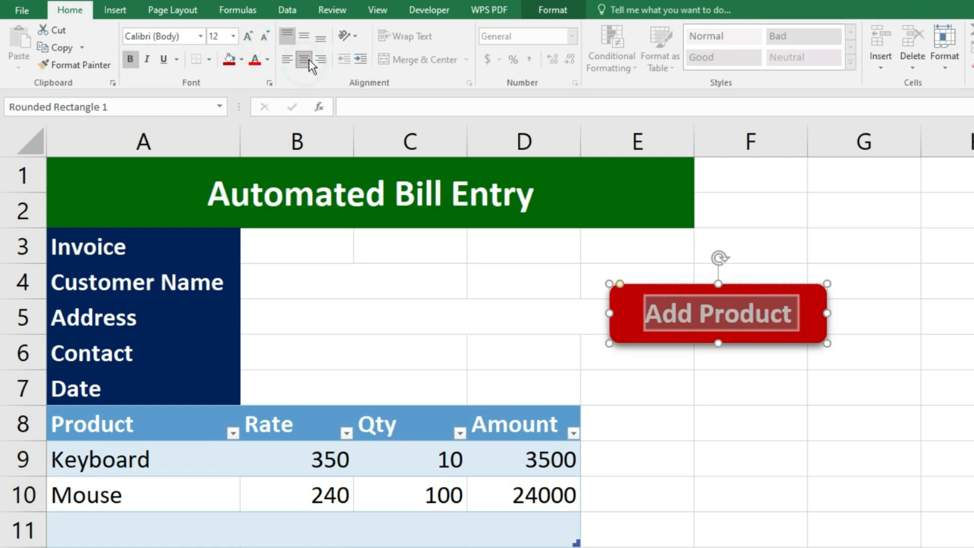
click(923, 372)
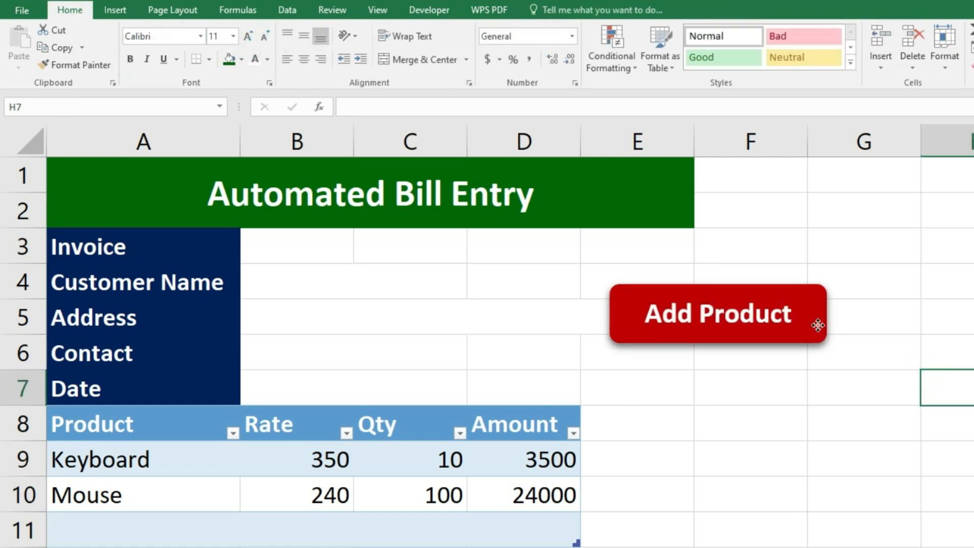
click(819, 326)
- Assign the add_product macro to the Add Product shape and test it
right_click(661, 241)
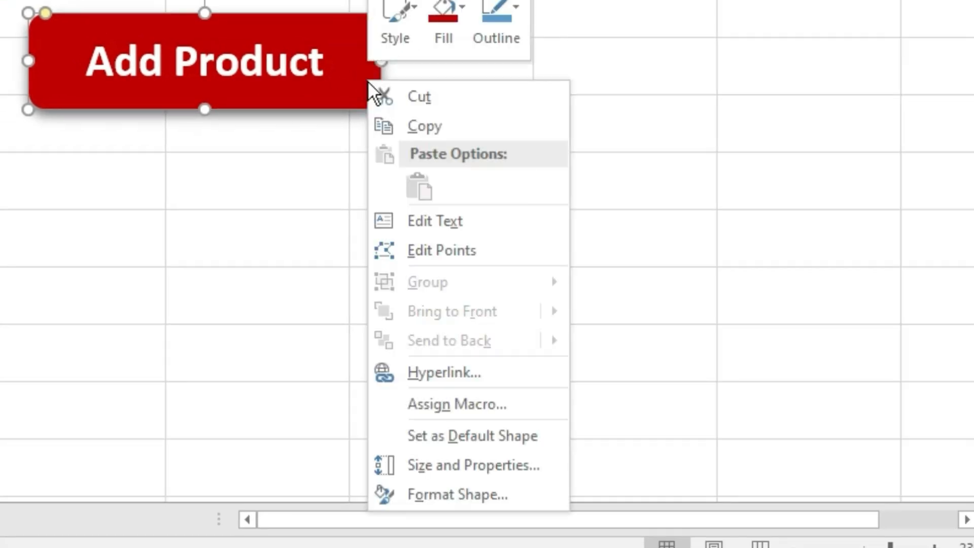
click(449, 403)
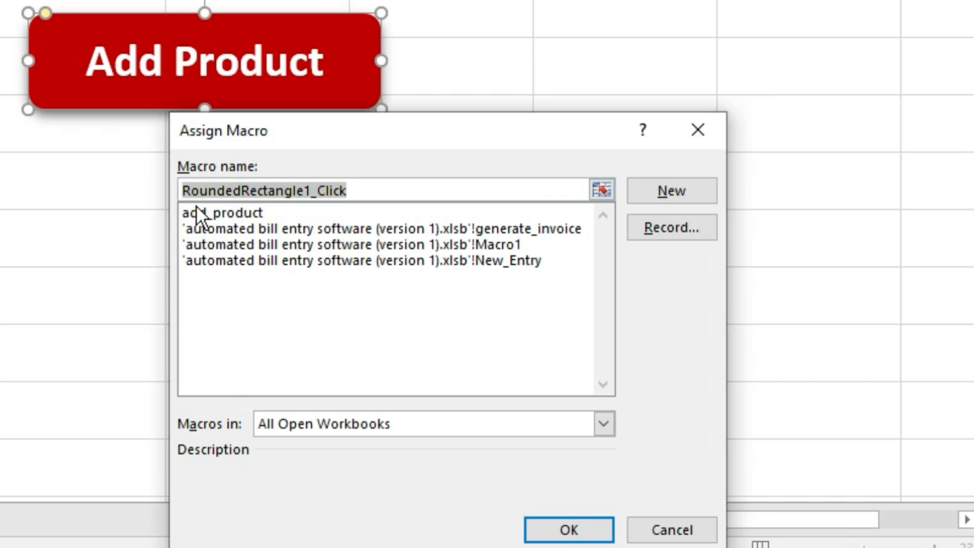
click(230, 211)
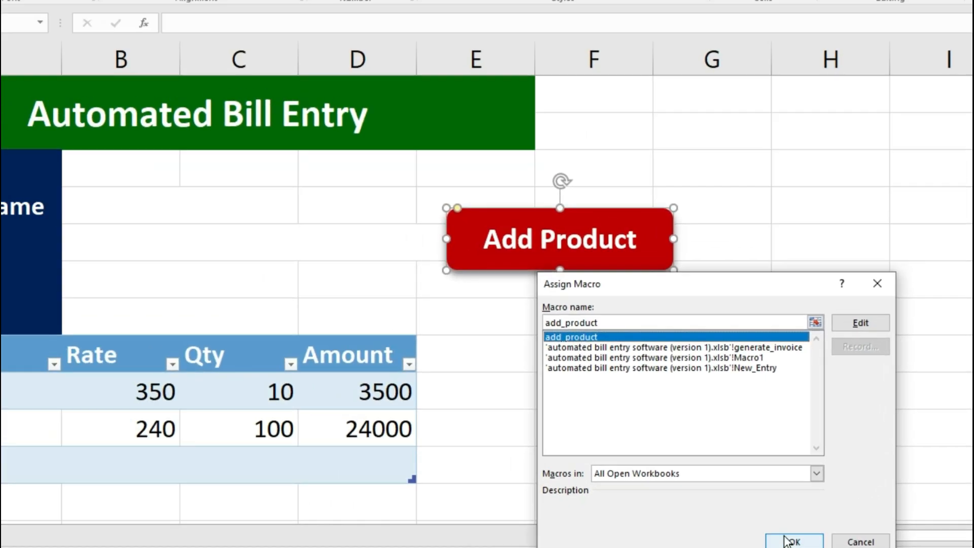
click(569, 529)
click(834, 424)
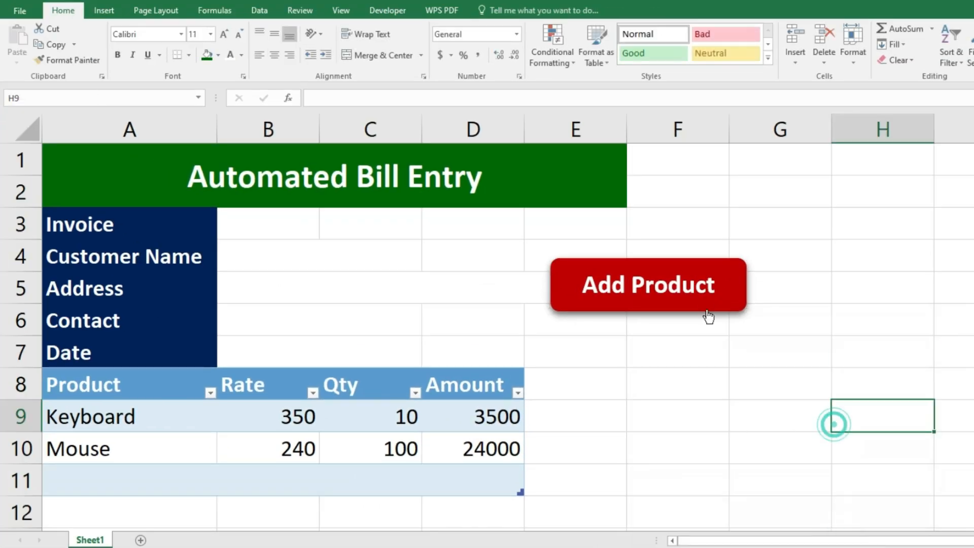
click(703, 295)
- Trim the bill table to end with one blank row 11, then add Sheet2
scroll(482, 400, down, 1)
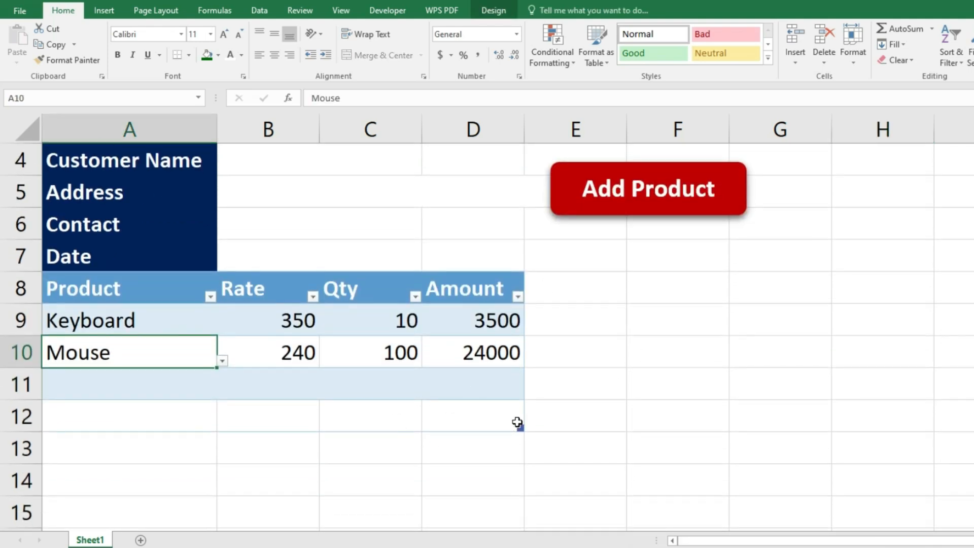
click(622, 196)
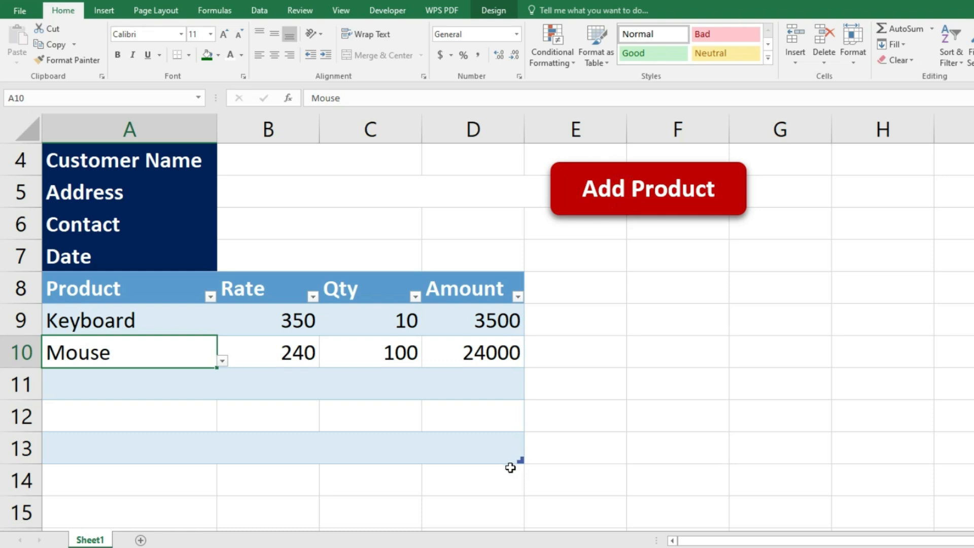
click(612, 205)
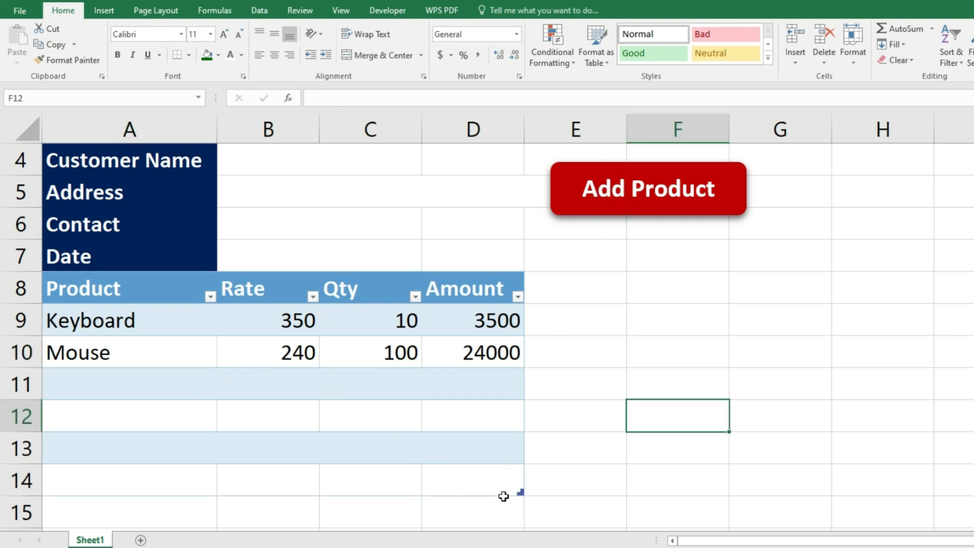
drag(519, 479, 516, 373)
click(624, 201)
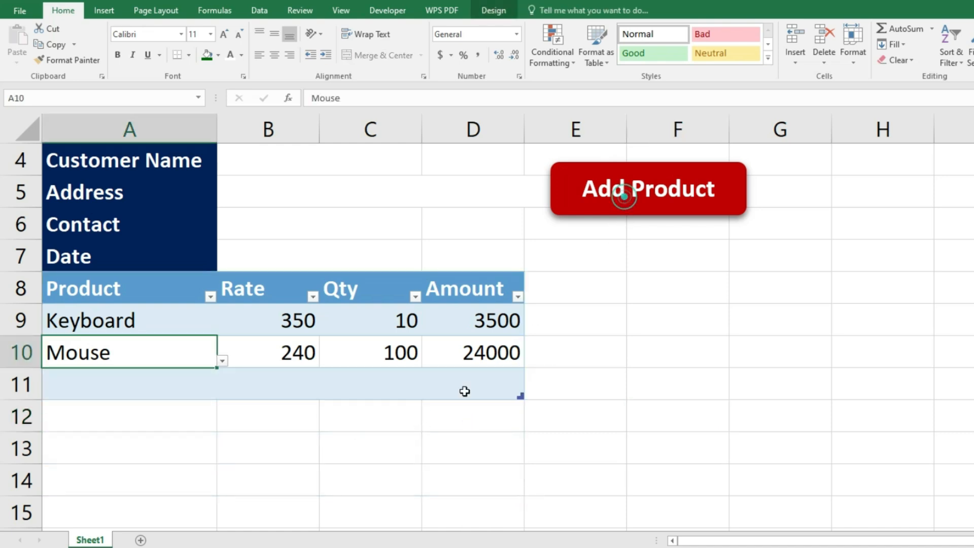
scroll(289, 393, up, 1)
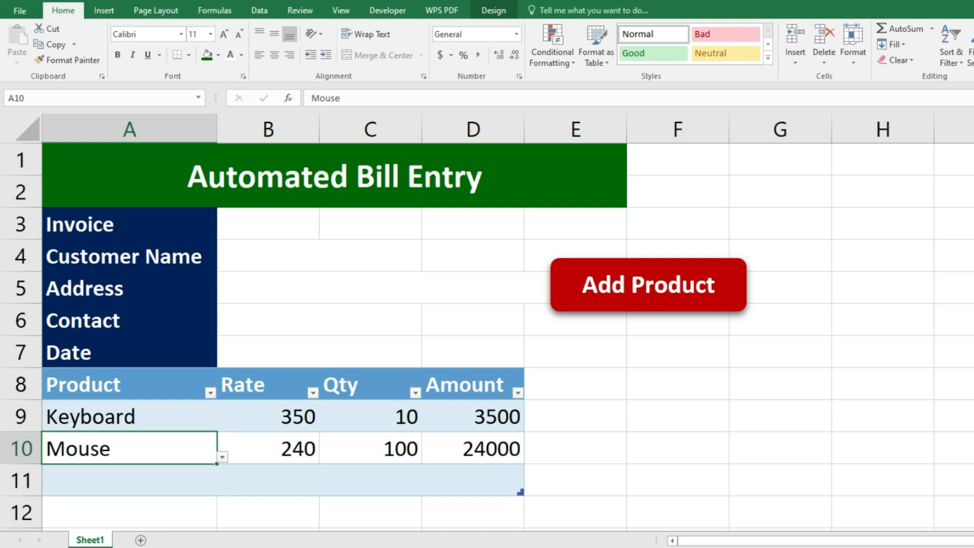
click(140, 539)
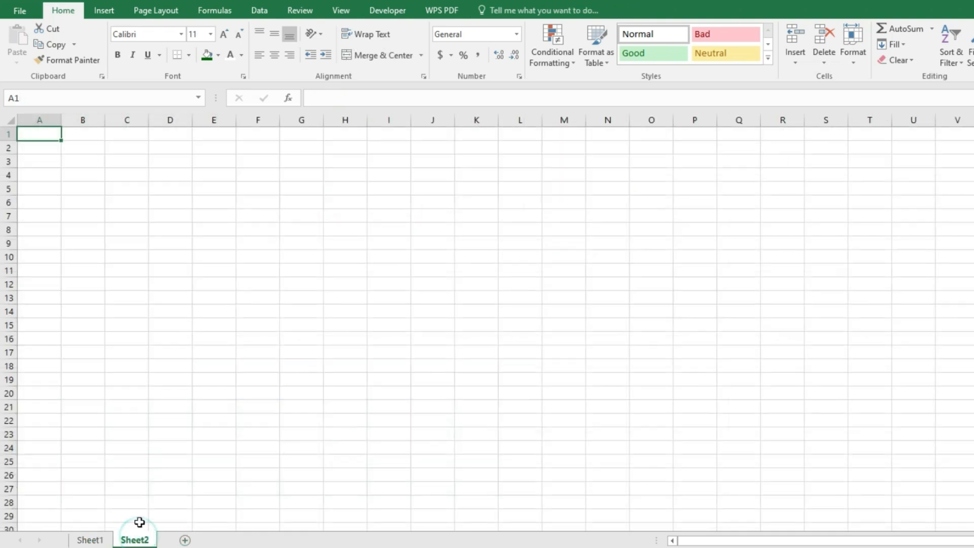
- Set Sheet2's paper size to A4 and select A1:I50 to check the page area
scroll(123, 438, up, 5)
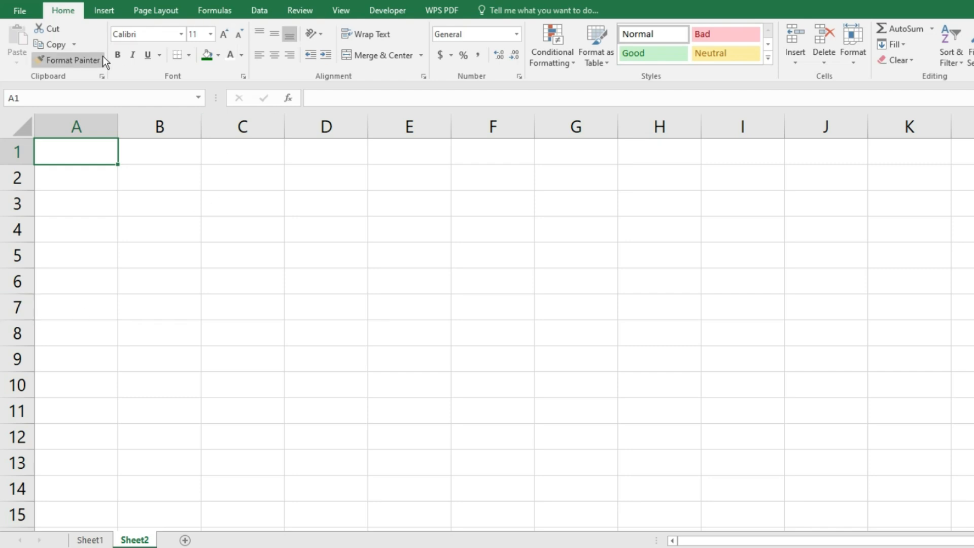
click(172, 18)
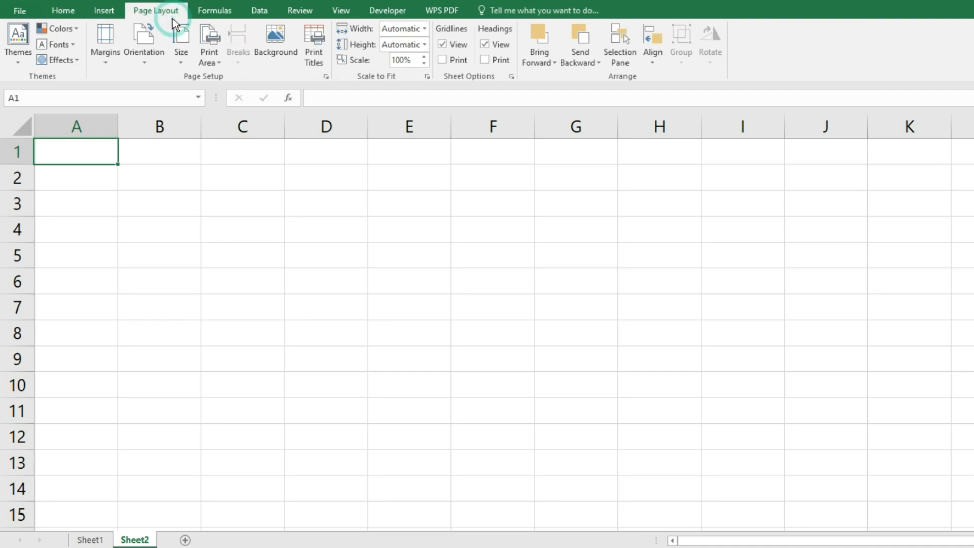
click(178, 54)
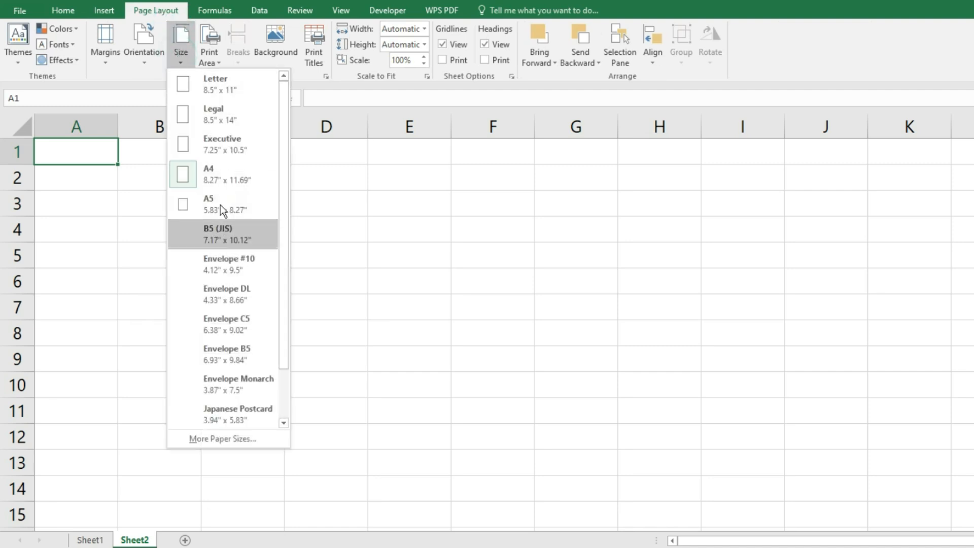
click(207, 181)
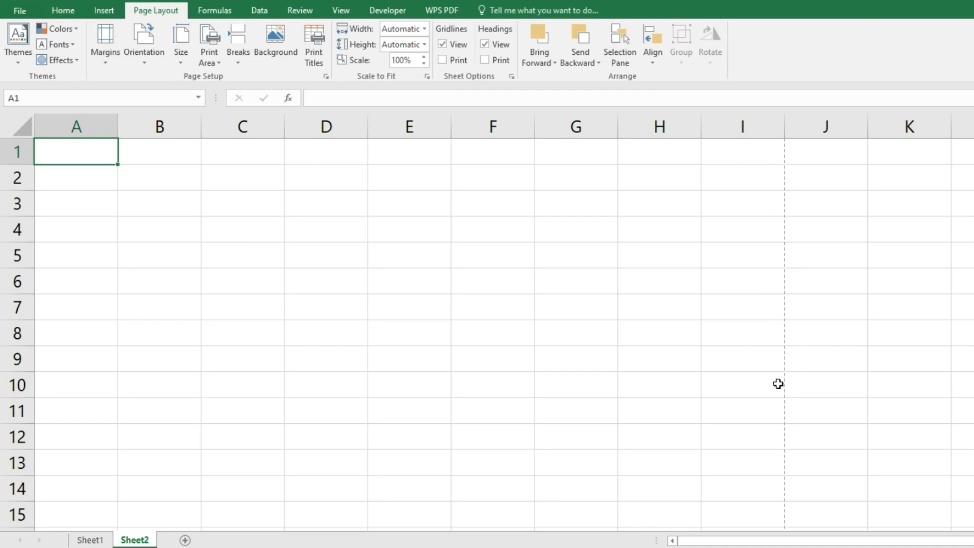
scroll(601, 332, down, 4)
scroll(601, 332, down, 4)
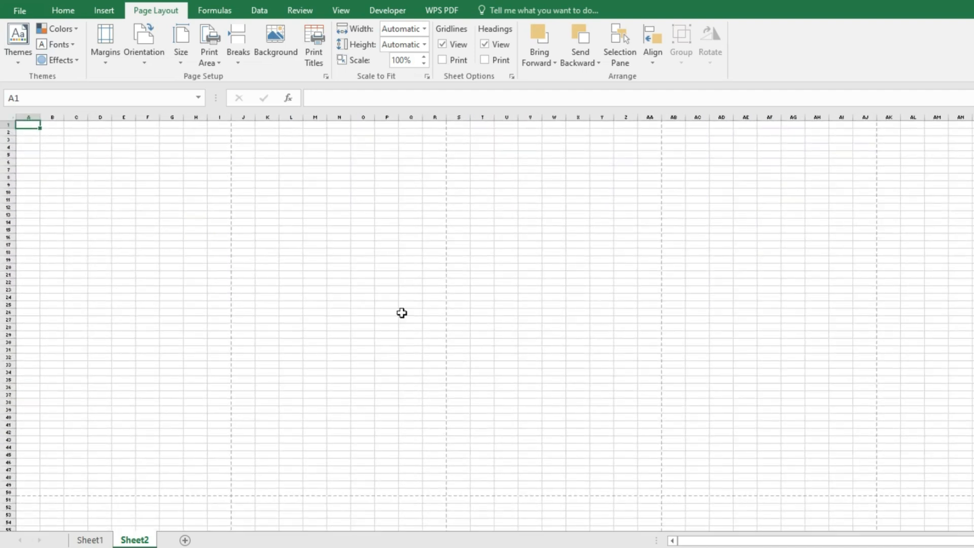
drag(31, 126, 220, 491)
scroll(174, 357, up, 8)
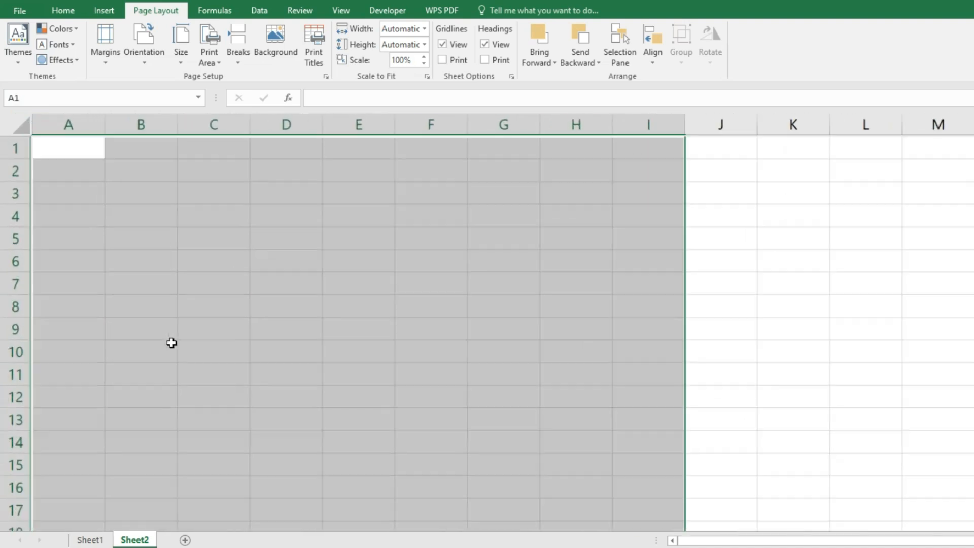
click(613, 287)
- Merge A1:I2 and enter the title 'KVC ELECTRONIC PVT. LTD.'
drag(63, 149, 815, 179)
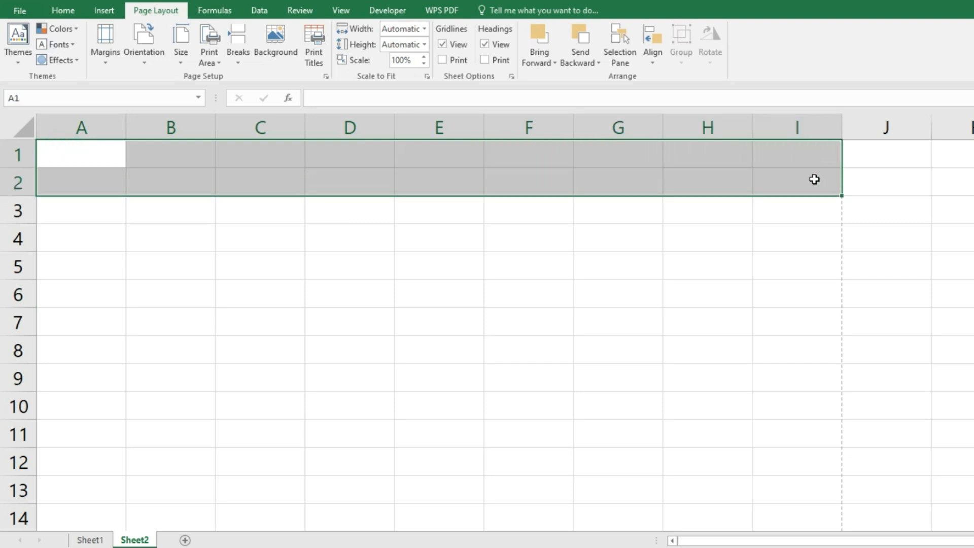
click(63, 10)
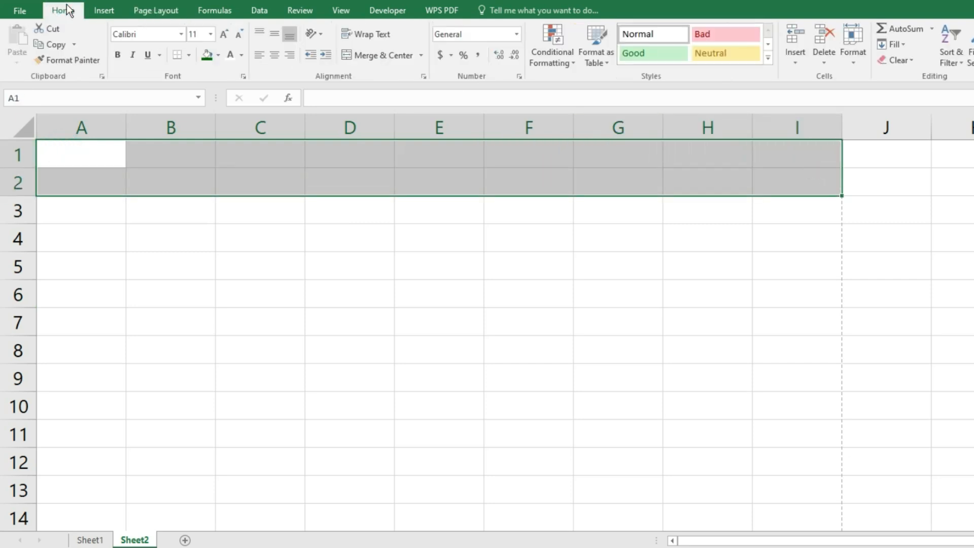
click(348, 56)
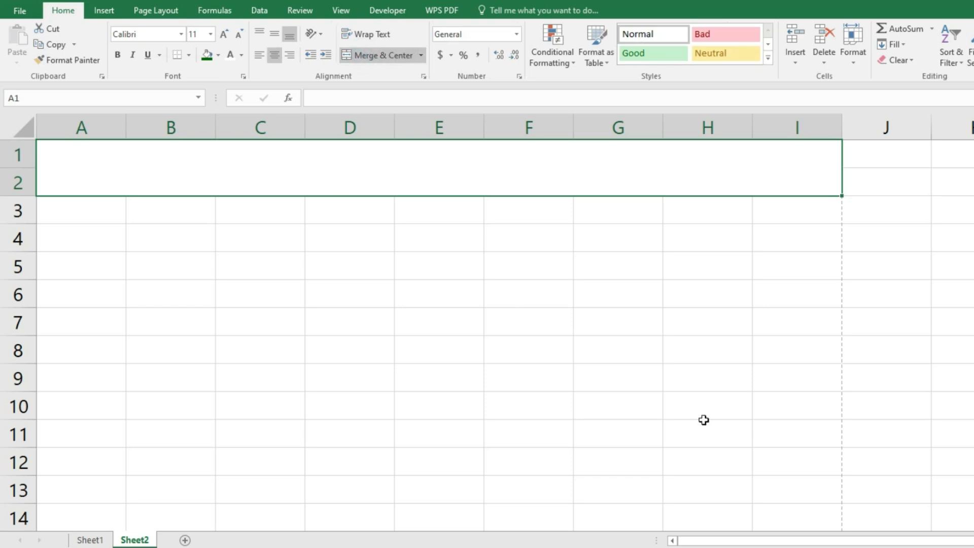
text(KVC)
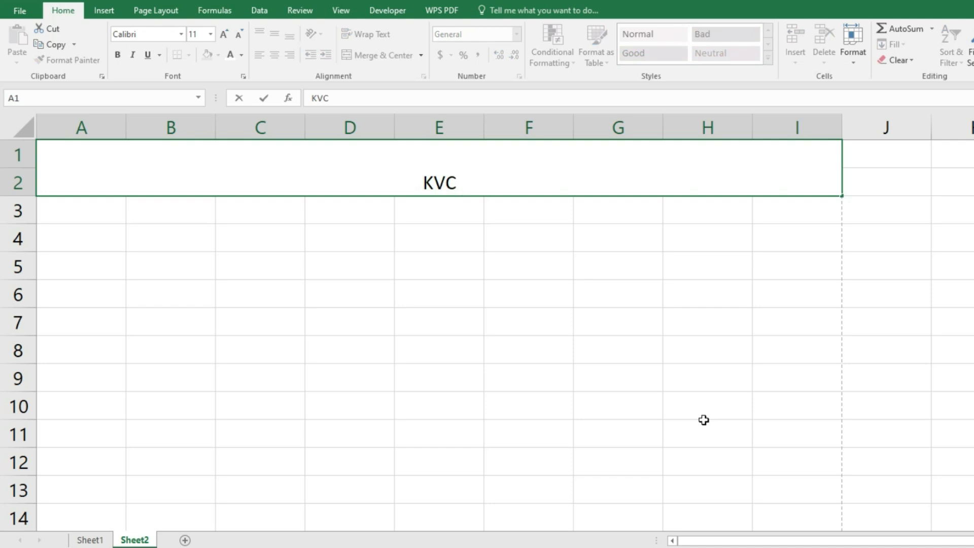
text(ELECTNI)
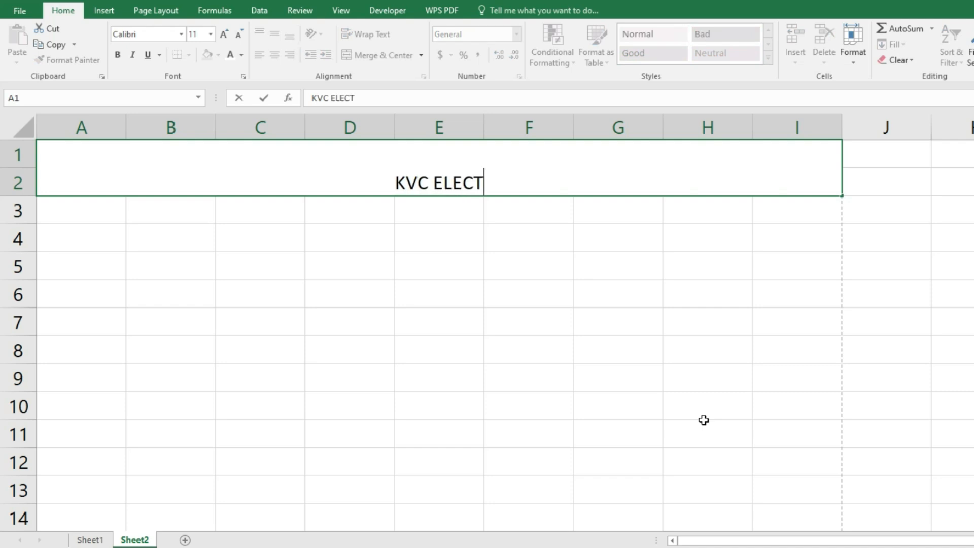
key(BackSpace)
key(BackSpace)
text(RONIC PVT. L)
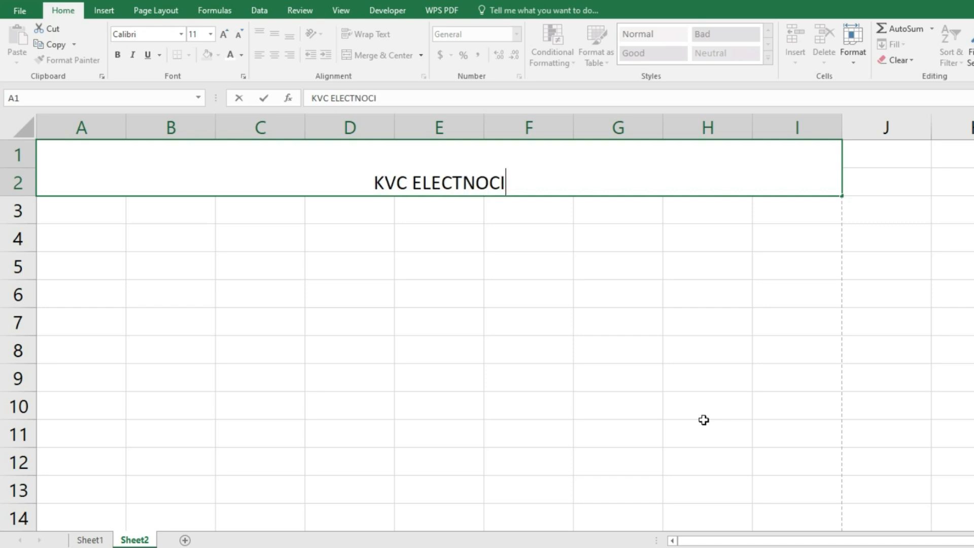
text(TD.)
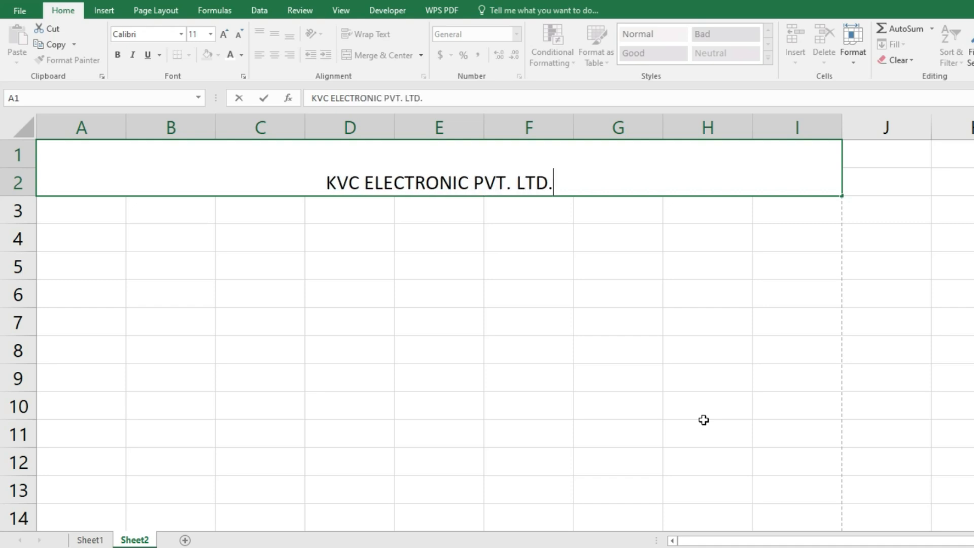
- Merge A3:I3 and enter the company's address line
drag(96, 208, 832, 210)
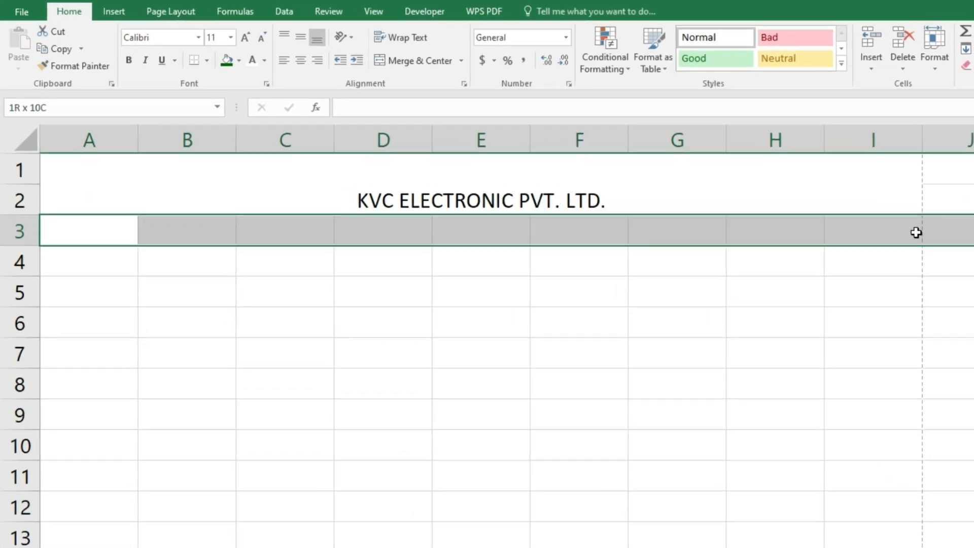
click(441, 62)
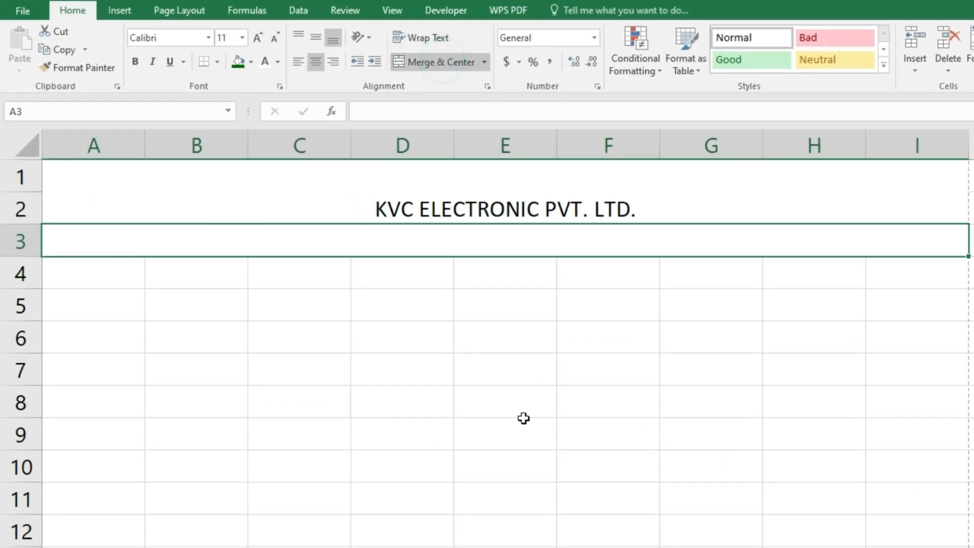
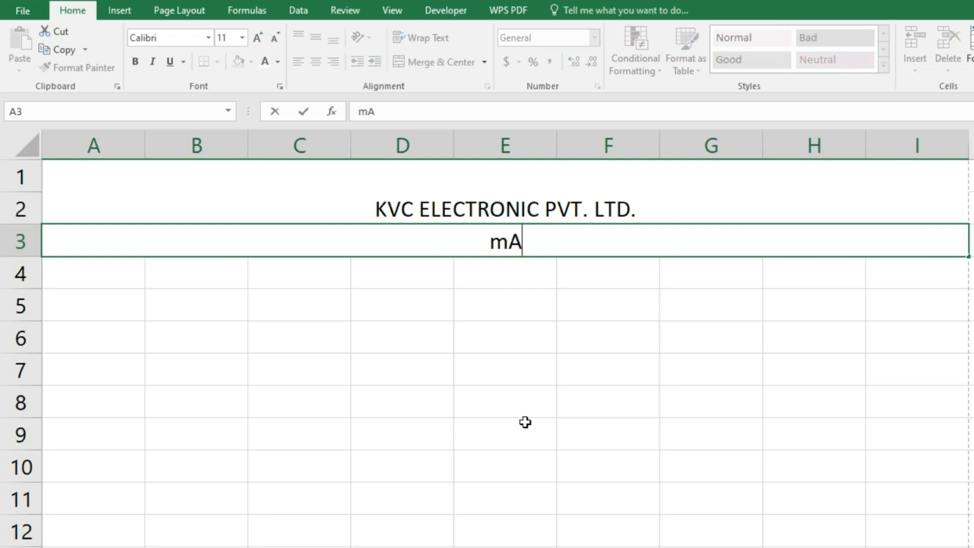
key(BackSpace)
key(BackSpace)
key(BackSpace)
key(BackSpace)
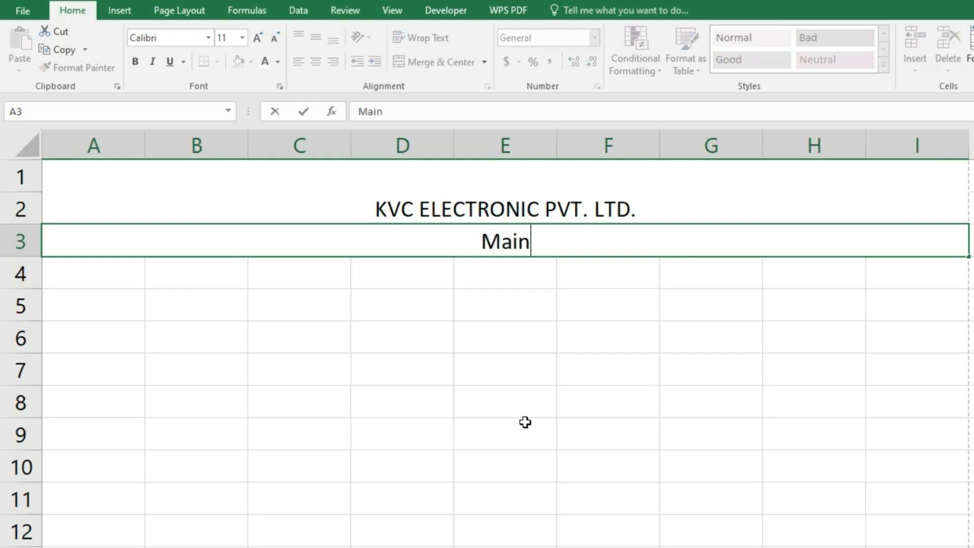
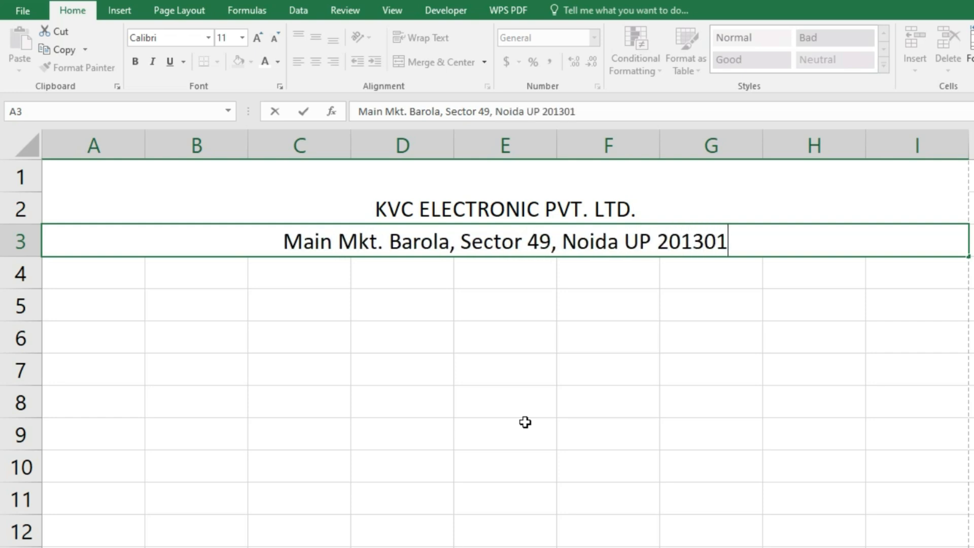
key(Return)
- Merge A4:I4 and enter INVOICE
click(416, 63)
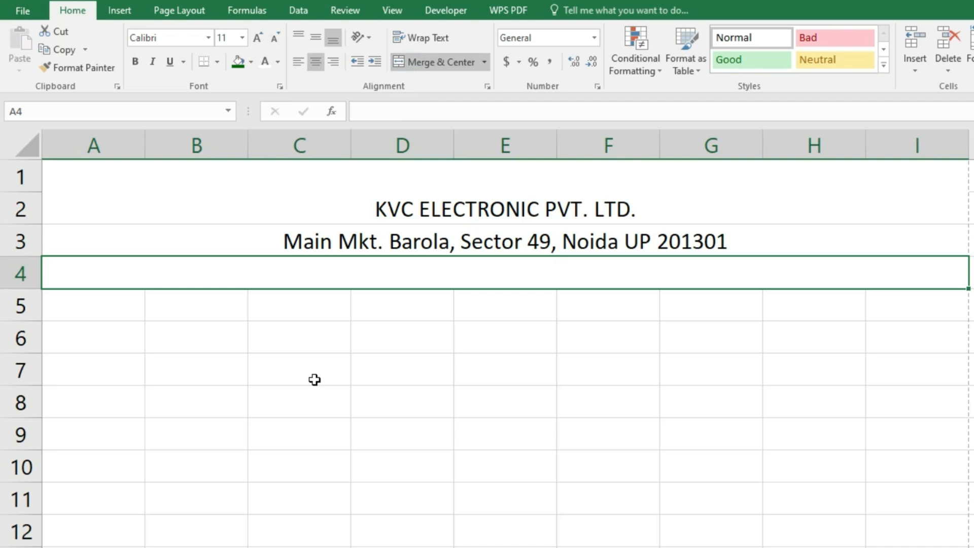
text(I)
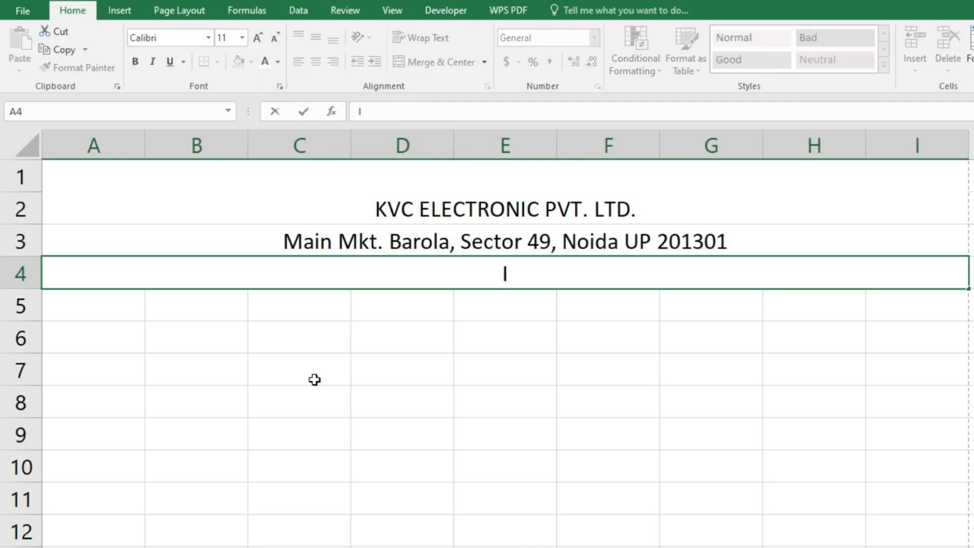
text(NVOICE)
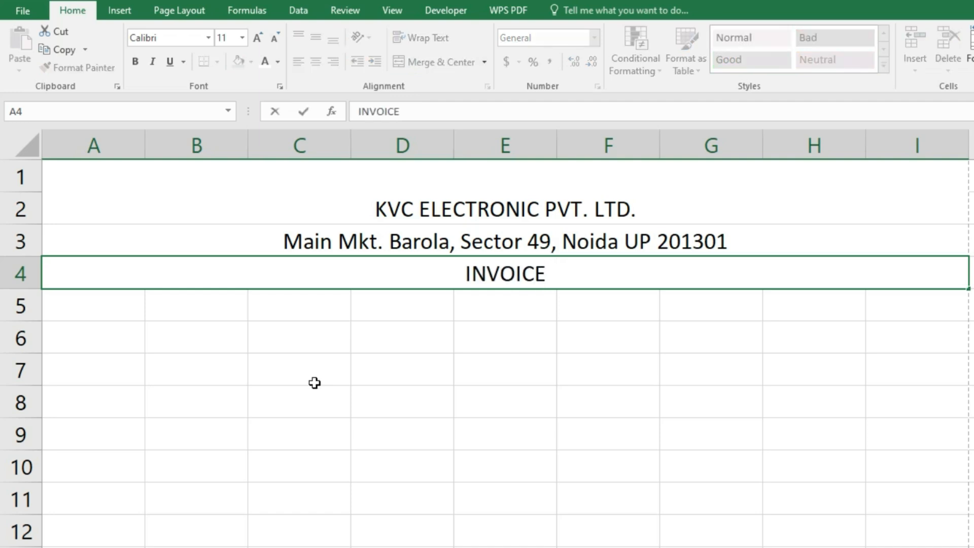
click(314, 382)
click(398, 196)
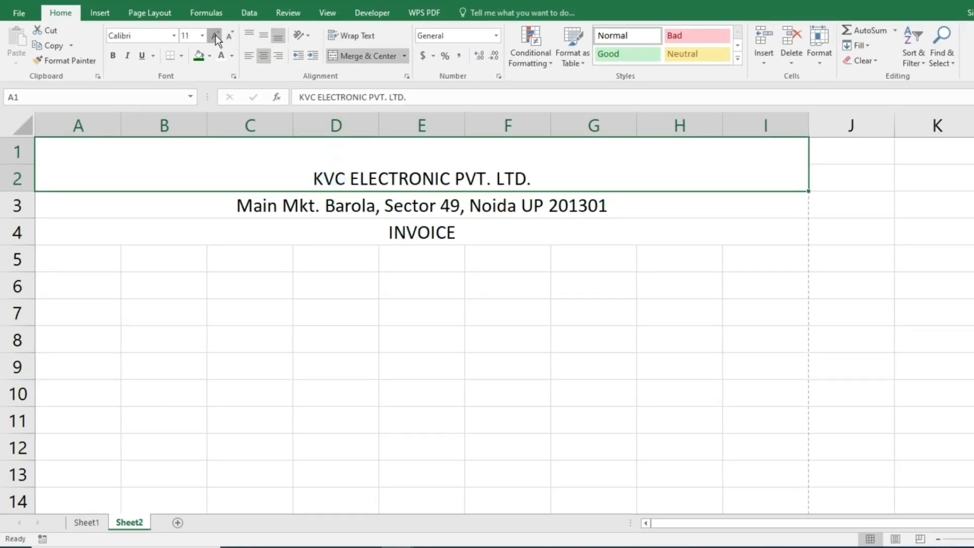
- Enlarge and bold the company title, and bold the address and INVOICE rows
click(215, 35)
click(215, 35)
click(215, 35)
click(215, 35)
click(215, 35)
click(215, 35)
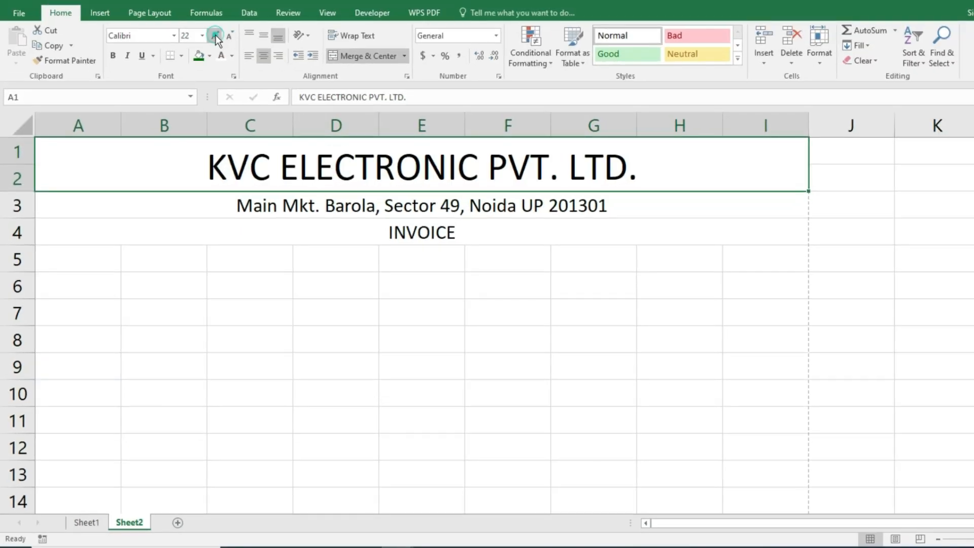
click(117, 59)
click(185, 201)
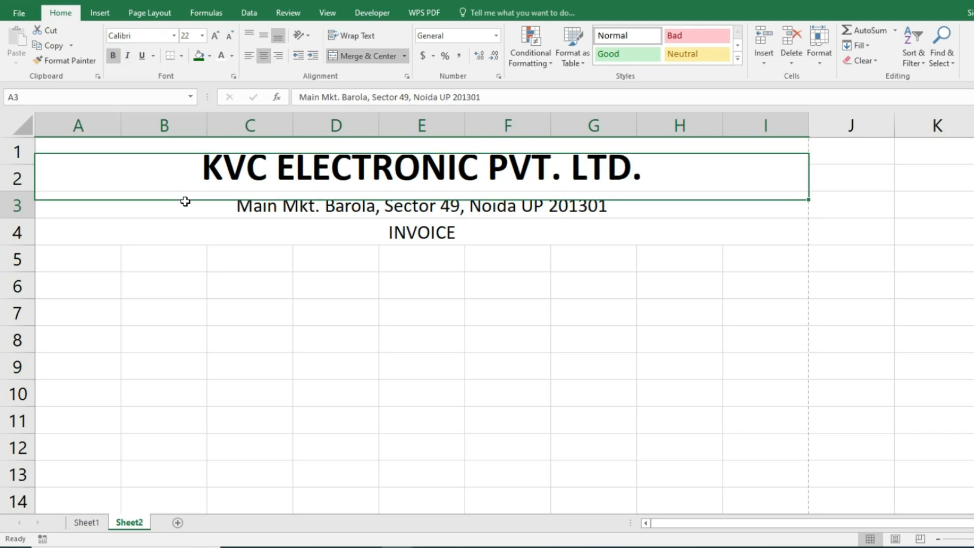
click(113, 57)
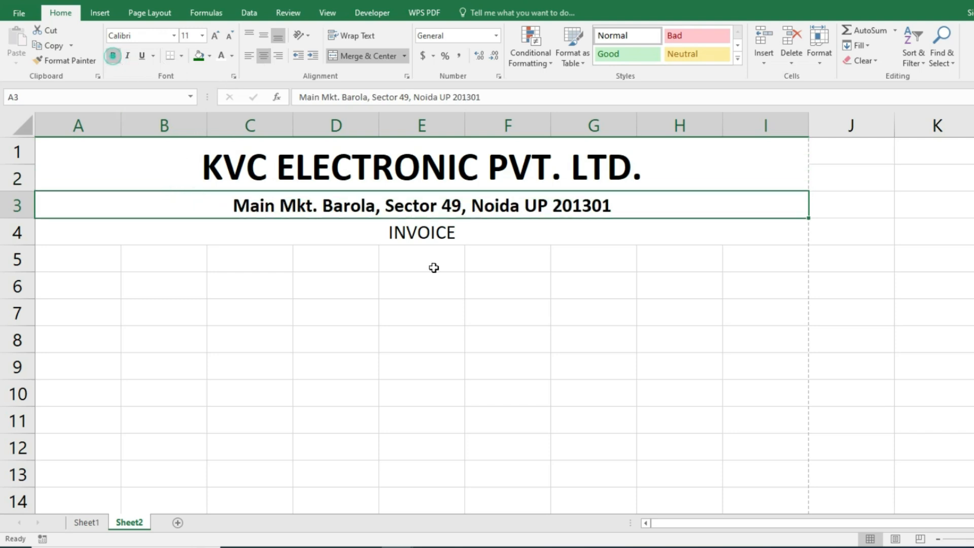
click(398, 231)
click(110, 56)
- Fill the title dark green with white text, the address yellow, and INVOICE light green
click(258, 184)
click(210, 56)
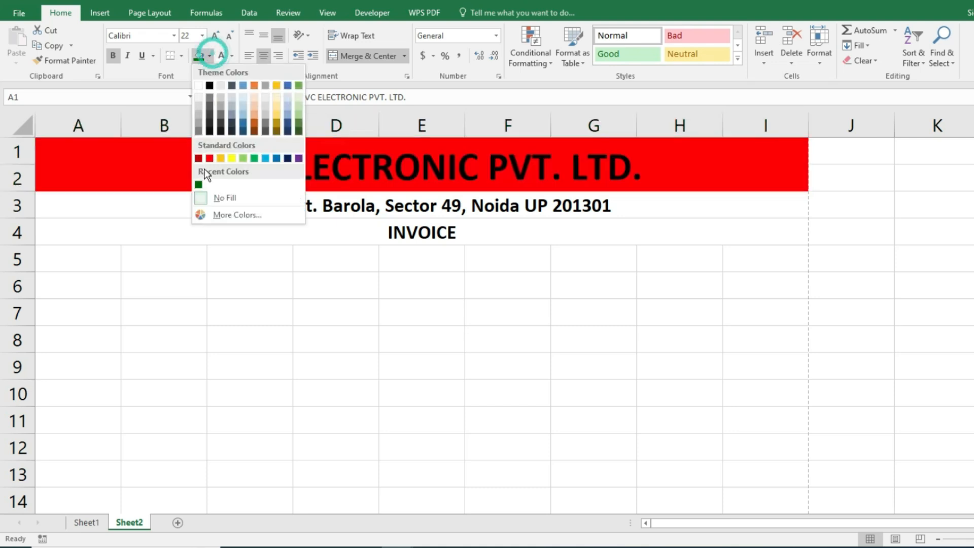
click(198, 182)
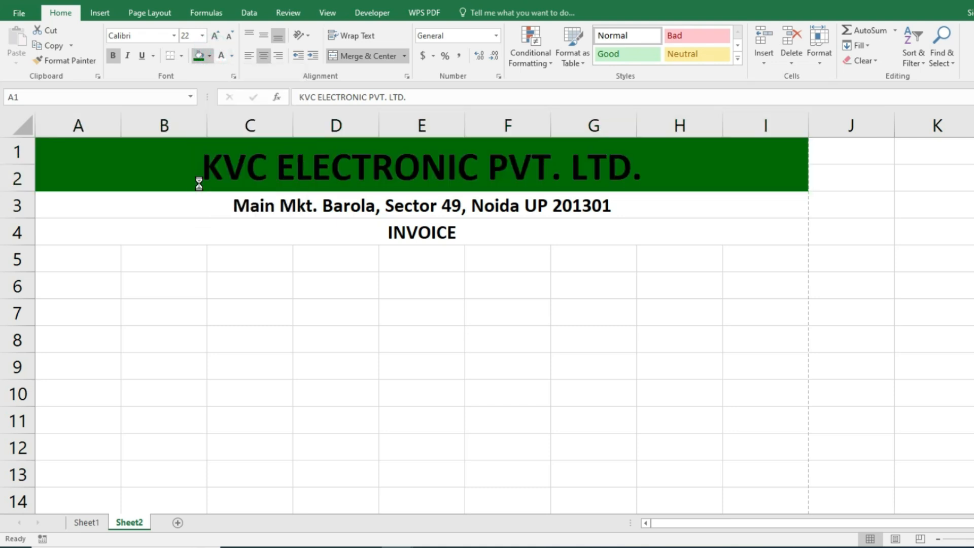
click(221, 55)
click(231, 205)
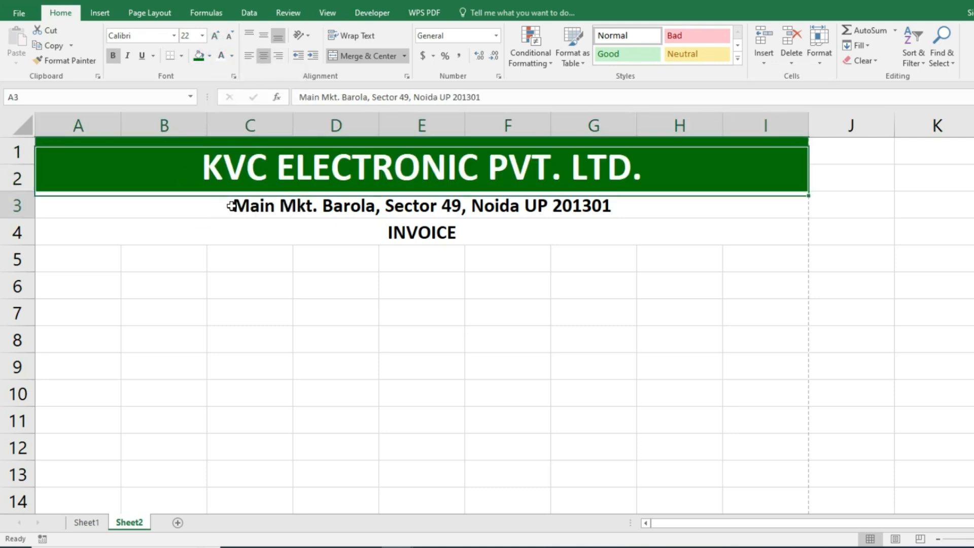
click(210, 55)
click(231, 159)
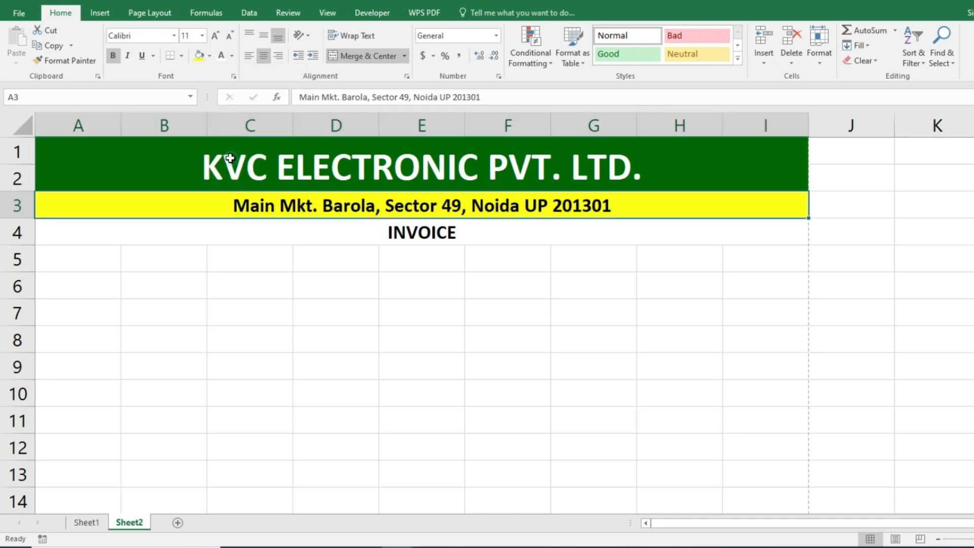
click(383, 229)
click(209, 59)
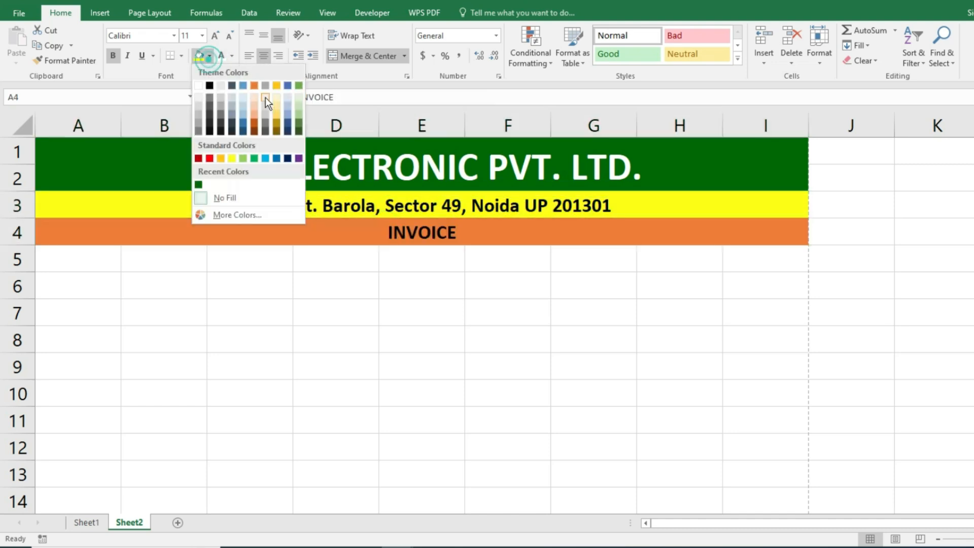
click(297, 96)
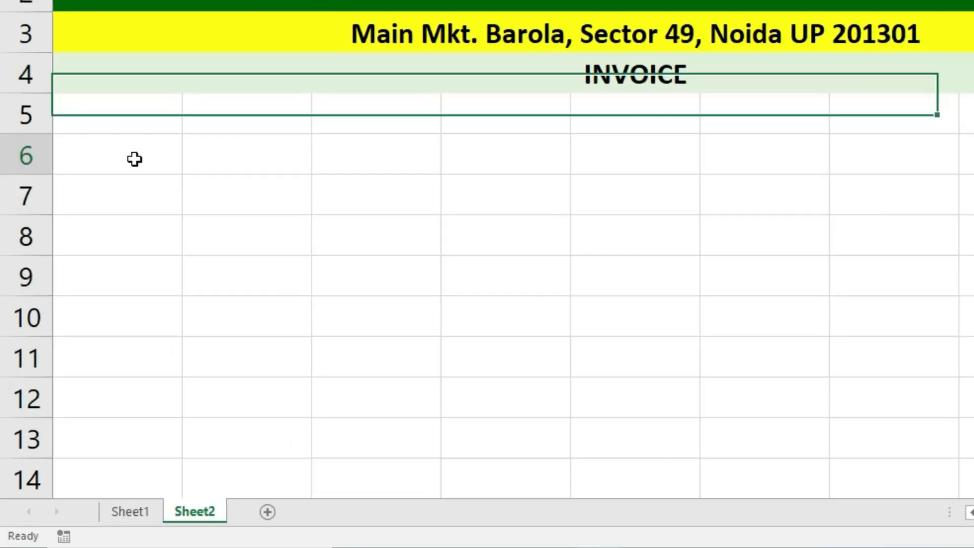
click(90, 288)
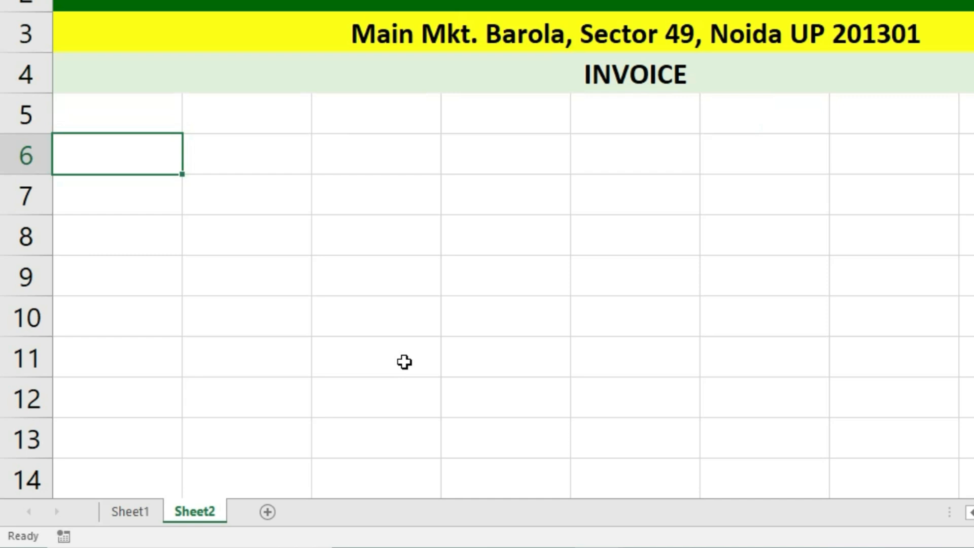
- Enter labels Bill No. in A6, Customer Name, Address, Contact in A8:A10, and Date in F6
text(B)
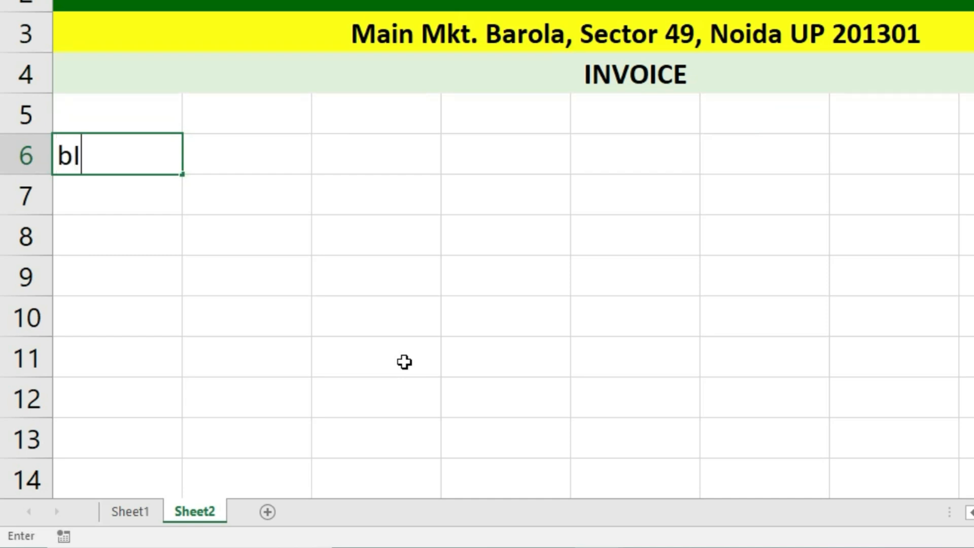
text(ill No.)
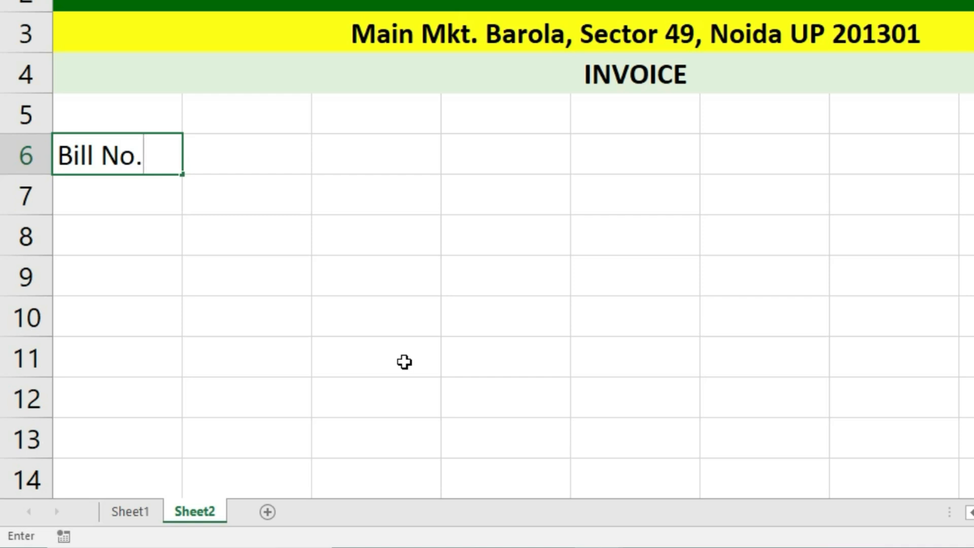
click(248, 152)
click(141, 245)
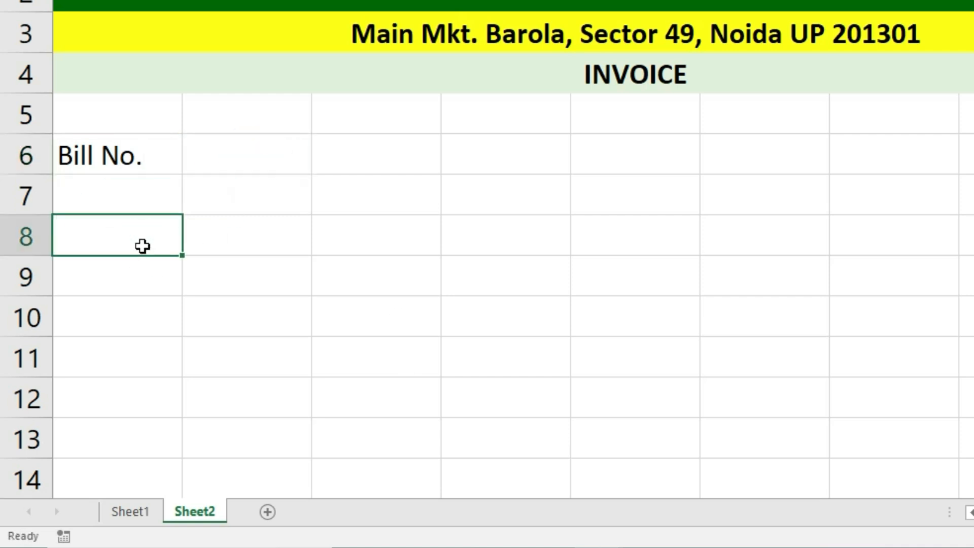
text(Customer Name)
key(Return)
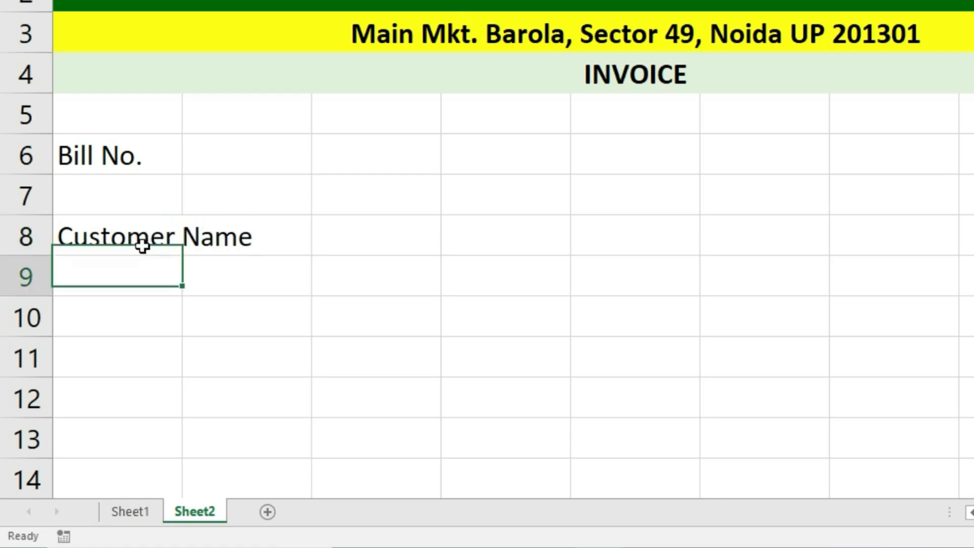
text(Address)
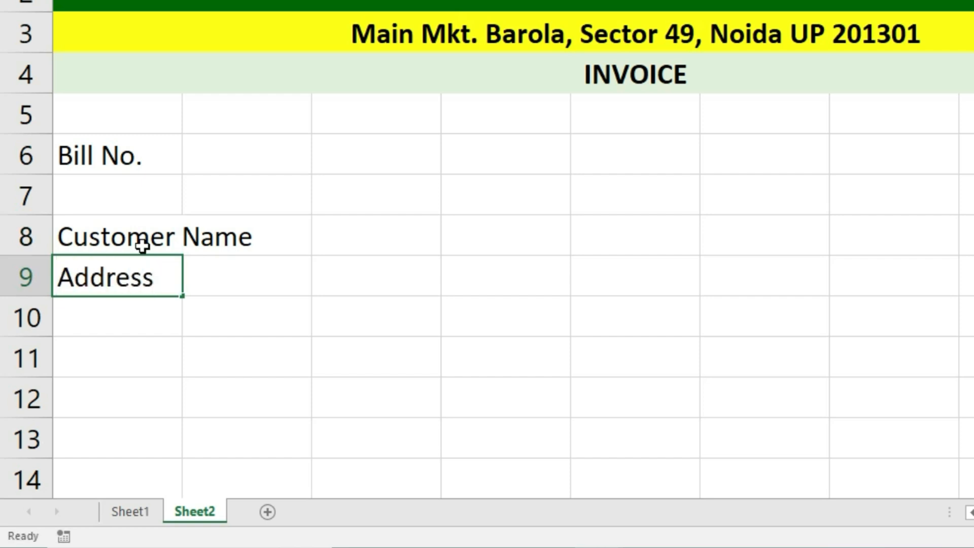
key(Return)
text(Contact)
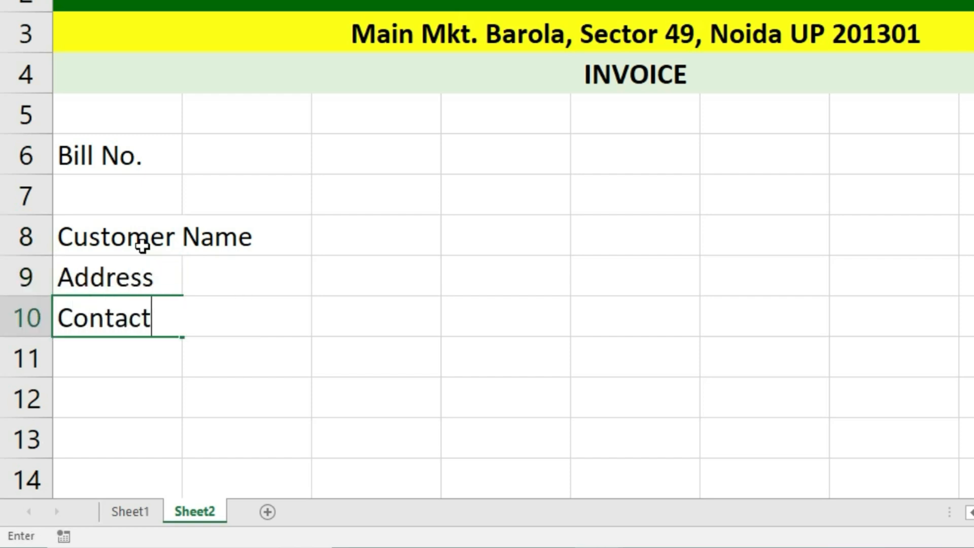
key(Return)
click(744, 154)
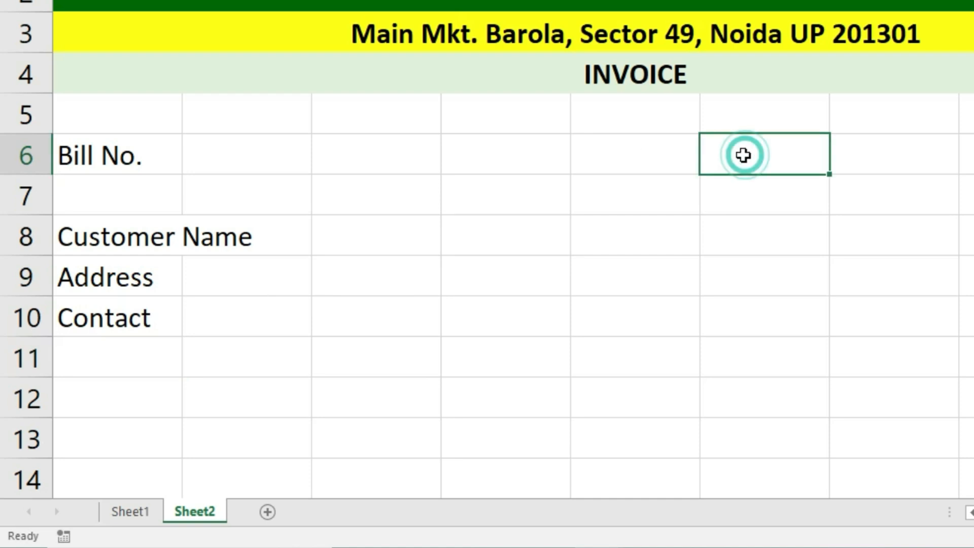
text(Date)
key(Return)
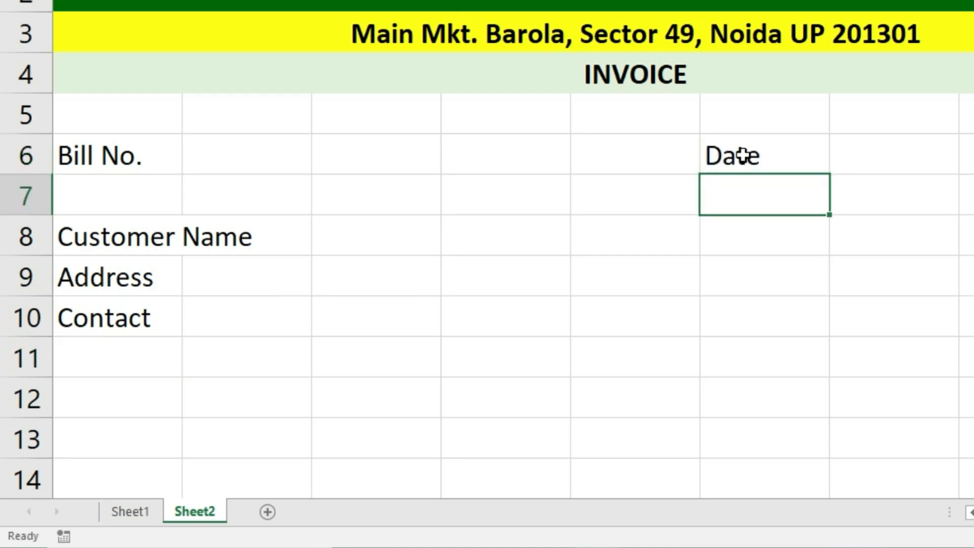
- Merge each label row in A8:B10 across columns A and B
mouse_move(134, 237)
mouse_down()
mouse_move(219, 238)
mouse_move(208, 317)
mouse_up()
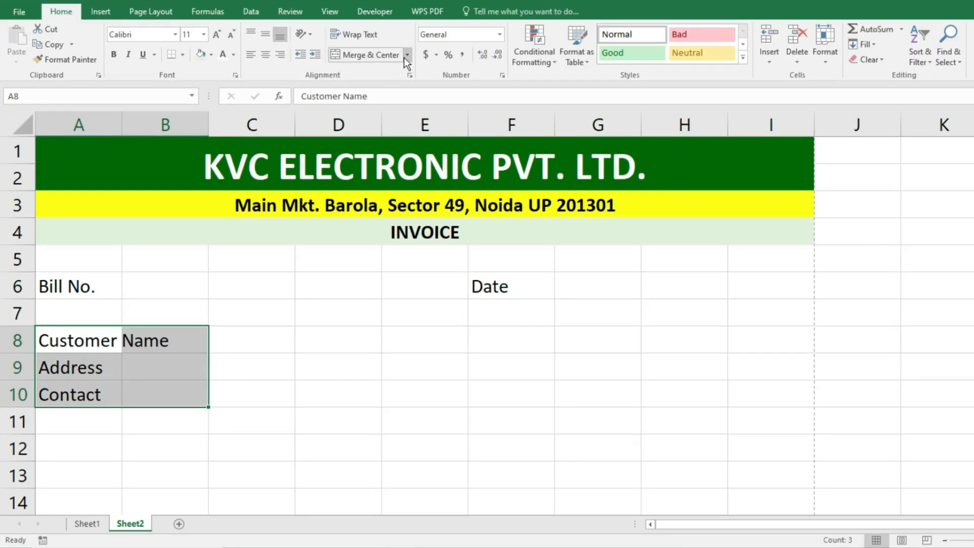
click(407, 56)
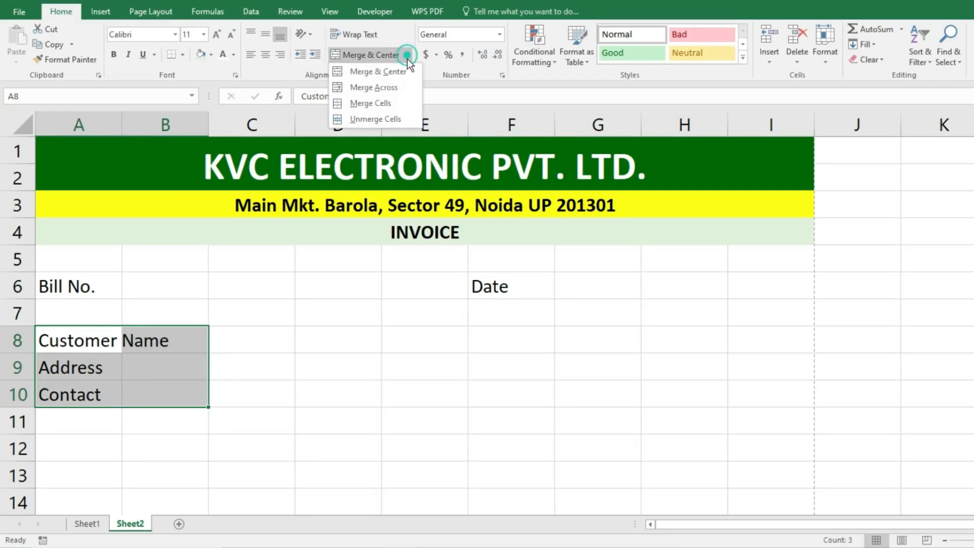
click(379, 85)
click(287, 414)
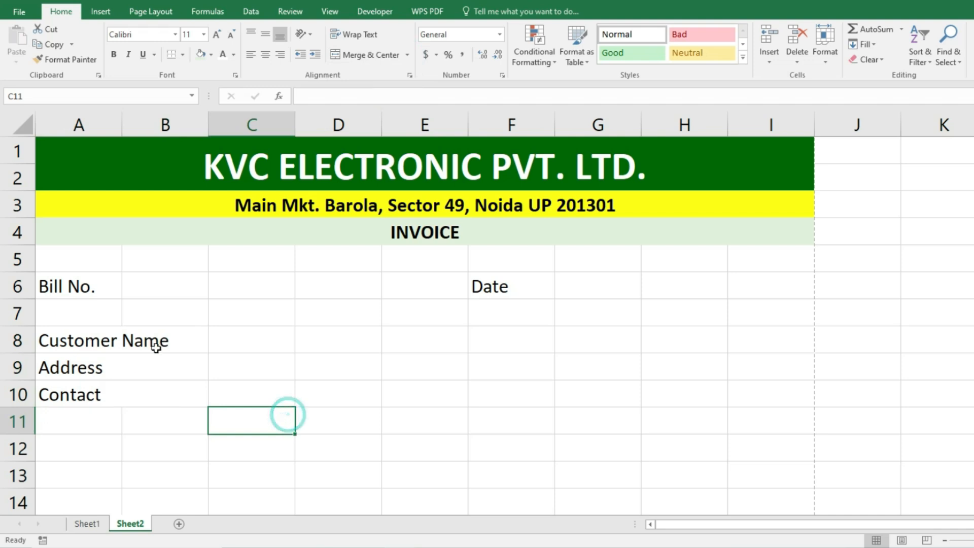
- Return to Sheet1 and select the Customer Name entry cell B4
click(85, 524)
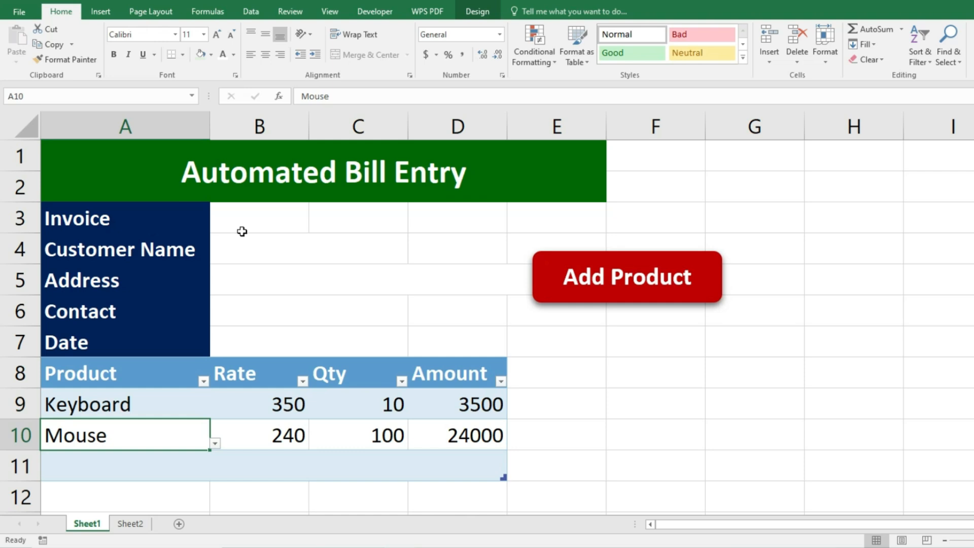
click(280, 237)
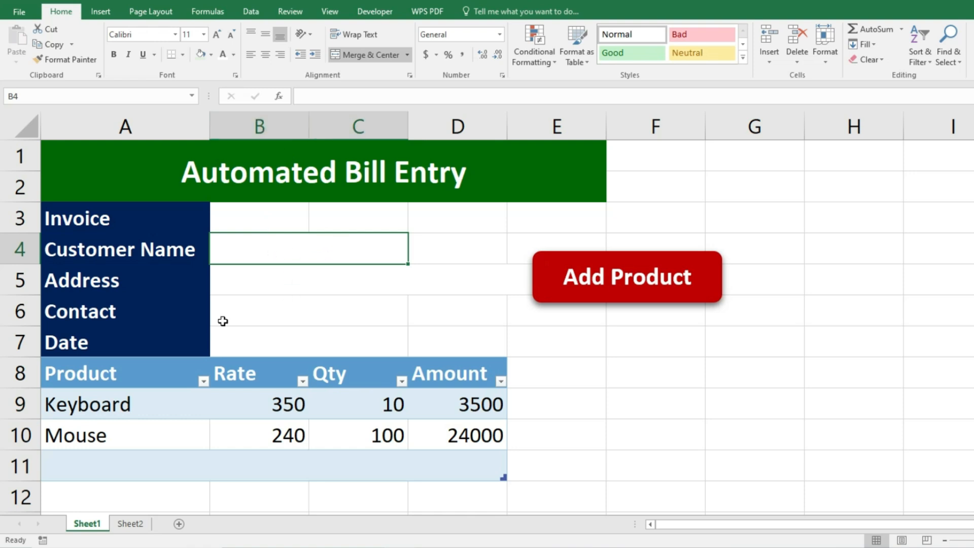
- Merge the Customer Name entry cells C8:D8 on the KVC invoice sheet
click(130, 523)
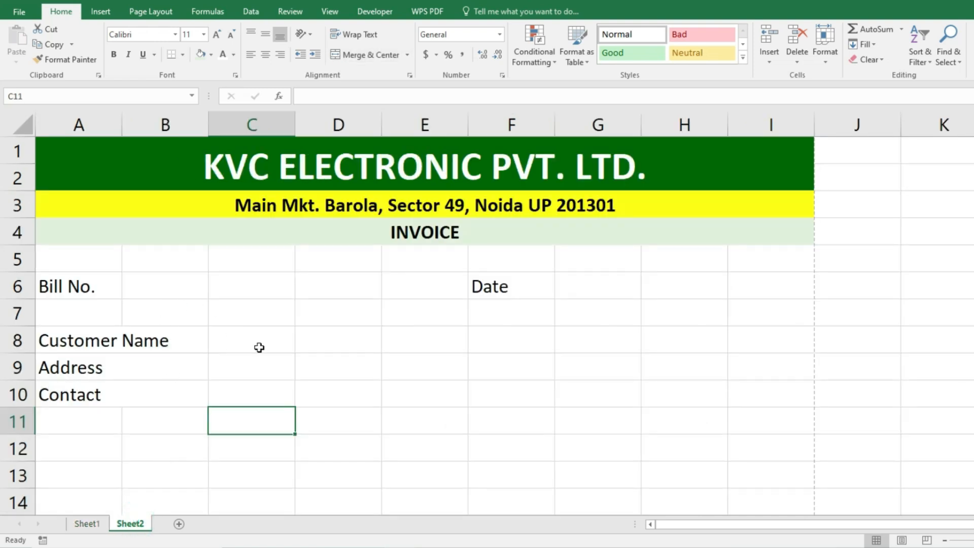
drag(251, 344, 326, 337)
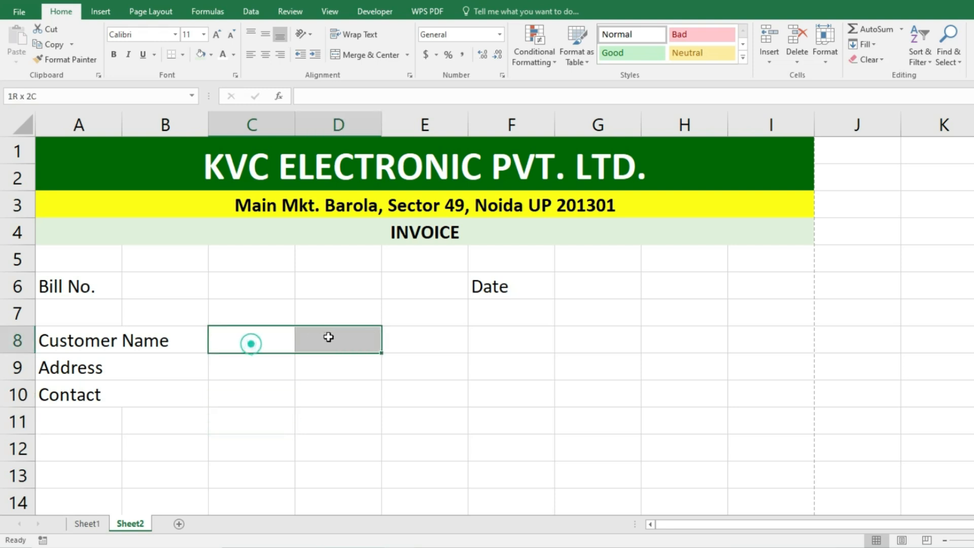
click(355, 55)
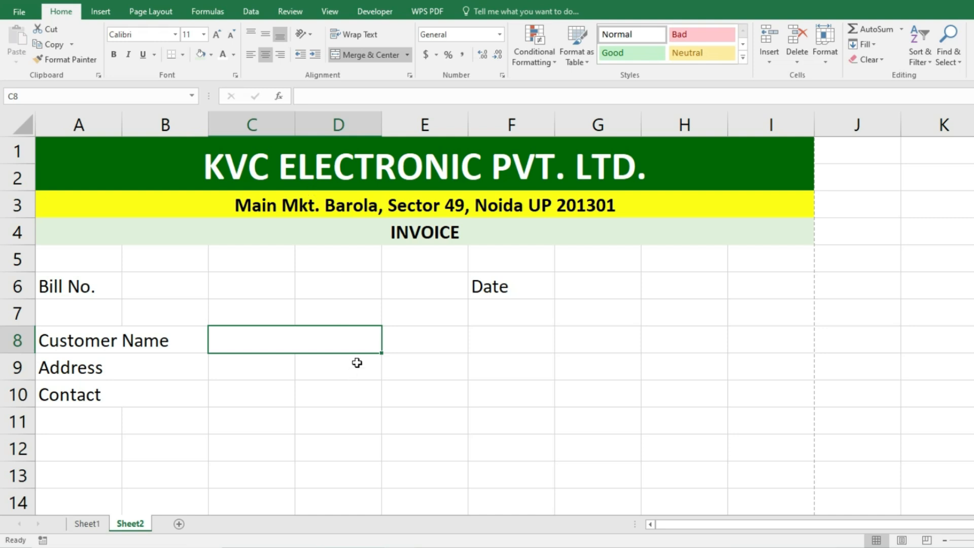
- Move Sheet1's Add Product button down to rows 6–7
click(87, 524)
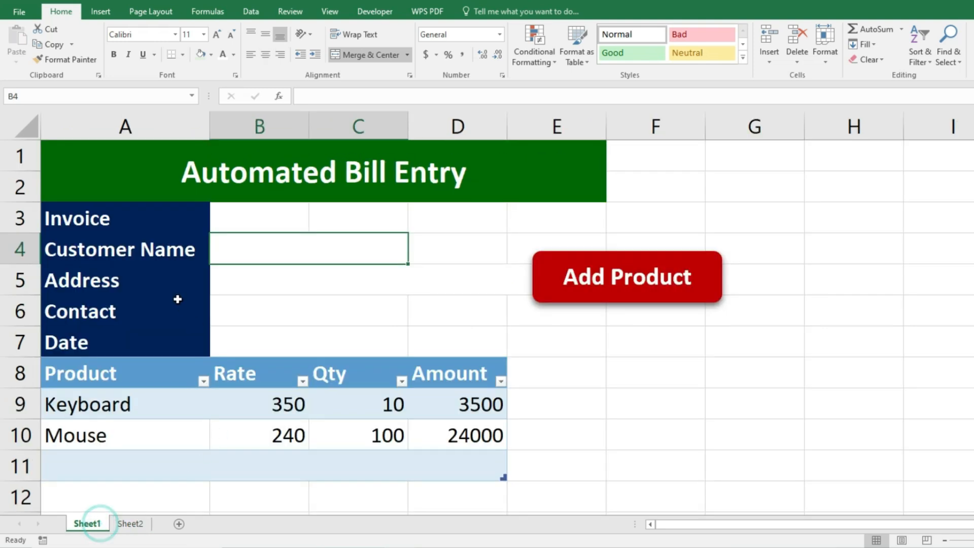
click(266, 284)
click(264, 283)
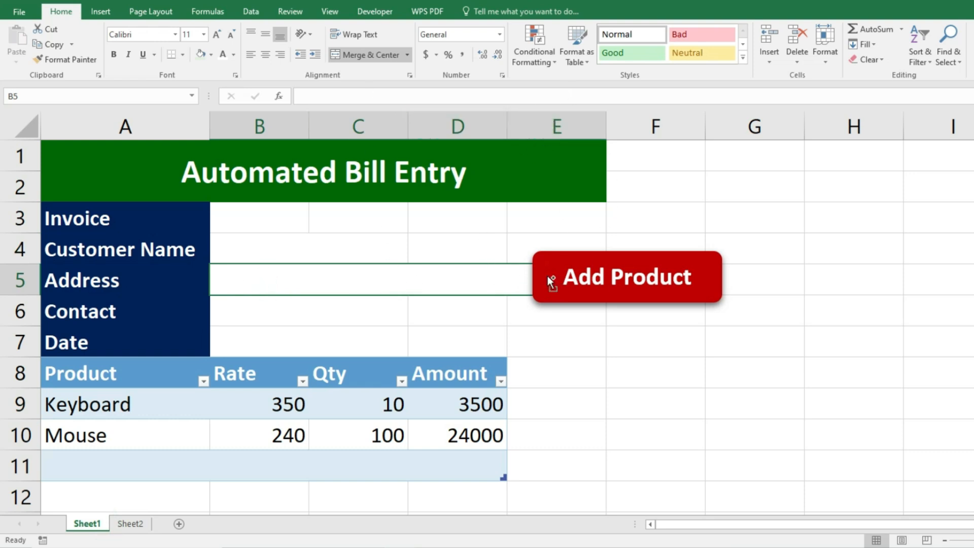
drag(550, 282, 531, 338)
click(276, 279)
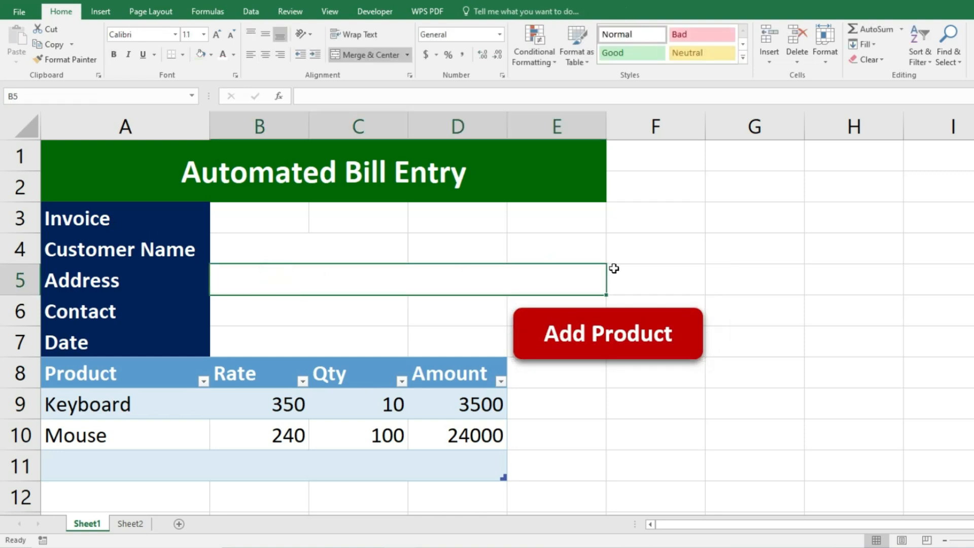
- Merge the Address cells C9:F9 and Contact cells C10:D10, then left-align C8:F10
click(131, 524)
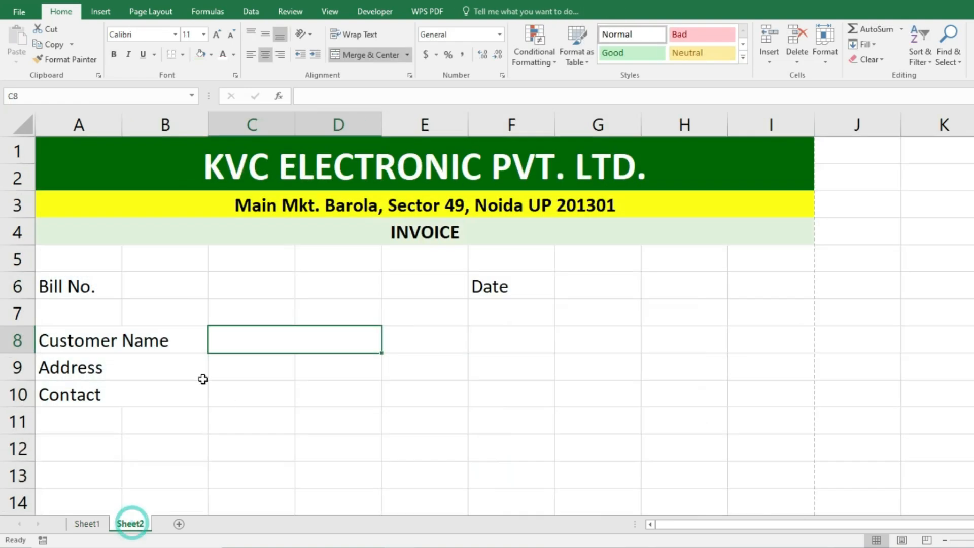
click(228, 369)
drag(318, 370, 501, 362)
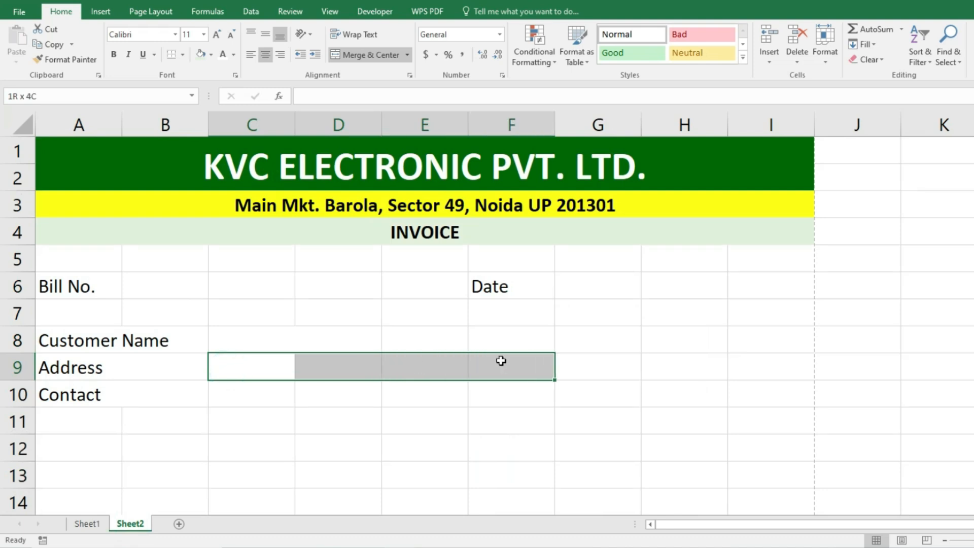
click(366, 56)
drag(254, 393, 325, 393)
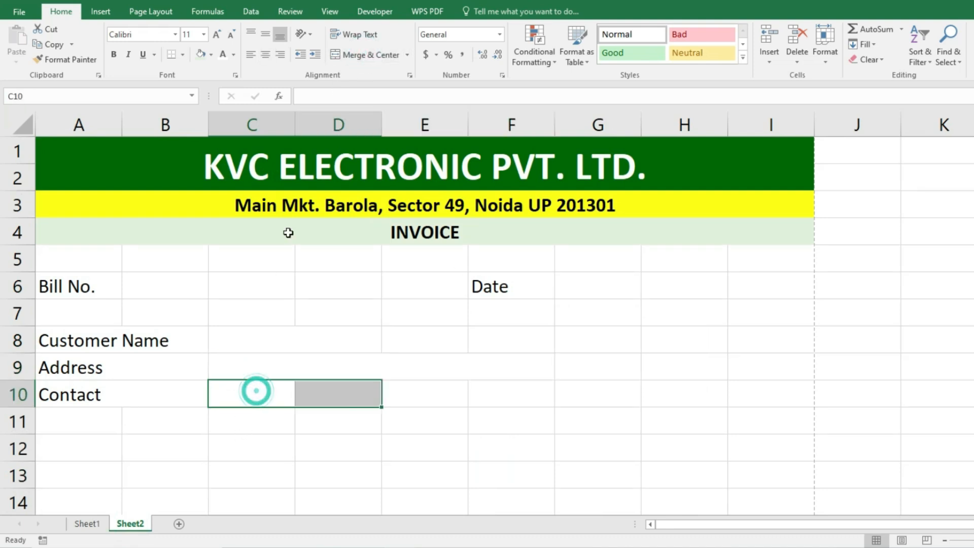
click(368, 57)
drag(294, 342, 304, 374)
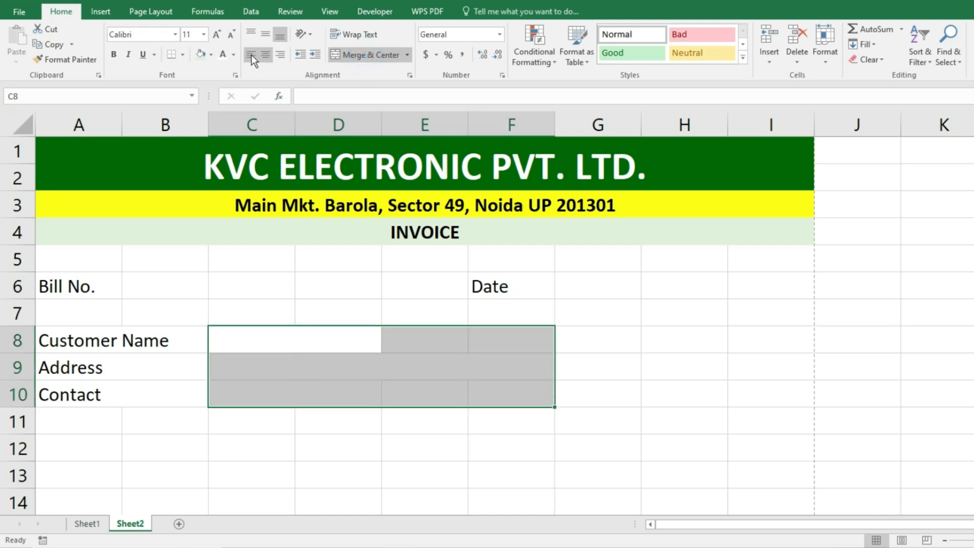
click(312, 59)
double_click(226, 340)
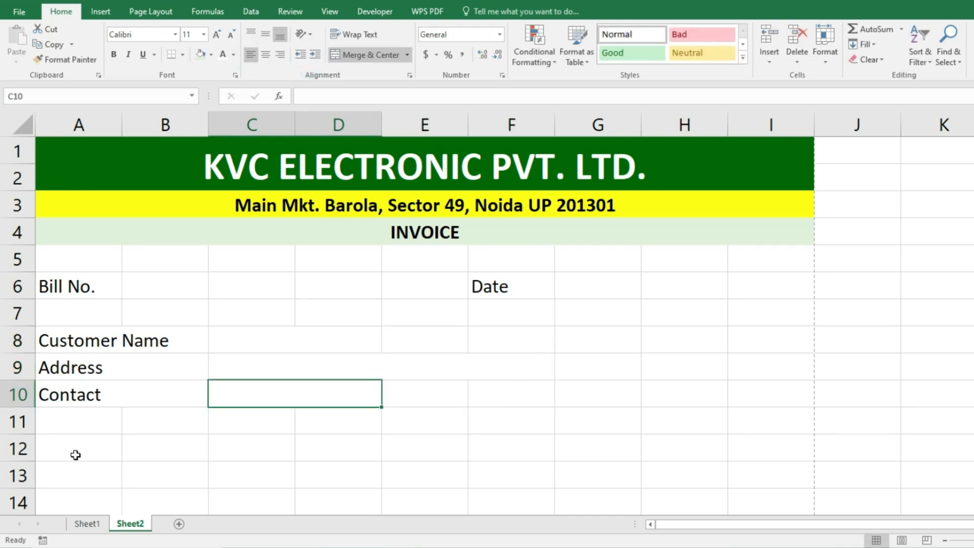
click(75, 454)
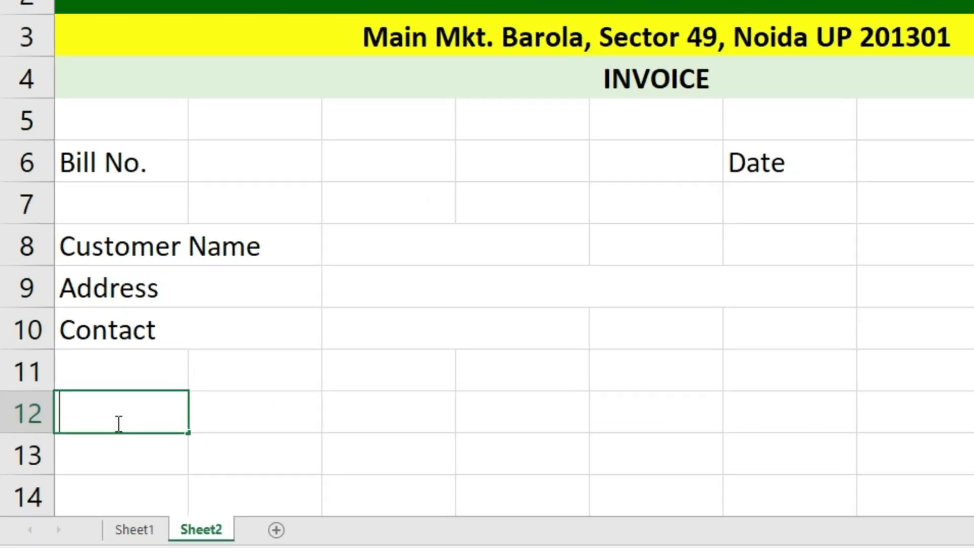
- Enter S.NO in A12 and a centered Product Description header merged across B12:F12
text(S.NO)
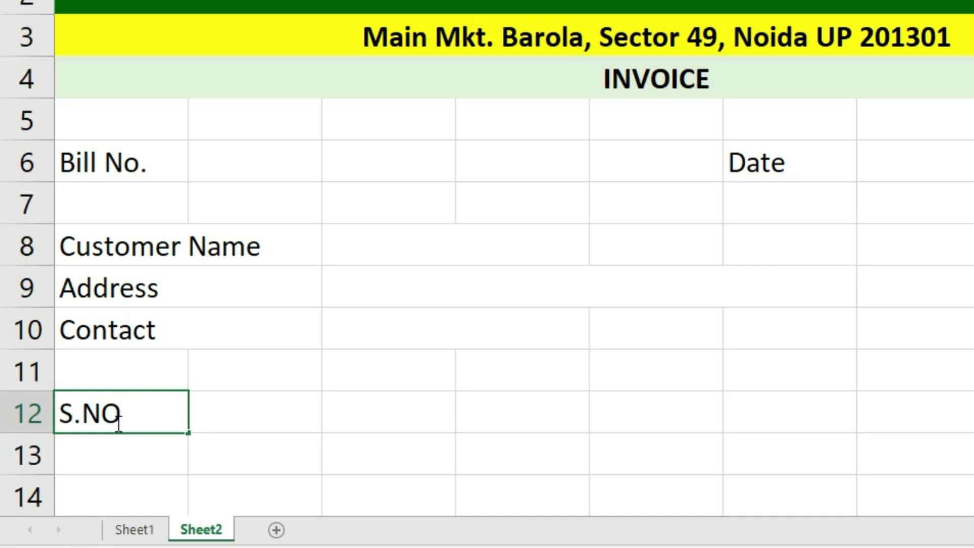
key(Tab)
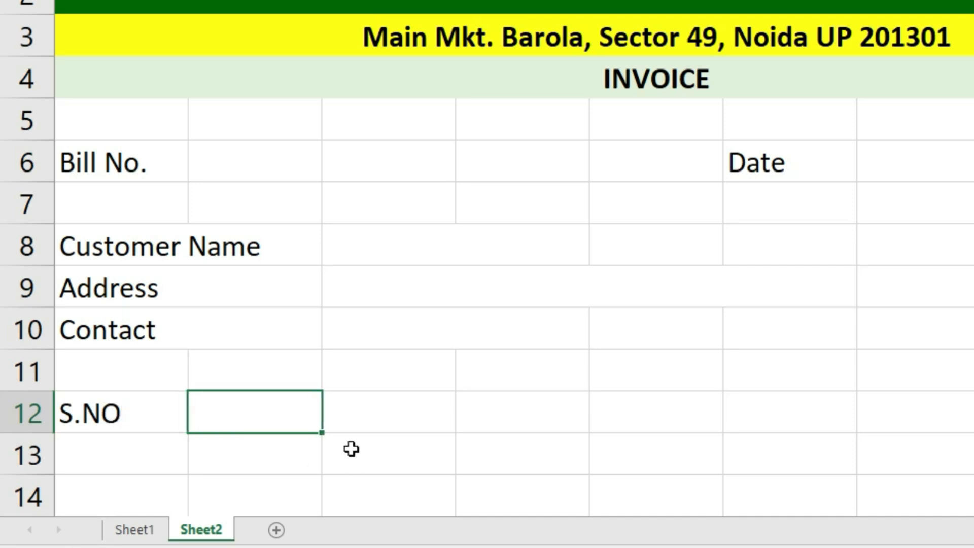
text(Product Description)
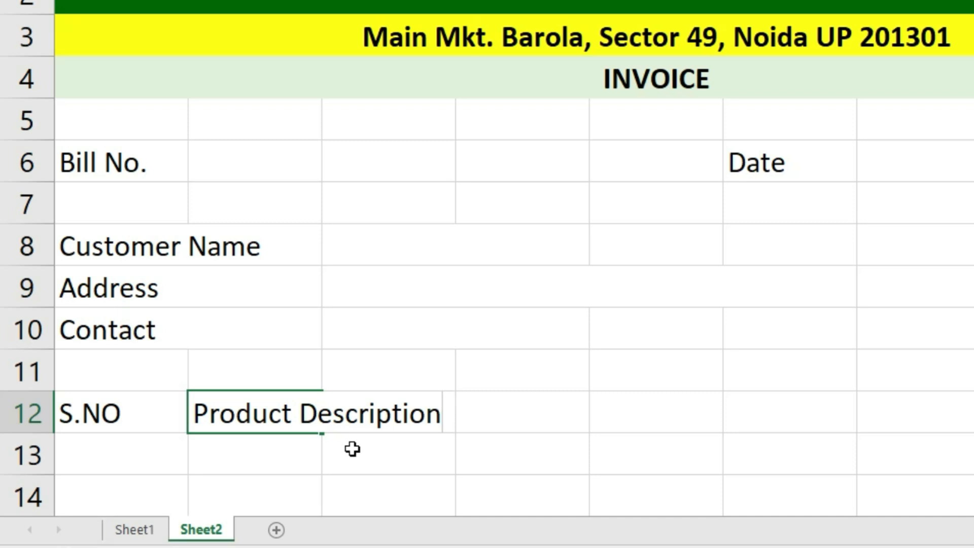
click(751, 488)
drag(274, 413, 819, 419)
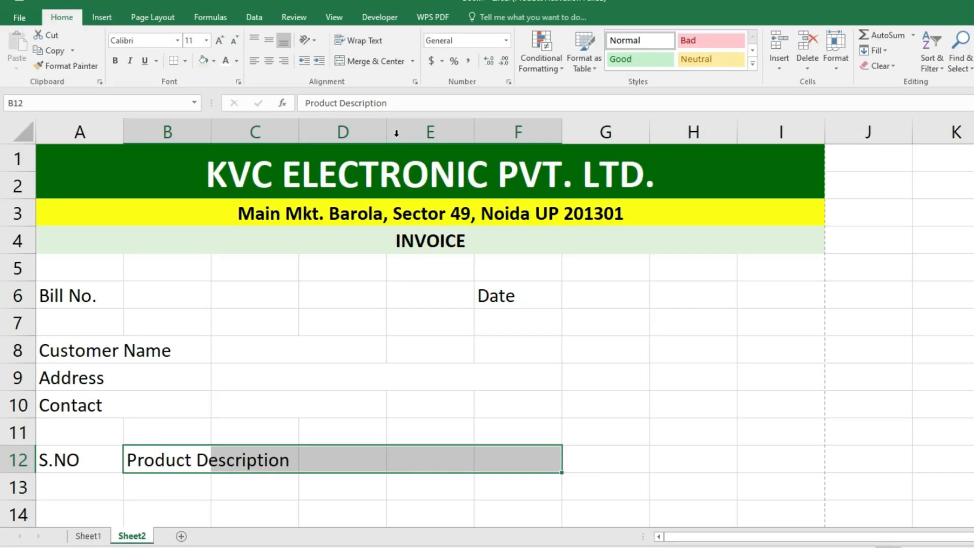
click(412, 62)
click(399, 93)
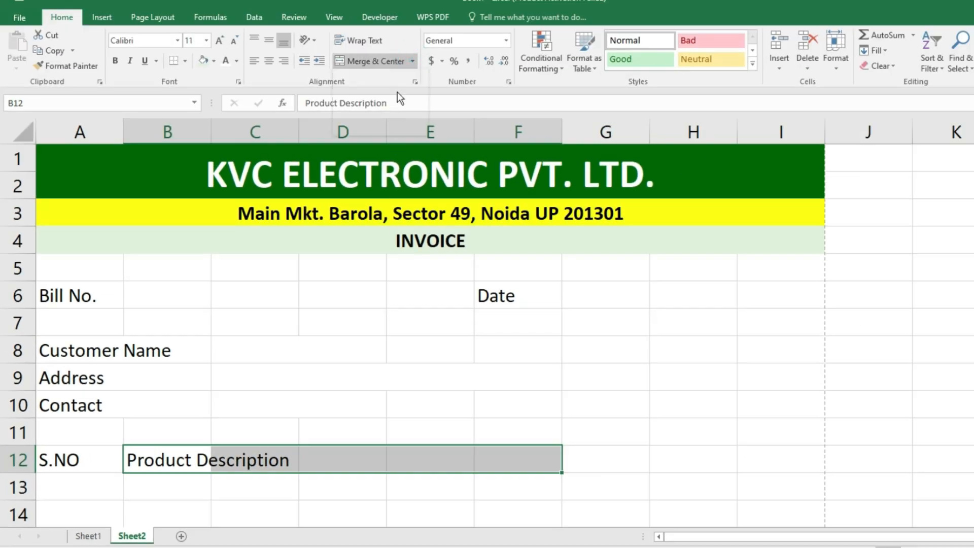
click(268, 61)
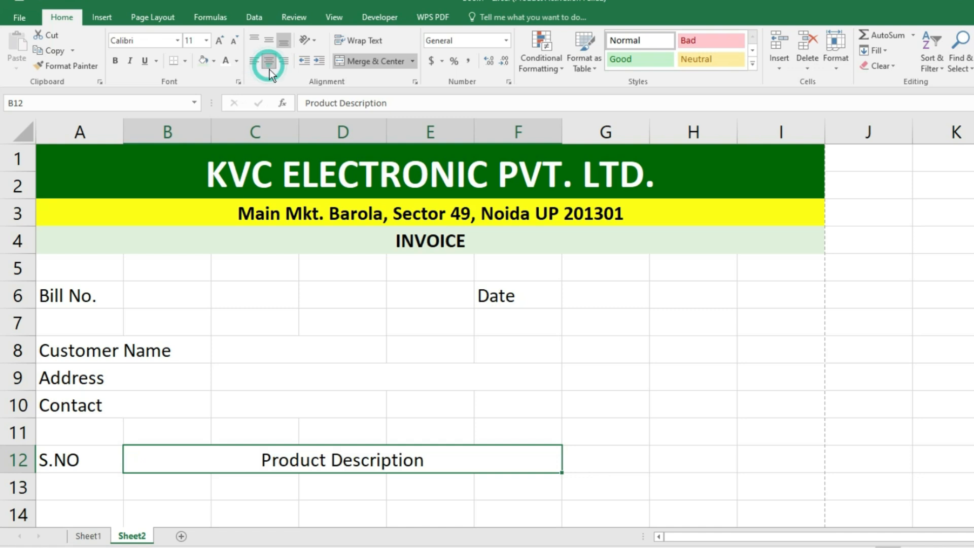
- Merge columns B–F across in each item row 13–29
scroll(313, 405, down, 1)
scroll(314, 406, down, 2)
drag(153, 240, 520, 469)
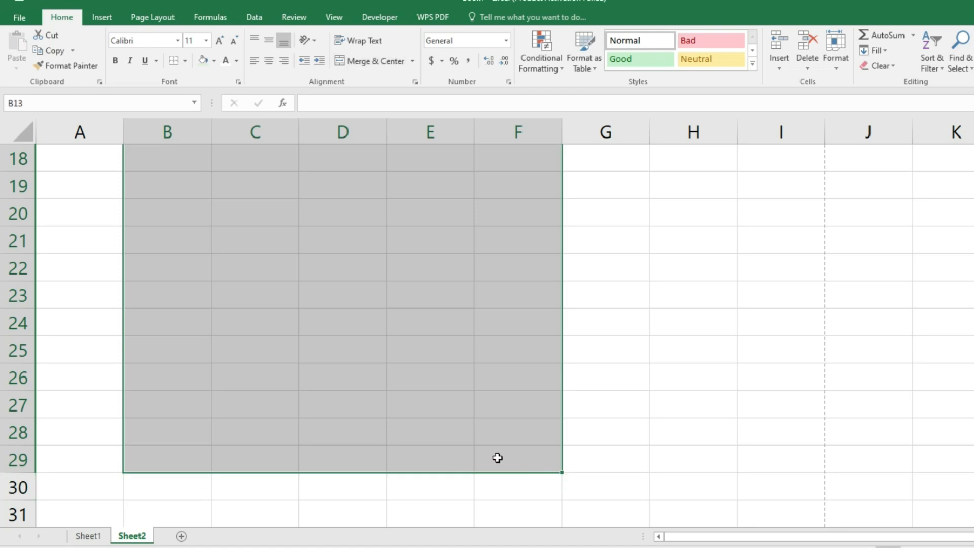
click(415, 61)
click(417, 94)
scroll(429, 339, up, 4)
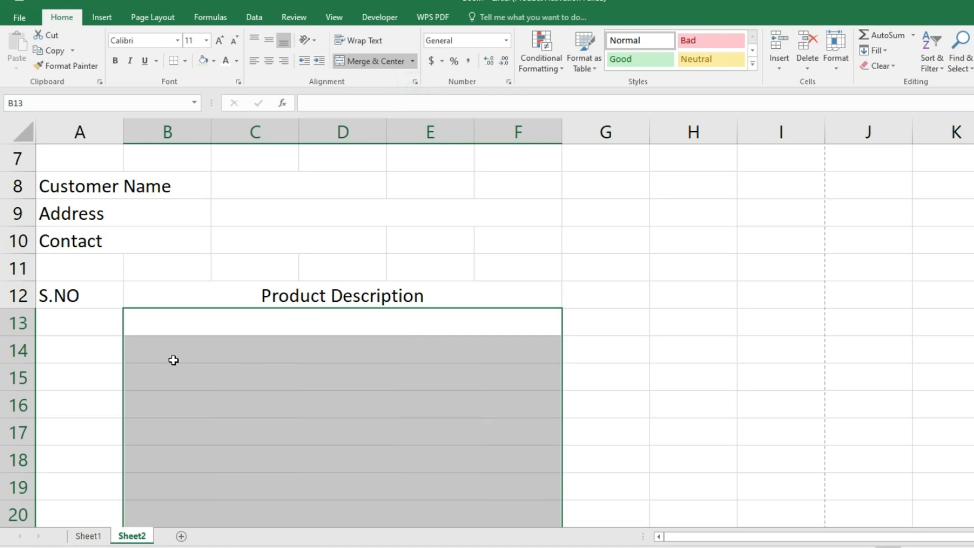
- Add the Rate, Qty. and Amount headers in G12:I12
click(624, 303)
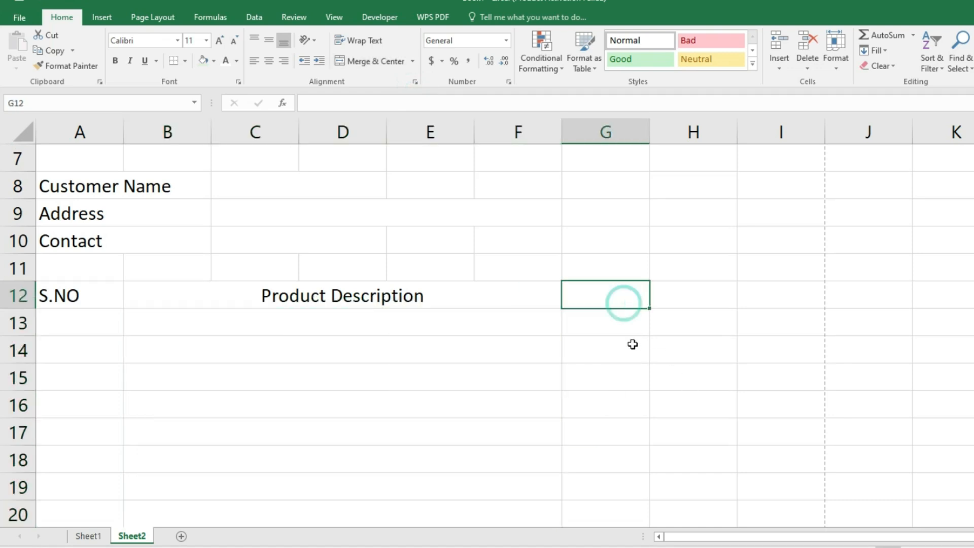
text(Rate)
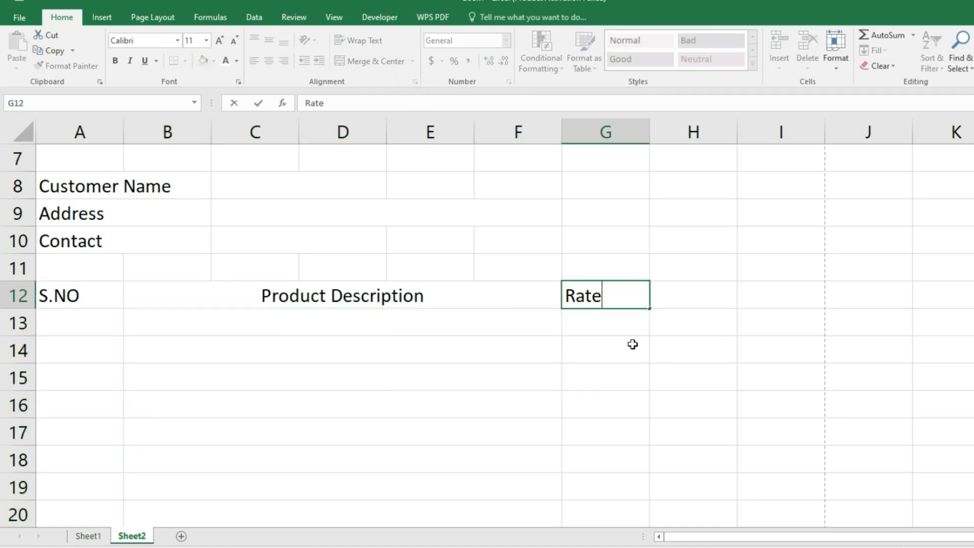
key(Tab)
text(Qty.)
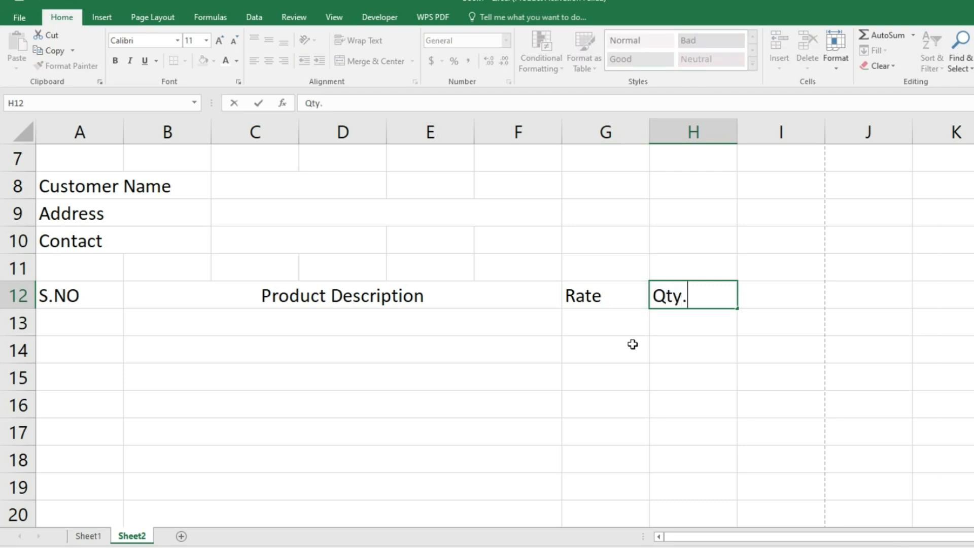
key(Tab)
text(Amo)
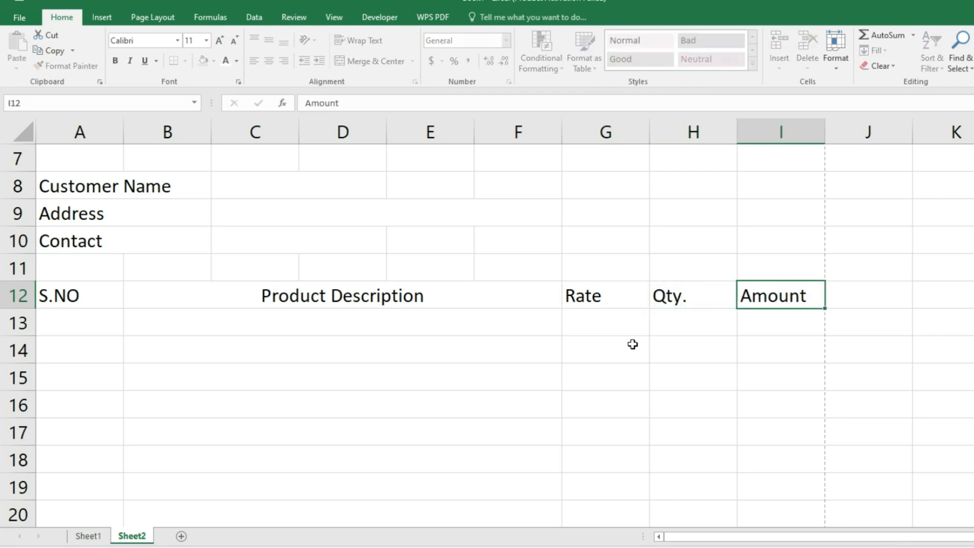
text(unt)
key(Return)
drag(71, 295, 749, 296)
- Fill the header row A12:I12 yellow and make it bold
click(215, 57)
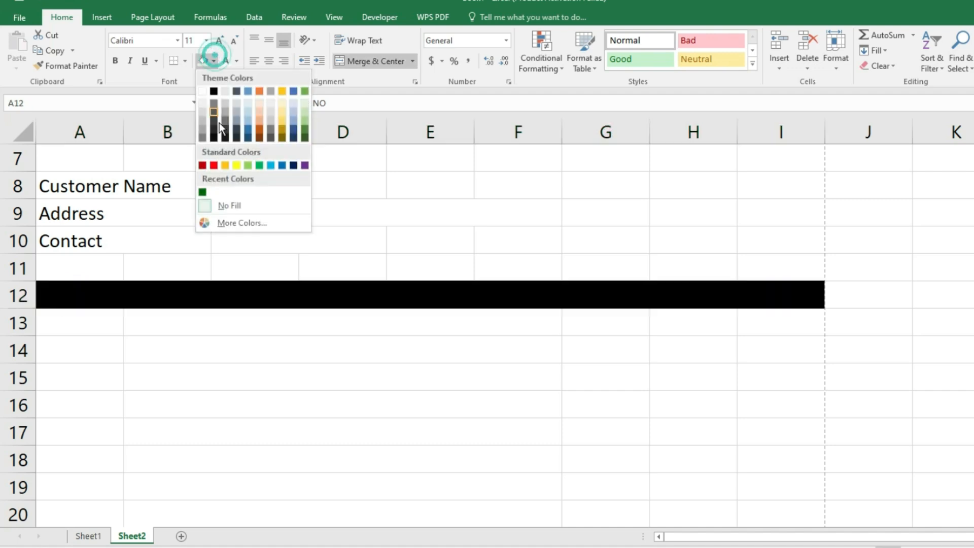
click(237, 165)
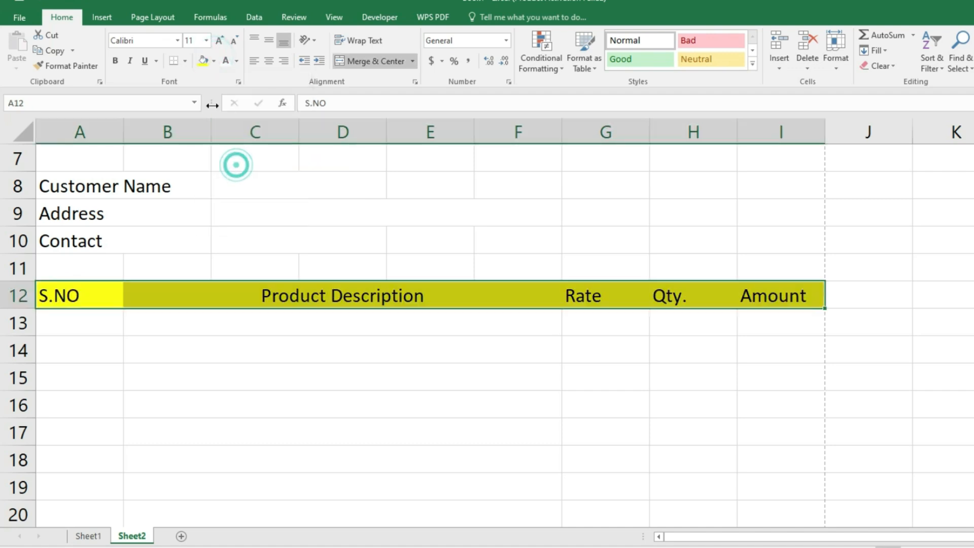
click(115, 60)
- Apply all borders to the invoice table A12:I29
drag(48, 297, 748, 423)
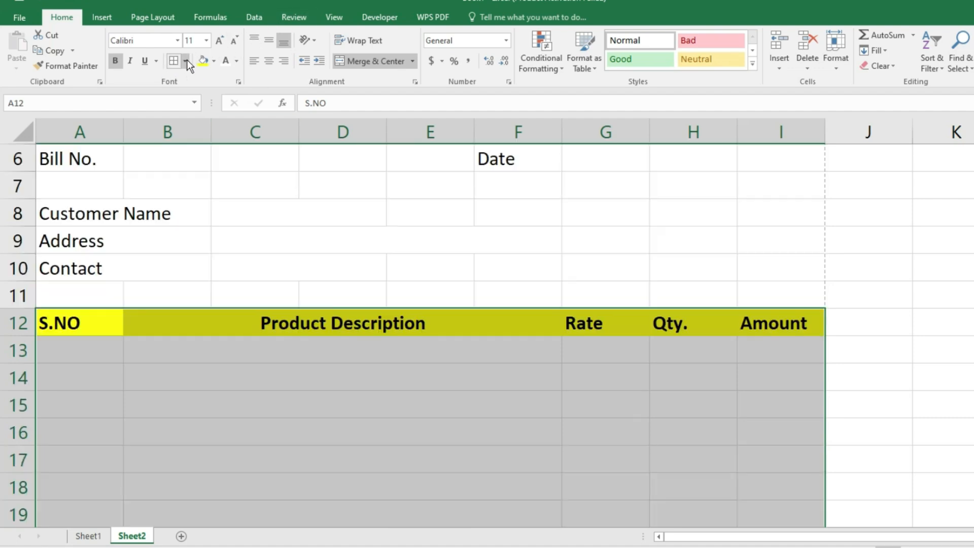
click(185, 61)
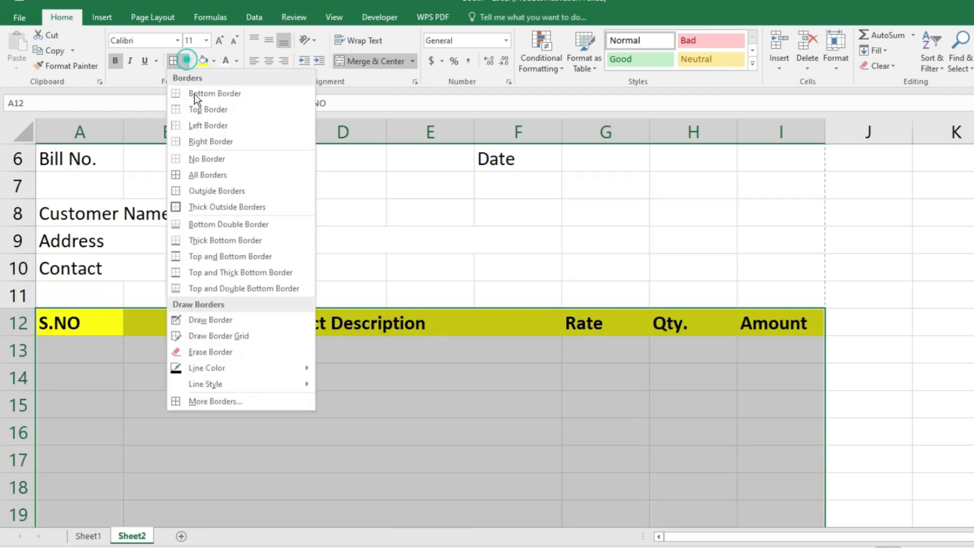
click(211, 177)
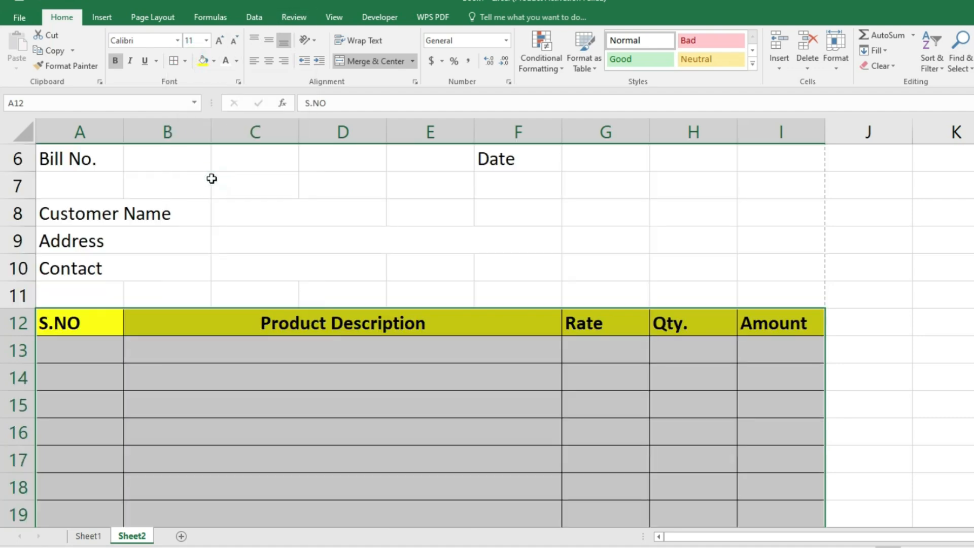
scroll(212, 178, down, 5)
scroll(135, 251, down, 6)
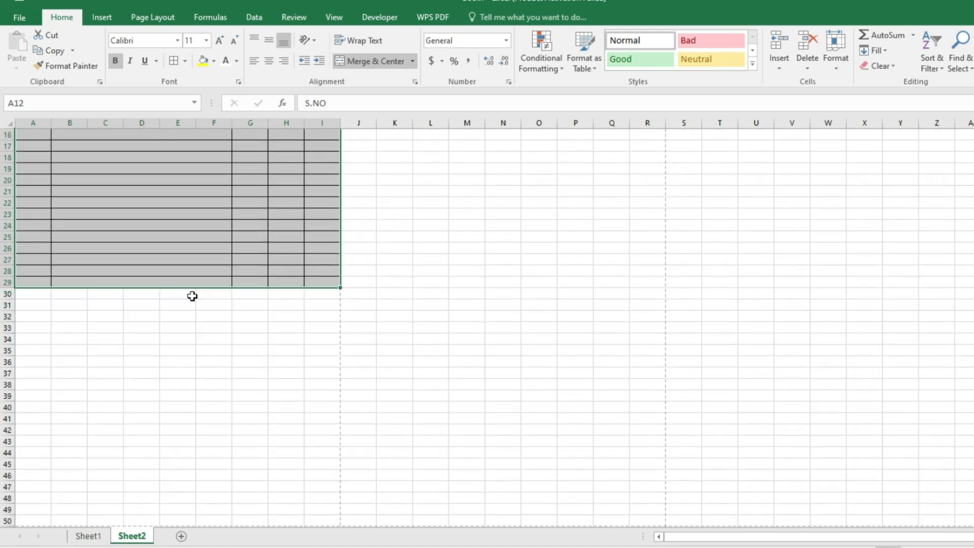
scroll(221, 324, up, 4)
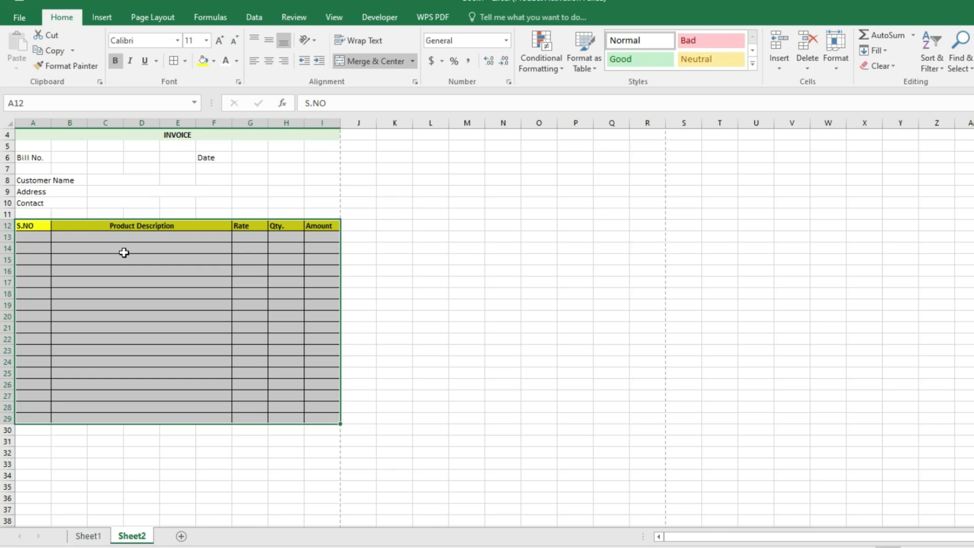
- Set rows 12–29 to a row height of 18
click(836, 61)
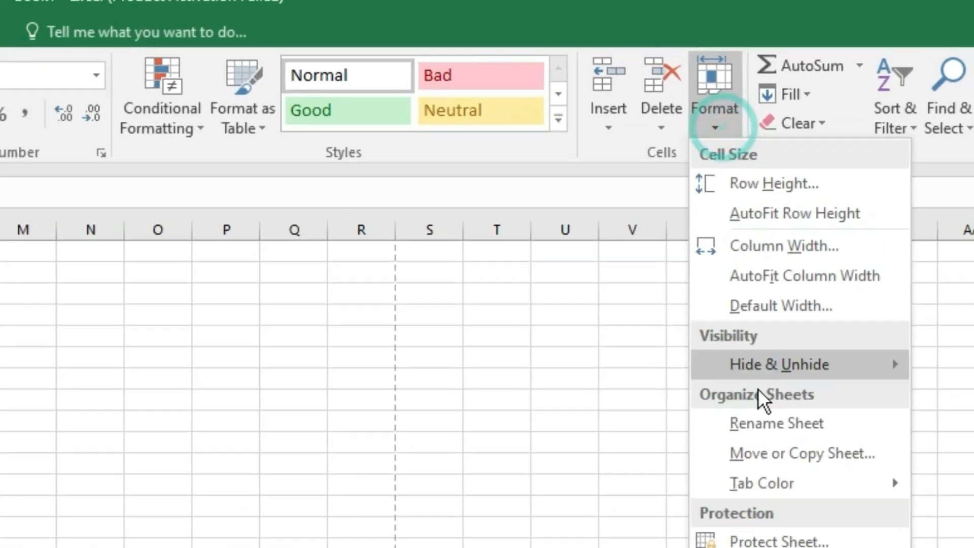
mouse_move(859, 199)
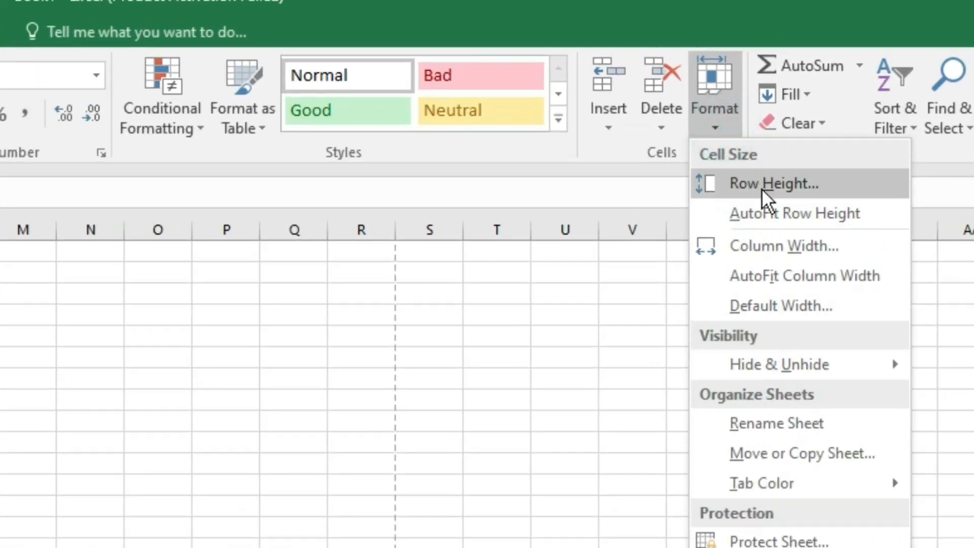
click(762, 187)
text(18)
key(Return)
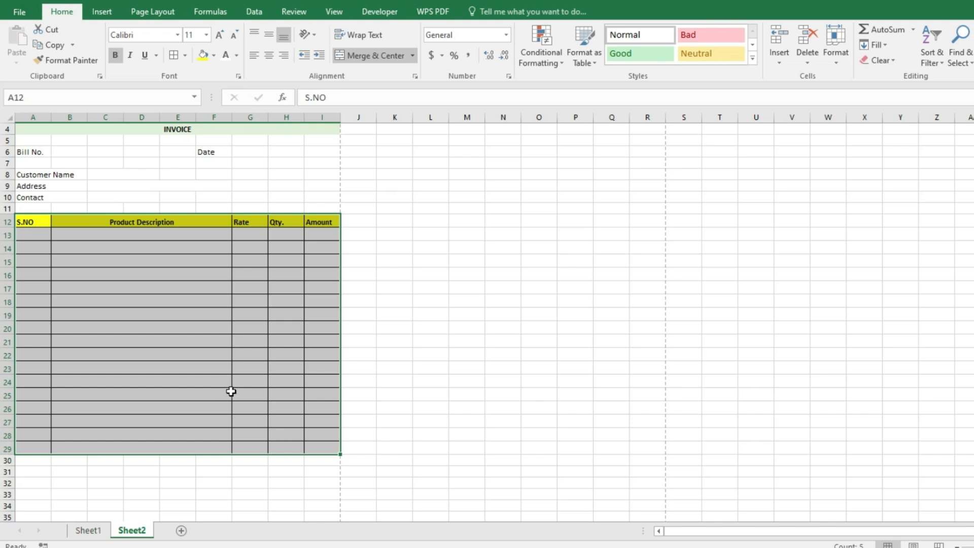
scroll(226, 449, down, 6)
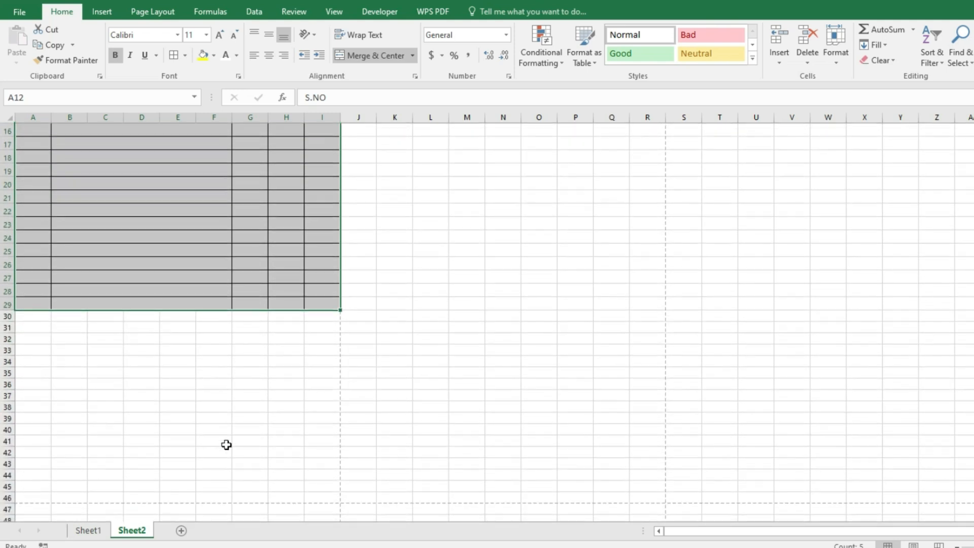
click(220, 382)
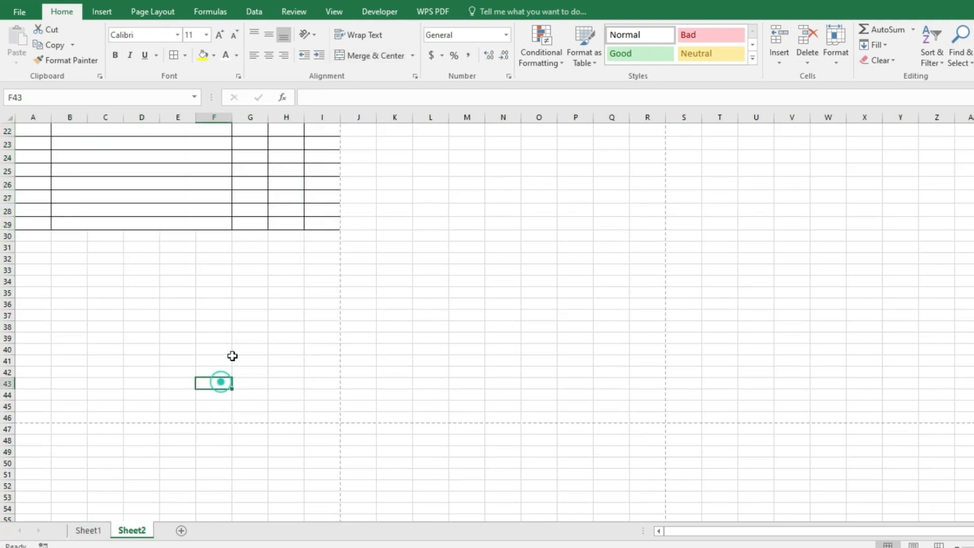
- Set rows 30–33 to row height 18 with the Alt+H, O, H shortcut
click(244, 235)
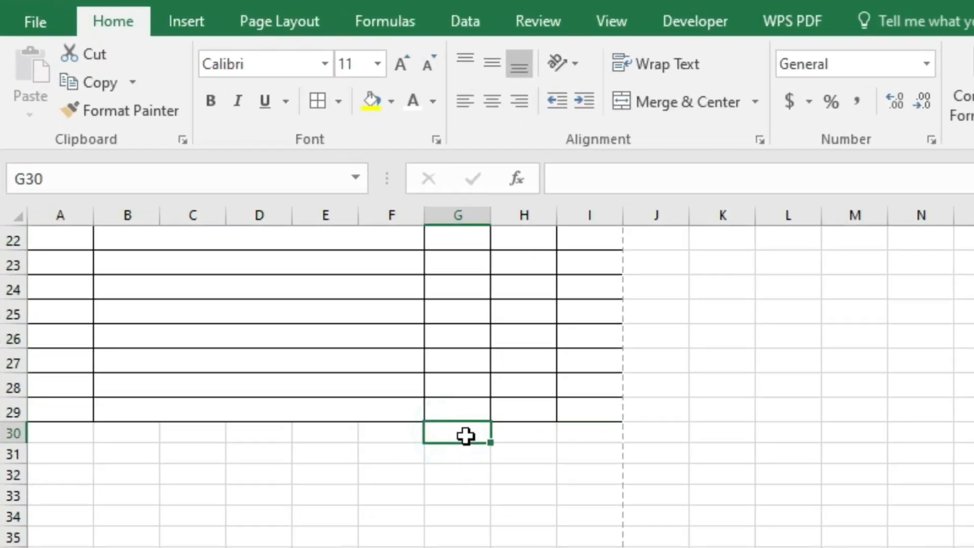
drag(329, 308, 402, 338)
drag(564, 476, 563, 498)
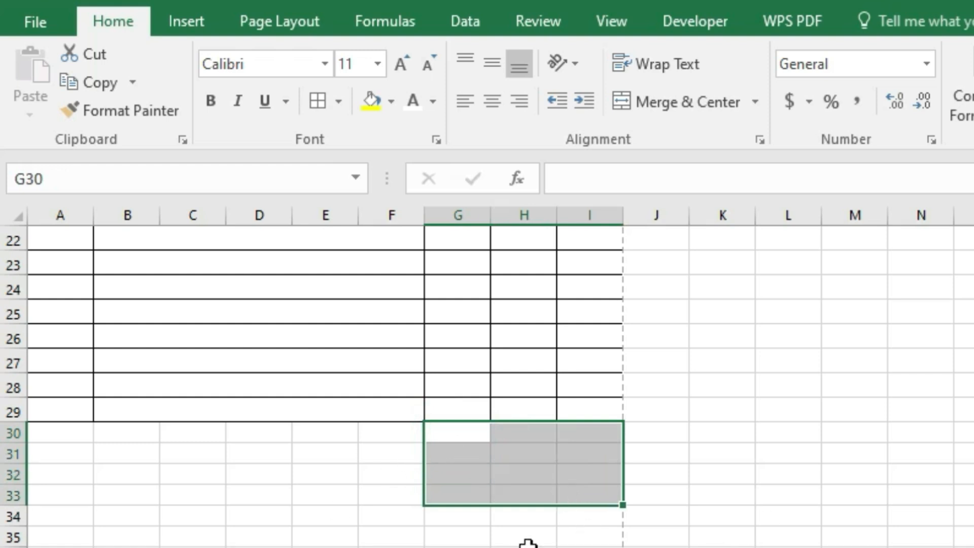
key(alt+h)
text(oh18)
key(Return)
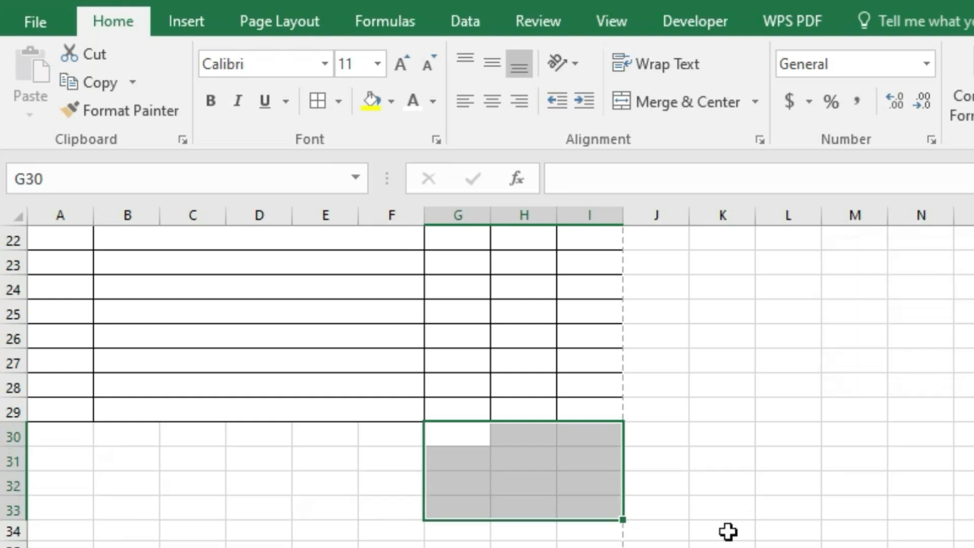
scroll(728, 532, up, 1)
- Type the labels Total, SGST 9%, CGST 9% and GRAND TOTAL in G30:G33
click(461, 436)
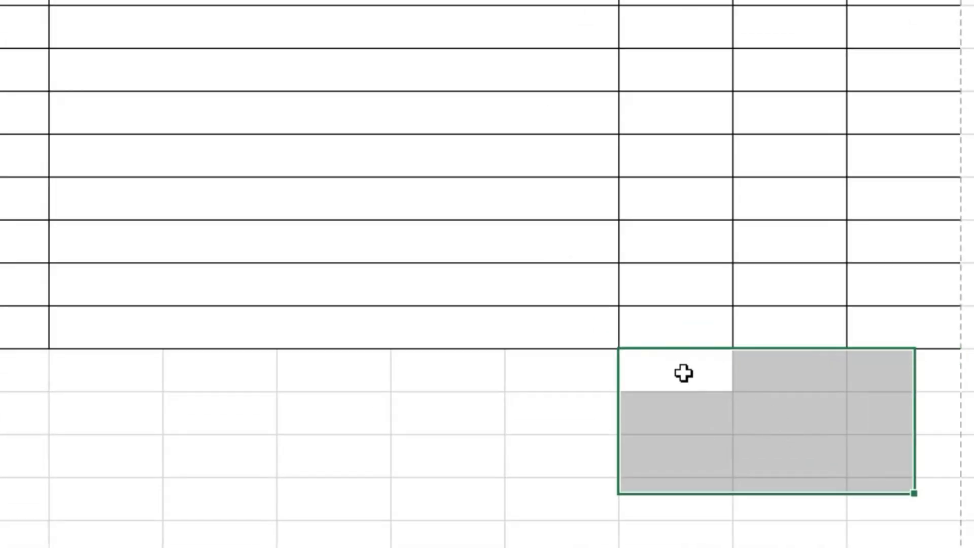
drag(683, 373, 776, 375)
text(Total)
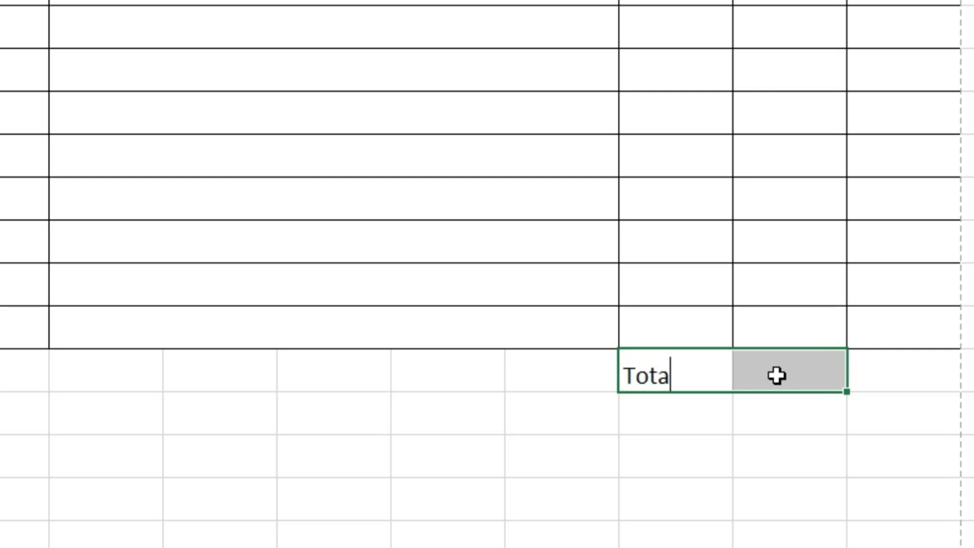
key(Return)
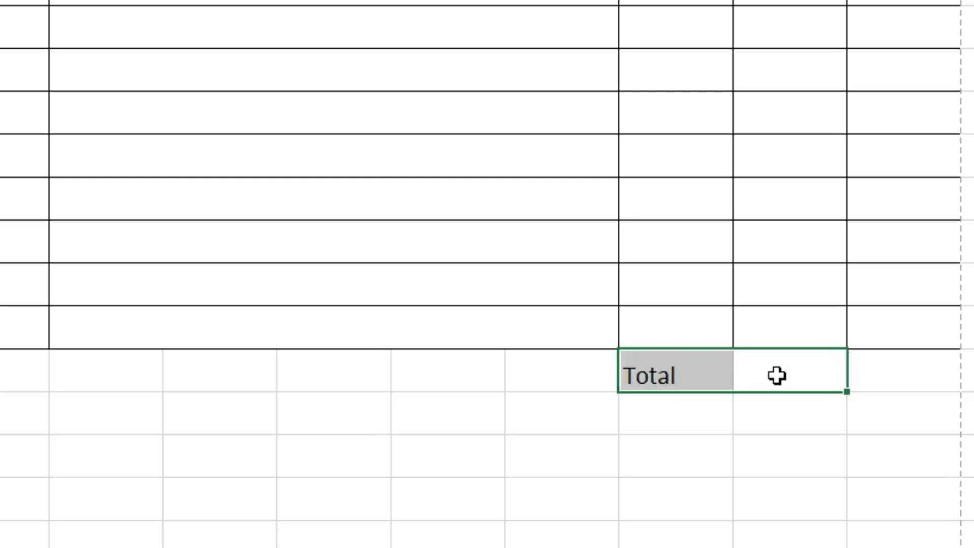
click(700, 412)
double_click(700, 412)
text(Sg)
key(BackSpace)
text(GST 9%)
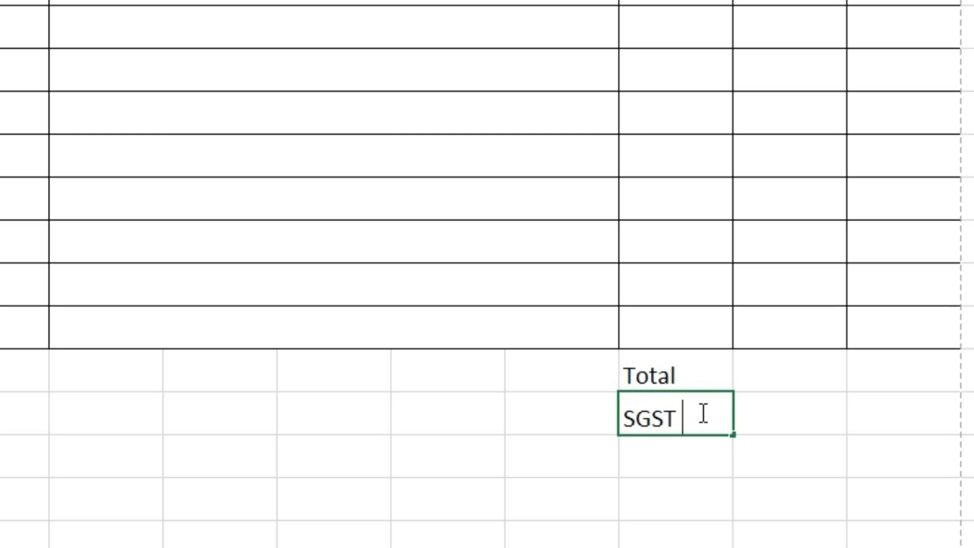
key(Return)
text(CGST)
text( 9%)
key(Return)
text(GRAND TOTAL)
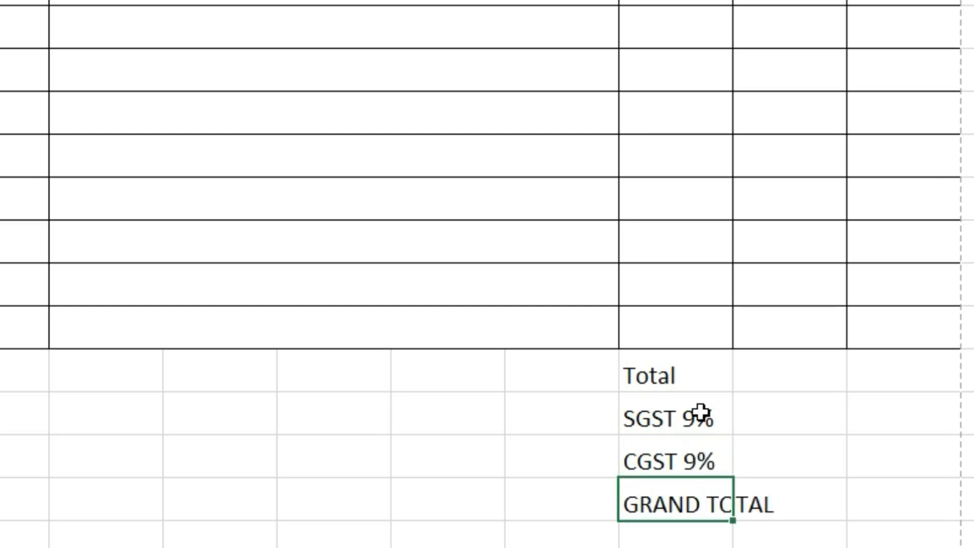
key(Return)
- Merge each label row across columns G–H and increase the indent
drag(667, 312, 762, 462)
click(468, 60)
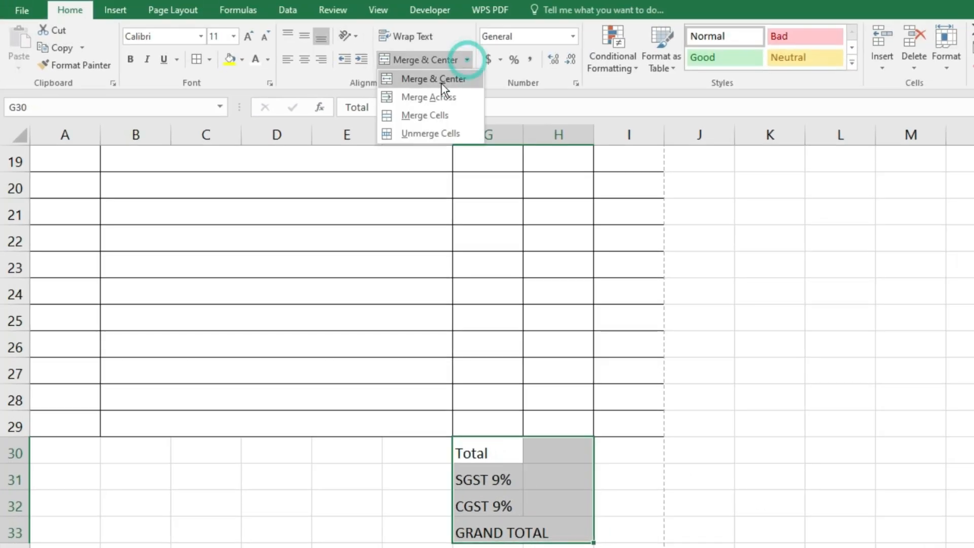
click(440, 97)
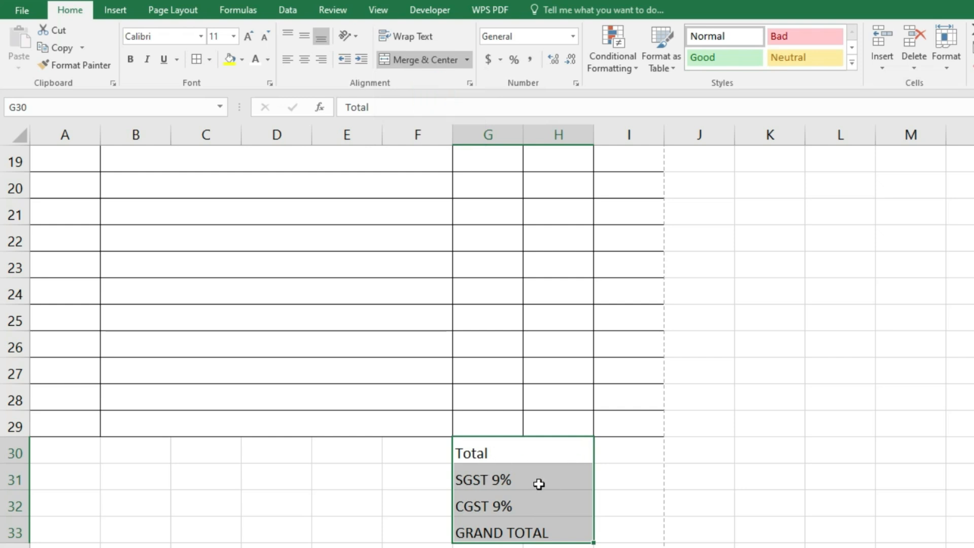
click(360, 59)
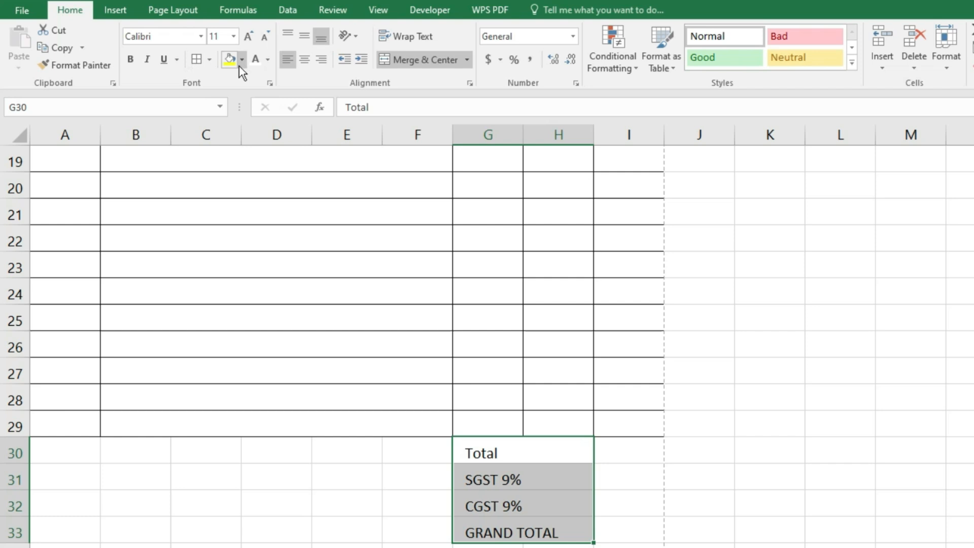
- Make the four total labels bold and left-aligned with one indent level
click(135, 60)
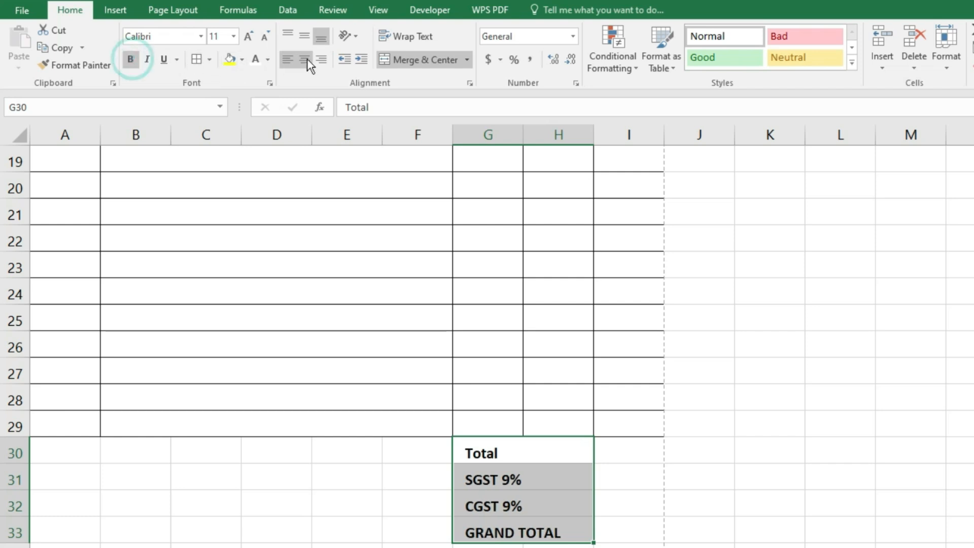
click(306, 59)
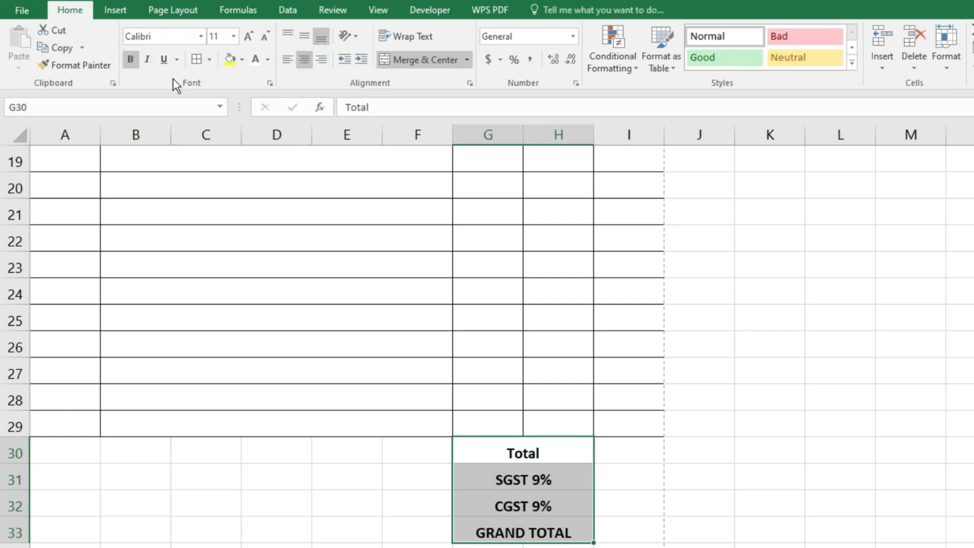
click(288, 59)
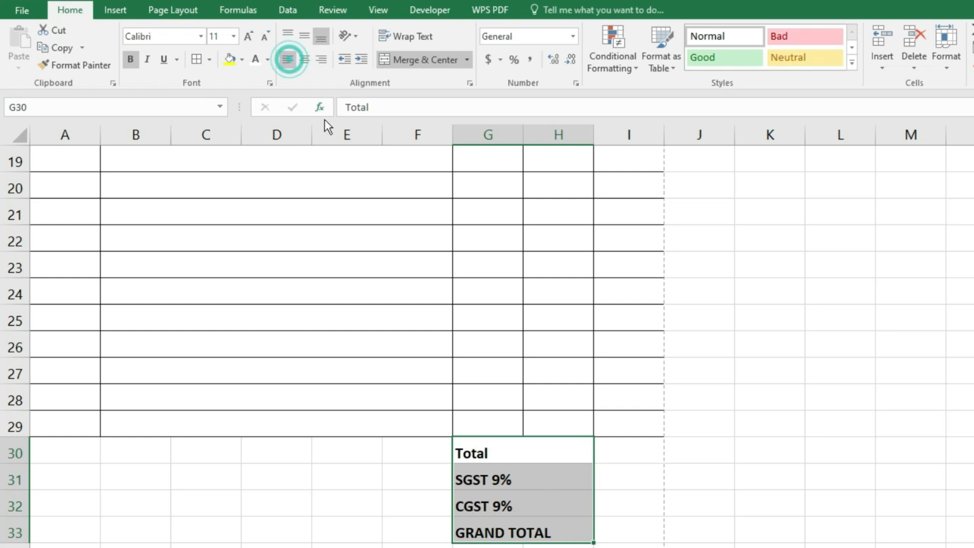
click(362, 59)
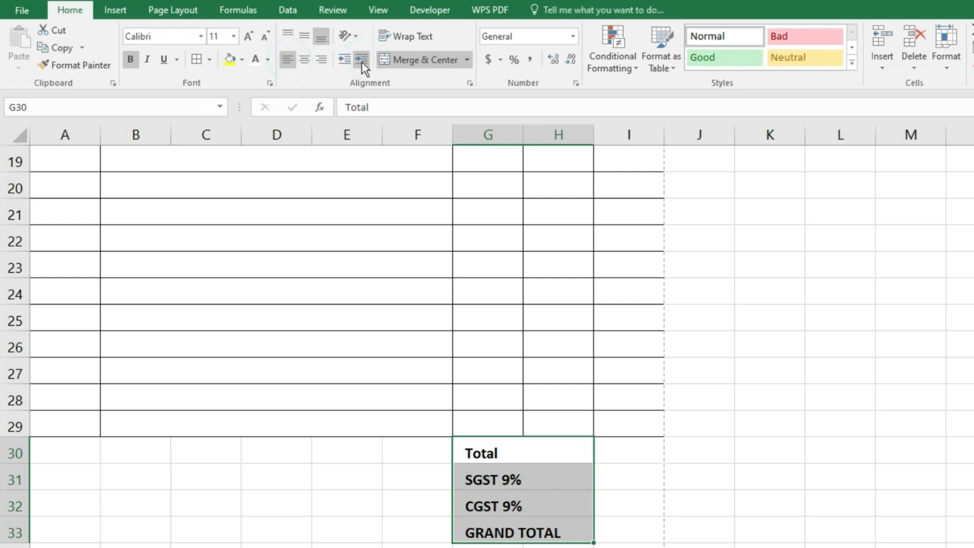
- Add all borders to the totals block G30:I33 and enlarge its text to size 12
drag(629, 447, 627, 533)
drag(488, 448, 609, 517)
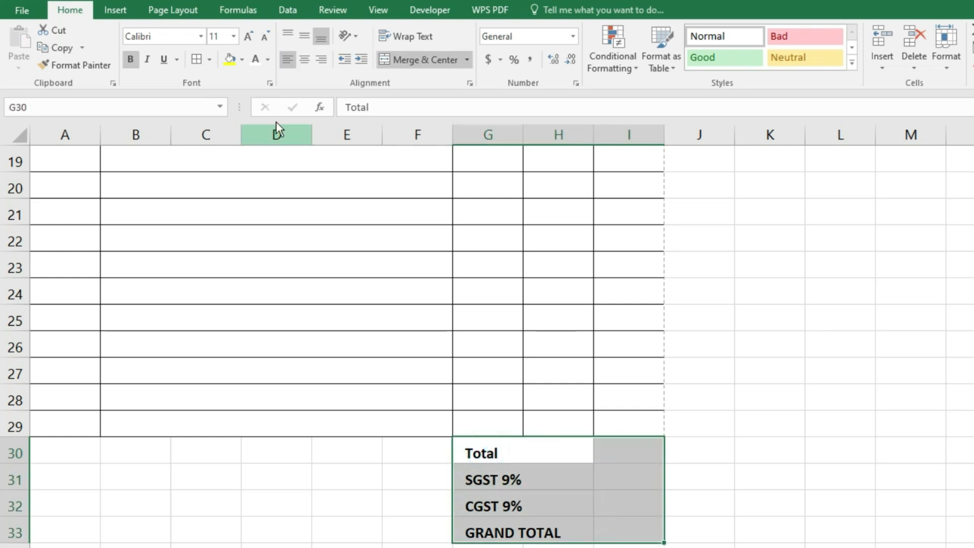
click(197, 59)
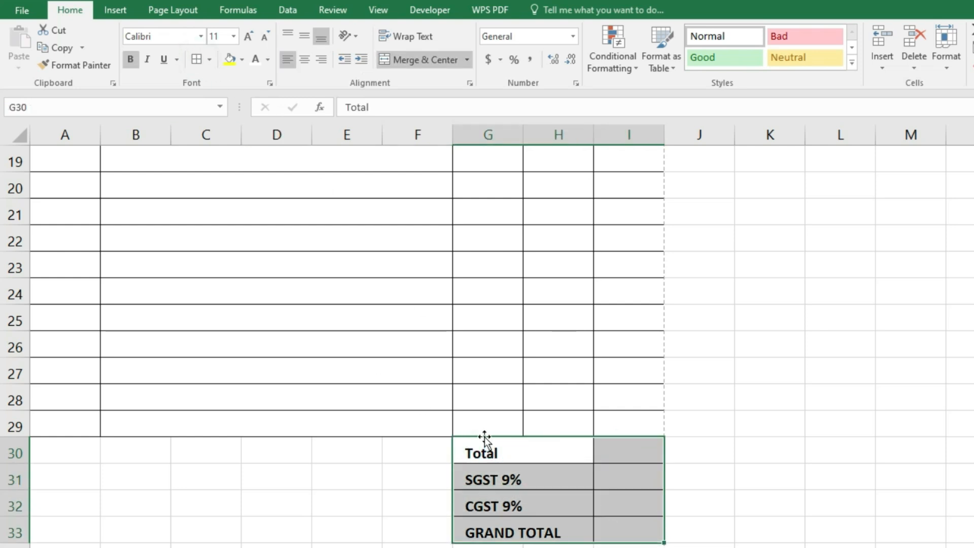
click(248, 37)
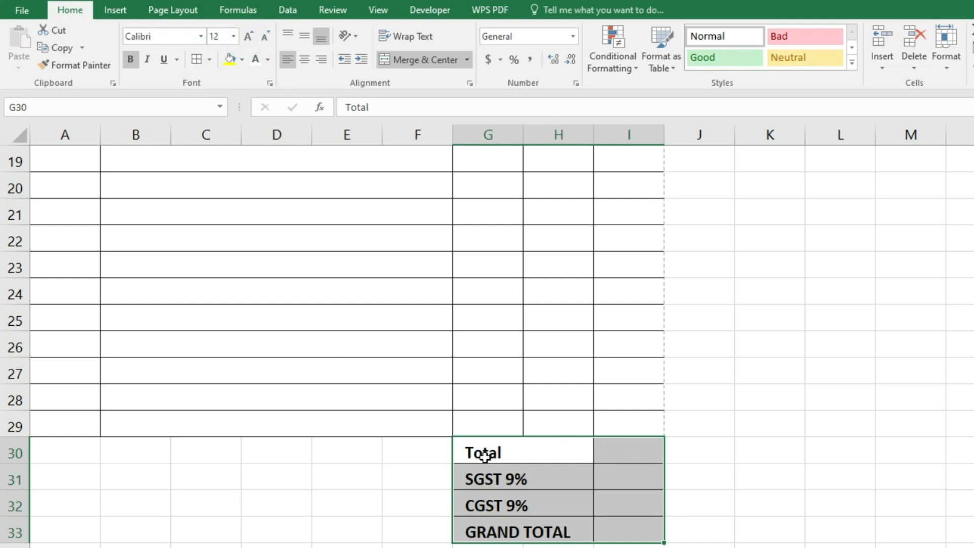
- Fill the Total–CGST rows light gold and the GRAND TOTAL row light blue
drag(514, 453, 615, 451)
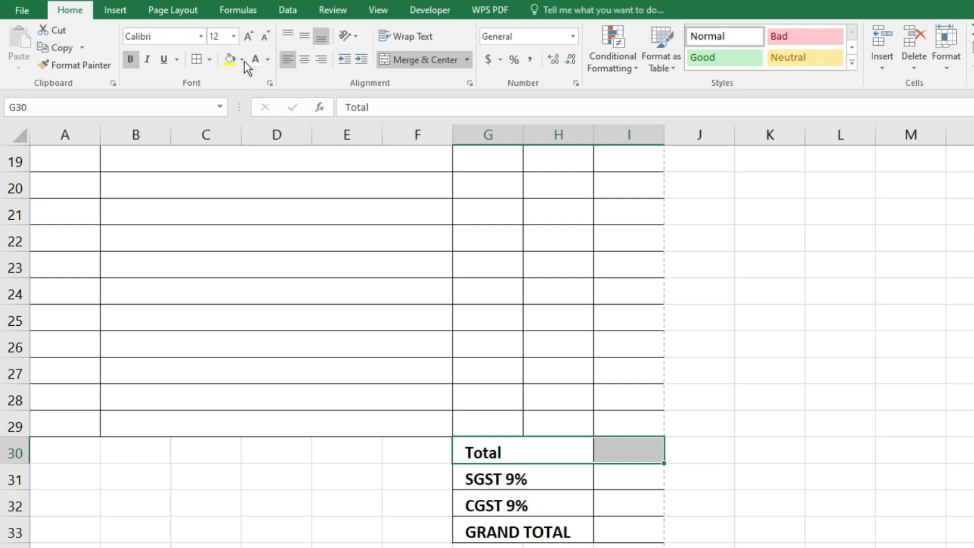
drag(512, 453, 629, 506)
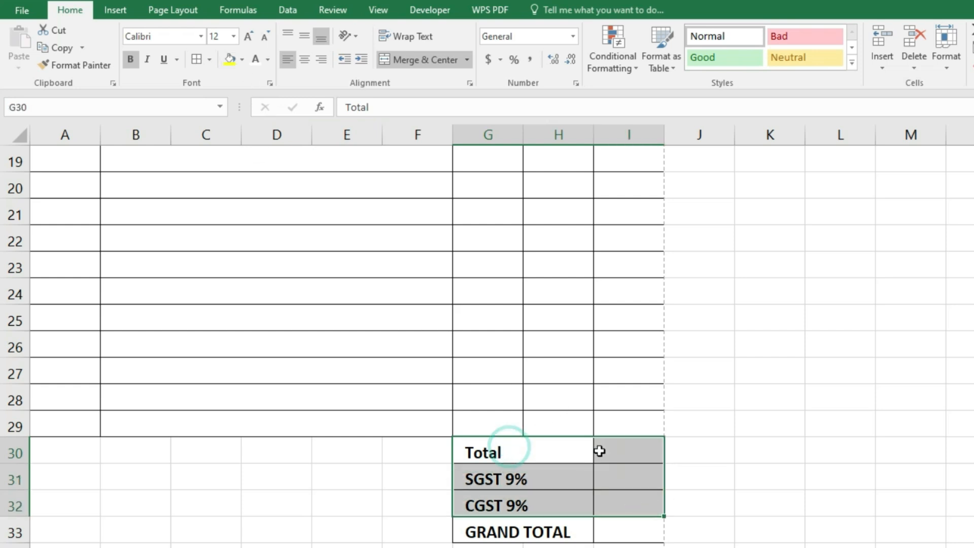
click(245, 60)
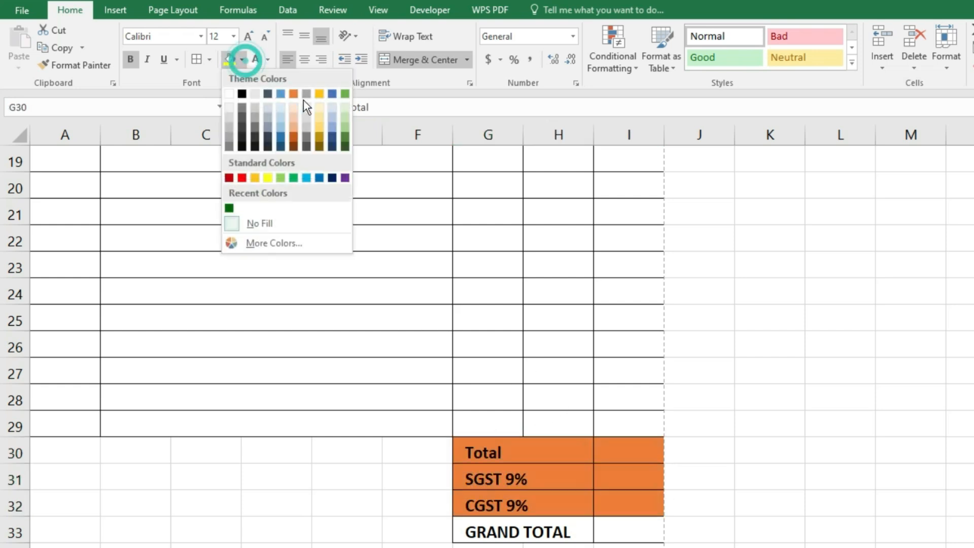
click(322, 107)
drag(507, 532, 616, 531)
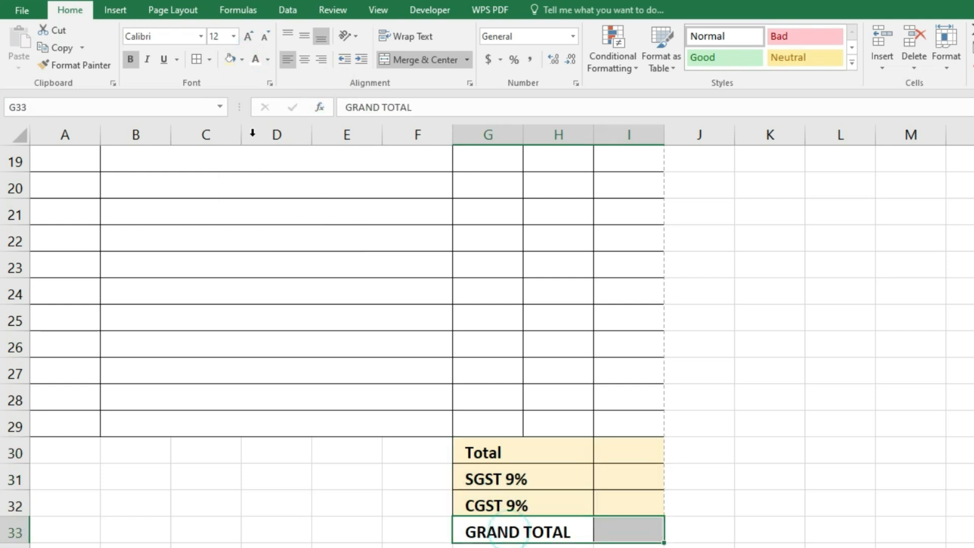
click(243, 61)
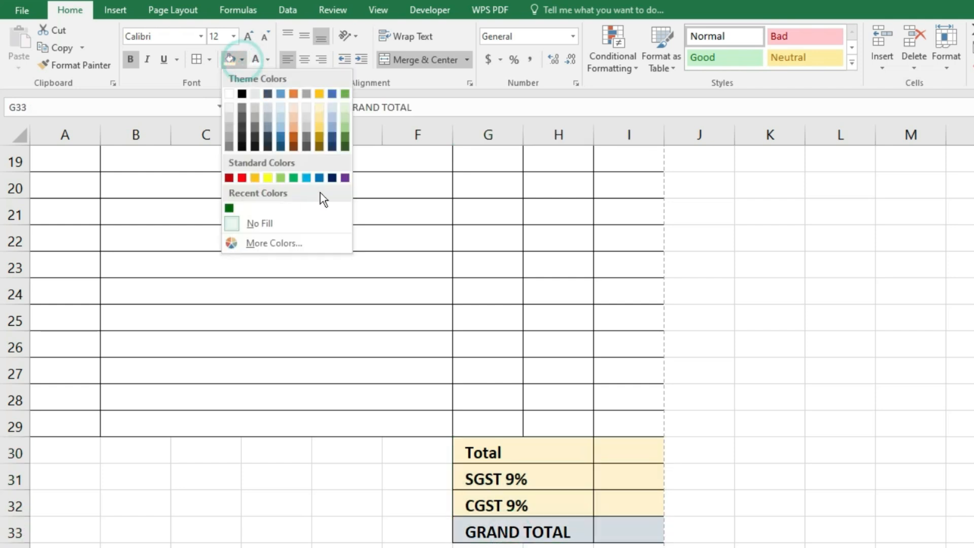
click(337, 111)
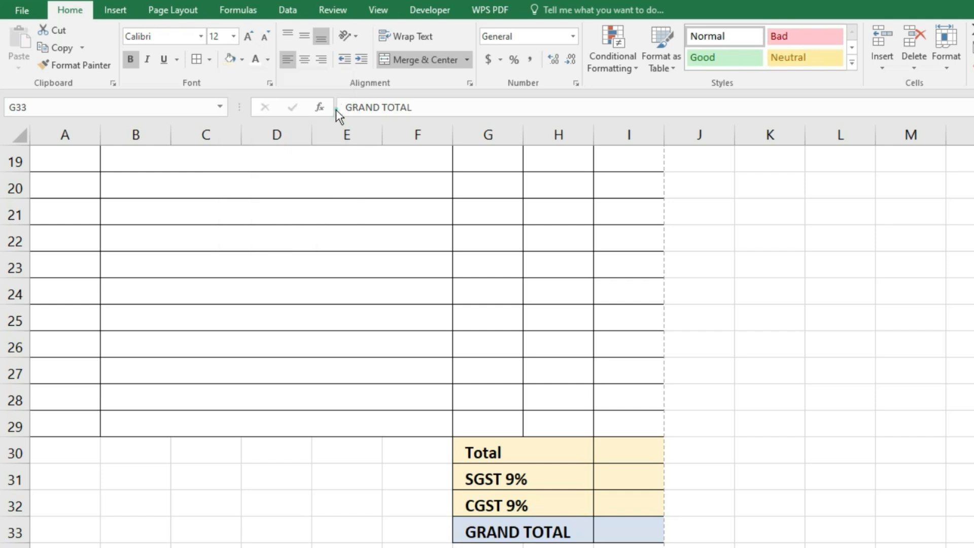
scroll(757, 479, down, 4)
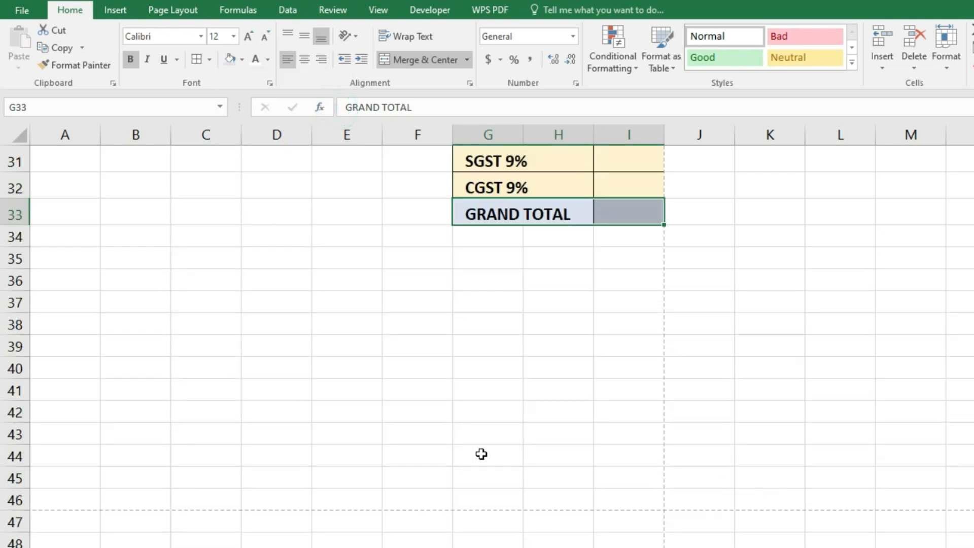
- Merge G42:I42 and enter the caption AUTHORIZED SIGNATORY
drag(468, 408, 643, 405)
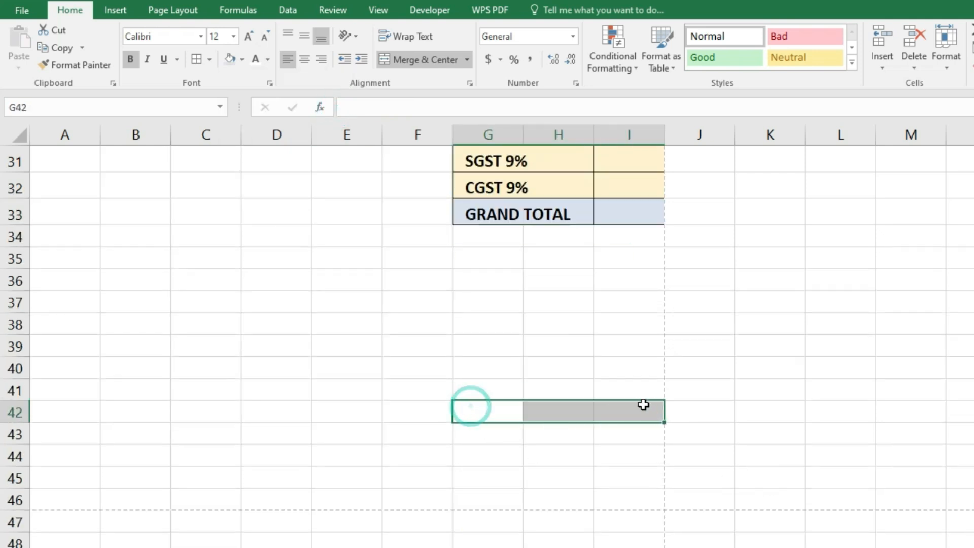
click(399, 60)
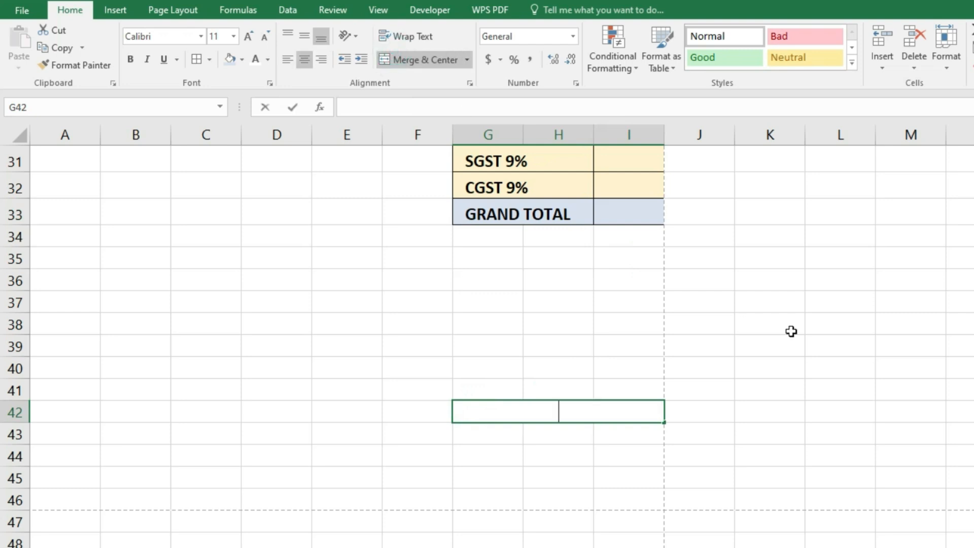
text(AUTHORIZED SIGNATORY)
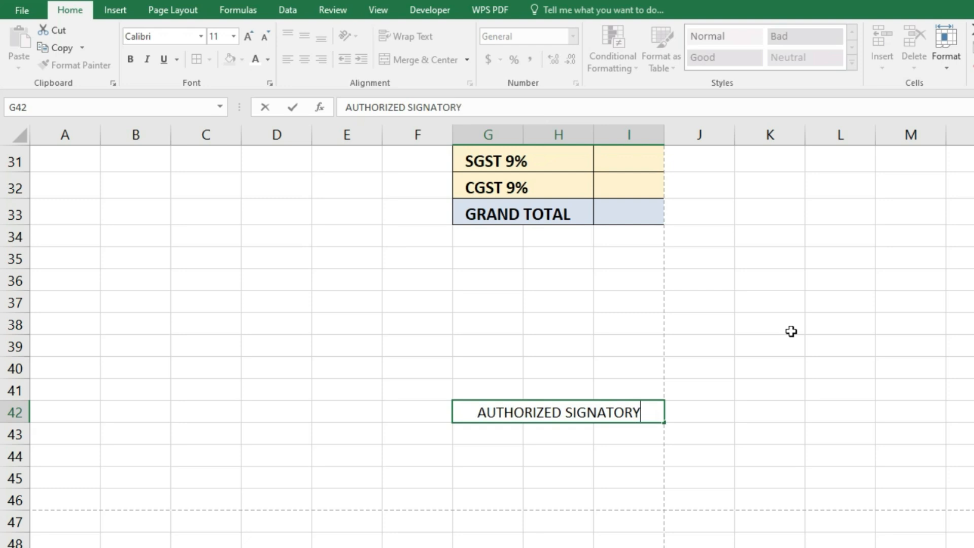
- Add an underscore signature line merged across G41:I41 and bold both rows
drag(476, 391, 626, 394)
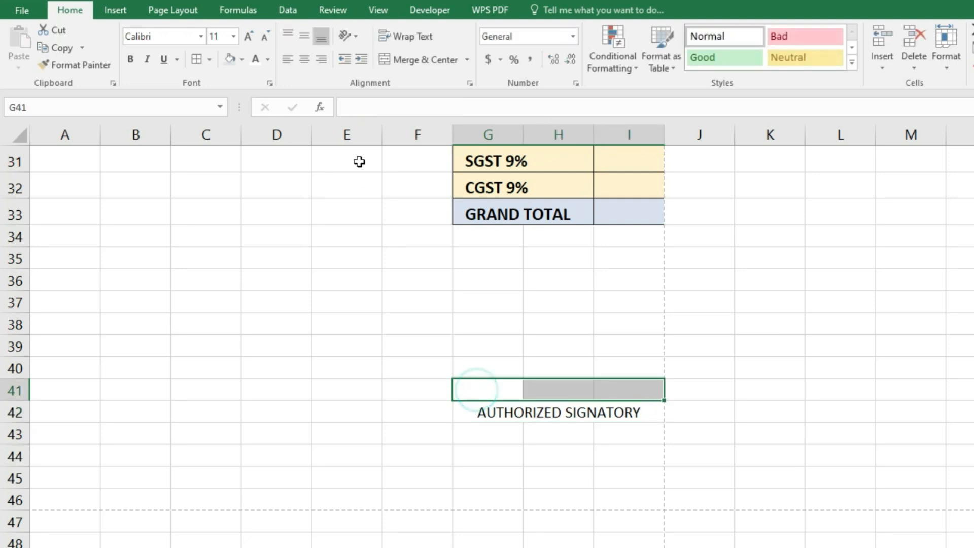
click(400, 67)
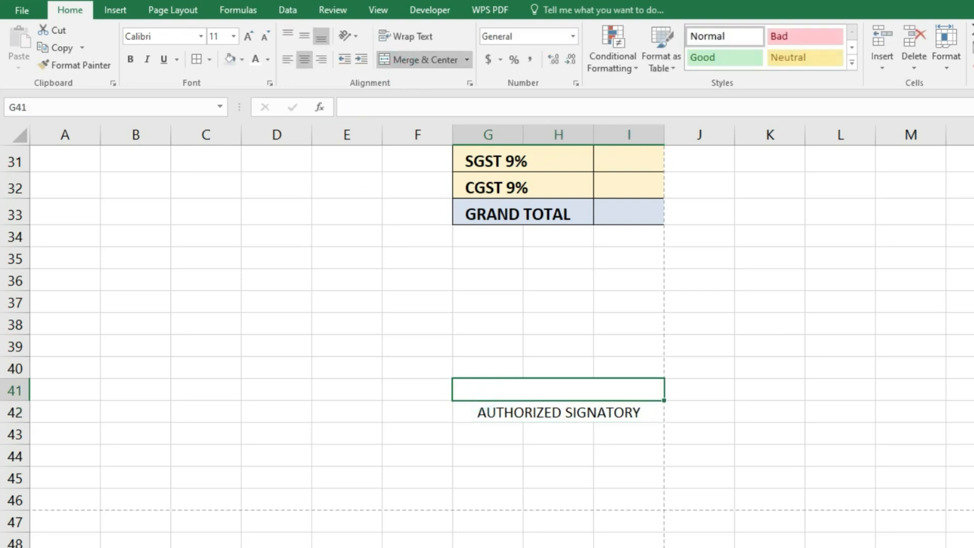
text(________________________)
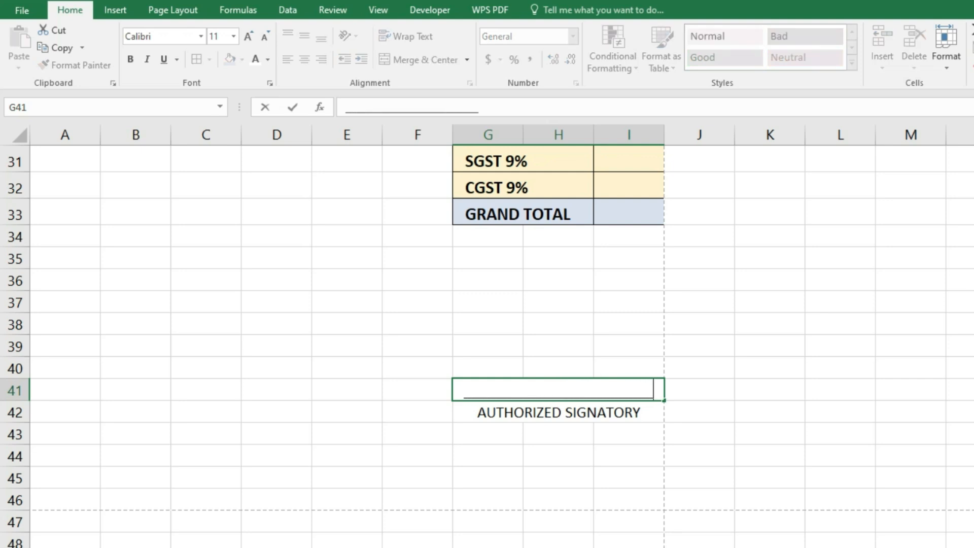
click(700, 456)
drag(561, 391, 566, 408)
click(133, 58)
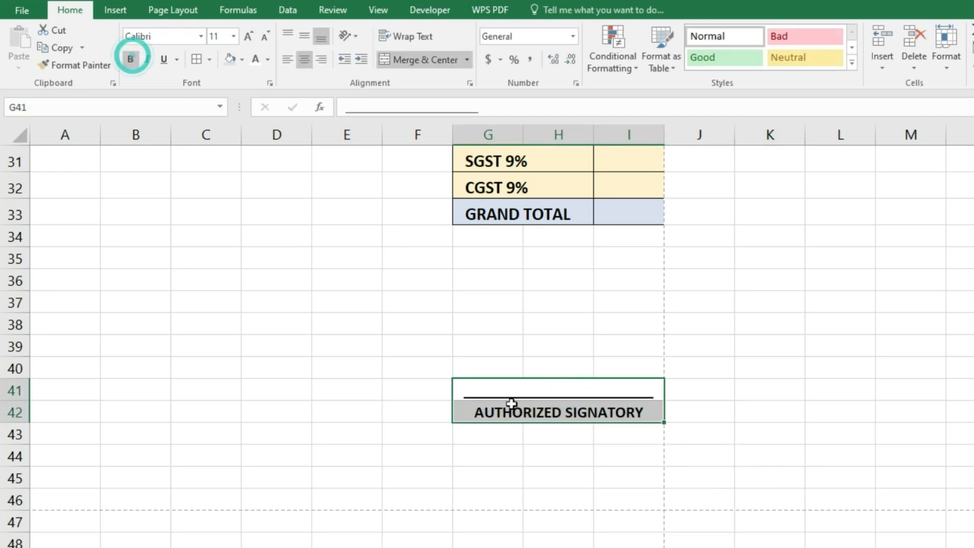
scroll(705, 380, up, 10)
drag(66, 267, 424, 366)
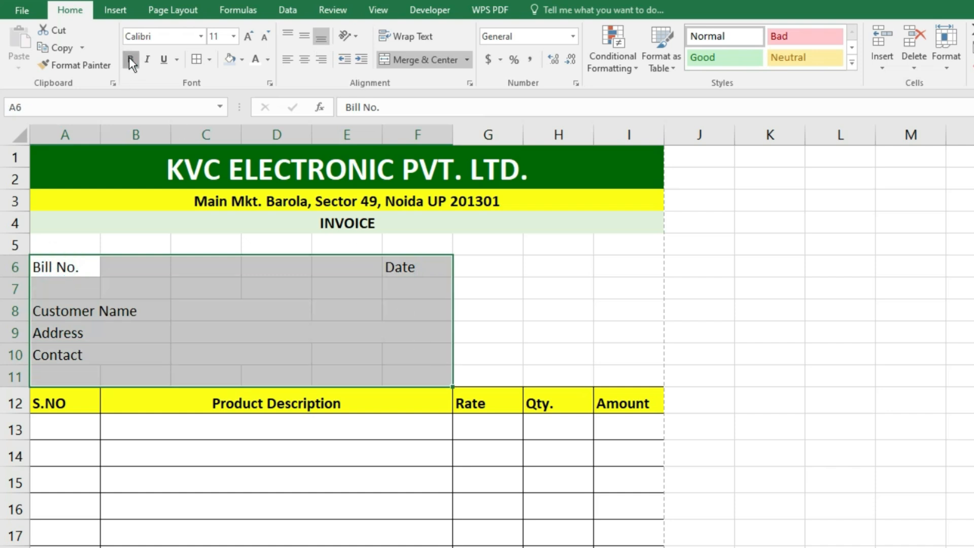
- Bold the invoice labels Bill No., Date, Customer Name, Address and Contact
click(130, 59)
scroll(162, 423, down, 2)
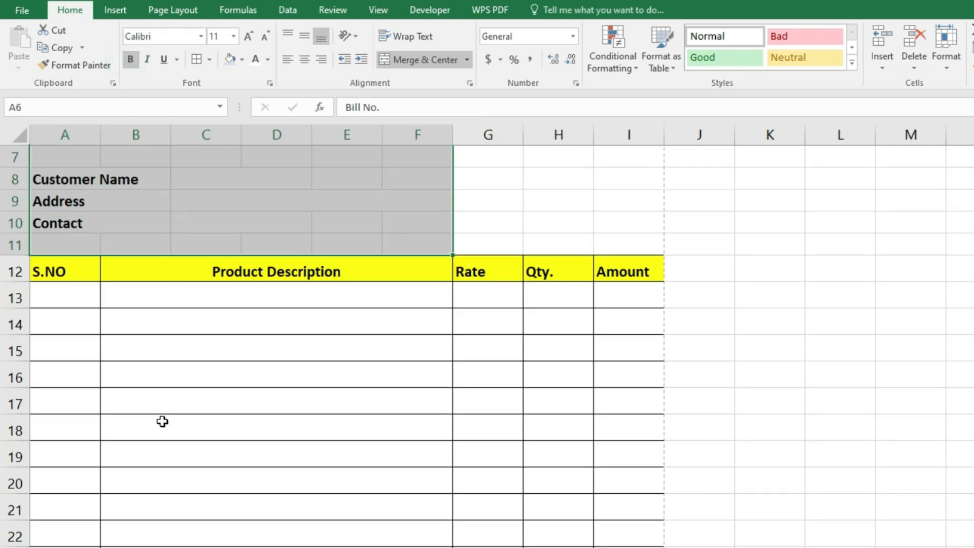
scroll(131, 357, up, 1)
- Enter Monitor as the first product description in B13
click(80, 363)
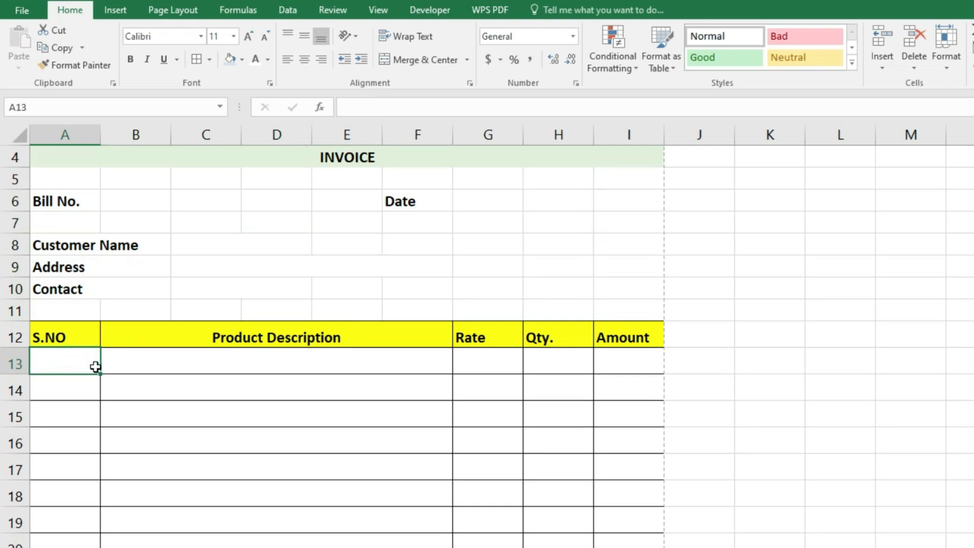
click(181, 354)
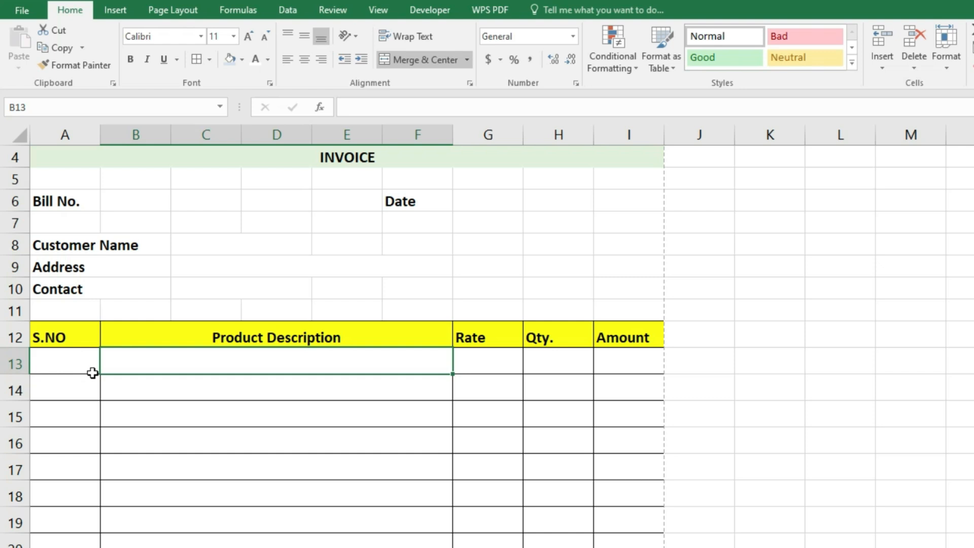
text(Monitor)
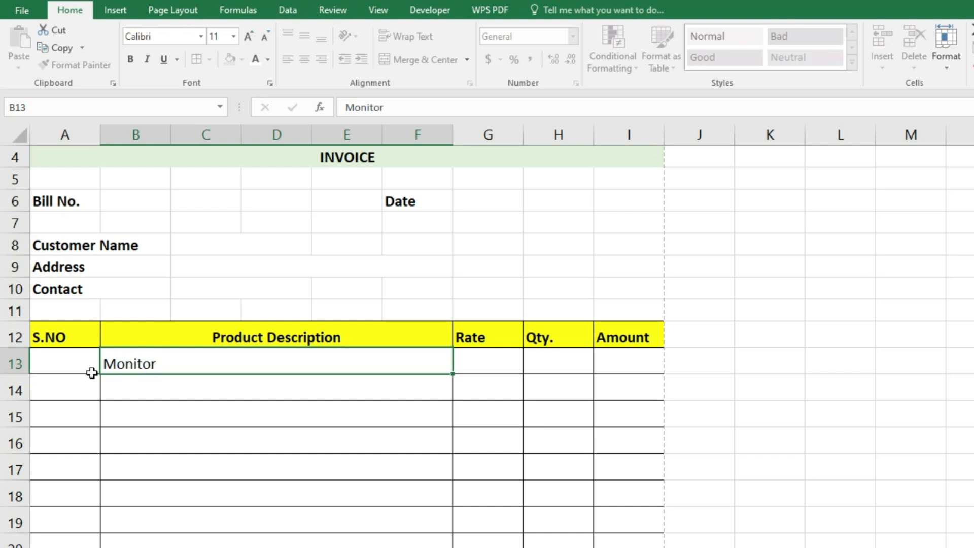
key(Return)
click(86, 361)
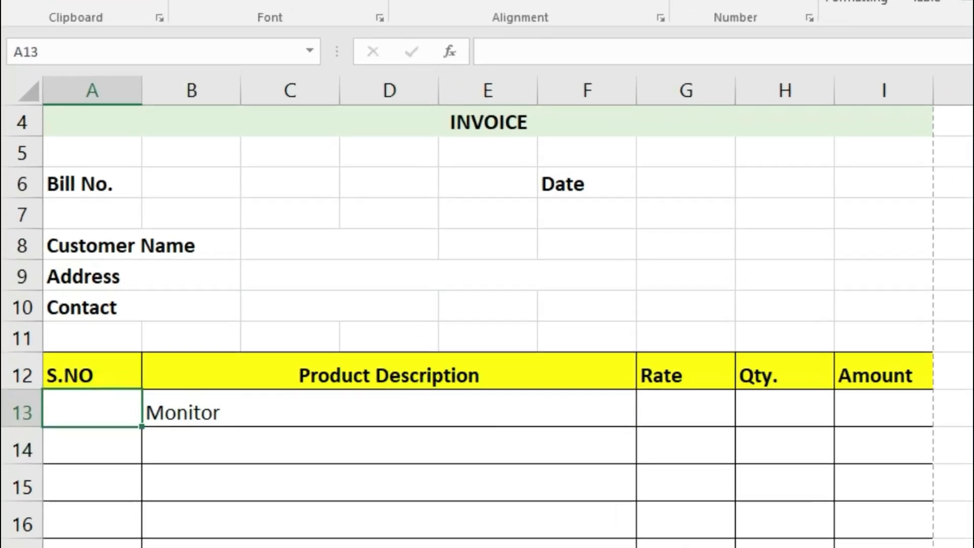
- Enter =IF(B13<>"",ROW(A1),"") in A13 so the serial number shows 1
text(=if)
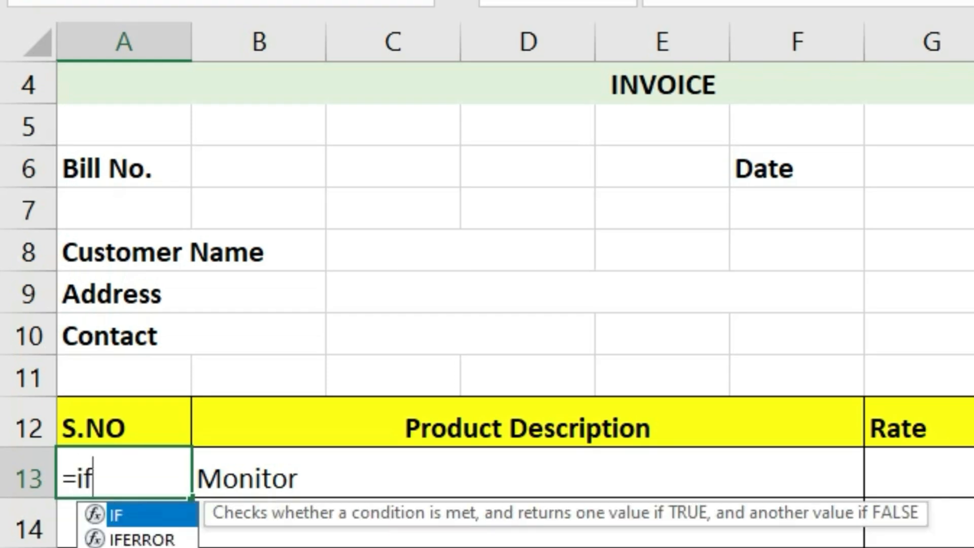
key(Tab)
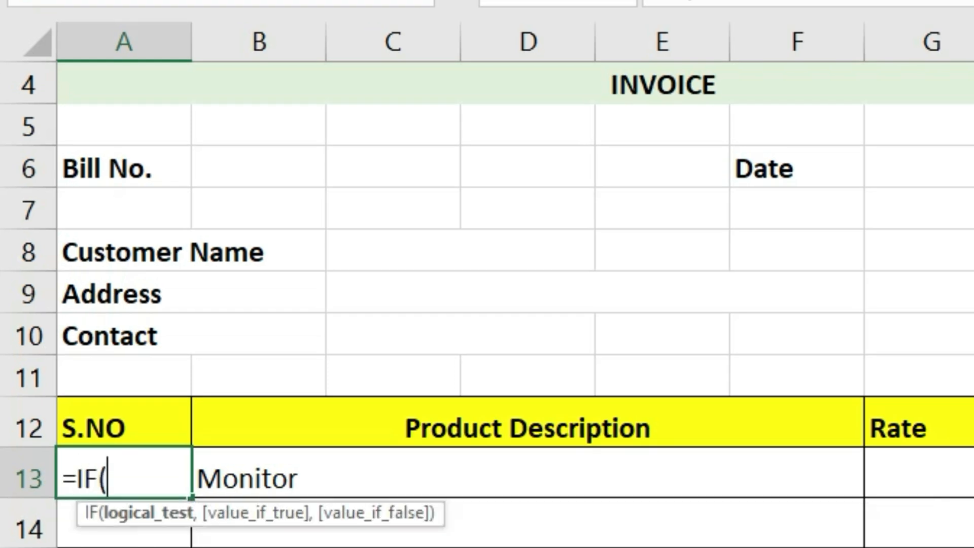
click(287, 473)
text(<>"")
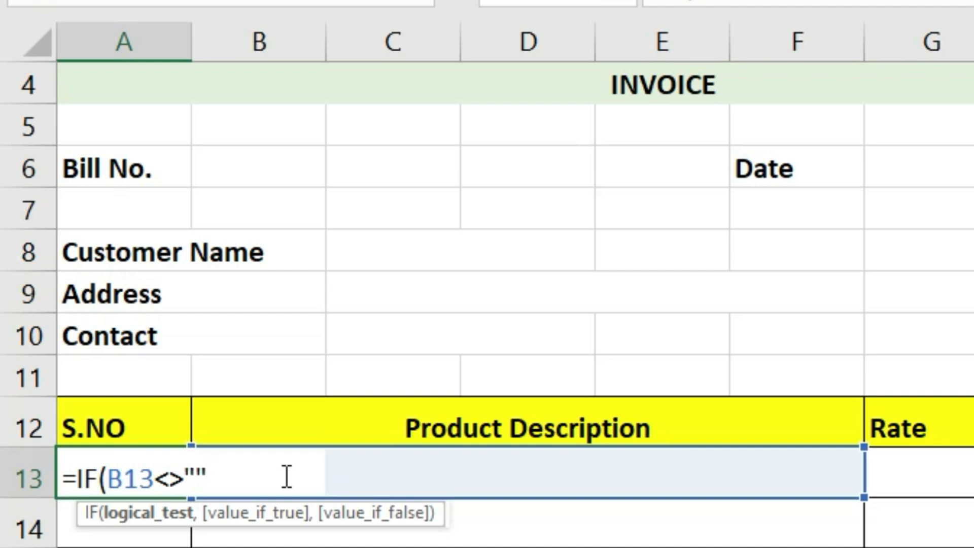
text(,row)
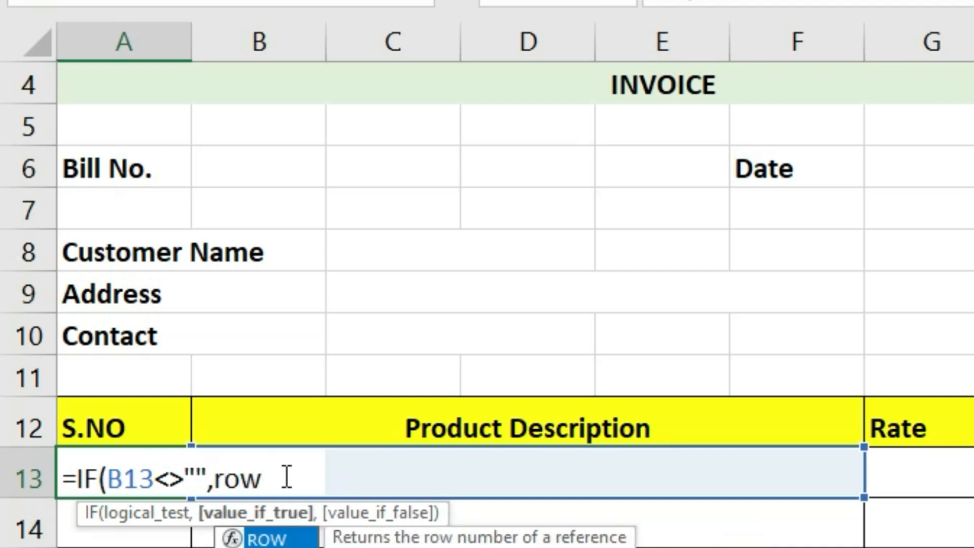
key(Tab)
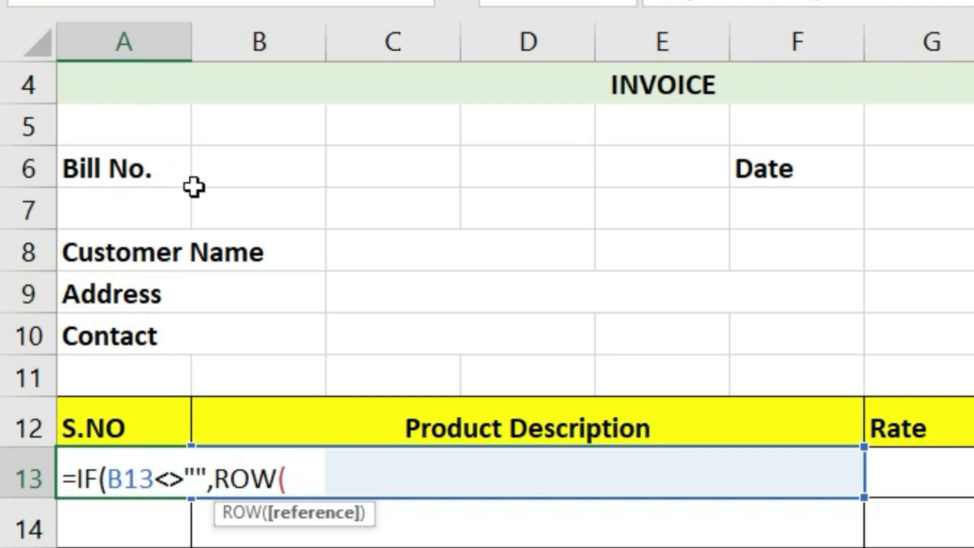
scroll(194, 188, up, 1)
click(203, 103)
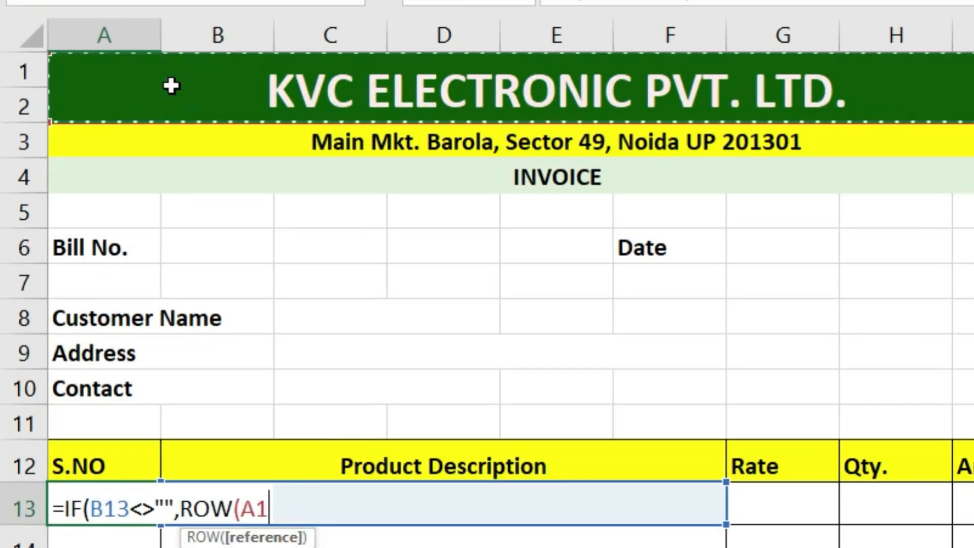
text(),)
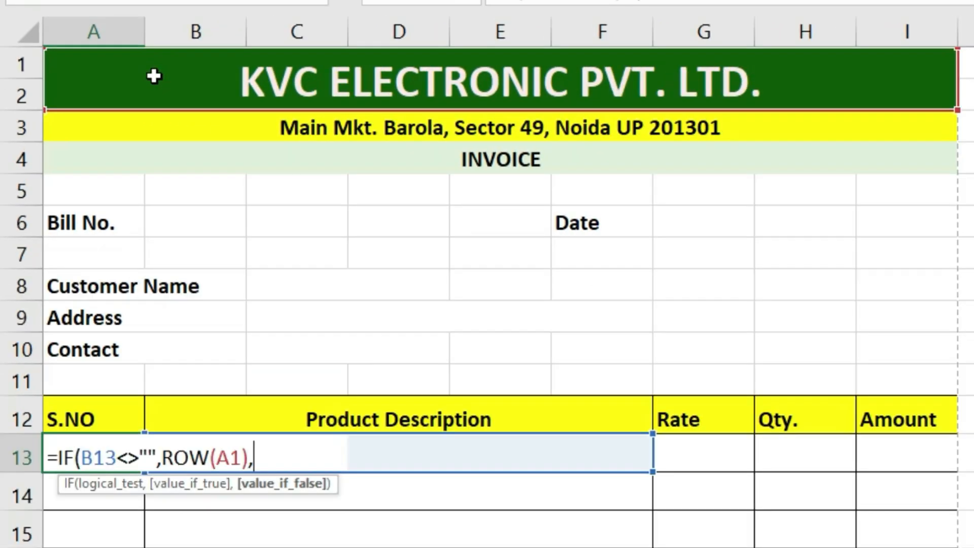
text("")
key(Return)
key(Return)
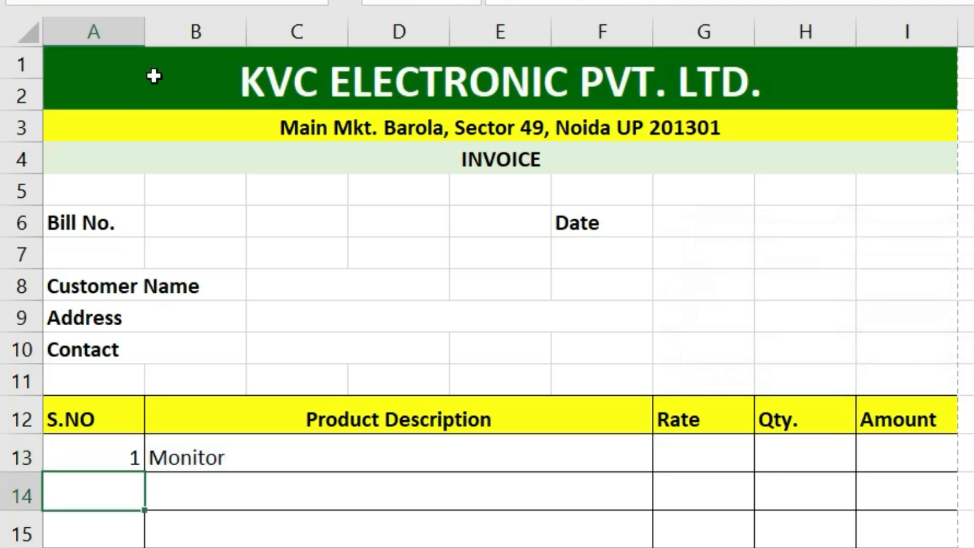
- Enter Keyboard as the second product in B14
double_click(226, 496)
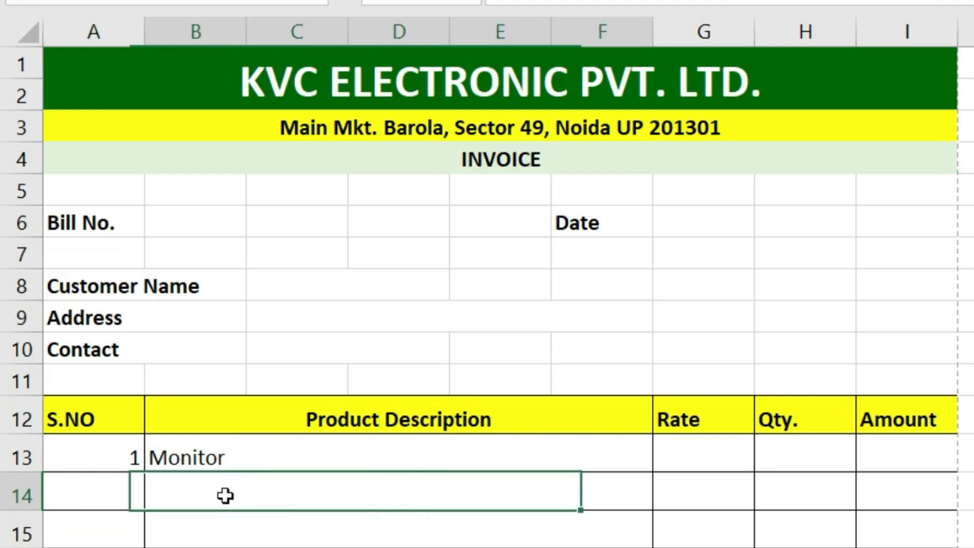
text(Keyboard)
key(Return)
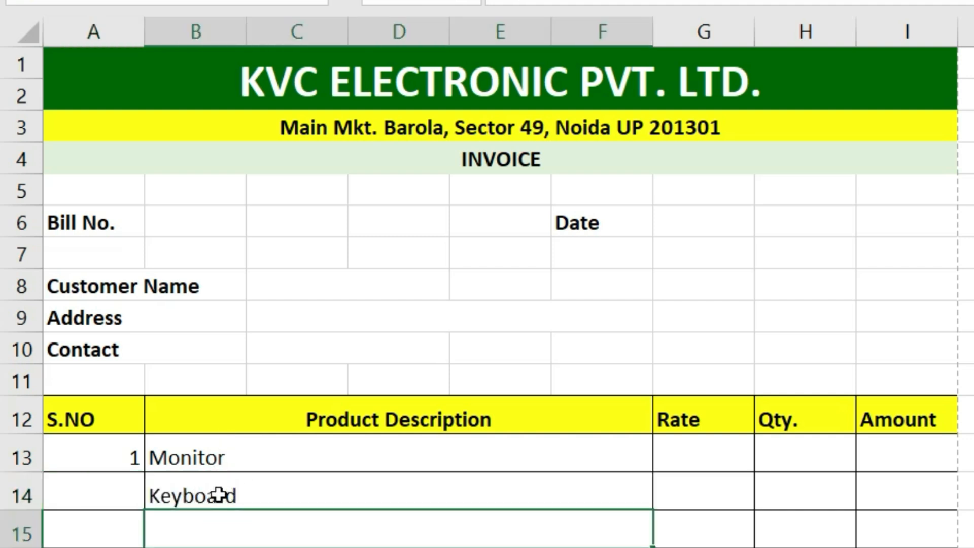
- Fill the serial-number formula from A13 down to A29 and test it with products Mouse and Keyboard
click(109, 457)
drag(145, 472, 124, 316)
scroll(357, 418, up, 4)
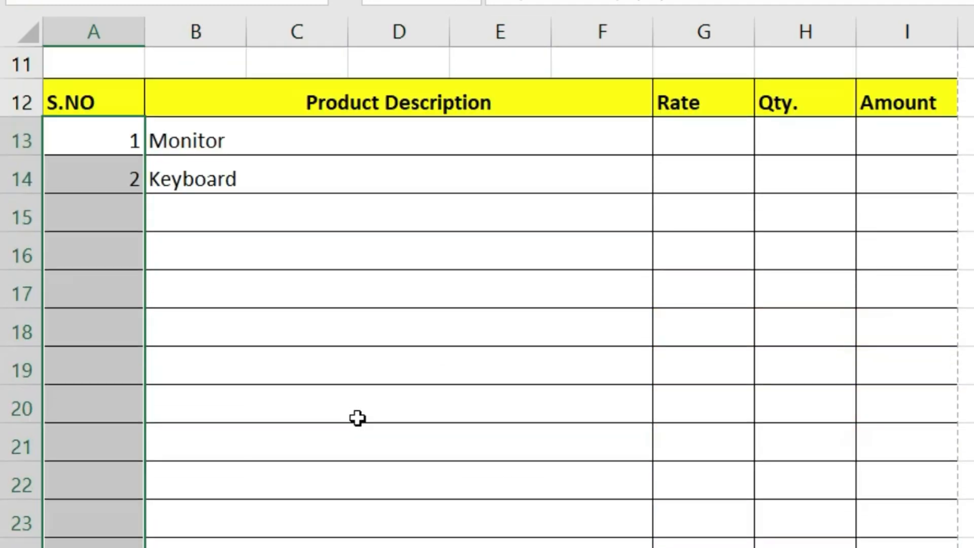
scroll(357, 418, up, 1)
click(211, 312)
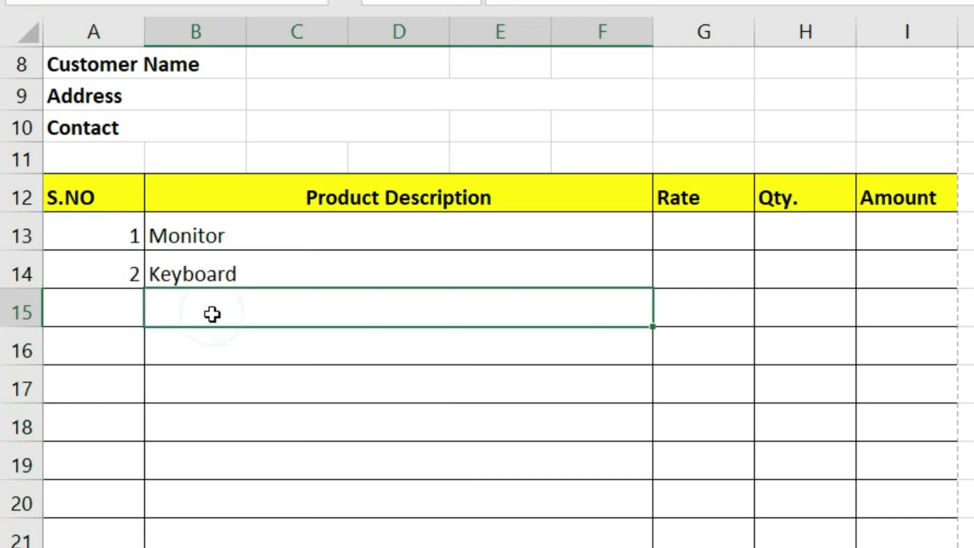
text(Mouse)
key(Return)
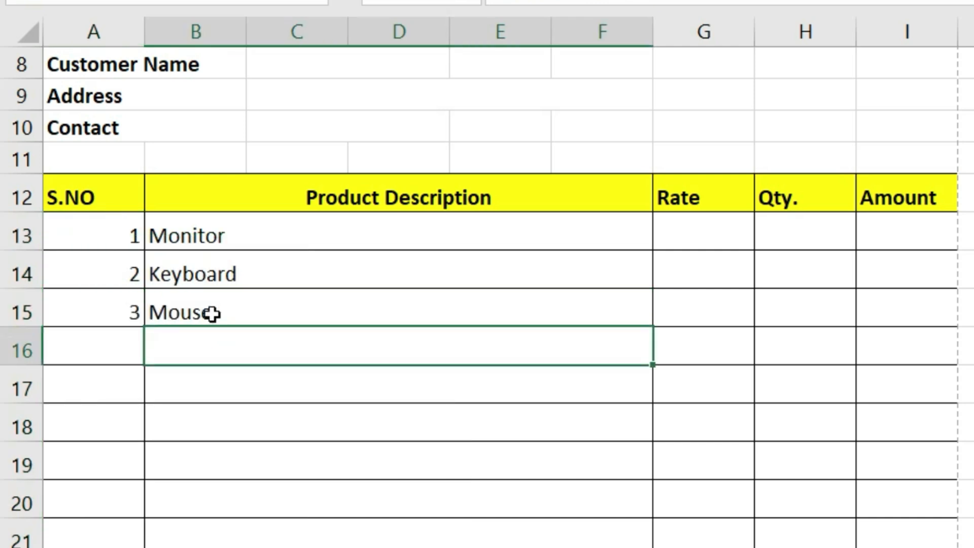
text(Keyboard)
key(Return)
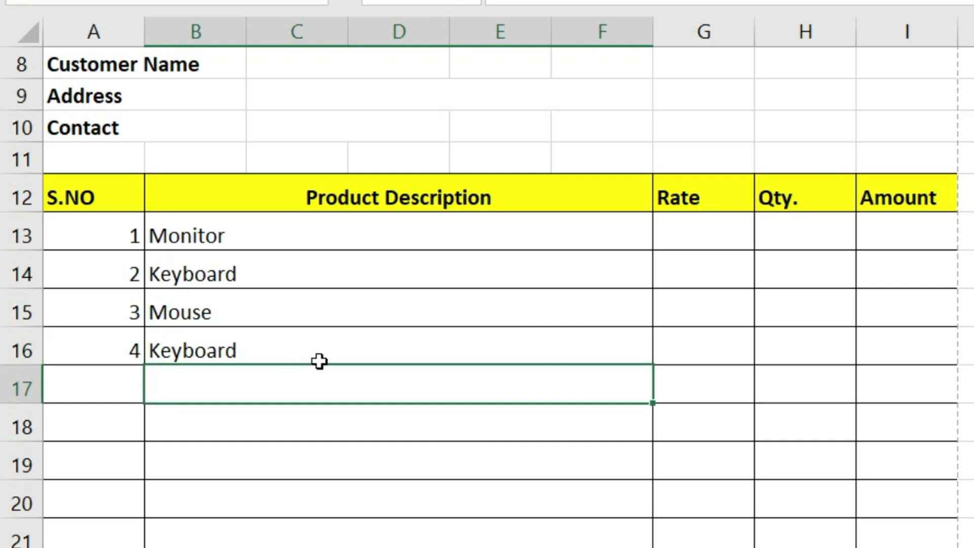
- Clear the test product descriptions so the S.NO column shows blank
drag(207, 235, 207, 367)
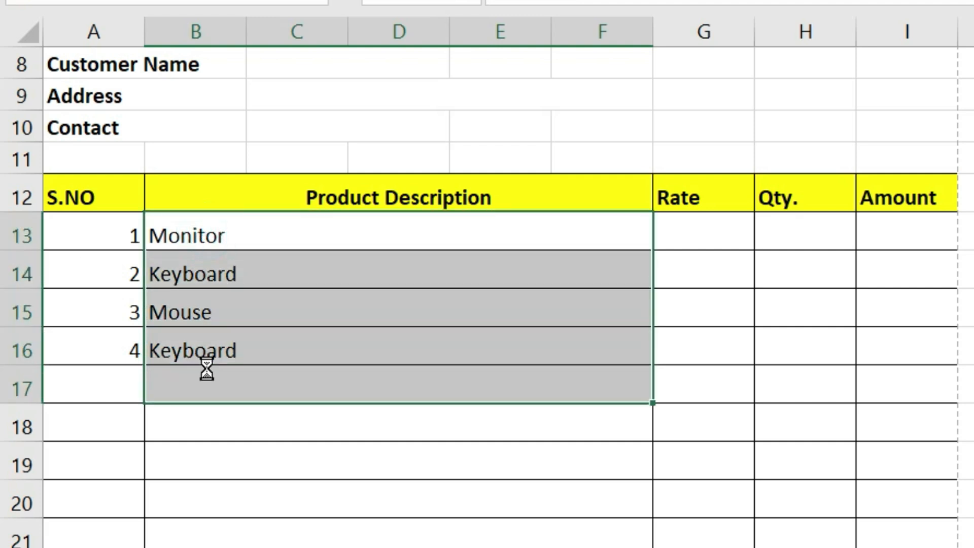
key(Delete)
drag(103, 229, 117, 496)
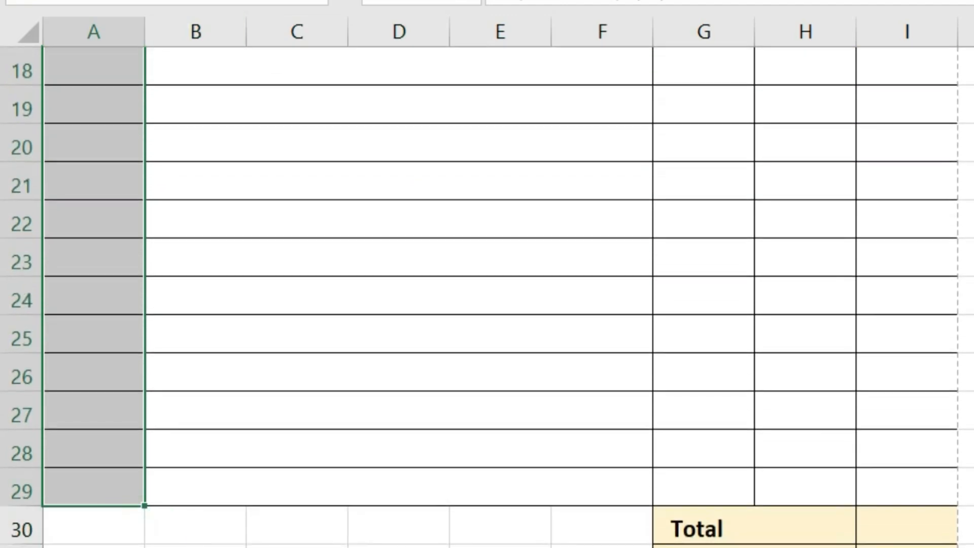
scroll(487, 294, up, 5)
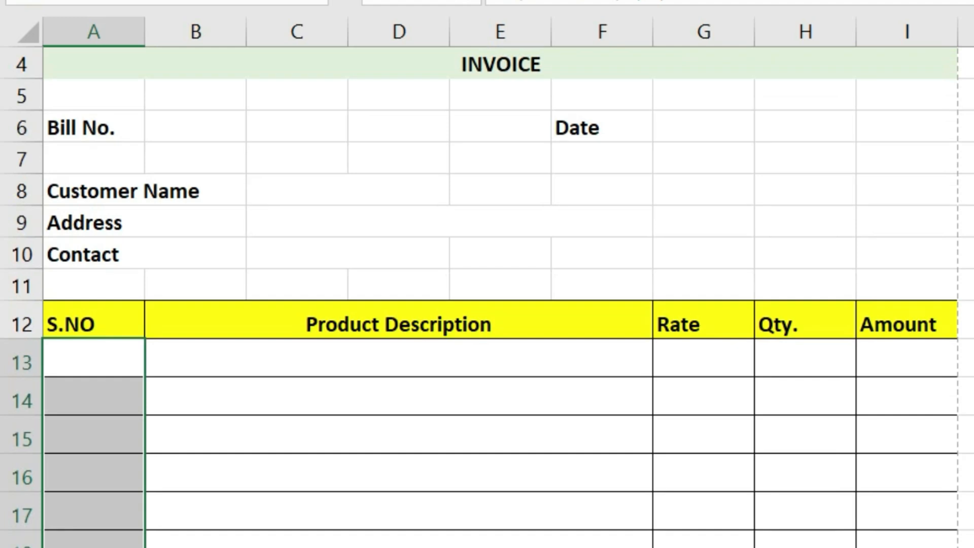
scroll(665, 535, up, 1)
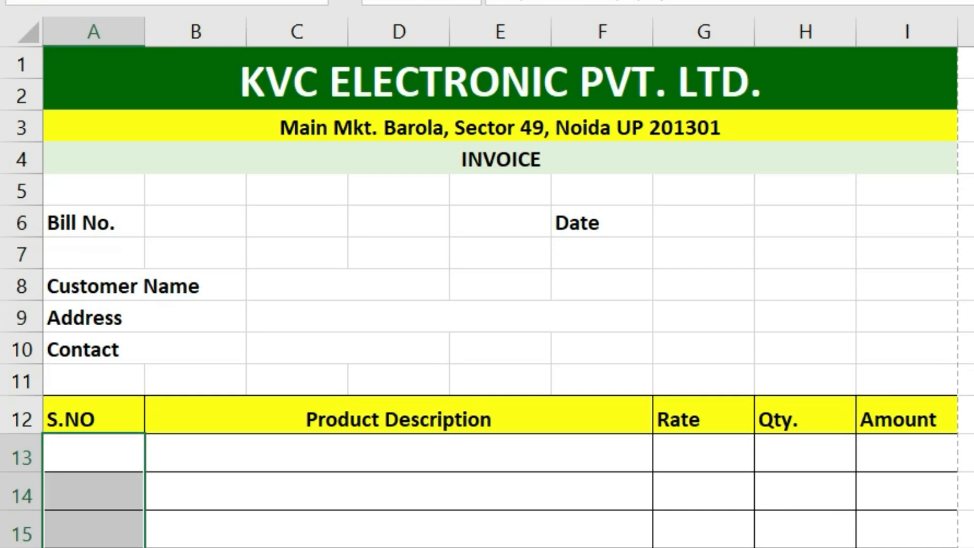
scroll(731, 462, down, 4)
scroll(731, 462, down, 2)
scroll(731, 462, up, 6)
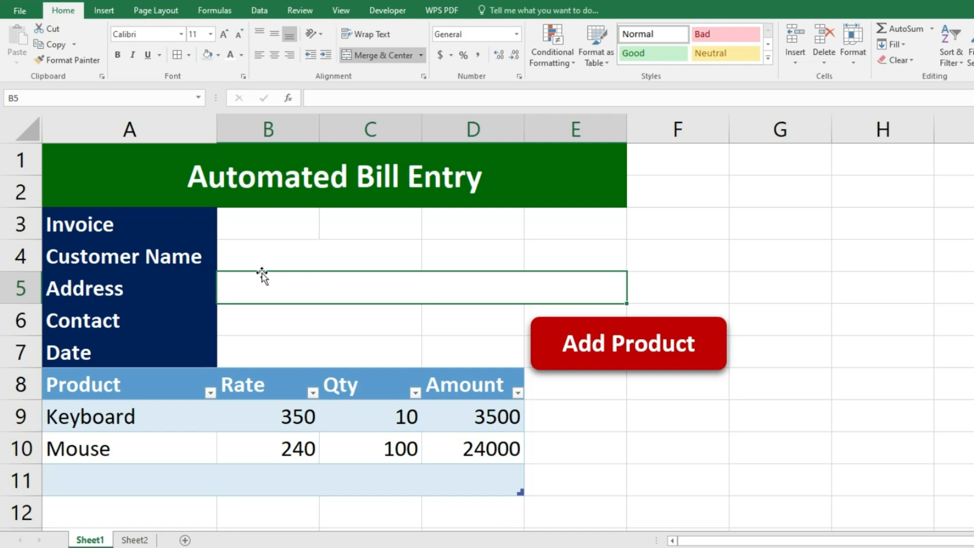
- Enter invoice number 1042, the customer's name and the customer's postal address in B3:B5
click(284, 223)
text(1042)
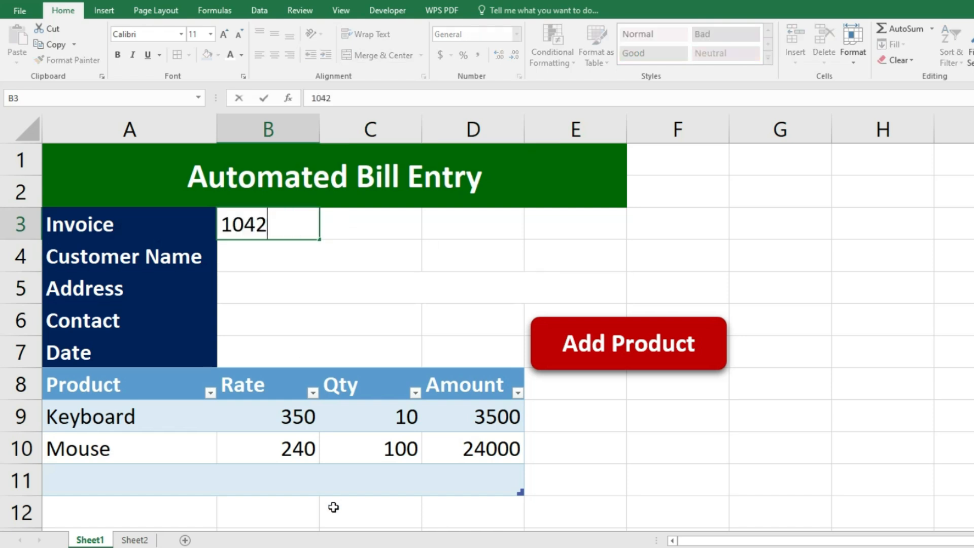
key(Return)
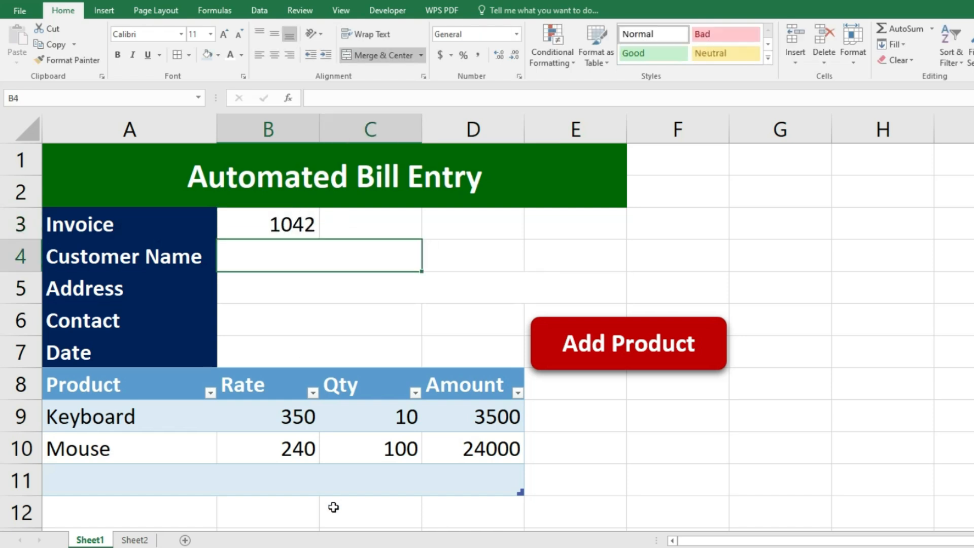
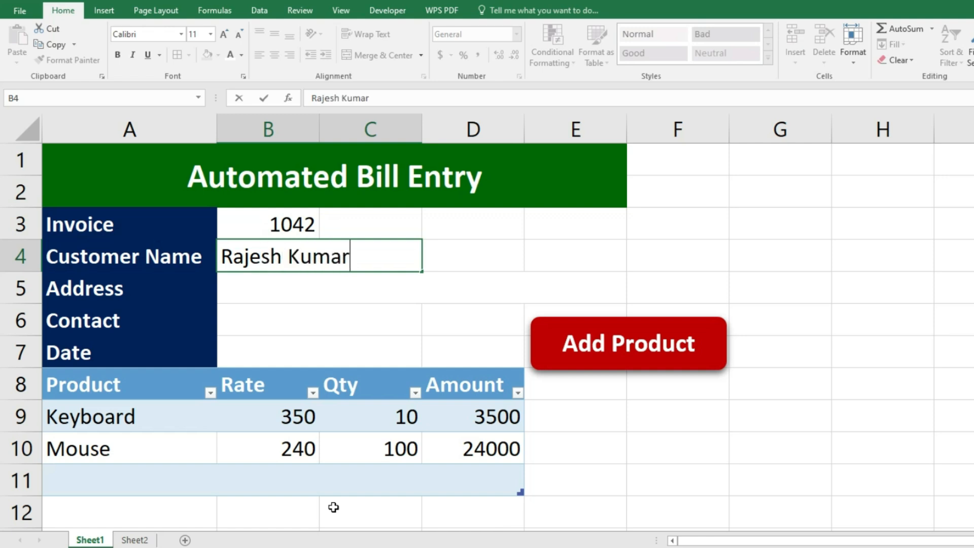
key(Return)
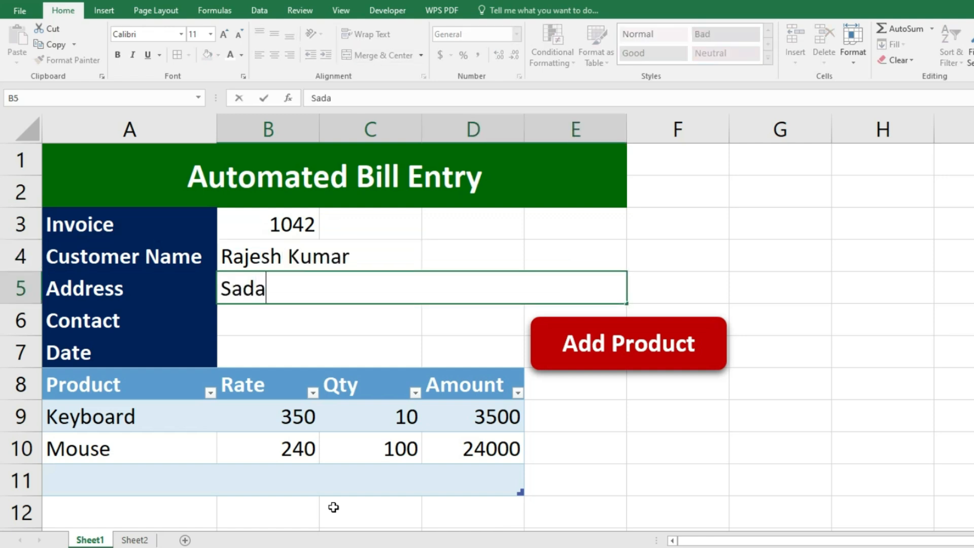
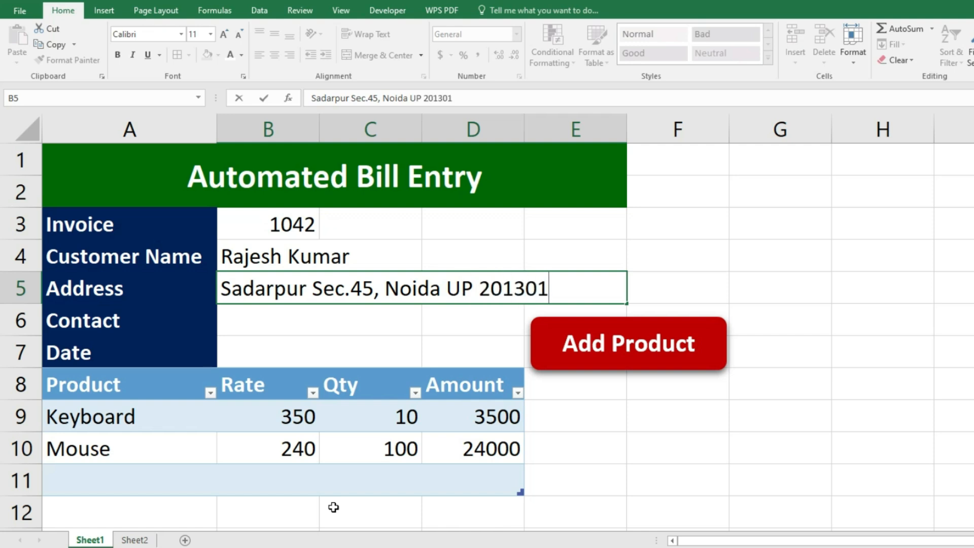
key(Return)
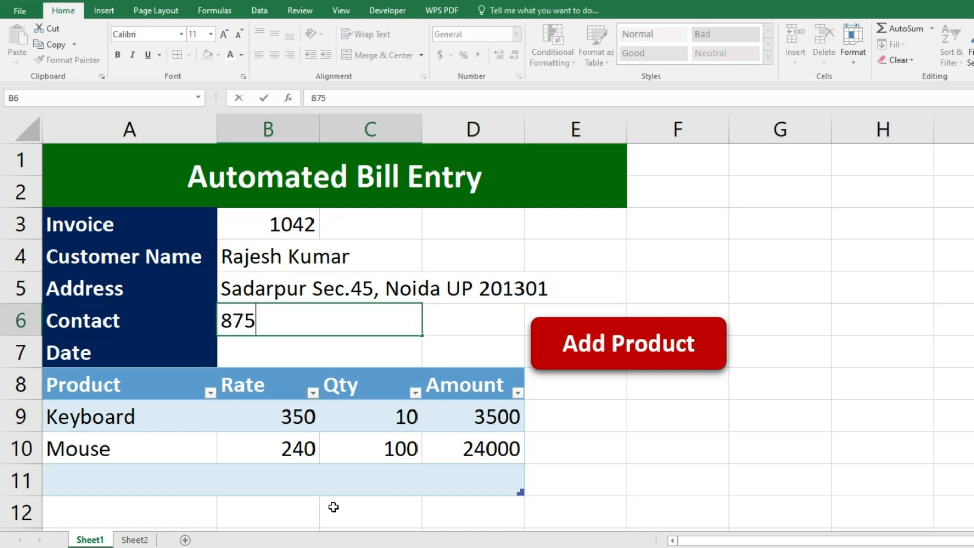
- Enter the customer's contact number and the date 8/06/2023, then select the header values B3:E7
click(291, 351)
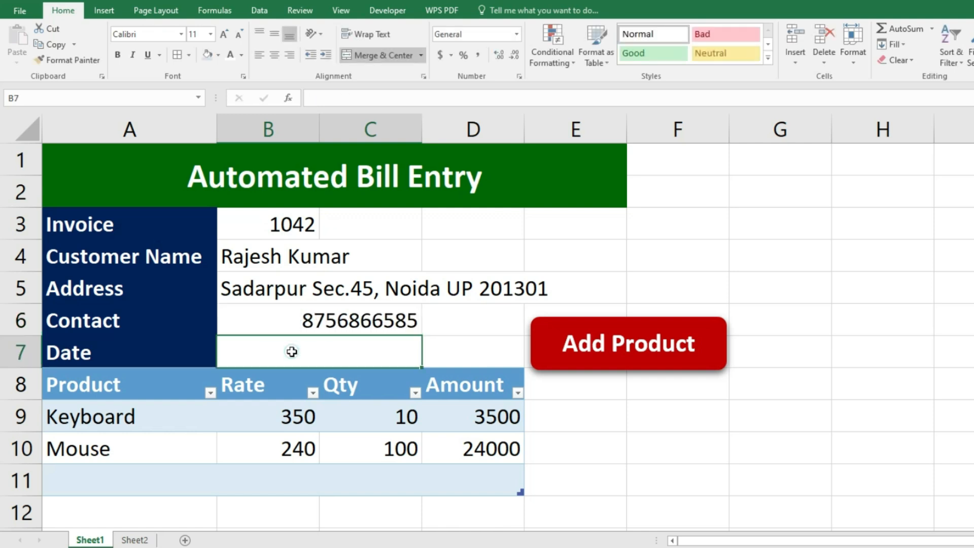
text(8/06/2023)
key(Return)
drag(305, 233, 576, 353)
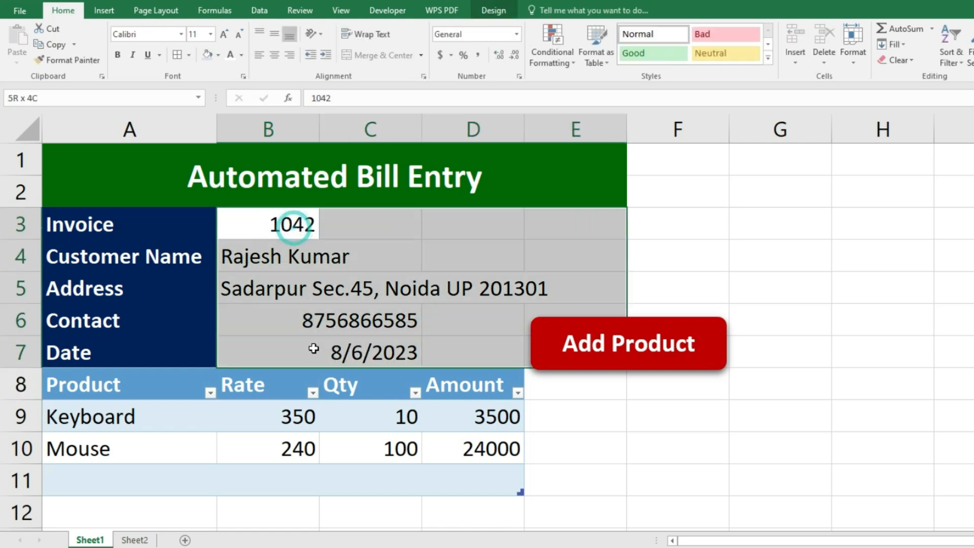
- Left-align and indent the header values, then add Keyboard with quantity 20 in row 11
click(259, 56)
click(323, 57)
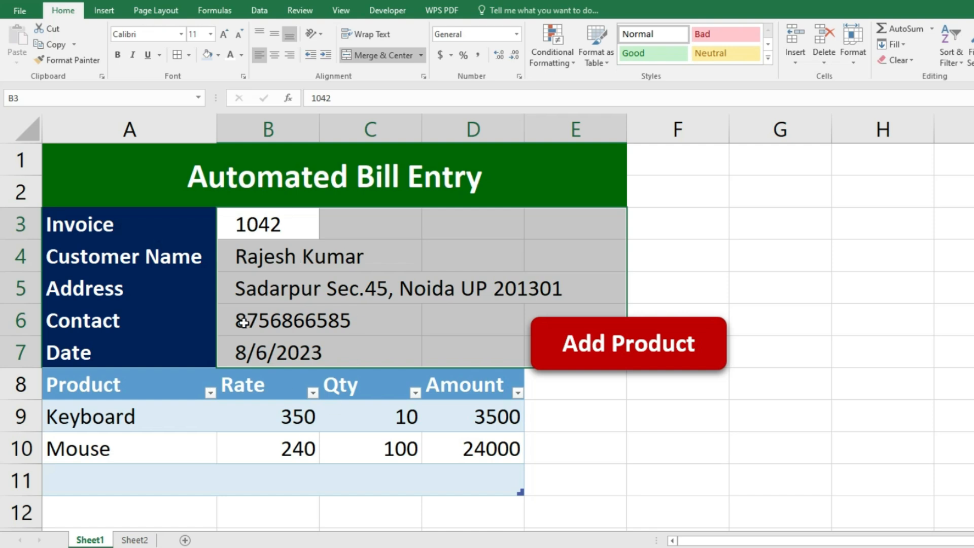
click(132, 480)
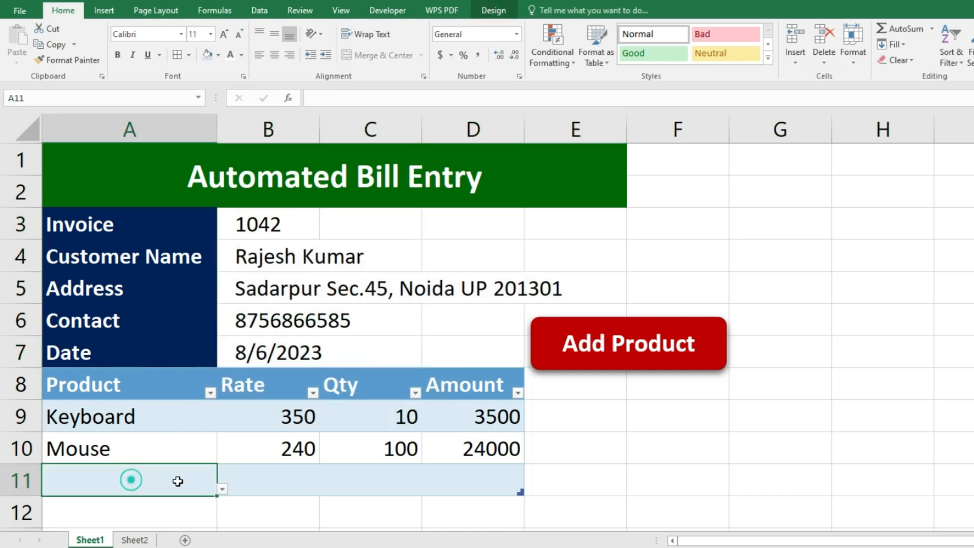
click(221, 489)
click(127, 544)
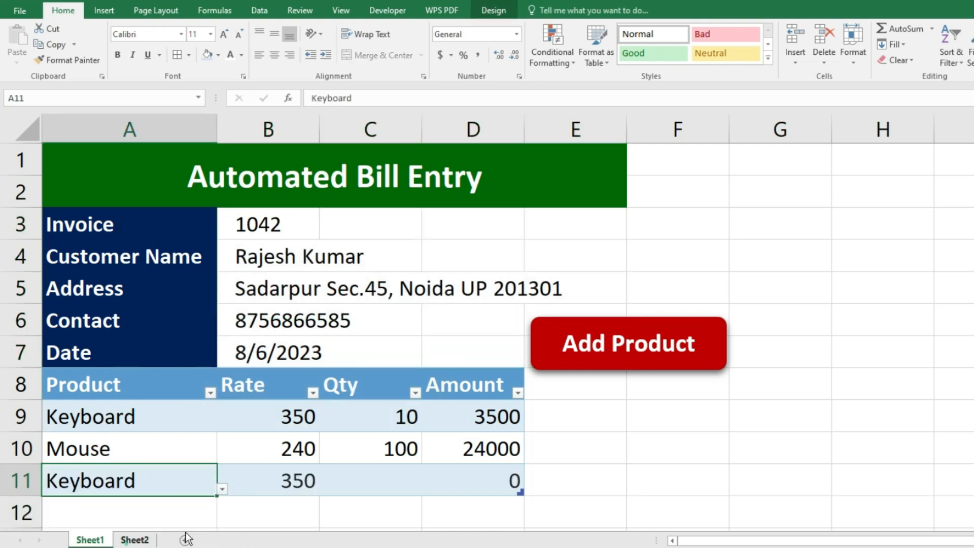
click(355, 480)
text(20)
key(Return)
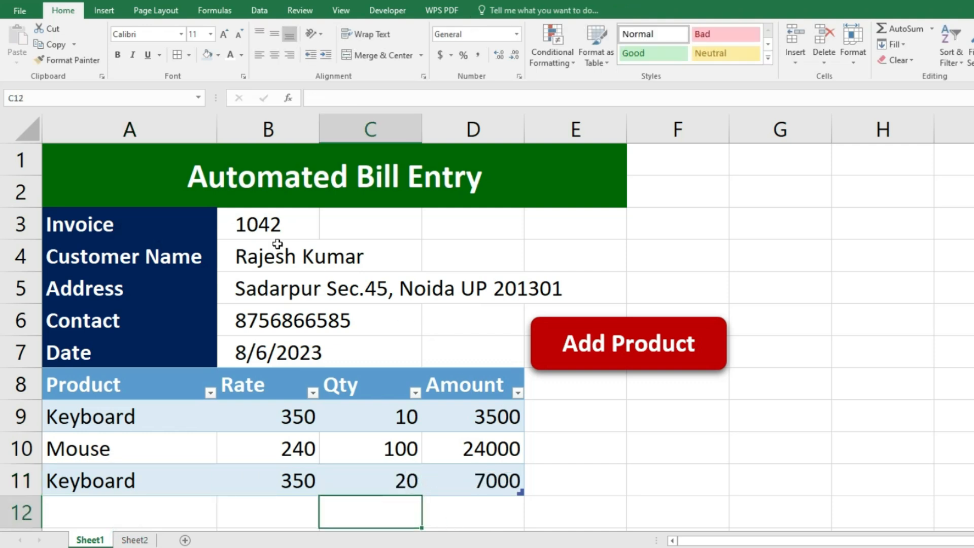
click(123, 544)
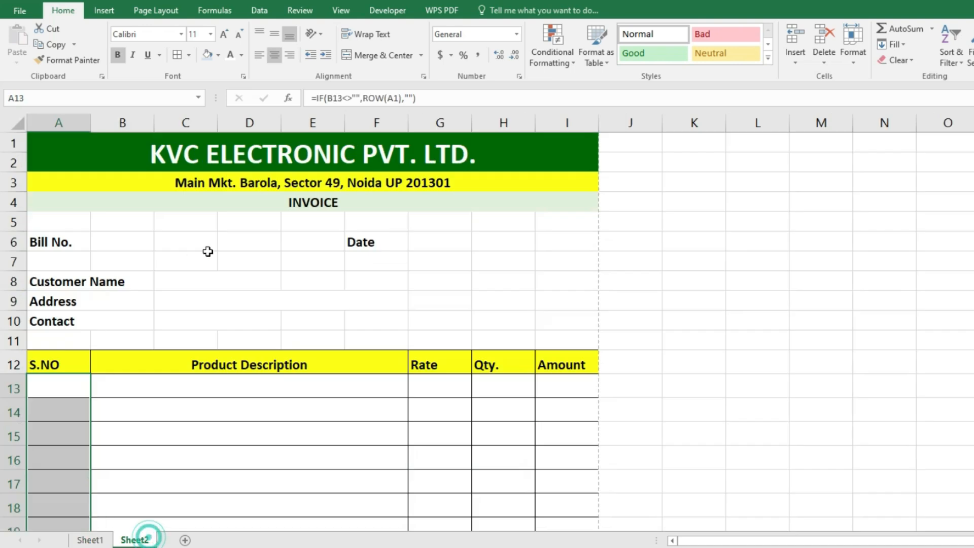
click(90, 542)
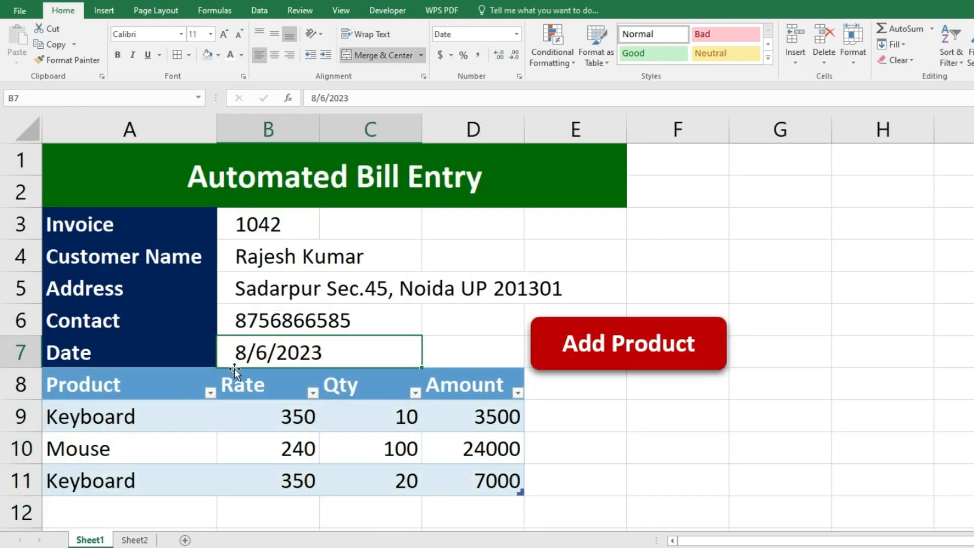
- Start recording macro generate_invoice3 in This Workbook with shortcut Ctrl+Shift+O
click(376, 11)
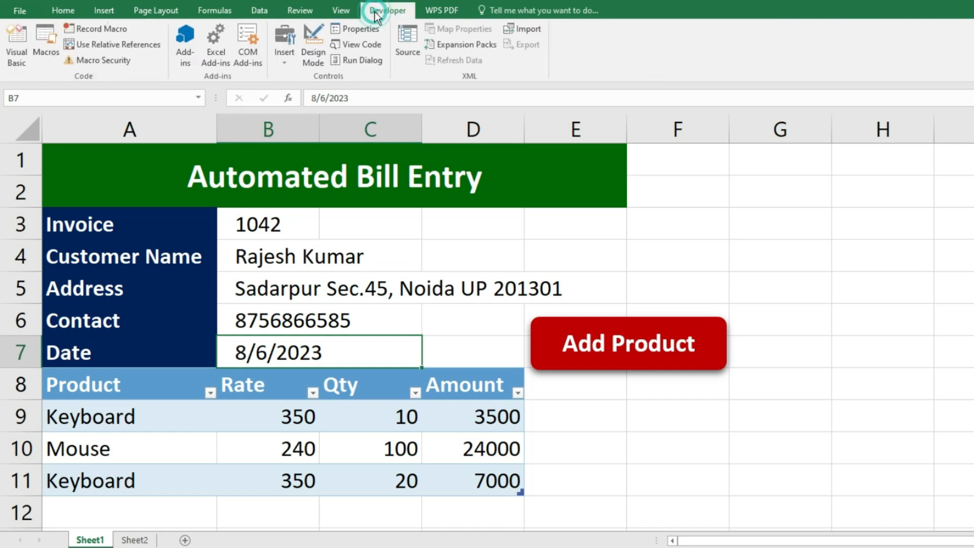
click(101, 28)
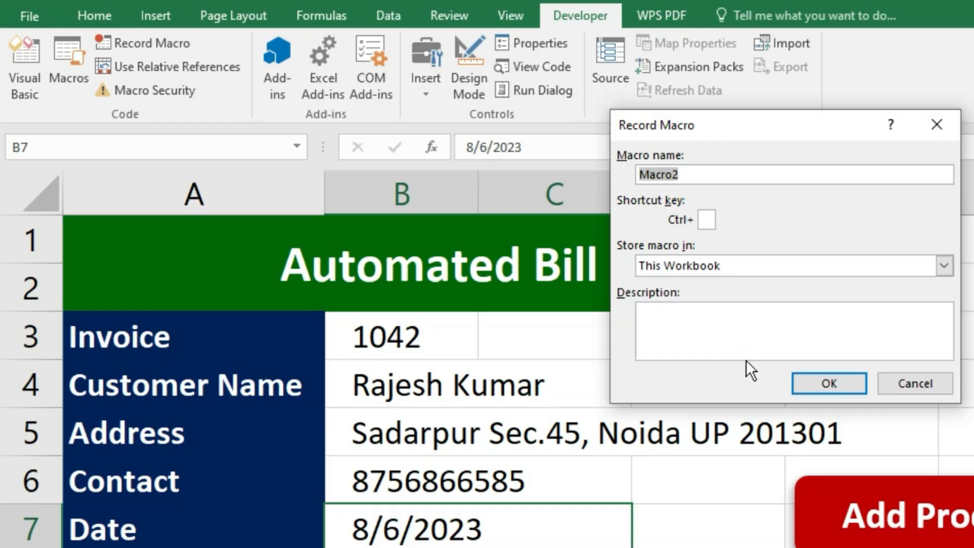
text(generate_invoice)
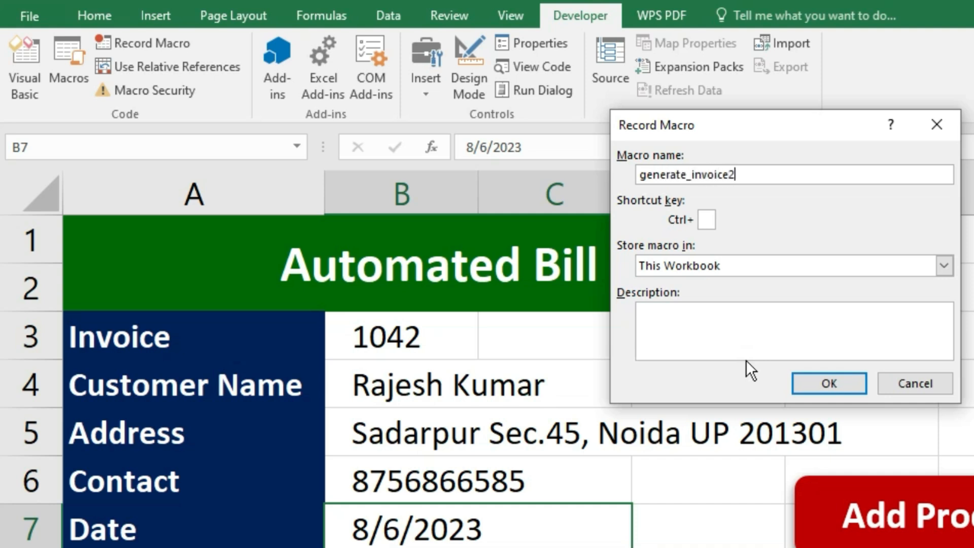
click(705, 220)
text(G)
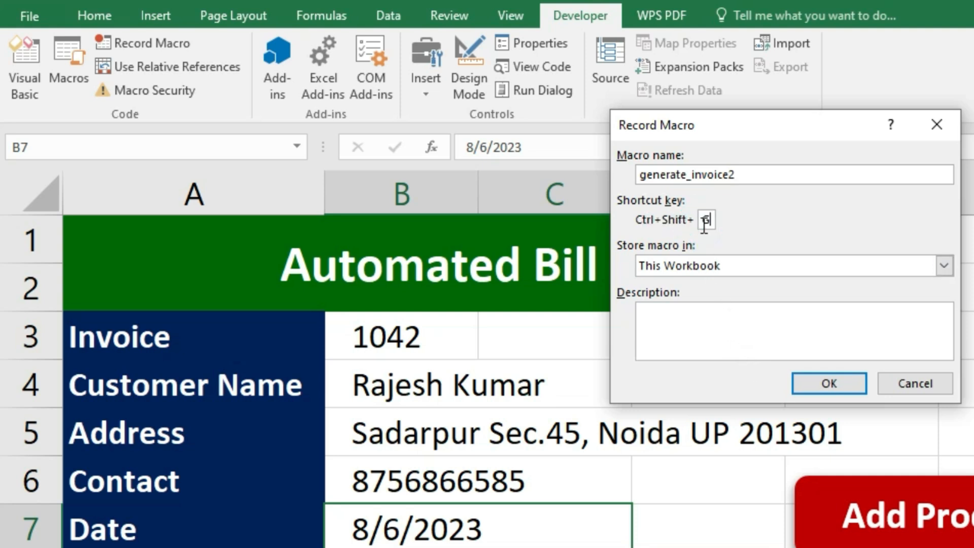
click(831, 389)
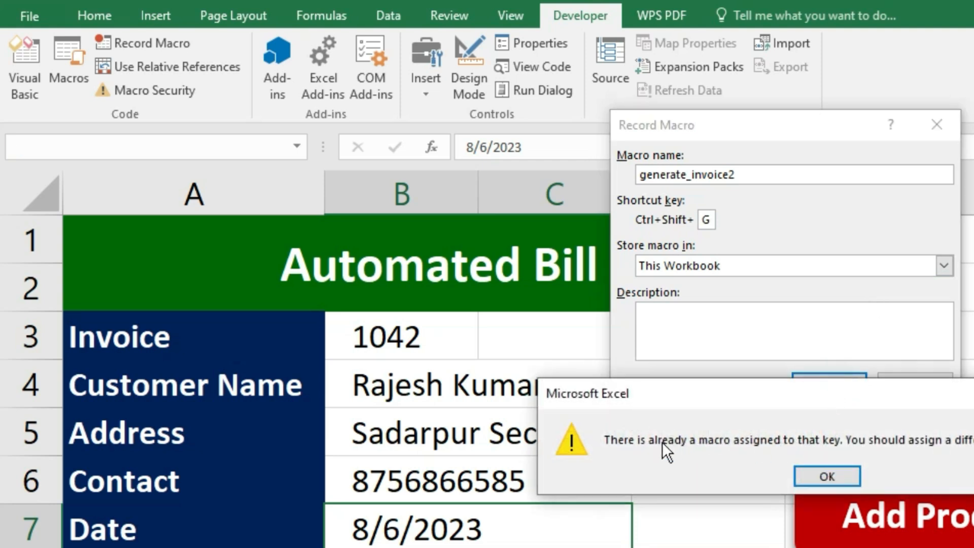
click(815, 476)
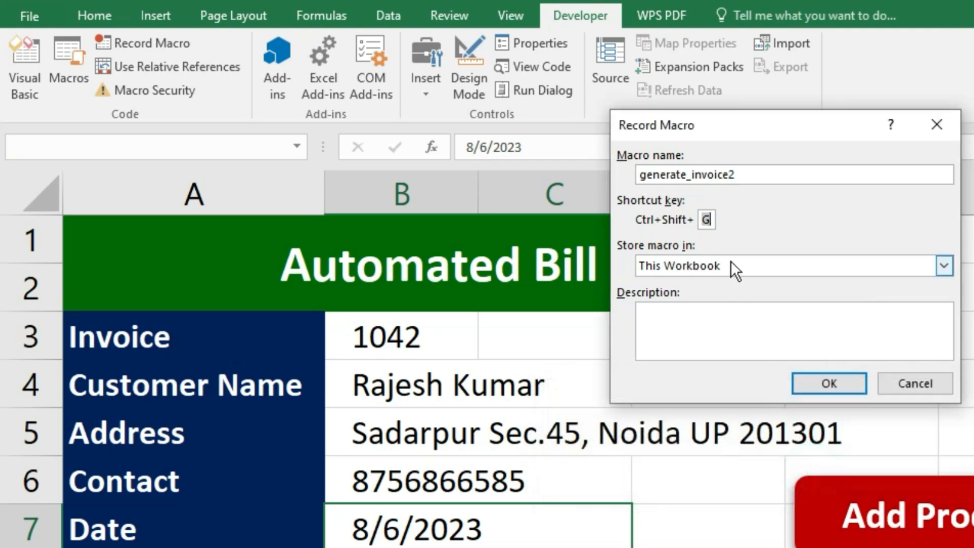
key(BackSpace)
text(O)
click(751, 176)
key(BackSpace)
text(3)
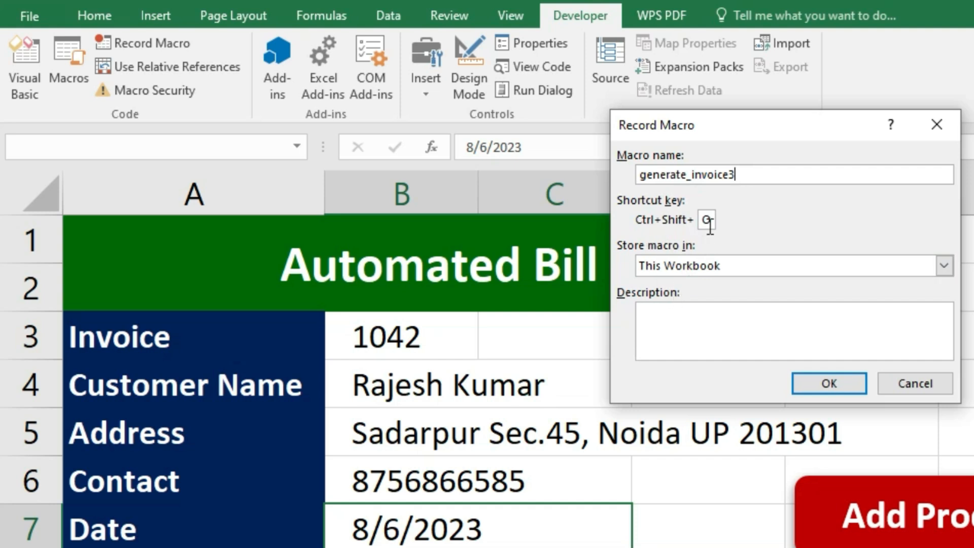
click(823, 384)
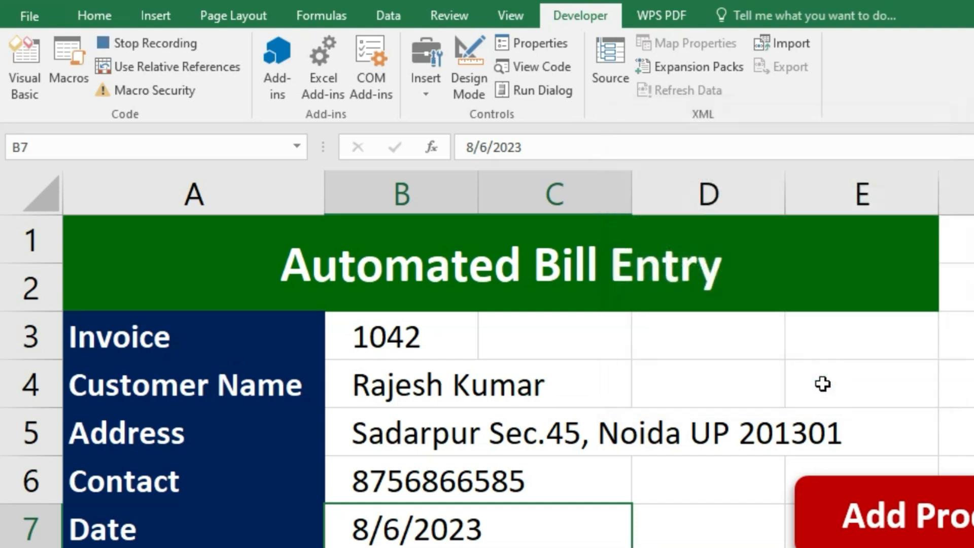
- Copy invoice number 1042 into the invoice's Bill No. field and the customer name into C8
click(376, 335)
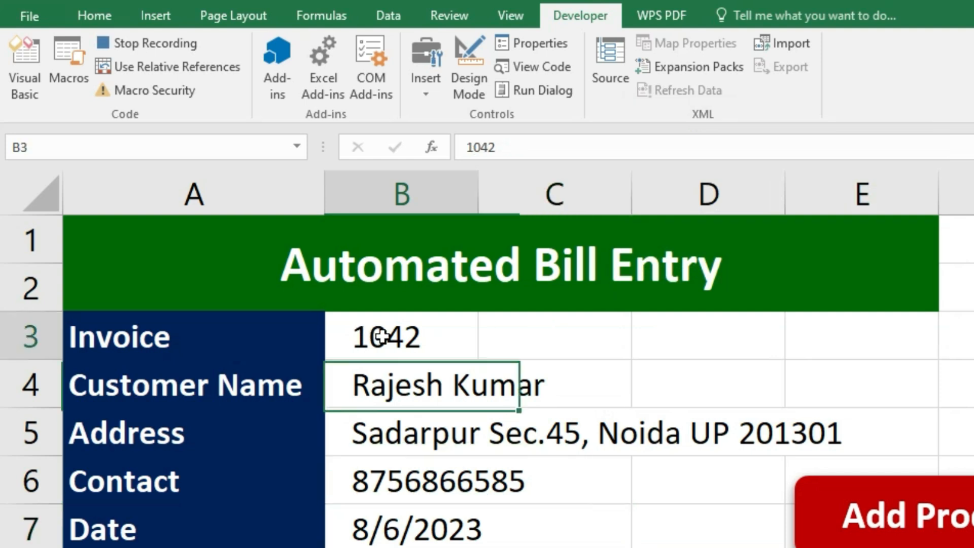
key(ctrl+c)
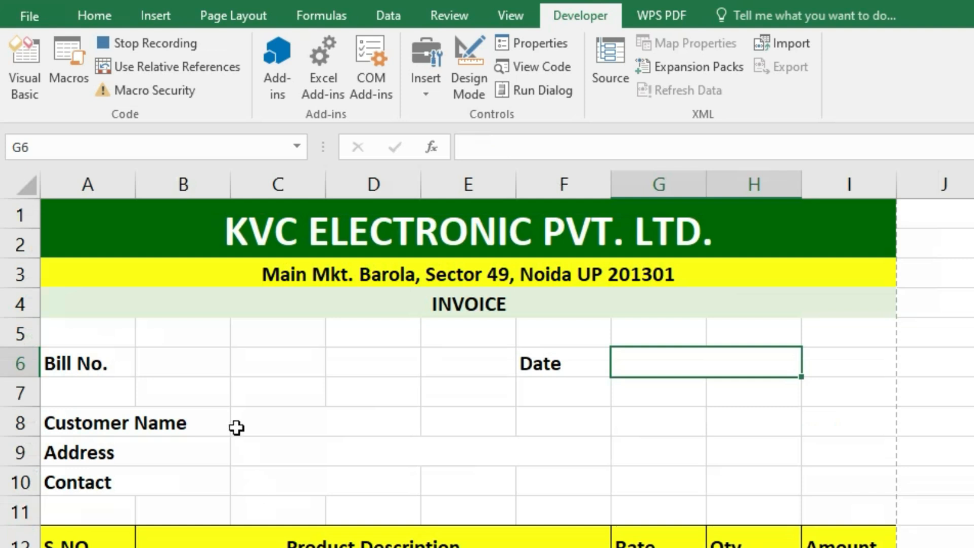
click(192, 366)
key(ctrl+v)
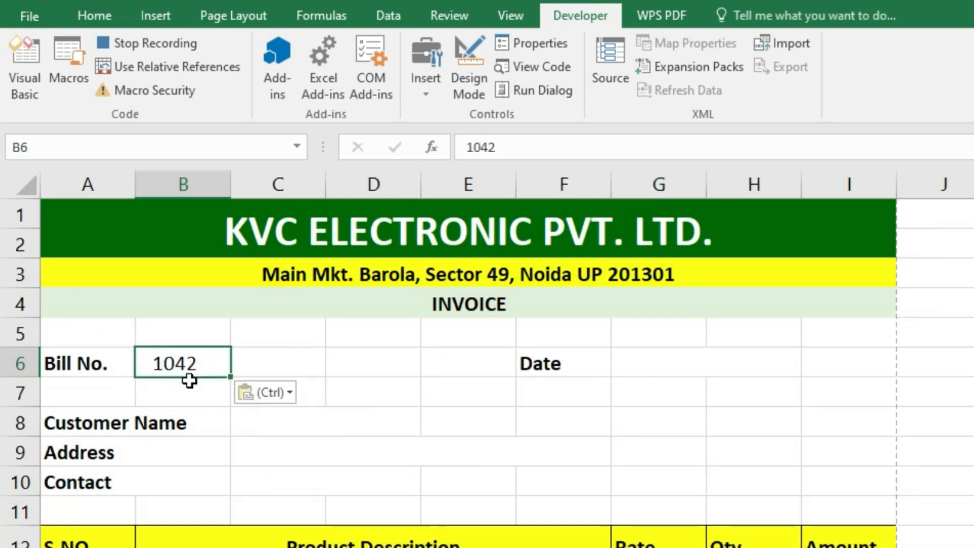
click(266, 433)
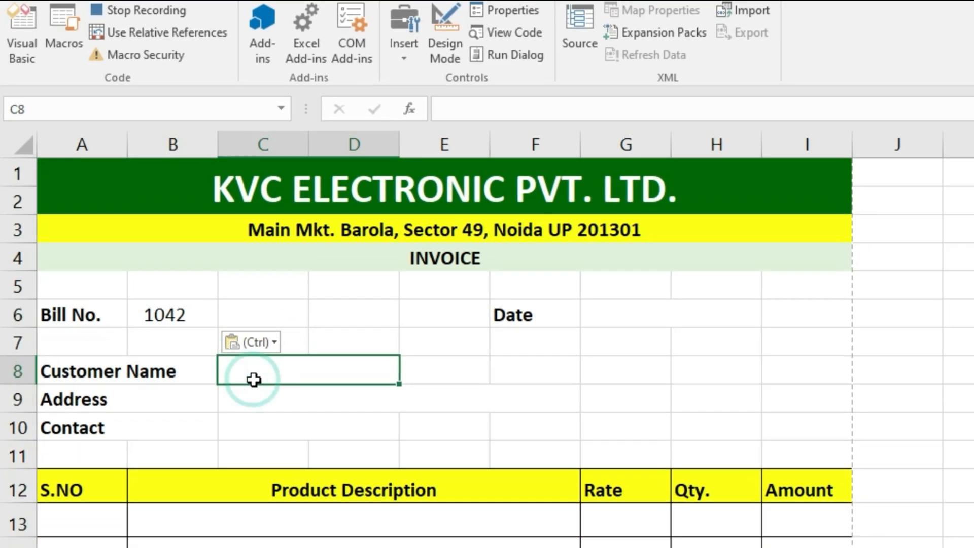
click(108, 531)
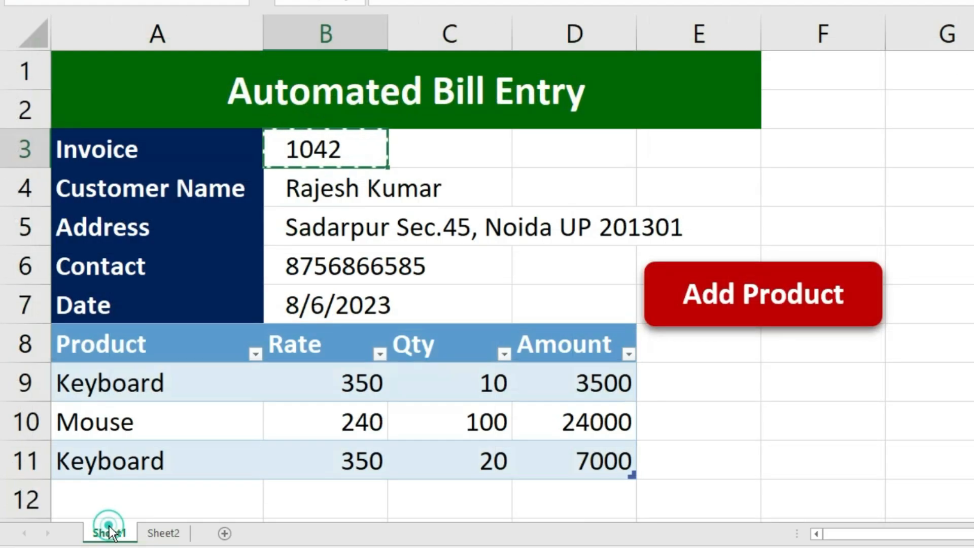
click(337, 198)
key(ctrl+c)
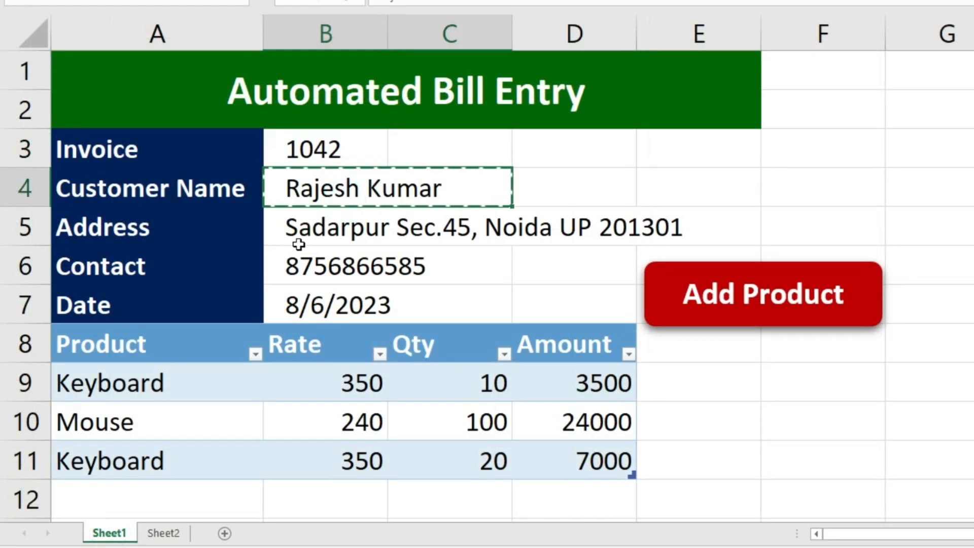
click(164, 533)
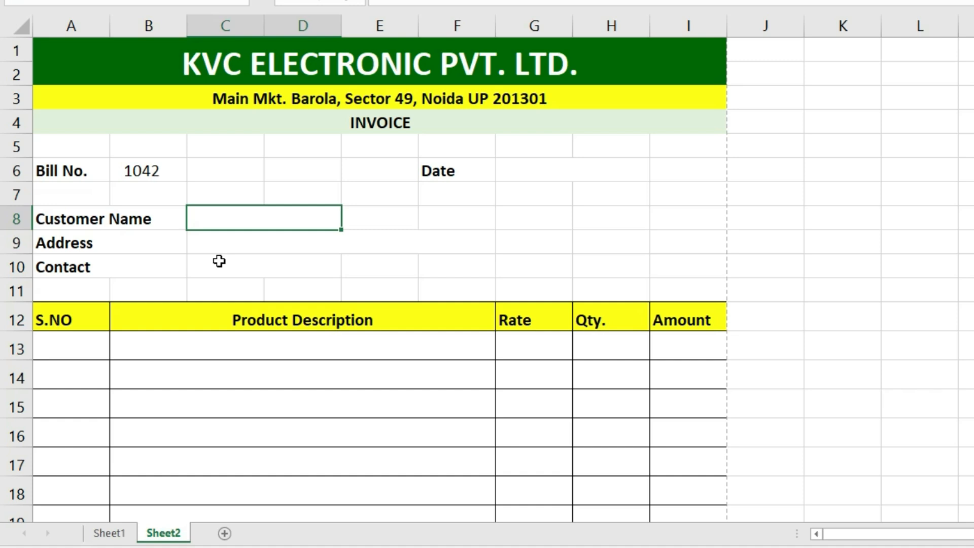
key(ctrl+v)
- Copy the customer's address and contact number into the invoice's Address and Contact fields
click(224, 251)
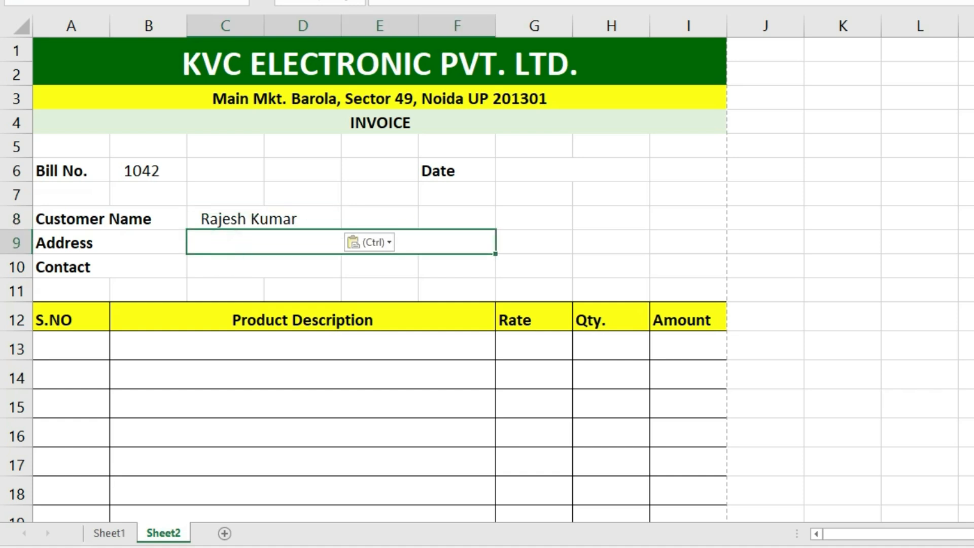
click(109, 534)
click(291, 235)
key(ctrl+c)
click(163, 533)
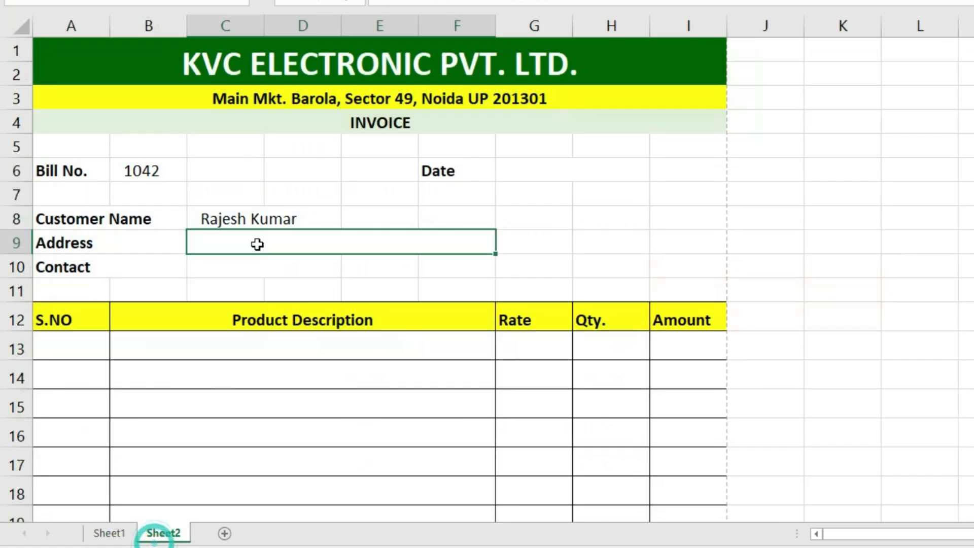
key(ctrl+v)
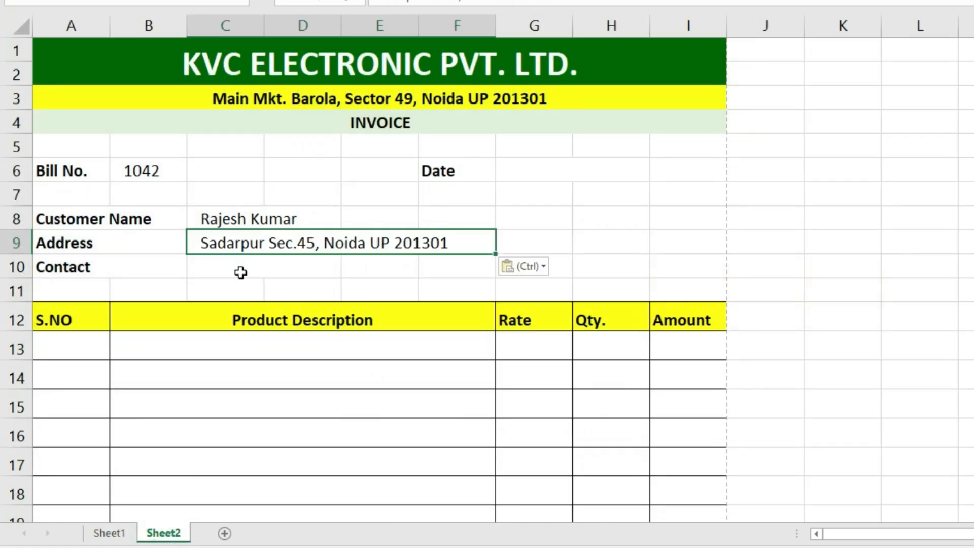
click(236, 269)
click(109, 533)
click(310, 278)
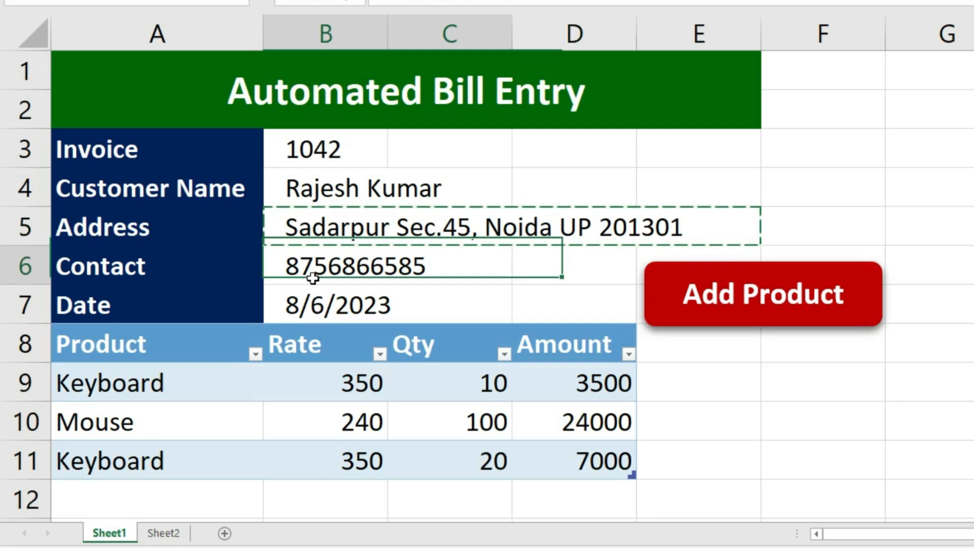
key(ctrl+c)
click(164, 532)
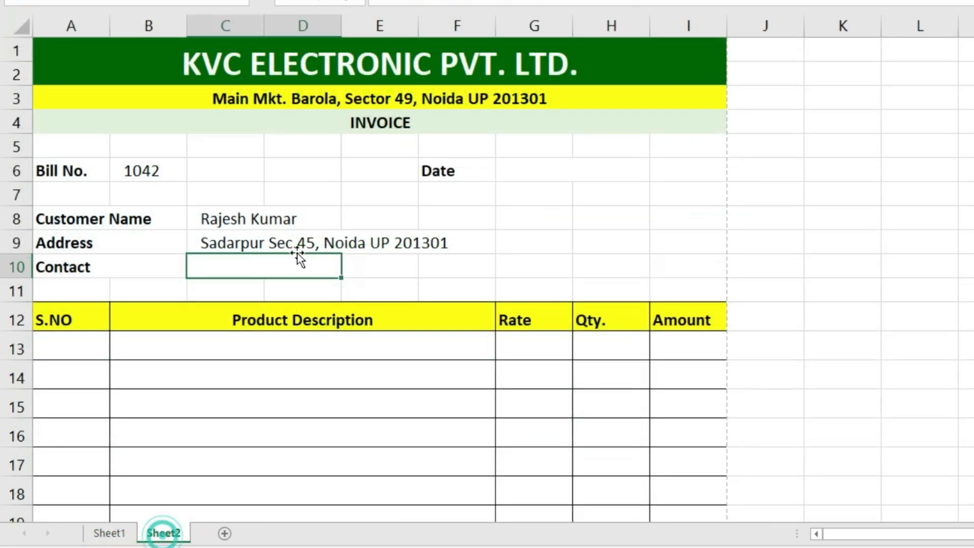
key(ctrl+v)
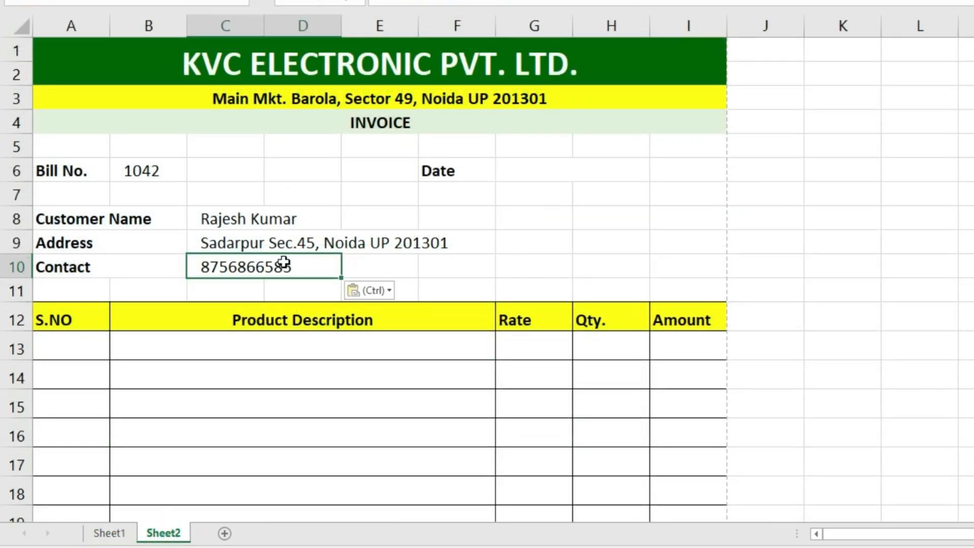
- Copy the date 8/6/2023 into the invoice's Date field
click(500, 174)
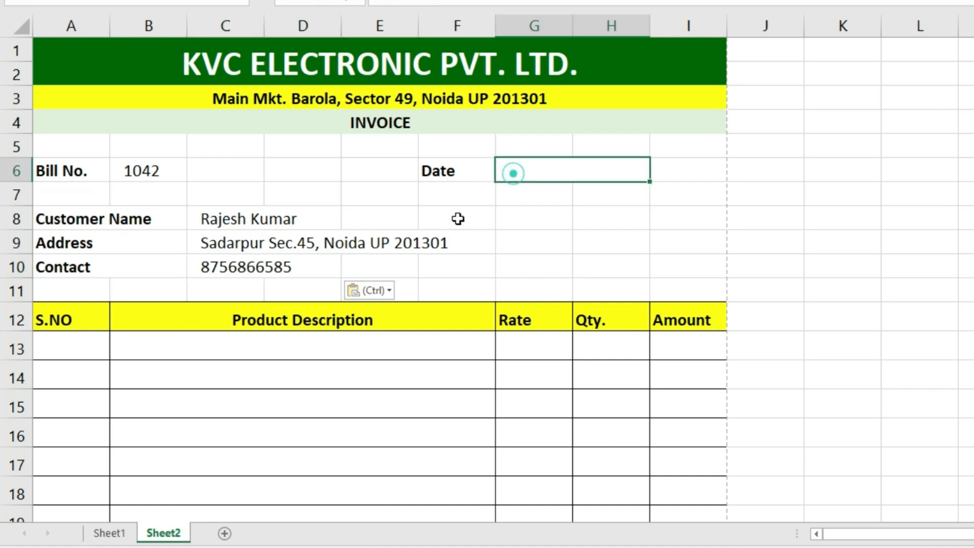
click(109, 533)
click(304, 310)
click(305, 311)
key(ctrl+c)
click(149, 534)
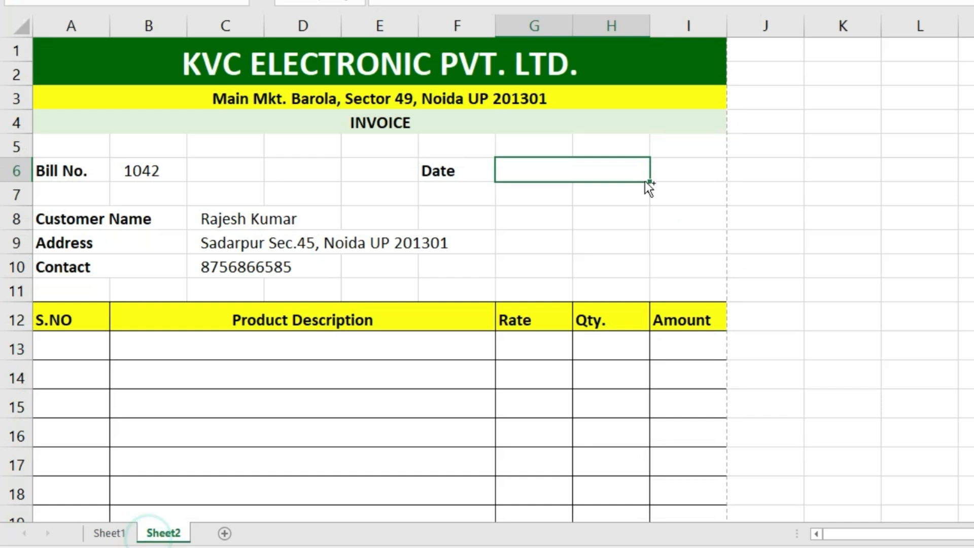
key(ctrl+v)
click(193, 351)
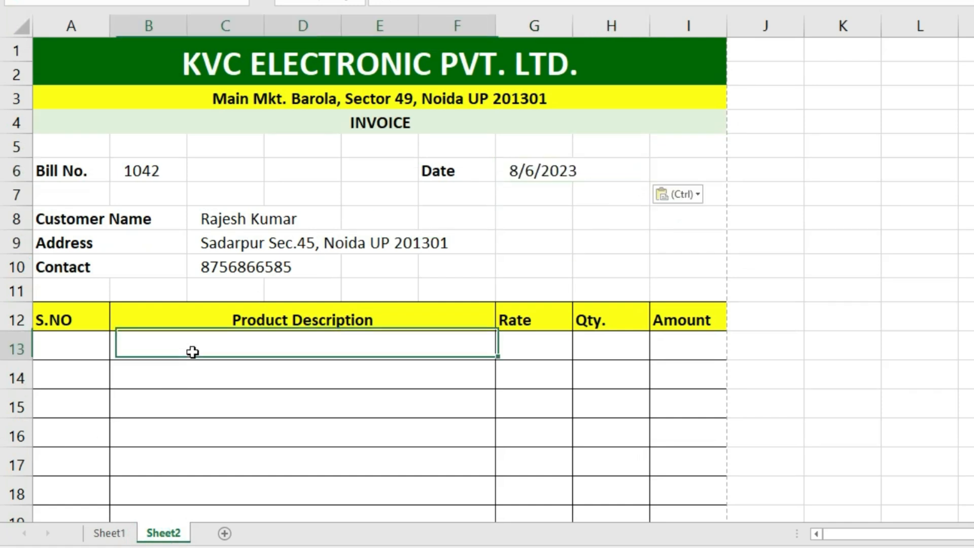
click(107, 533)
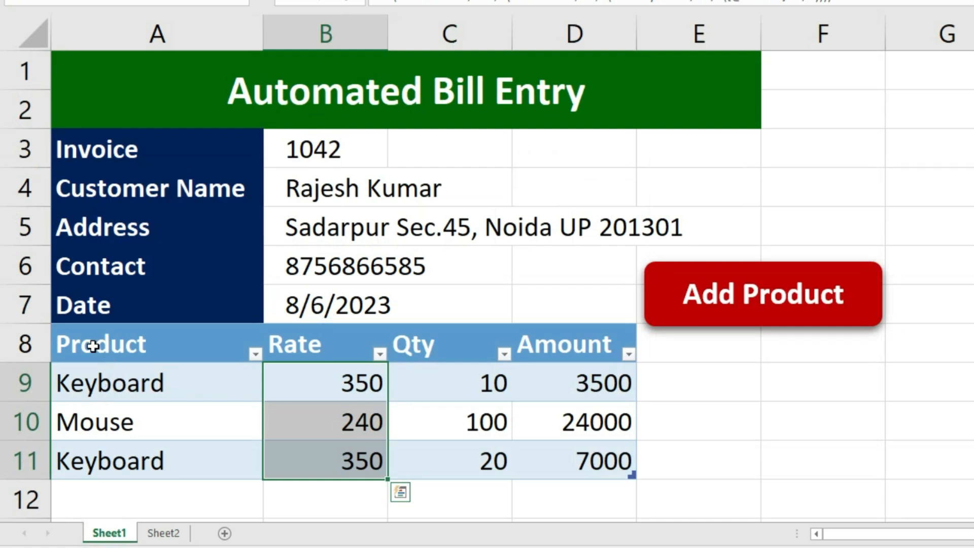
- Copy the product names Keyboard, Mouse and Keyboard from A9:A11 of the entry table
click(71, 347)
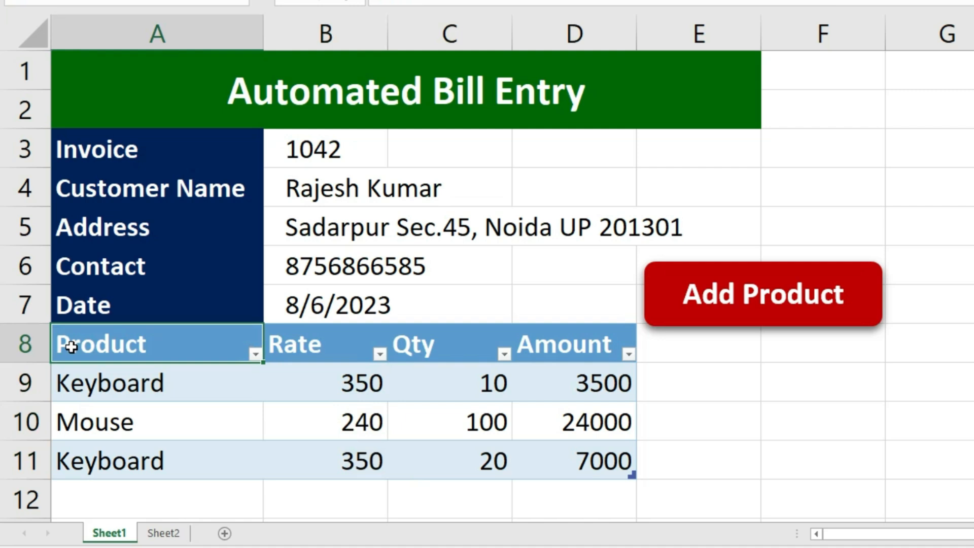
key(Down)
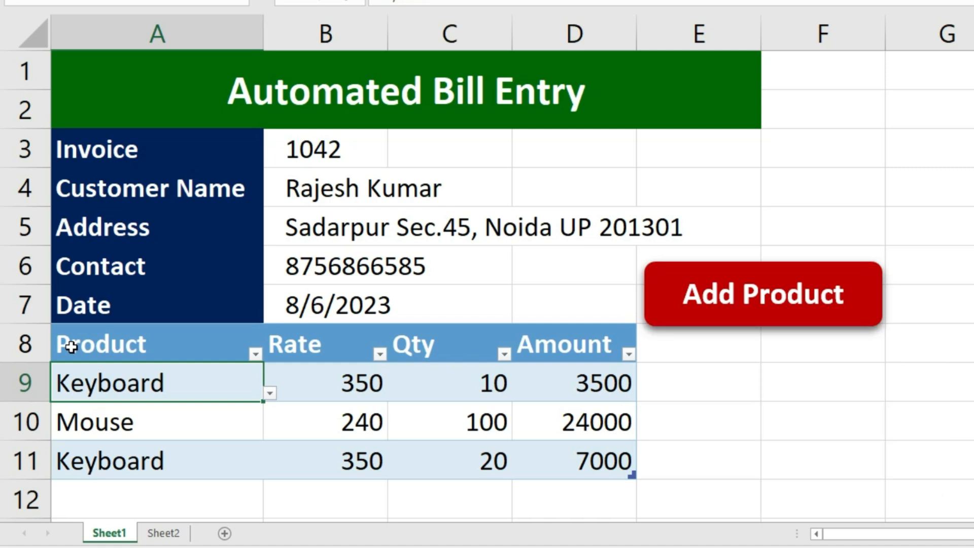
key(ctrl+shift+Down)
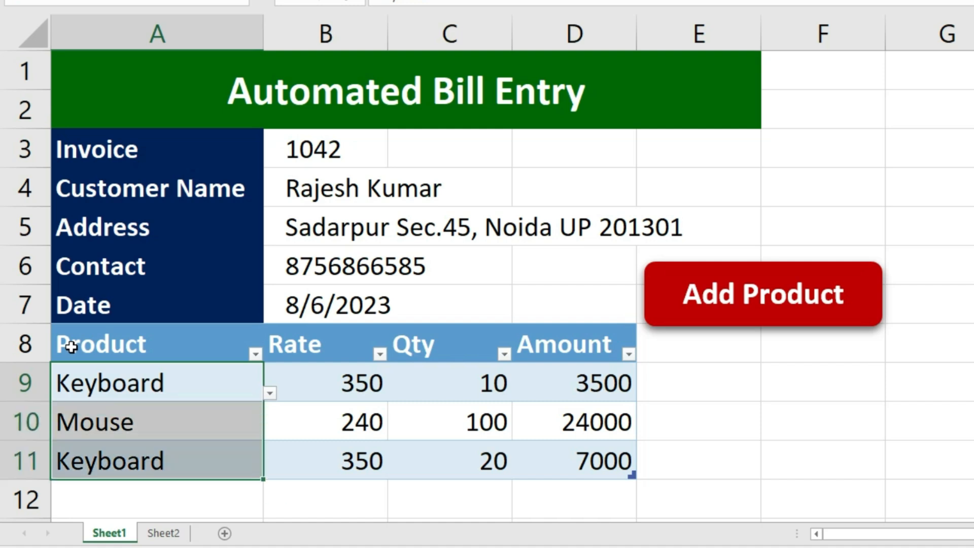
key(ctrl+c)
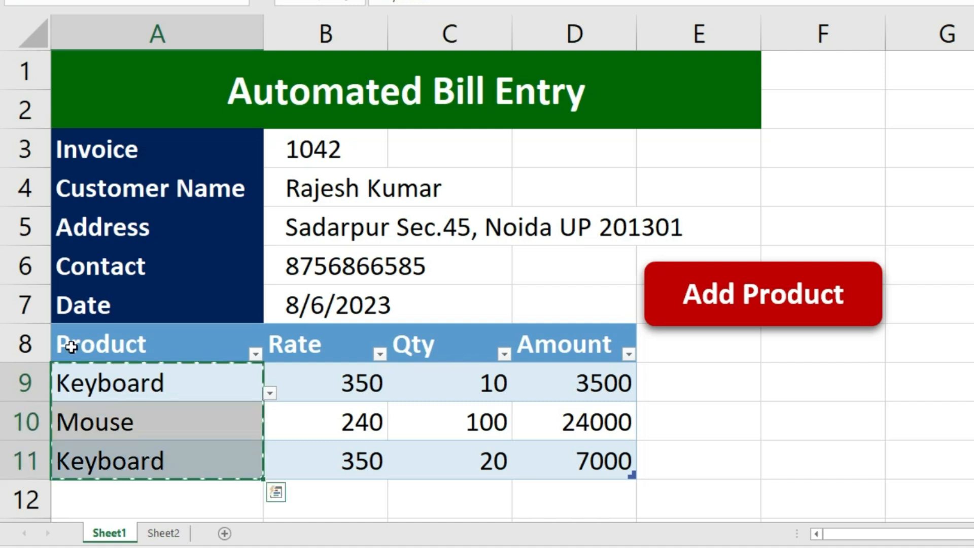
click(164, 533)
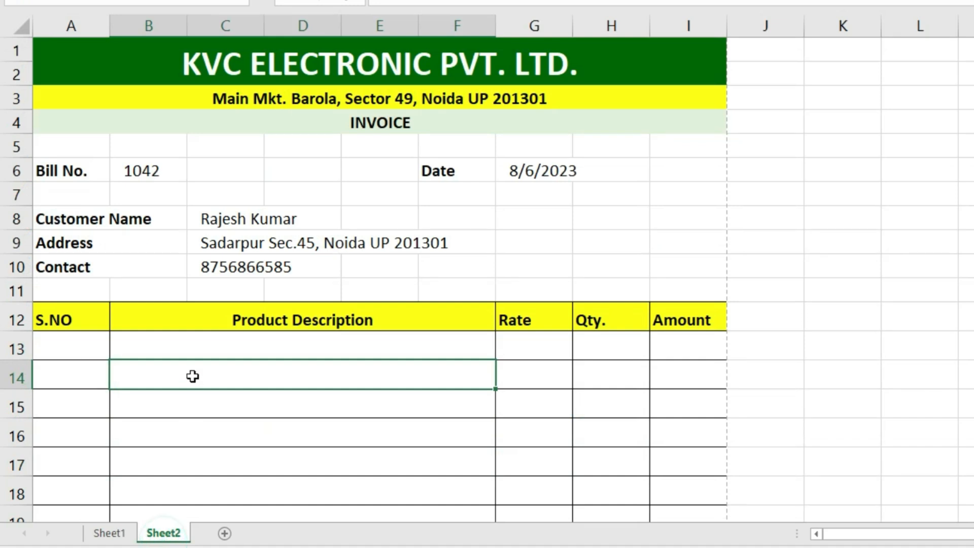
- Paste the product names into the invoice at B13 as values and number formats
click(187, 355)
key(ctrl+alt+v)
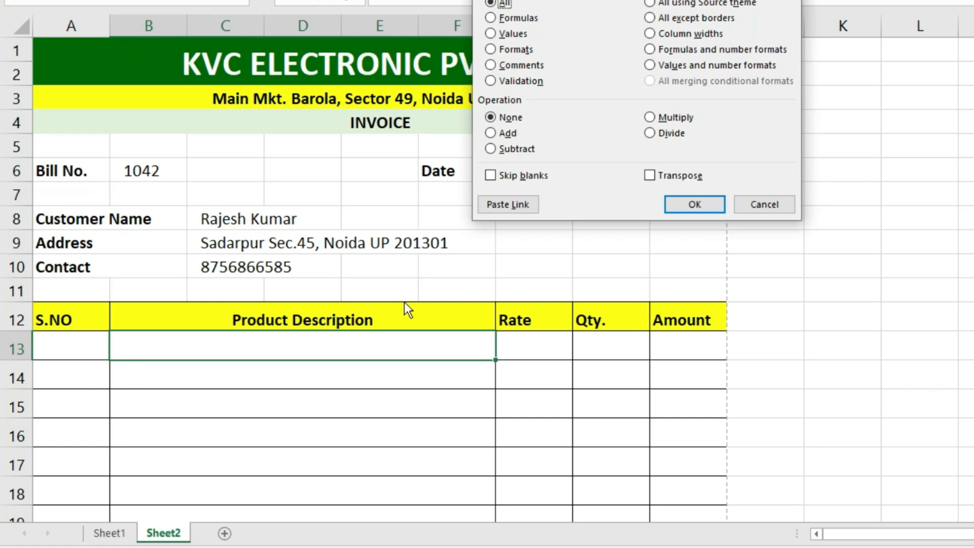
click(672, 64)
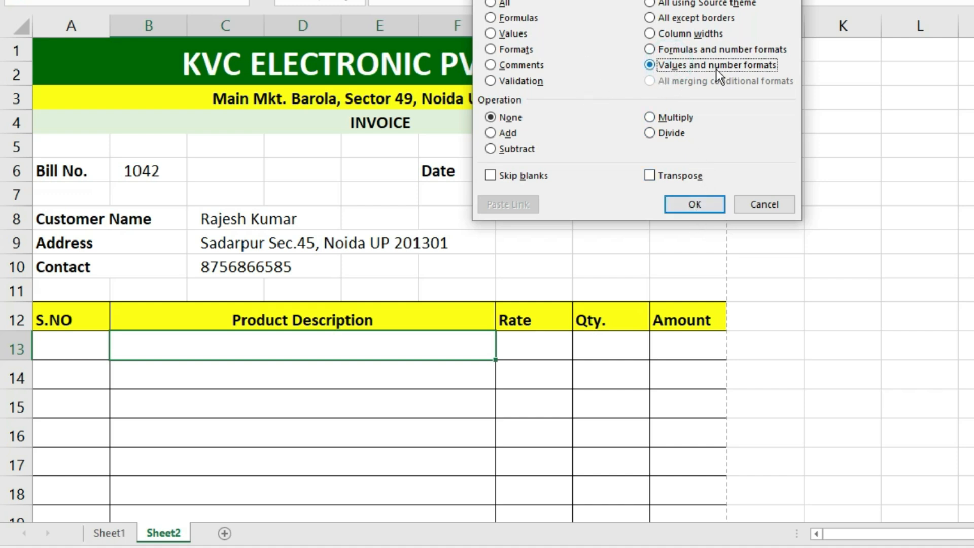
click(694, 205)
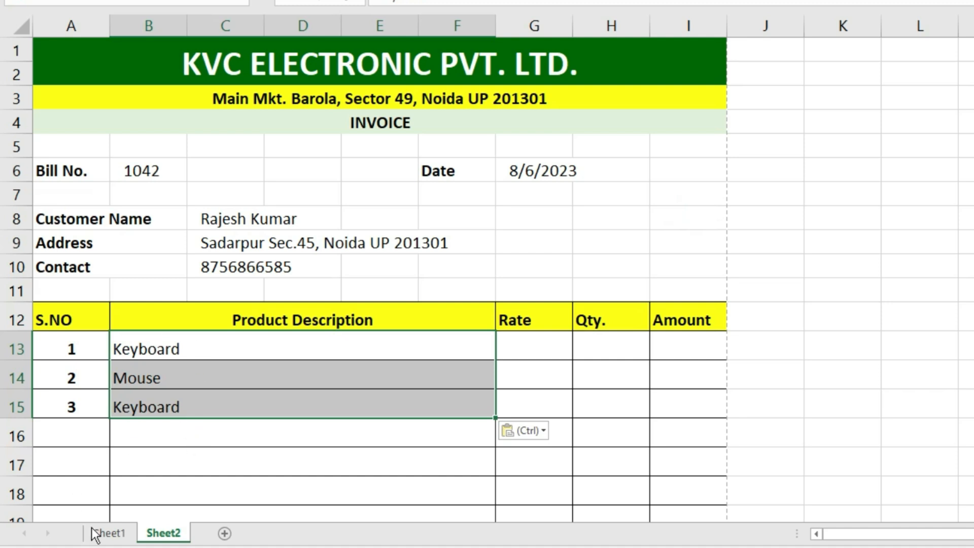
- Copy the rates 350, 240 and 350 into the invoice's Rate column as values and number formats
click(109, 533)
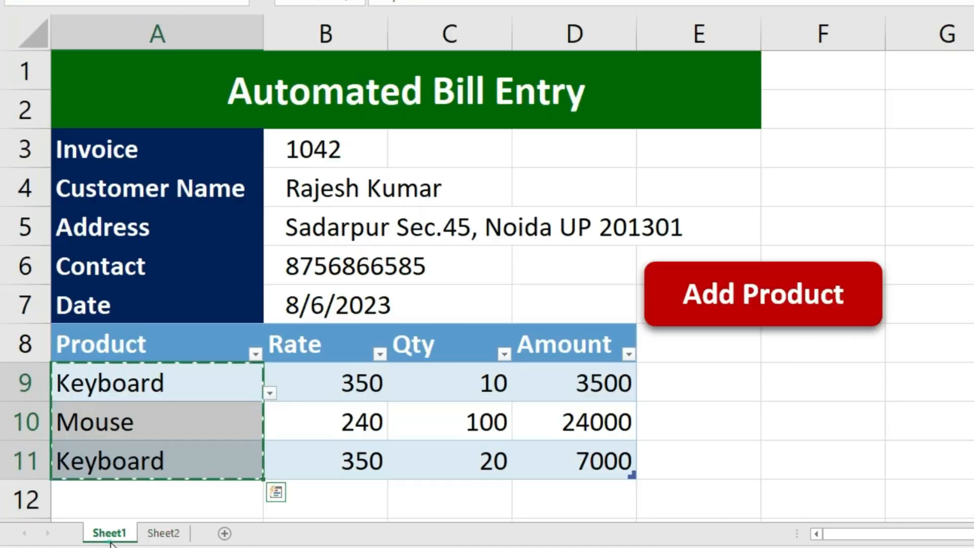
click(311, 348)
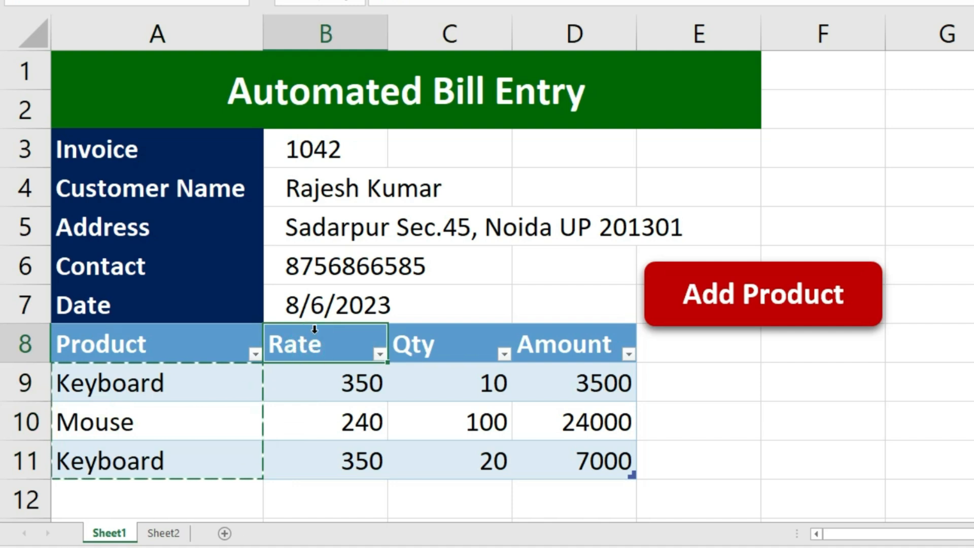
key(Down)
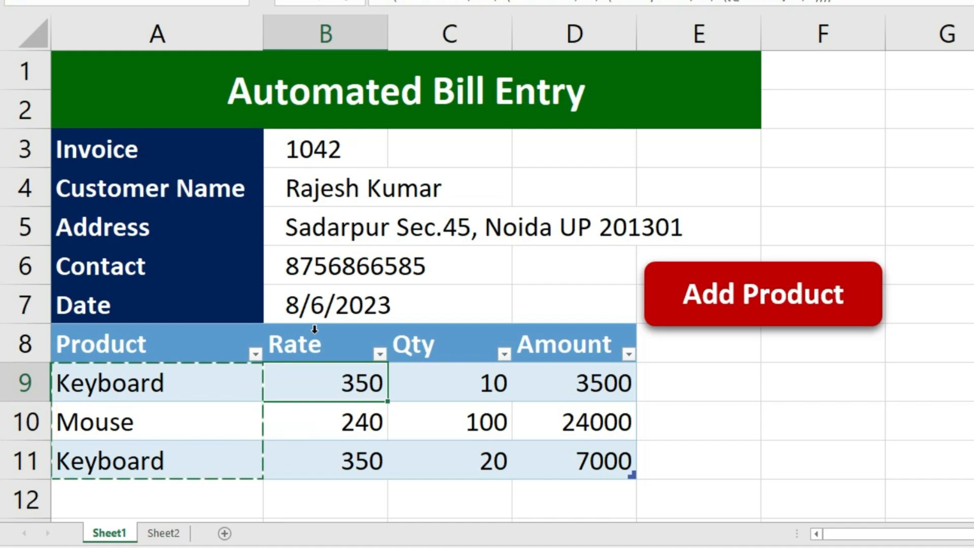
key(ctrl+v)
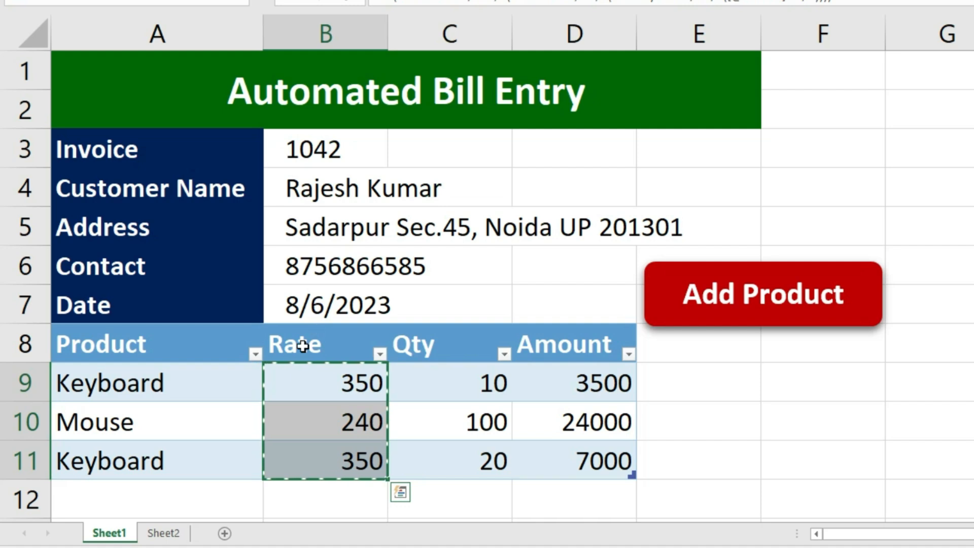
click(172, 533)
click(514, 346)
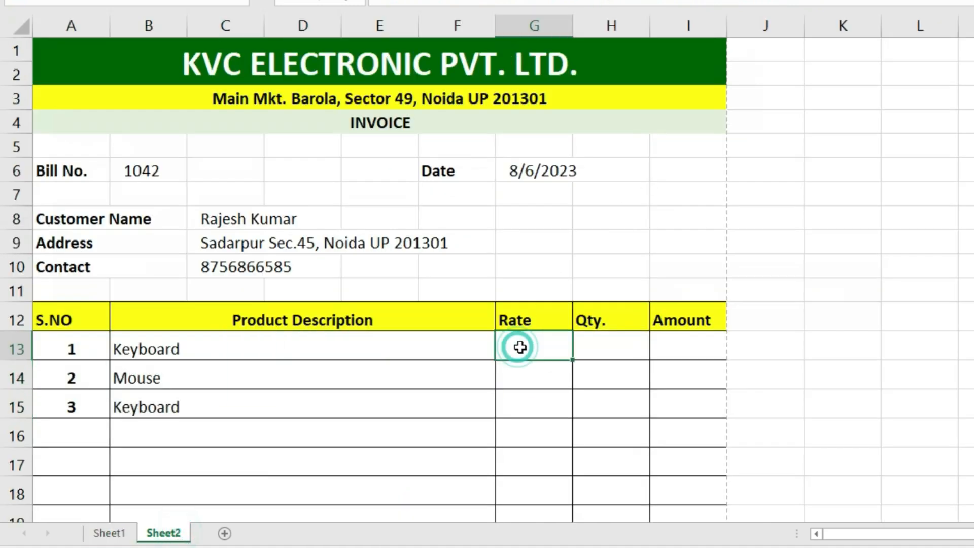
key(ctrl+alt+v)
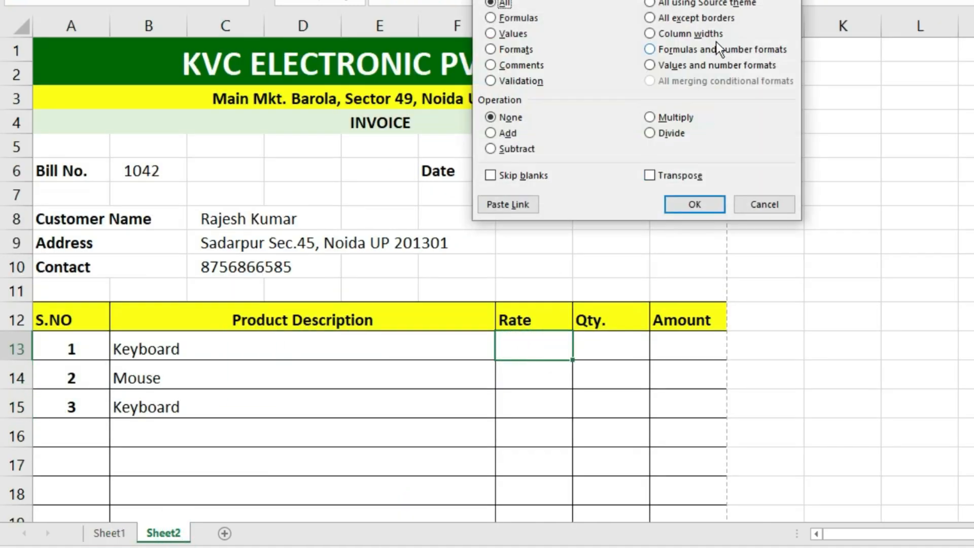
click(670, 65)
click(694, 204)
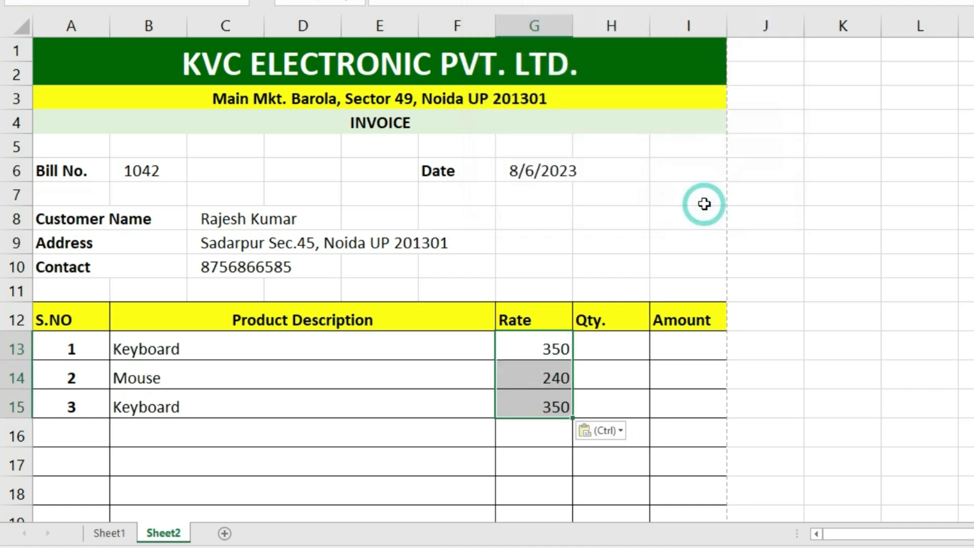
click(124, 536)
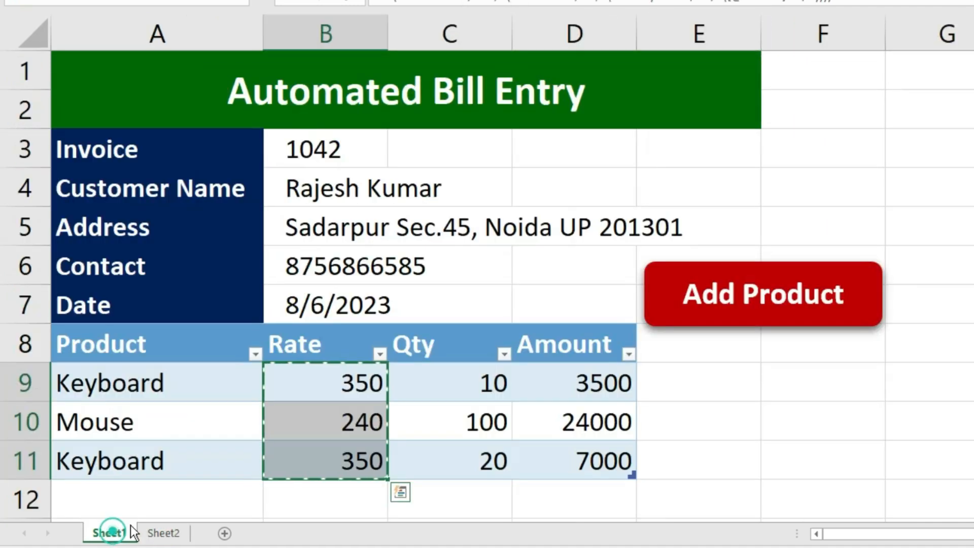
- Copy quantities 10, 100 and 20 into the invoice's Qty column as values and number formats
click(459, 338)
key(Down)
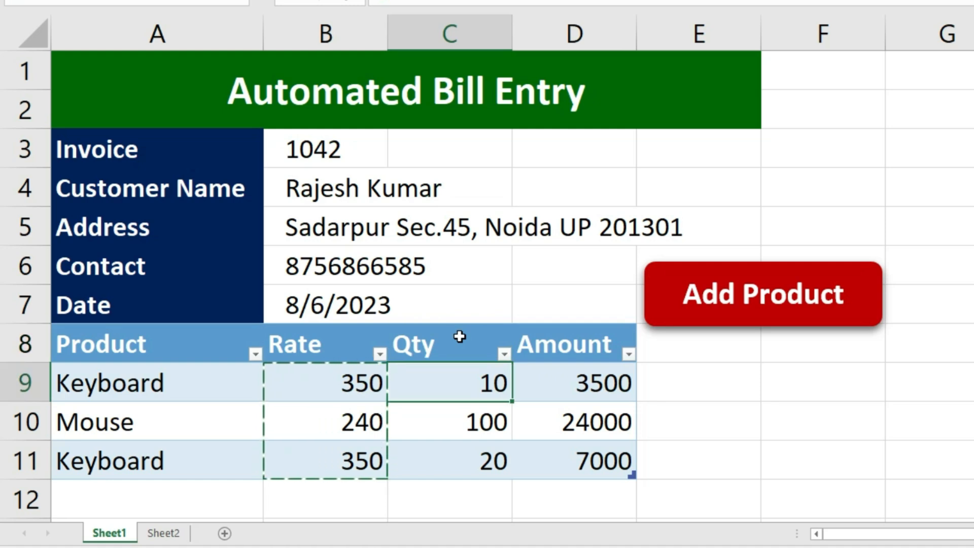
key(ctrl+shift+Down)
key(ctrl+c)
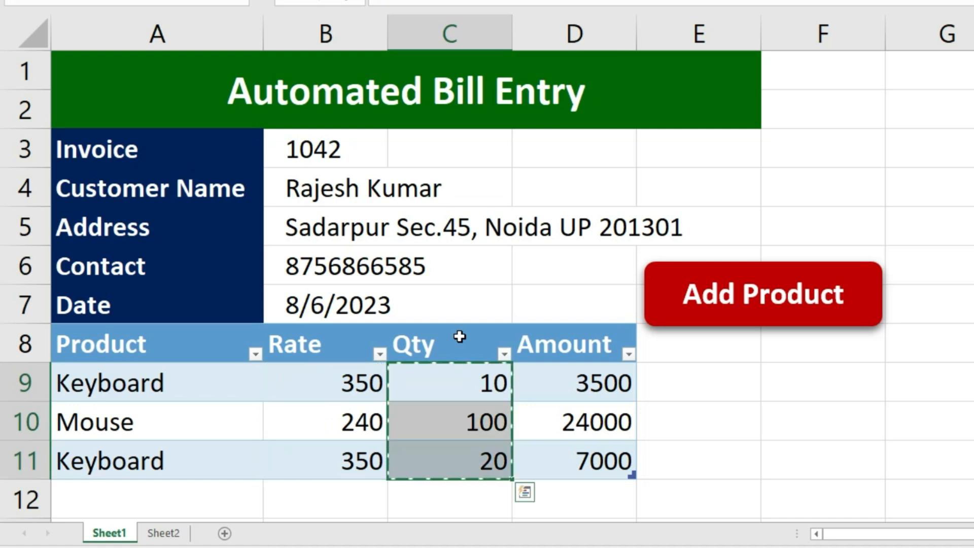
click(163, 533)
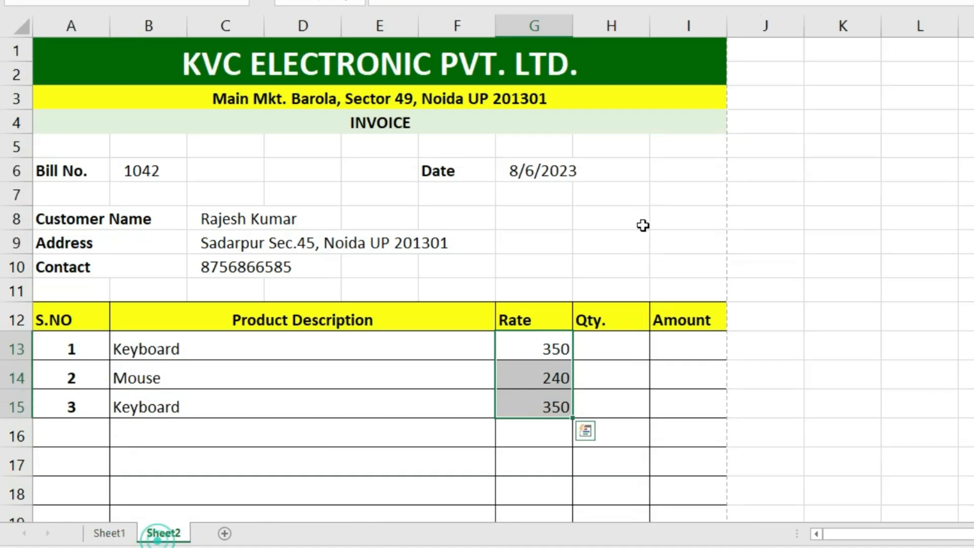
click(601, 349)
key(ctrl+alt+v)
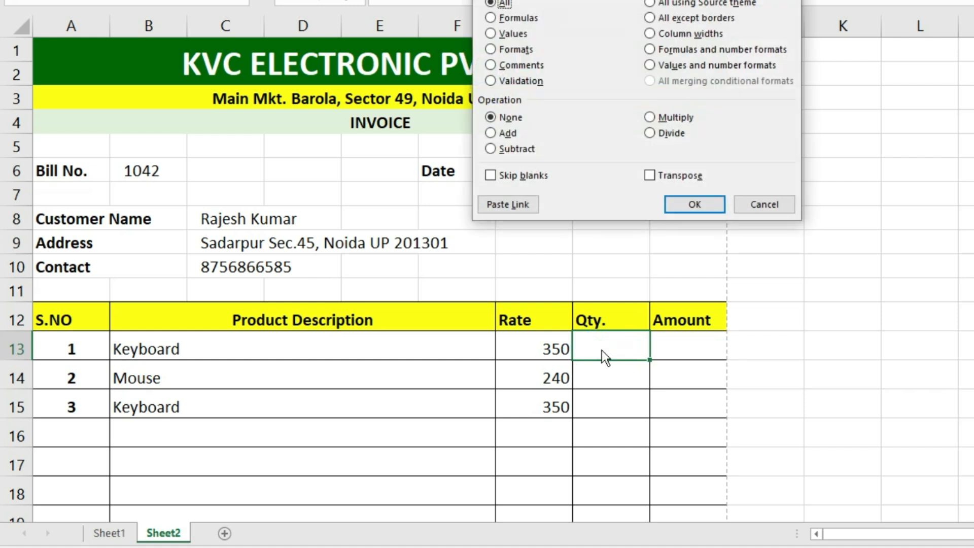
click(657, 66)
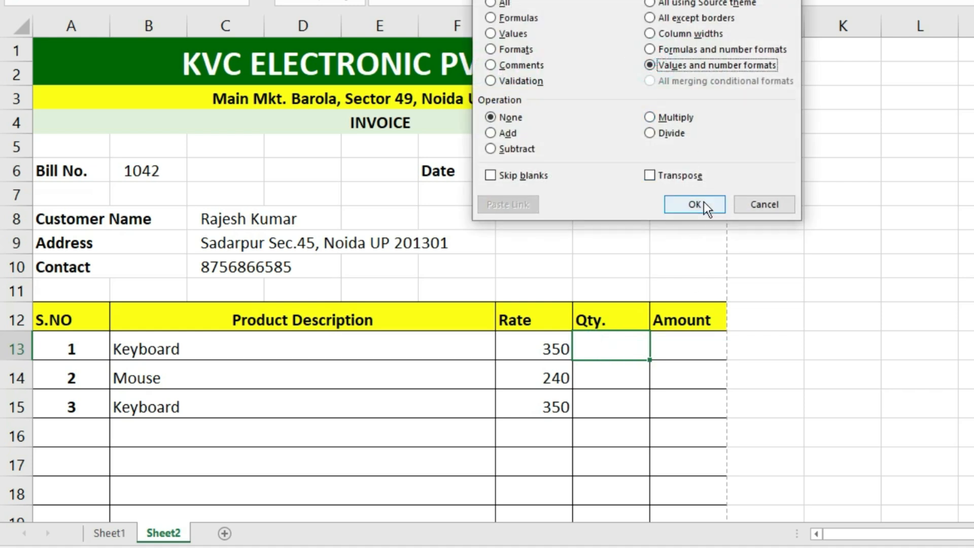
click(704, 204)
- Copy amounts 3500, 24000 and 7000 into the invoice's Amount column at I13 as values
click(685, 347)
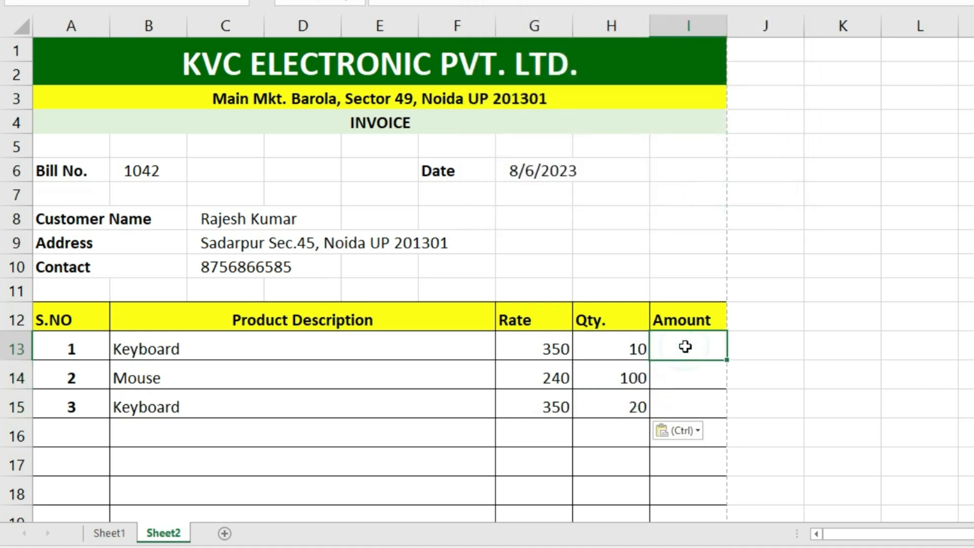
click(109, 533)
click(596, 341)
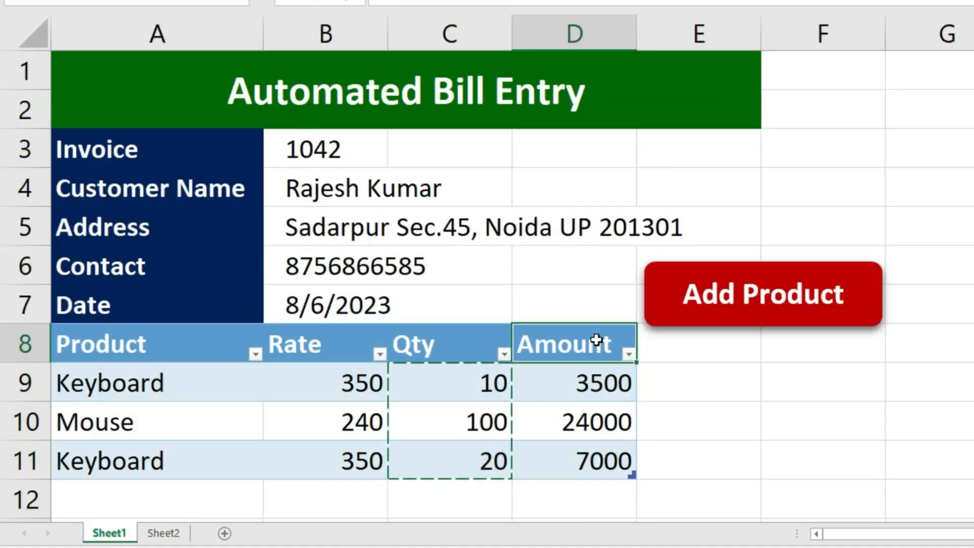
key(Down)
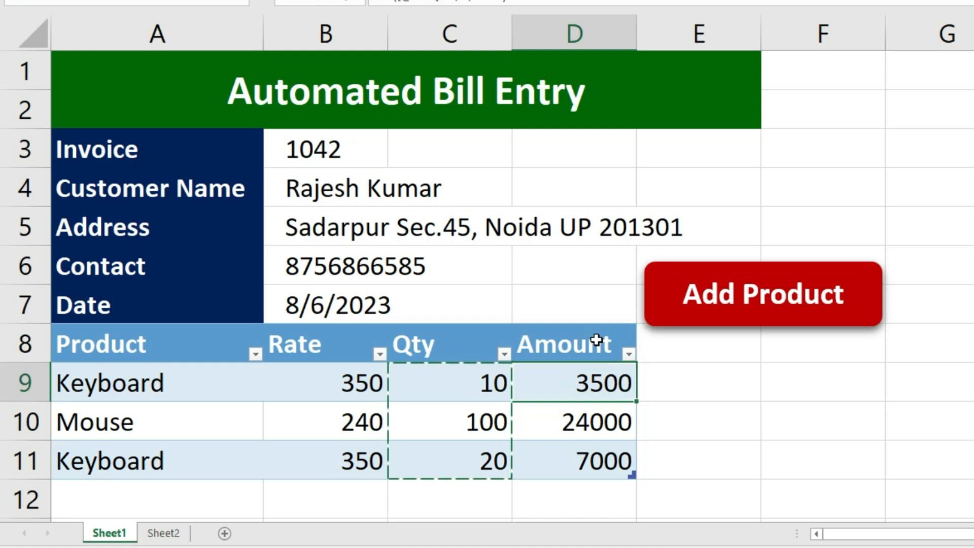
key(ctrl+v)
key(ctrl+c)
click(169, 539)
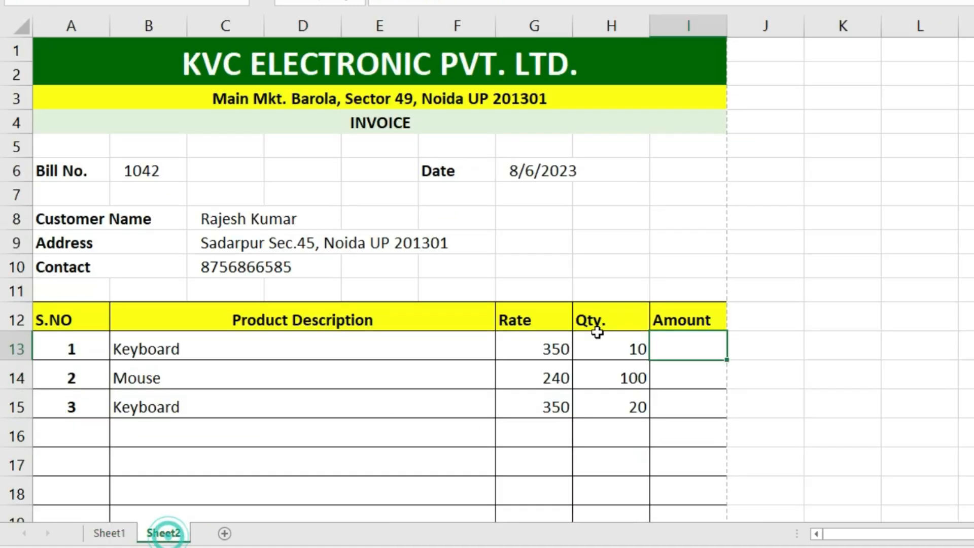
key(ctrl+alt+v)
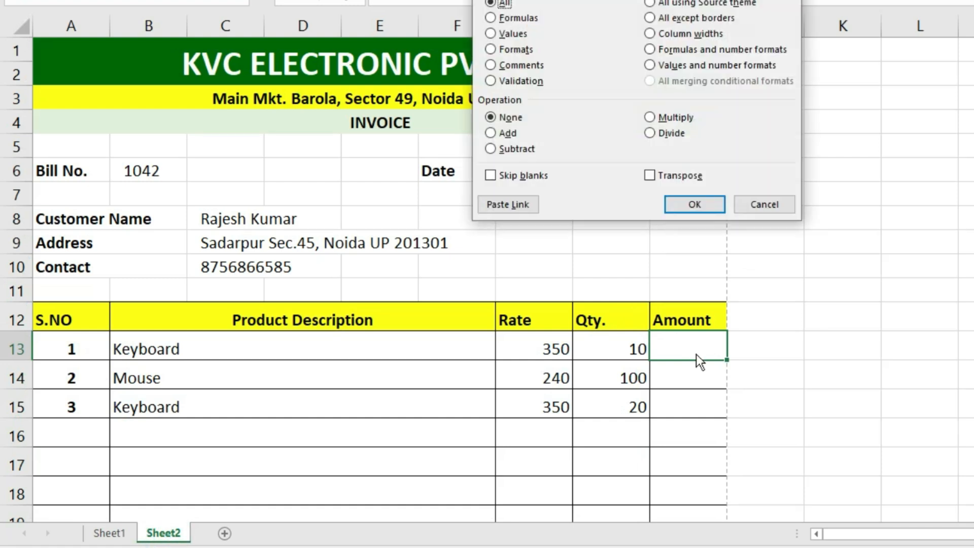
click(651, 65)
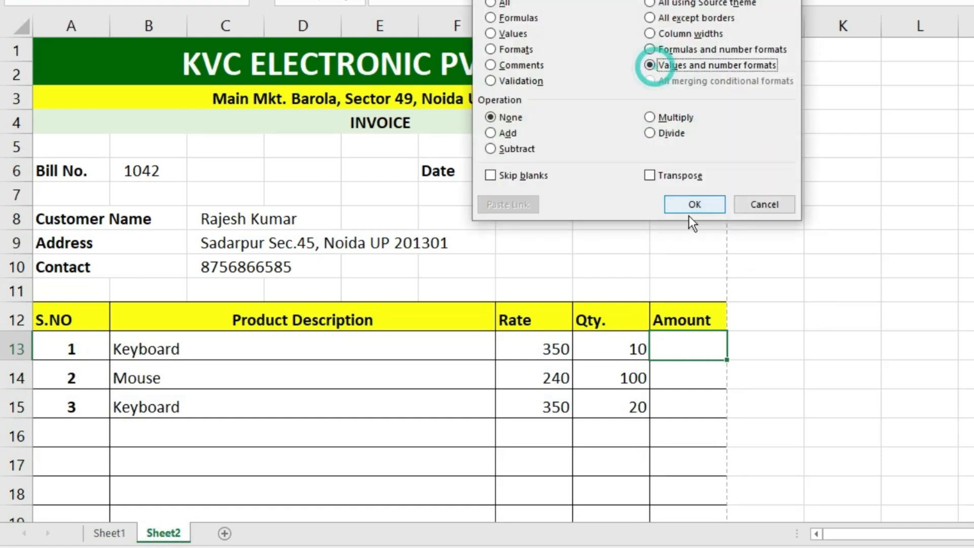
click(693, 204)
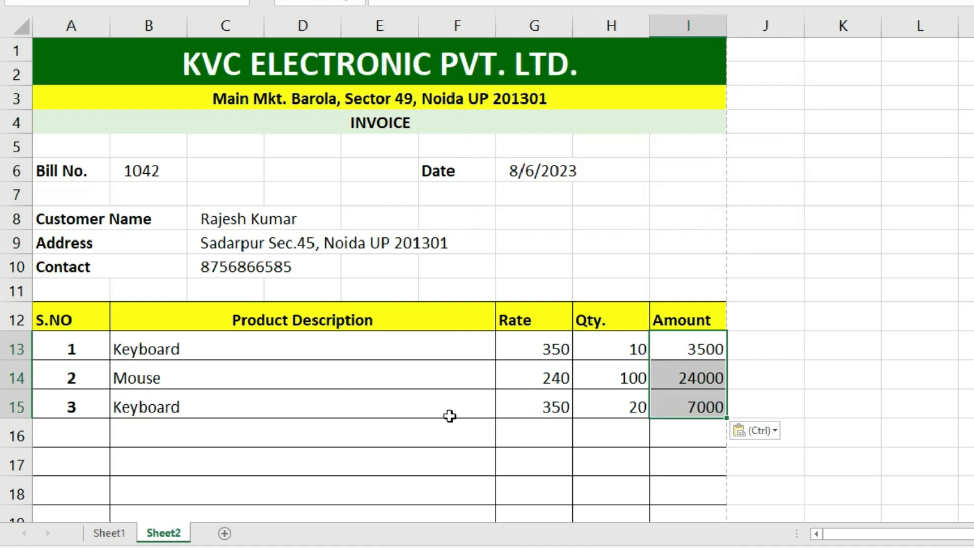
- Enter a SUM of I13:I29 in cell I30 so the invoice Total reads 34500
scroll(440, 436, down, 6)
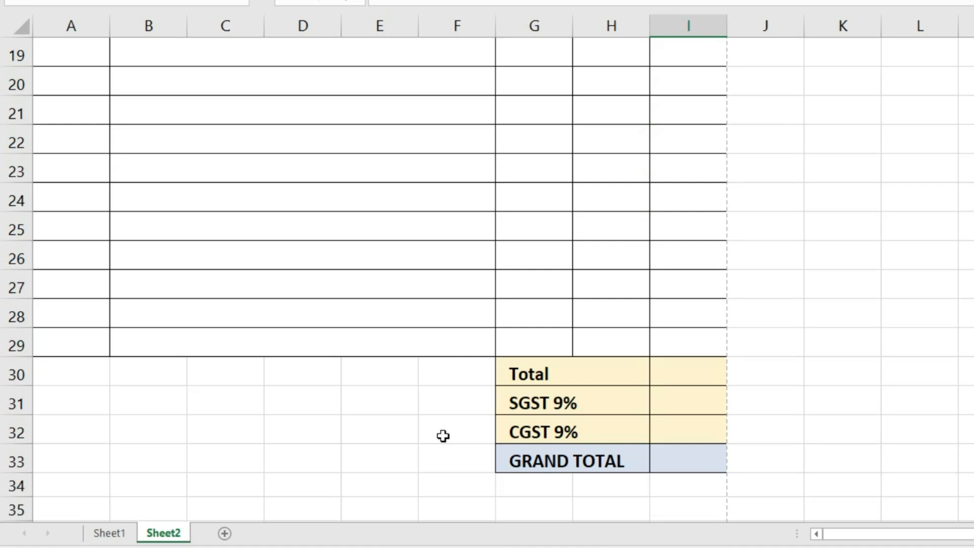
scroll(644, 487, up, 3)
scroll(640, 466, down, 3)
key(ctrl+v)
scroll(692, 441, up, 3)
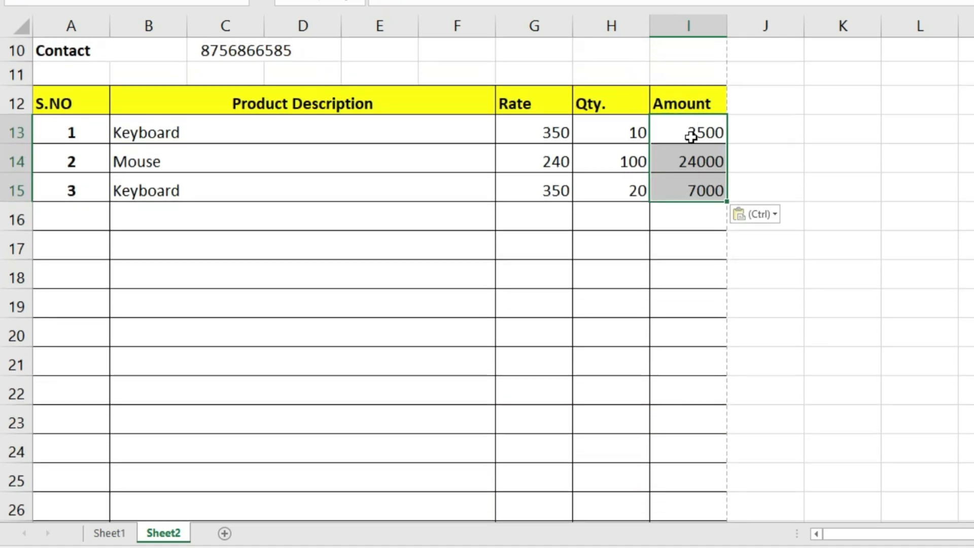
scroll(690, 446, down, 4)
scroll(664, 426, up, 6)
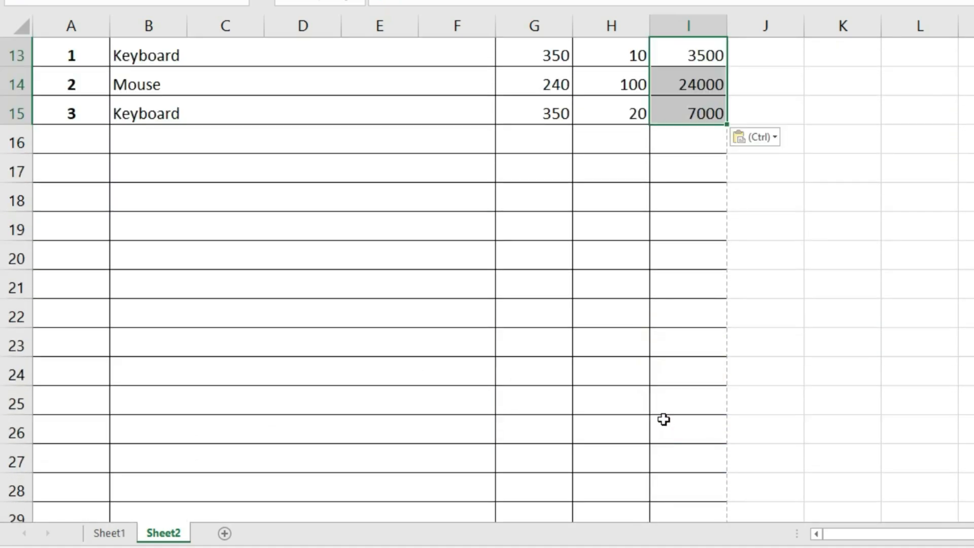
scroll(702, 492, down, 5)
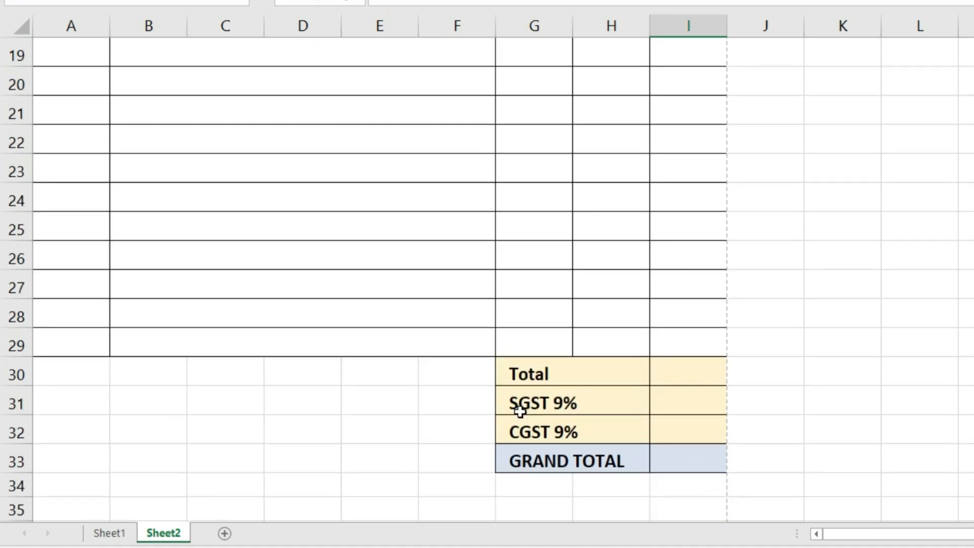
click(679, 375)
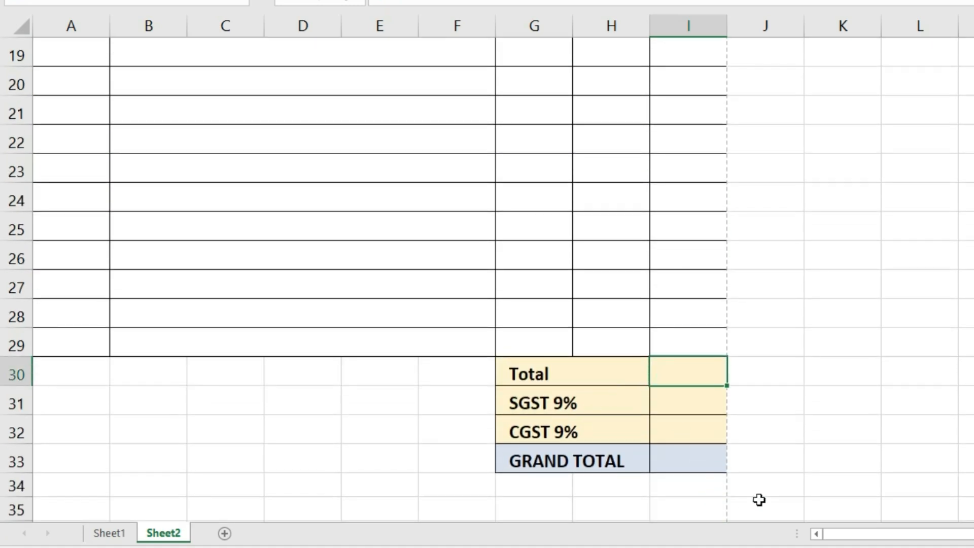
key(alt+equal)
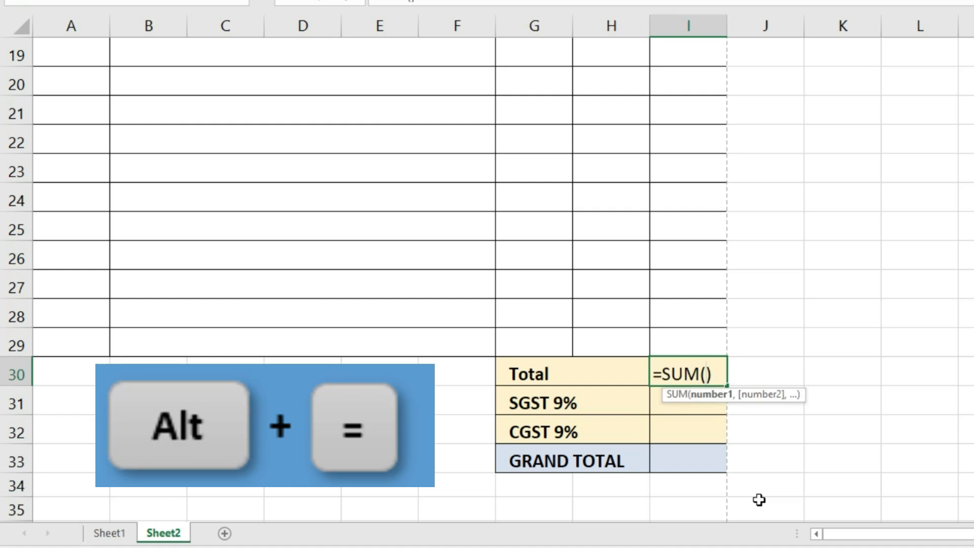
key(Return)
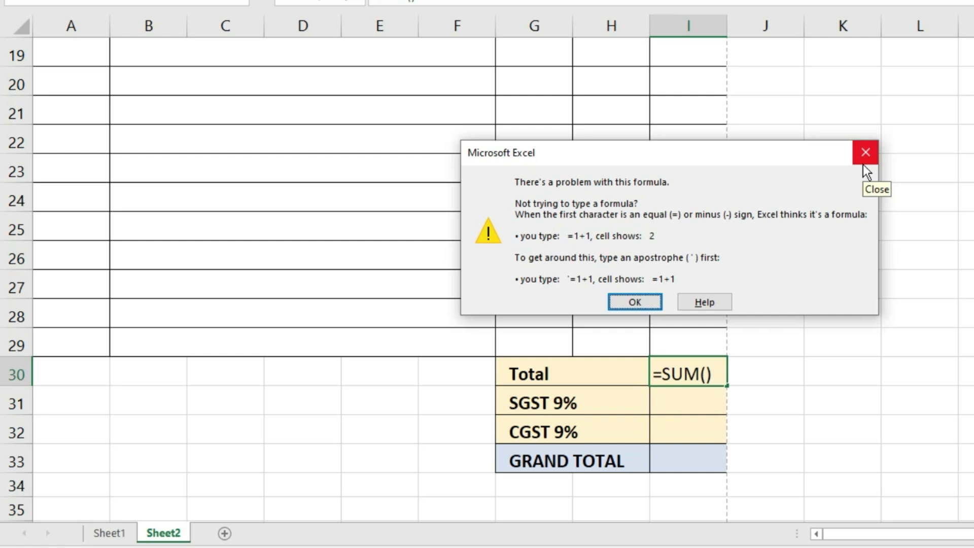
click(863, 163)
scroll(688, 304, up, 3)
scroll(688, 303, up, 1)
drag(698, 208, 684, 452)
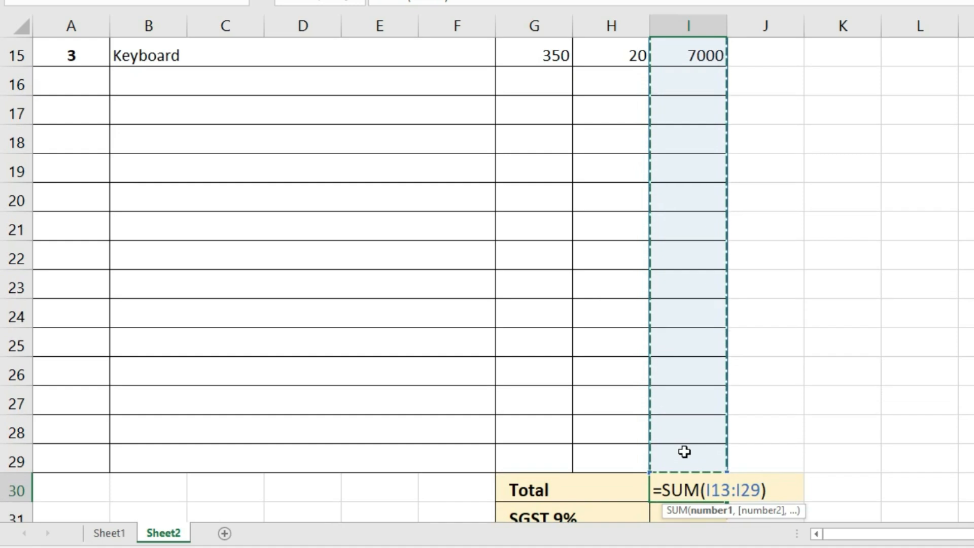
key(Return)
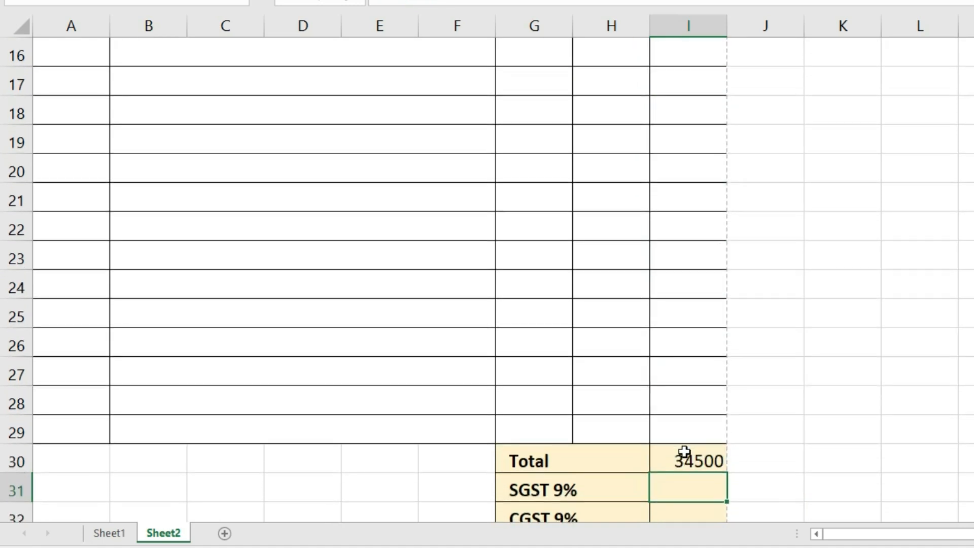
- Calculate SGST and CGST as 9% of the Total each
text(=)
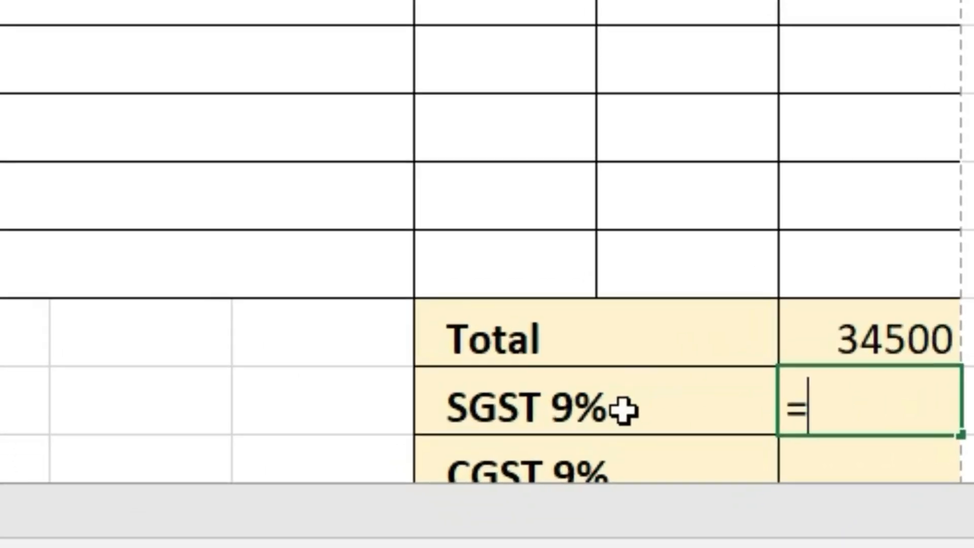
click(839, 335)
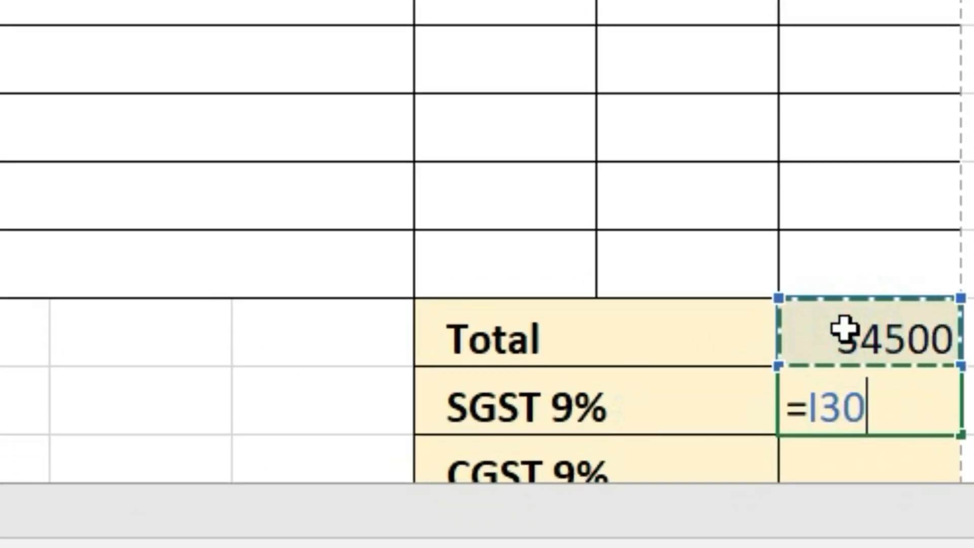
text(*9)
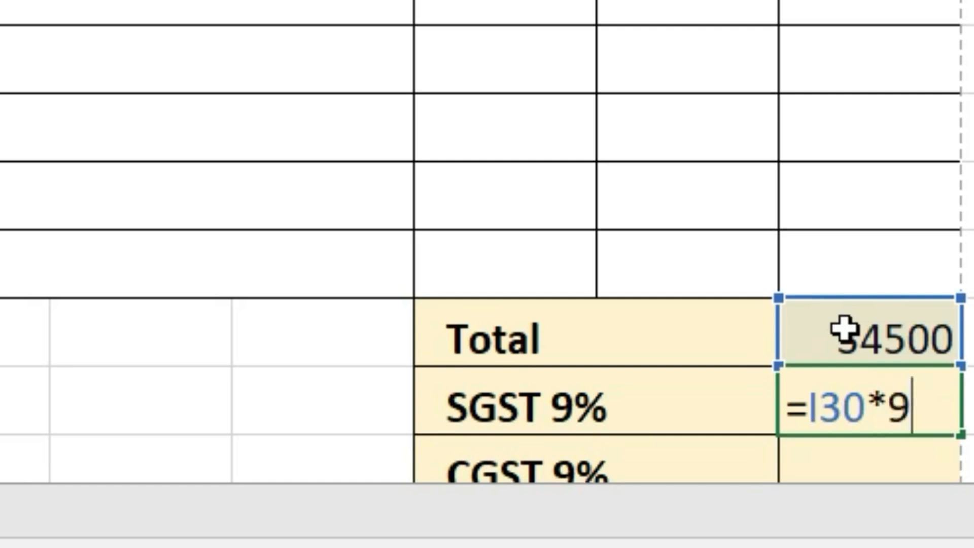
text(%)
key(Return)
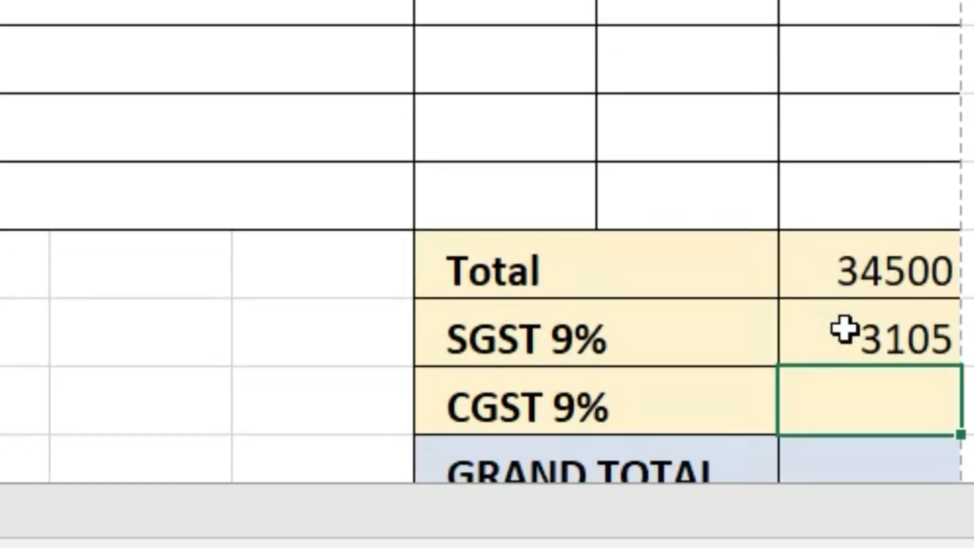
text(=)
click(863, 273)
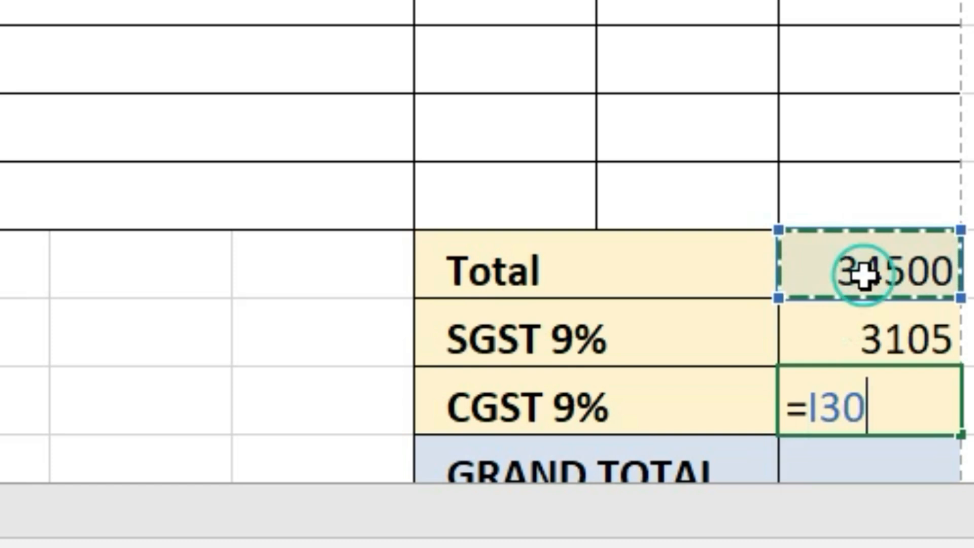
text(*)
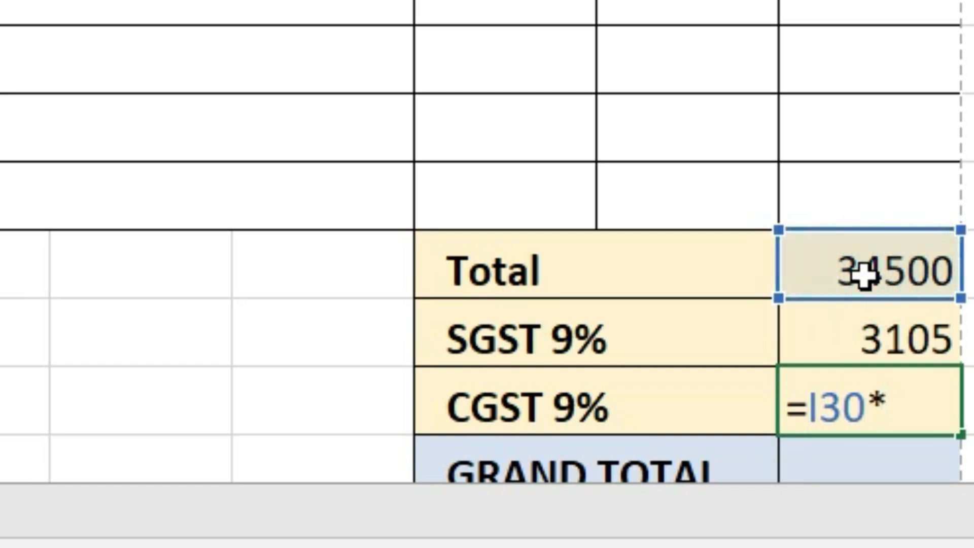
text(9%)
key(Return)
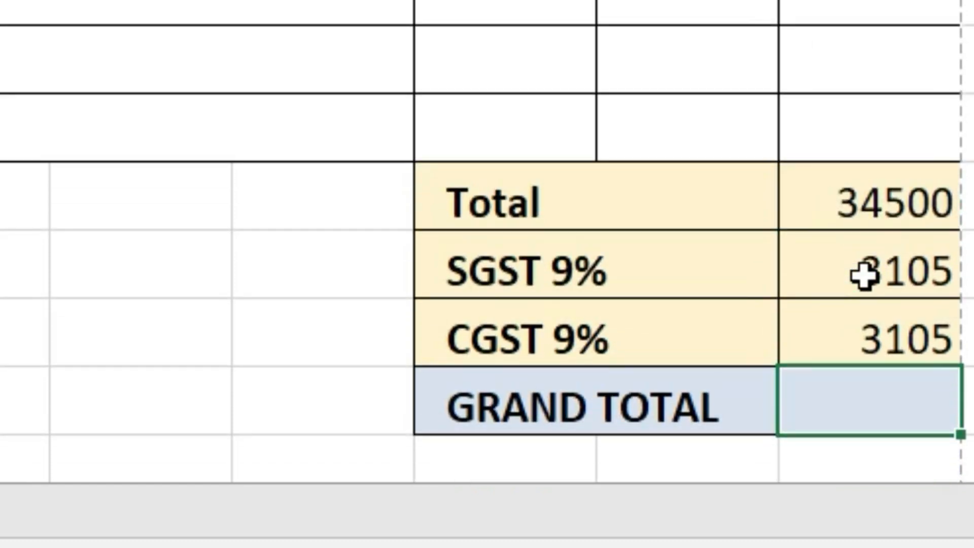
- Set GRAND TOTAL to Total plus SGST plus CGST
text(=)
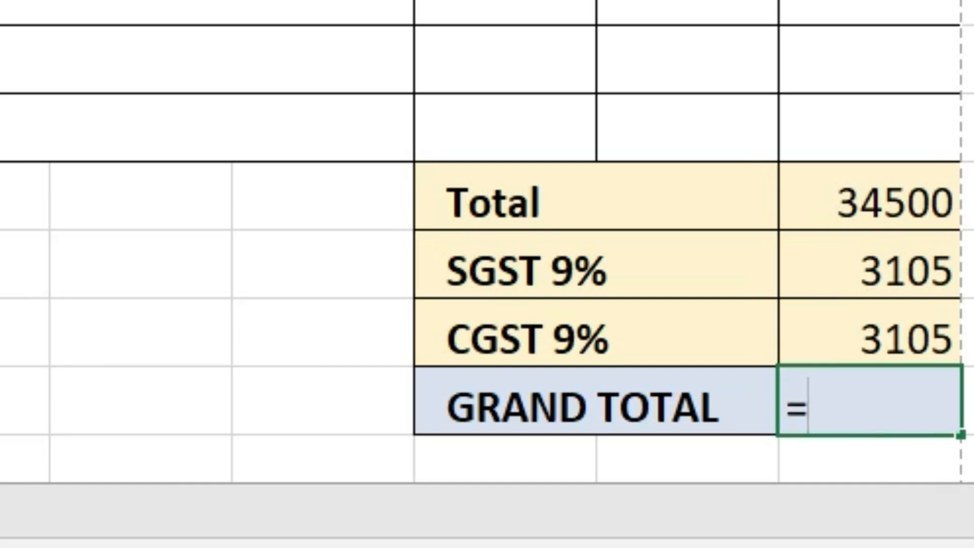
click(935, 210)
text(+)
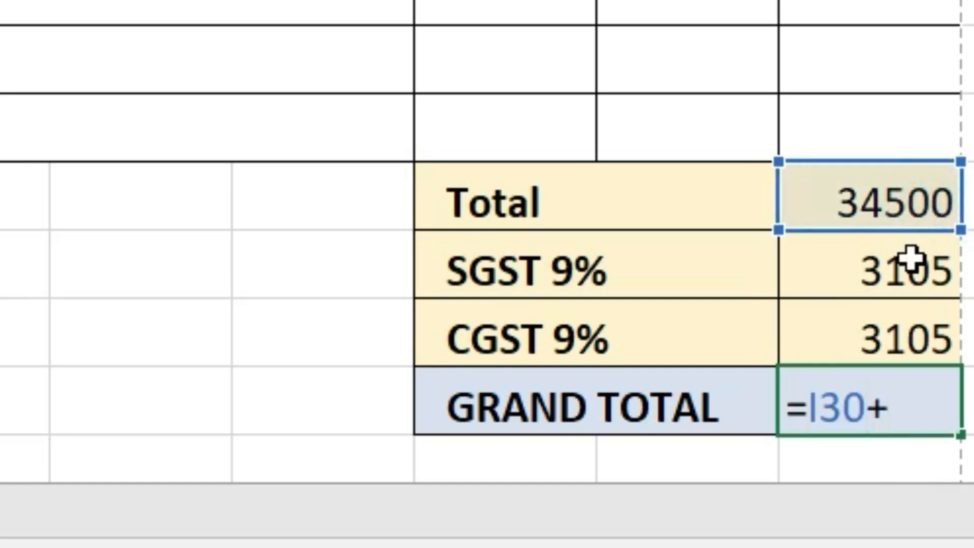
click(911, 262)
text(+)
click(909, 329)
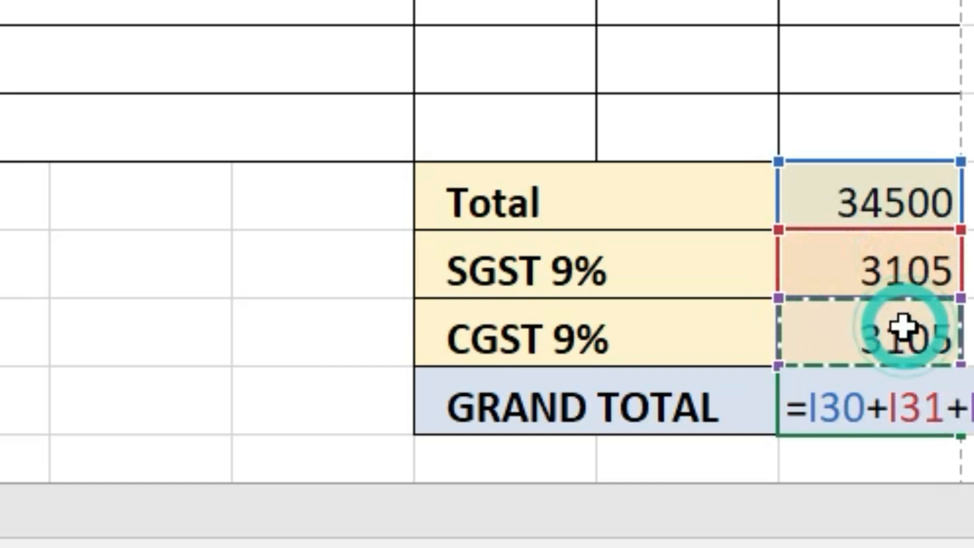
key(Return)
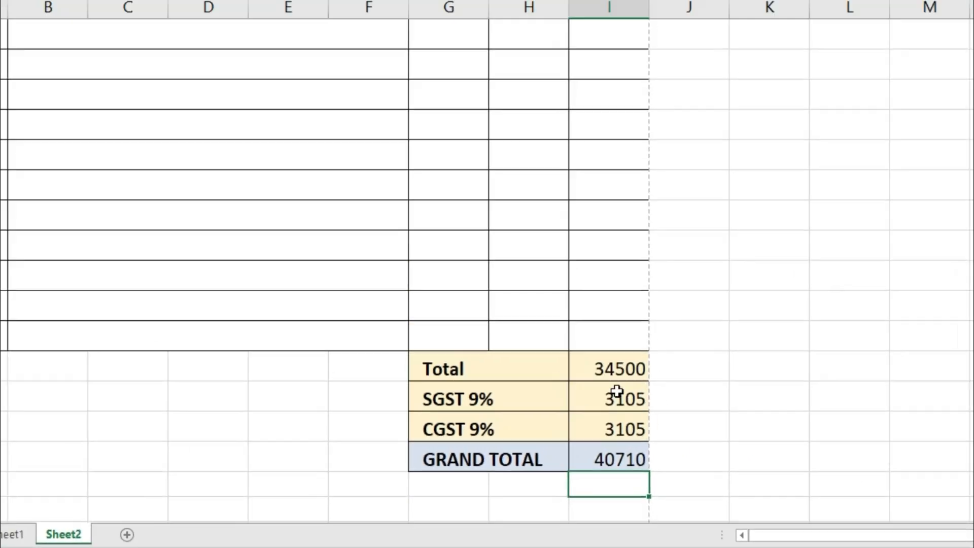
- Make the four totals from Total to GRAND TOTAL bold
click(890, 167)
drag(574, 410, 575, 478)
click(62, 12)
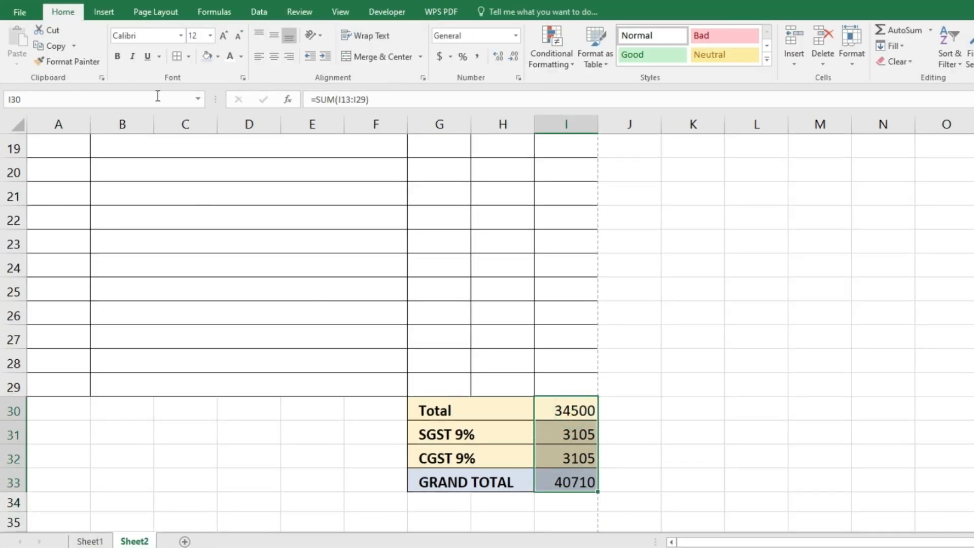
click(117, 56)
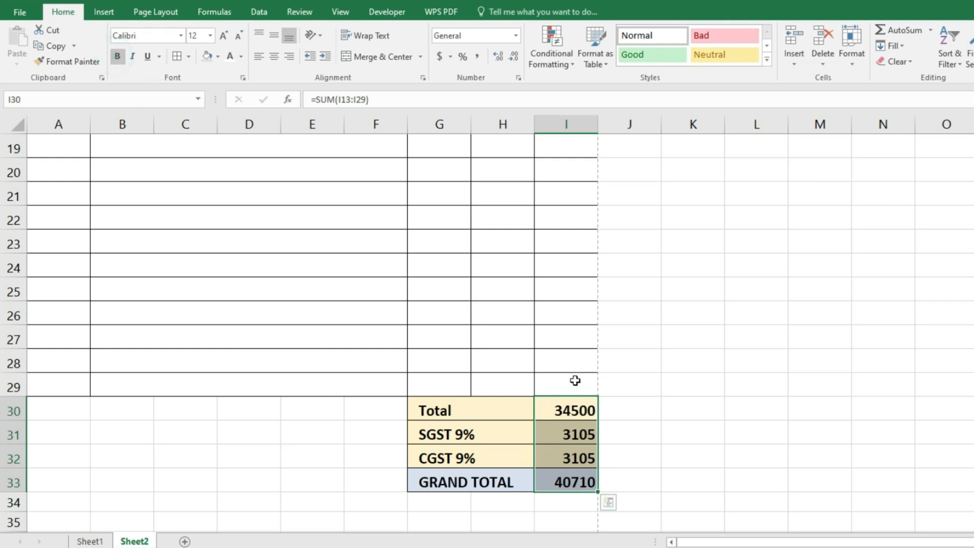
- Bold the bill number, customer details, invoice date and product rows 13 to 15
scroll(568, 378, up, 6)
click(123, 245)
click(118, 57)
drag(202, 280, 204, 317)
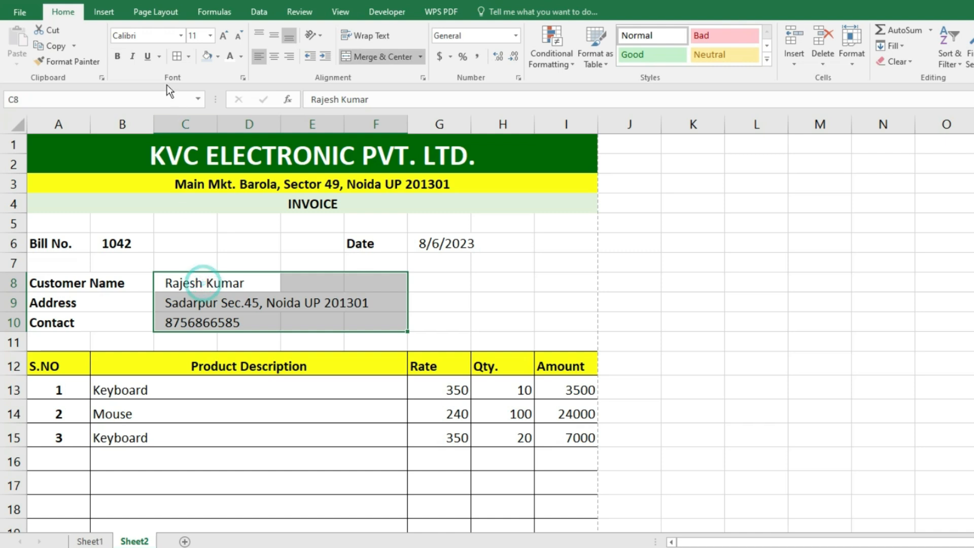
click(117, 57)
click(470, 247)
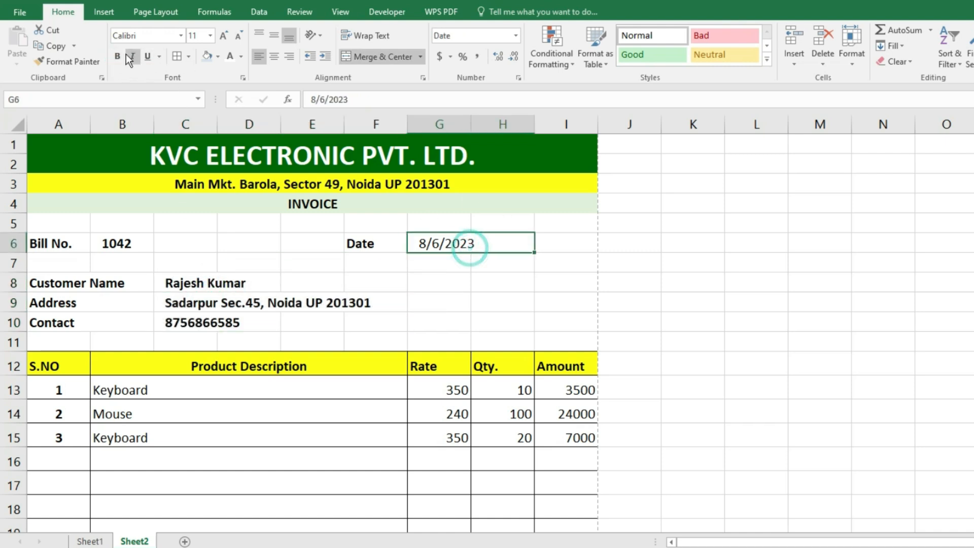
click(117, 56)
drag(127, 390, 568, 436)
click(118, 58)
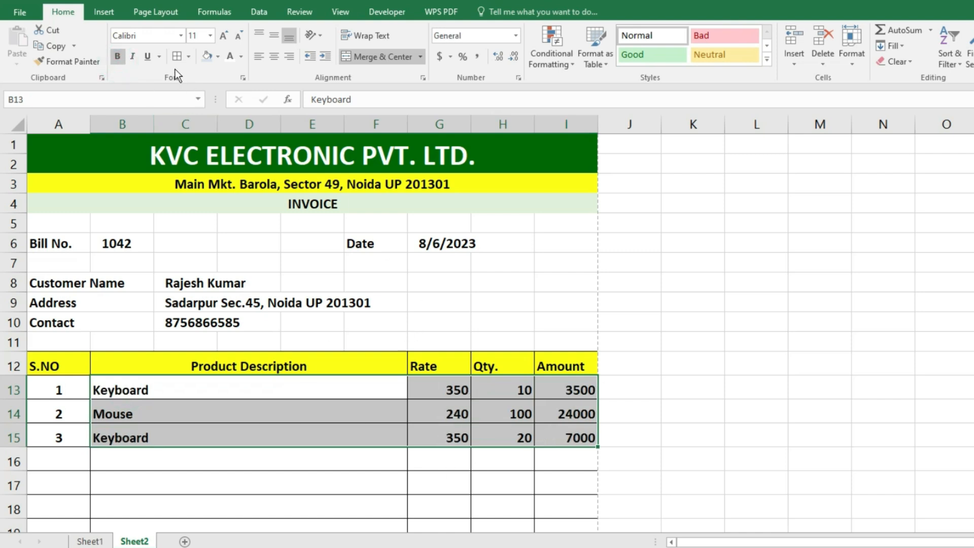
click(724, 436)
- Centre-align the item table from the S.NO heading through the product rows
click(59, 365)
drag(60, 364, 550, 433)
scroll(467, 443, up, 5)
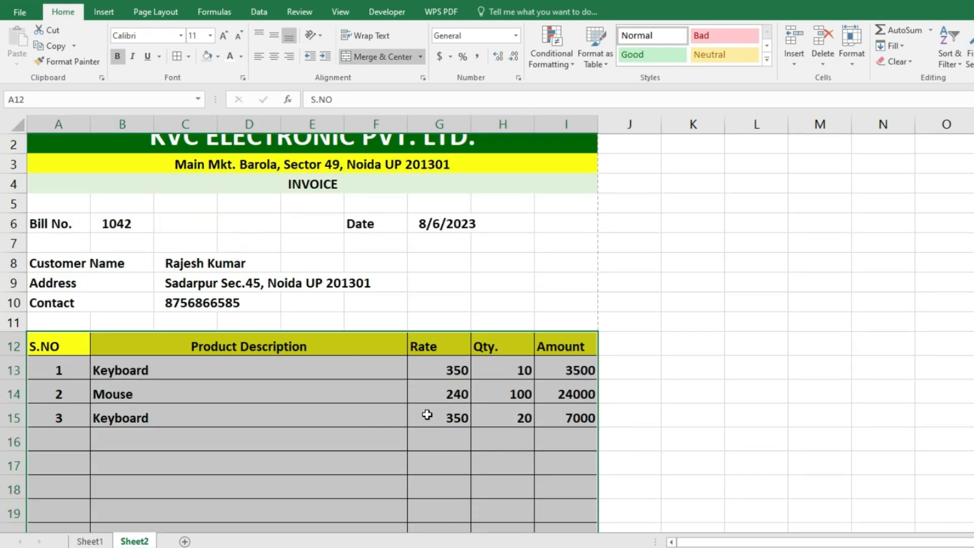
click(259, 57)
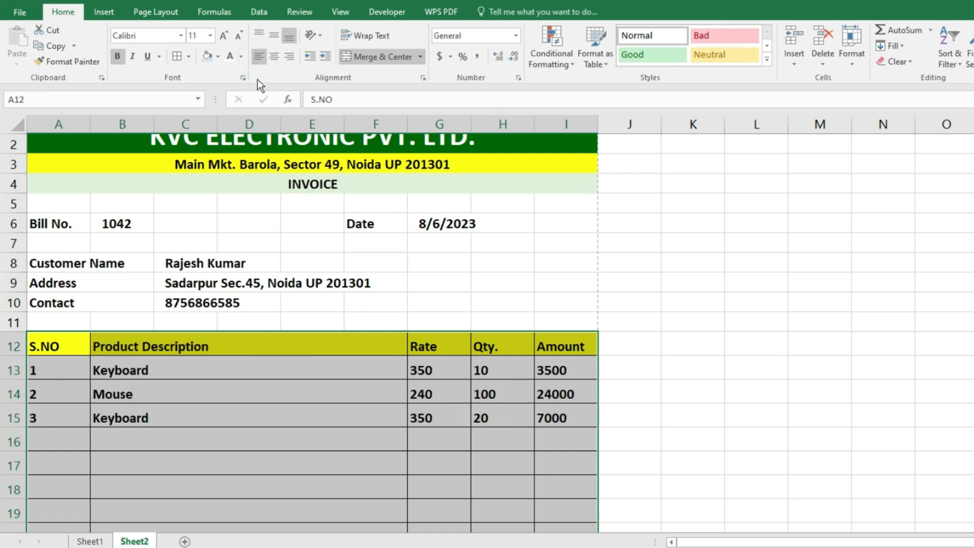
click(274, 56)
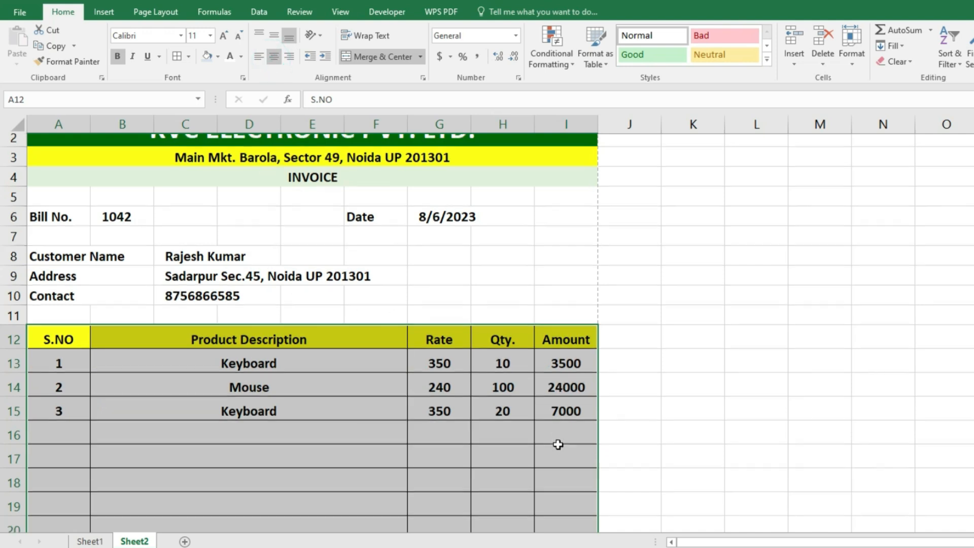
scroll(558, 446, down, 8)
scroll(593, 500, up, 8)
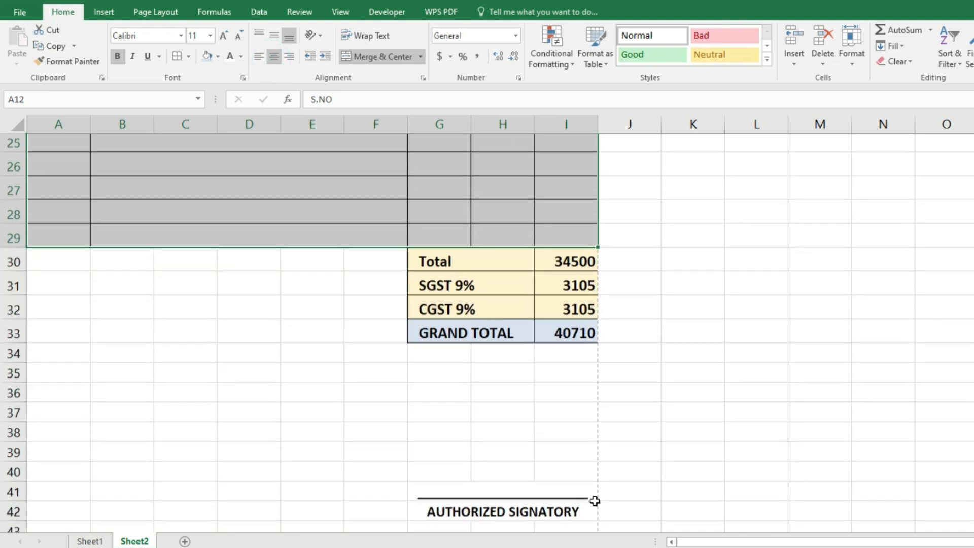
click(701, 332)
click(386, 15)
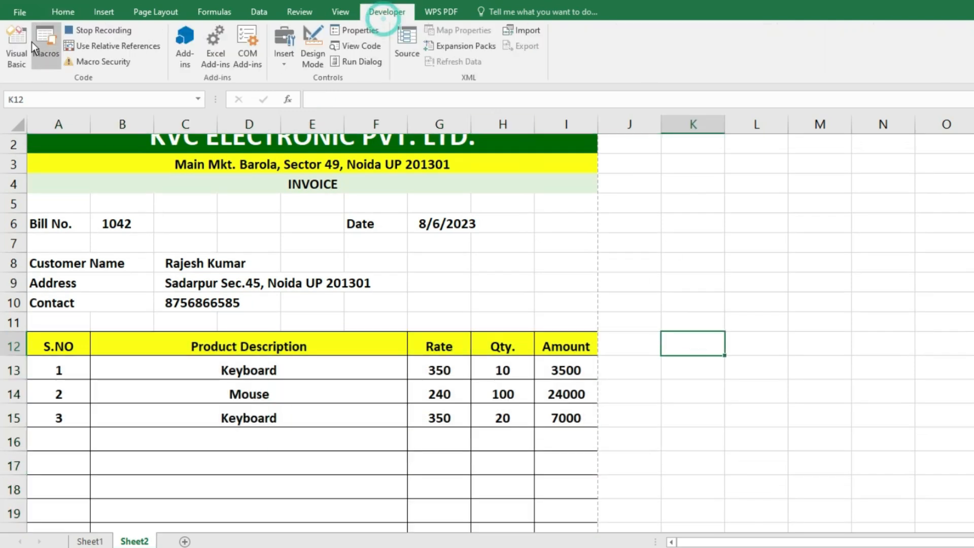
- Stop recording the generate_invoice3 macro and return to the Automated Bill Entry sheet
click(94, 32)
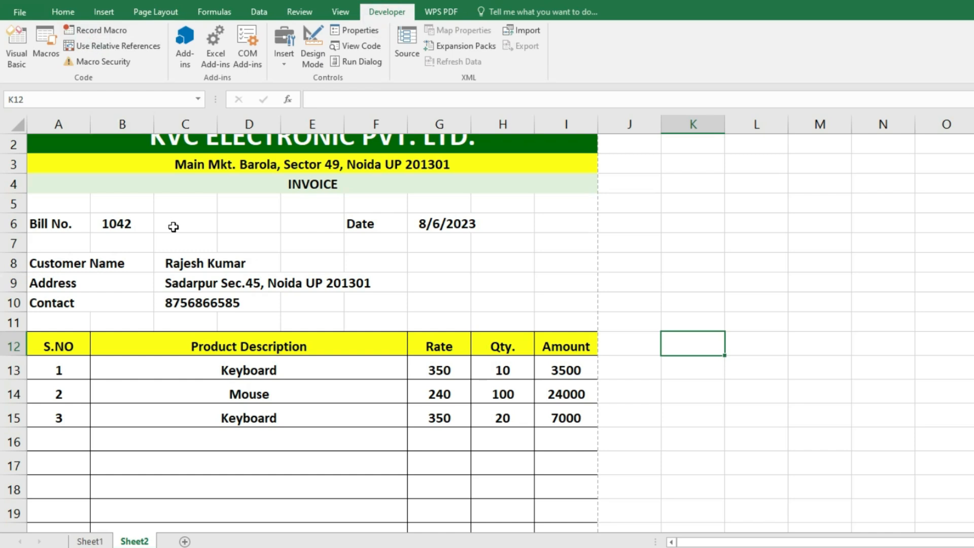
scroll(644, 479, up, 1)
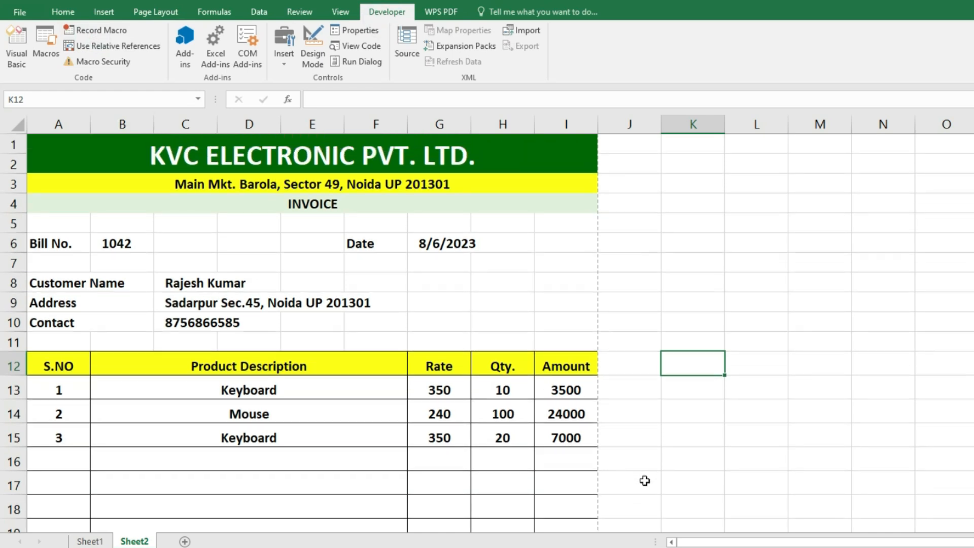
click(90, 541)
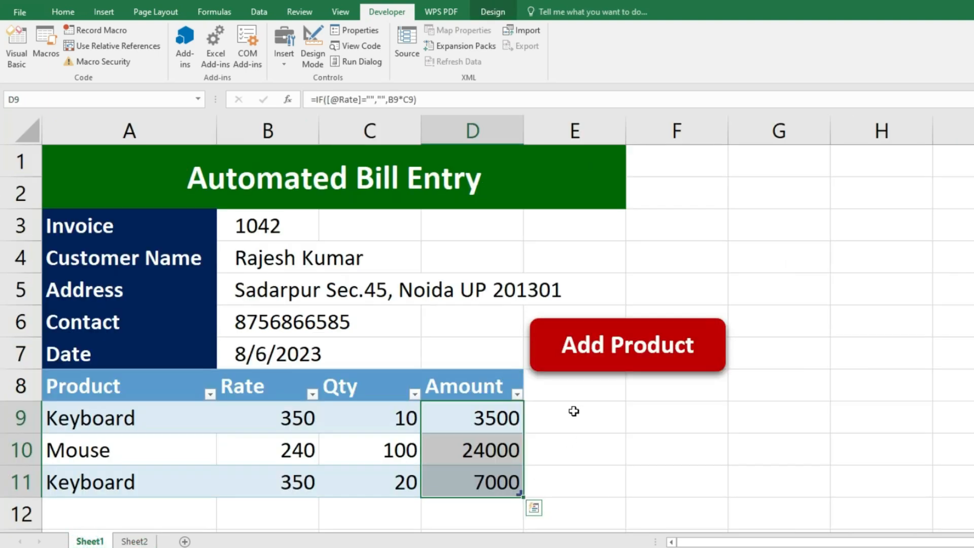
- Duplicate the Add Product button below it and relabel the copy 'Generate Invoice'
drag(553, 351, 564, 411)
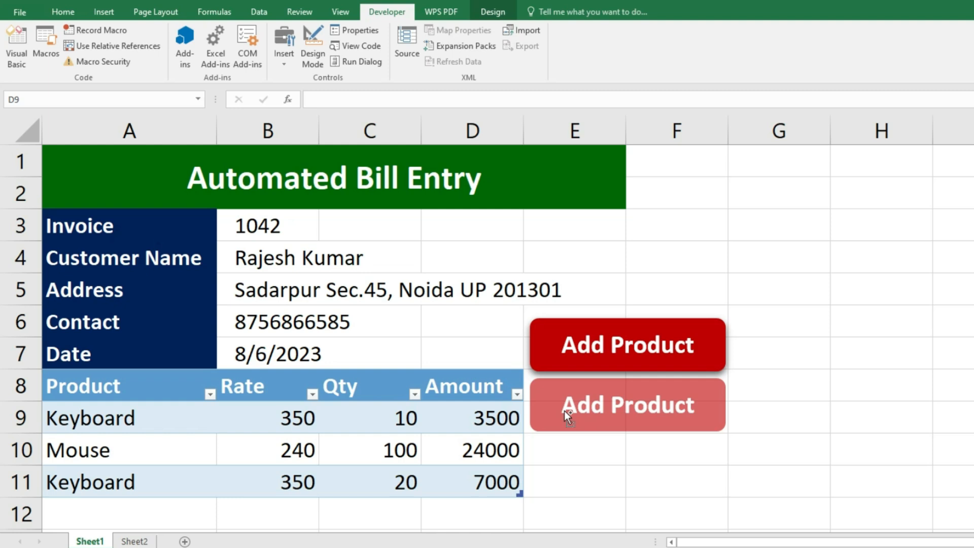
drag(565, 411, 564, 411)
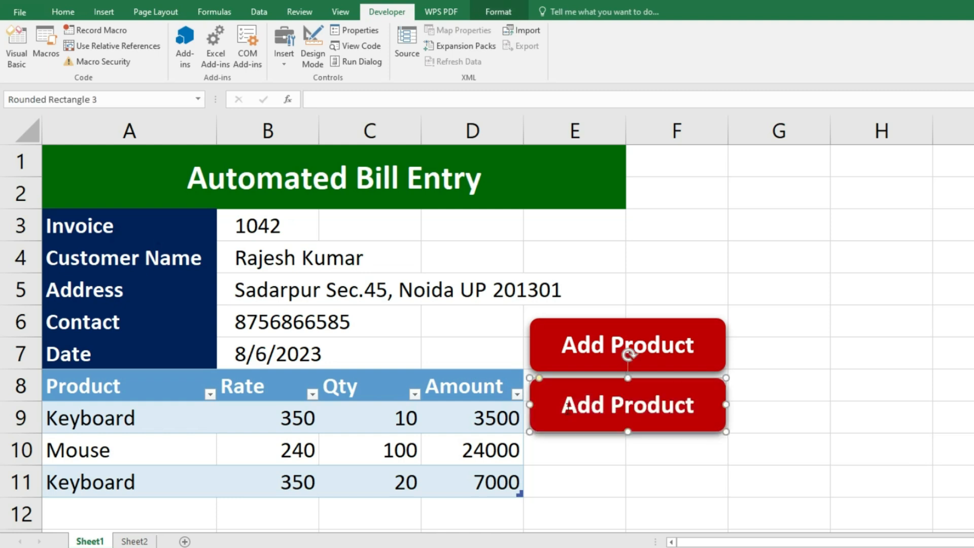
click(575, 406)
key(ctrl+a)
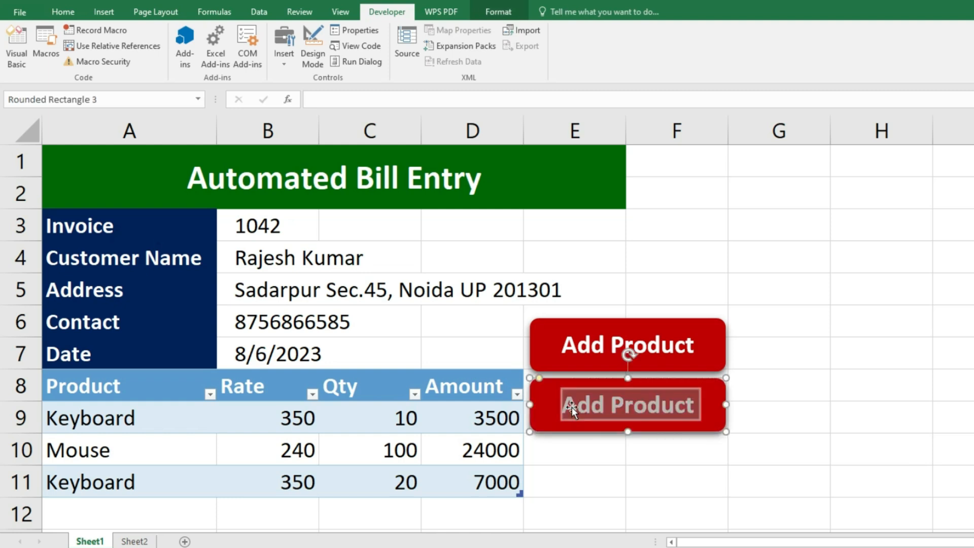
key(Delete)
text(Gene)
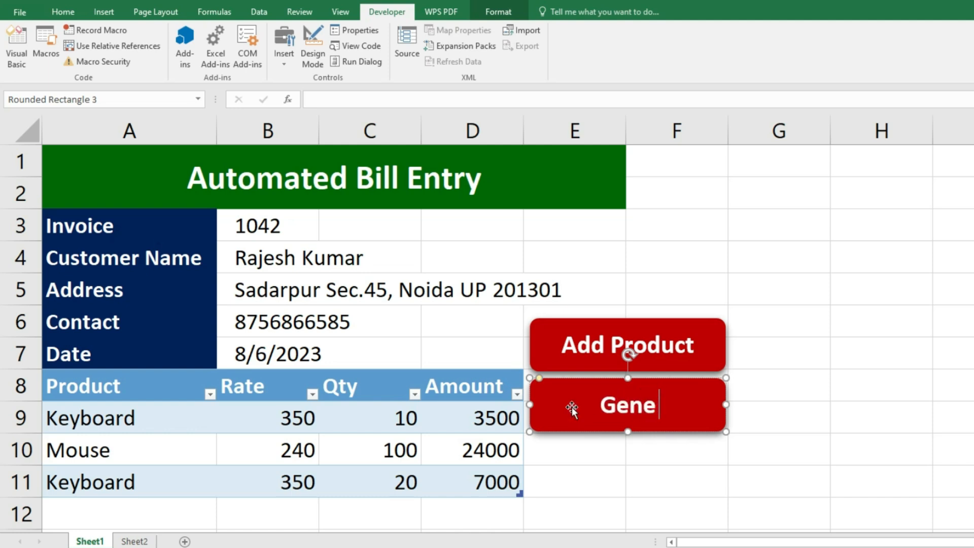
text(rate Invoice)
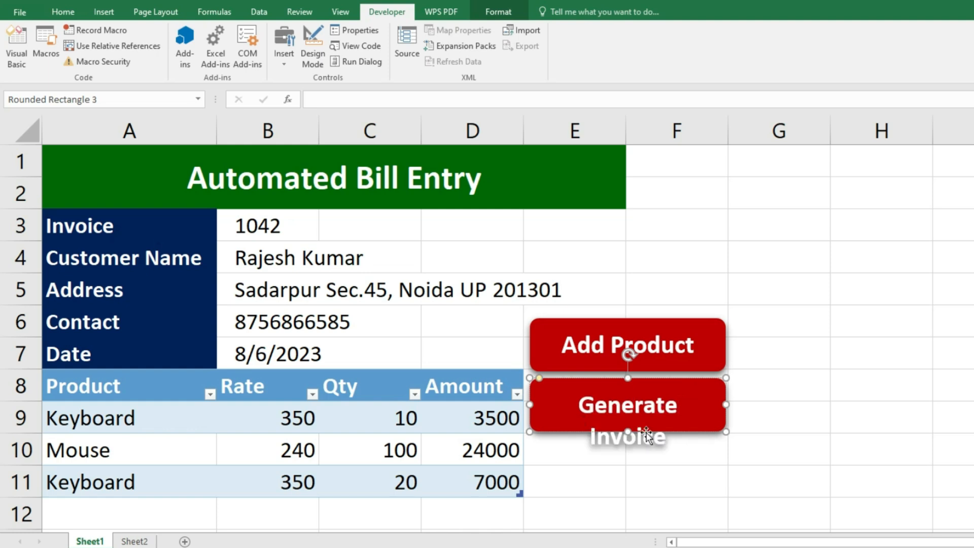
- Shrink the label font to fit one line and fill the button dark blue
drag(582, 404, 667, 437)
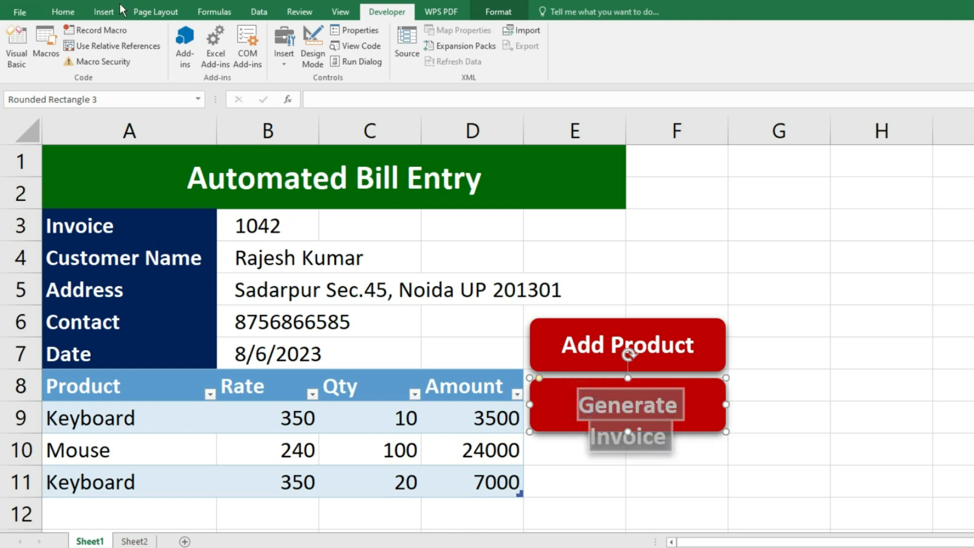
click(63, 11)
click(234, 36)
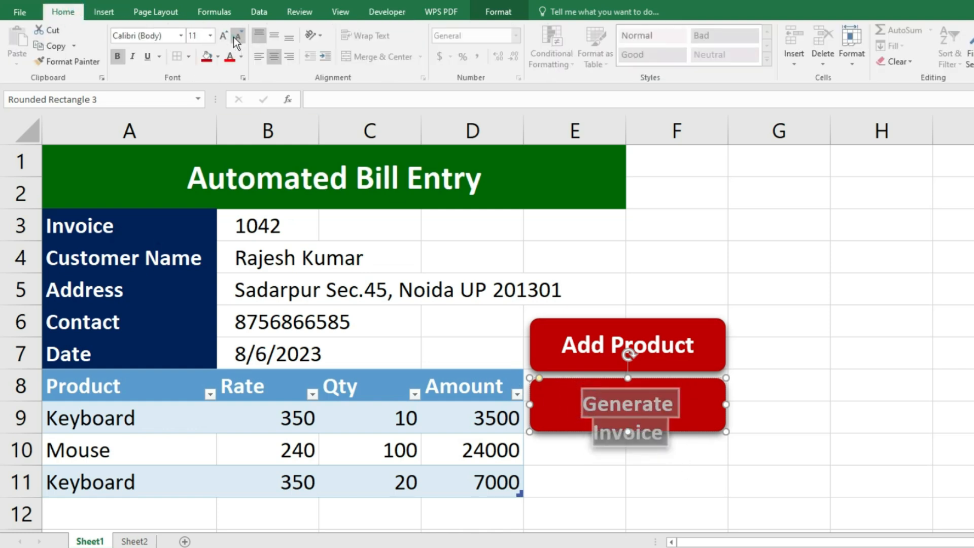
click(233, 36)
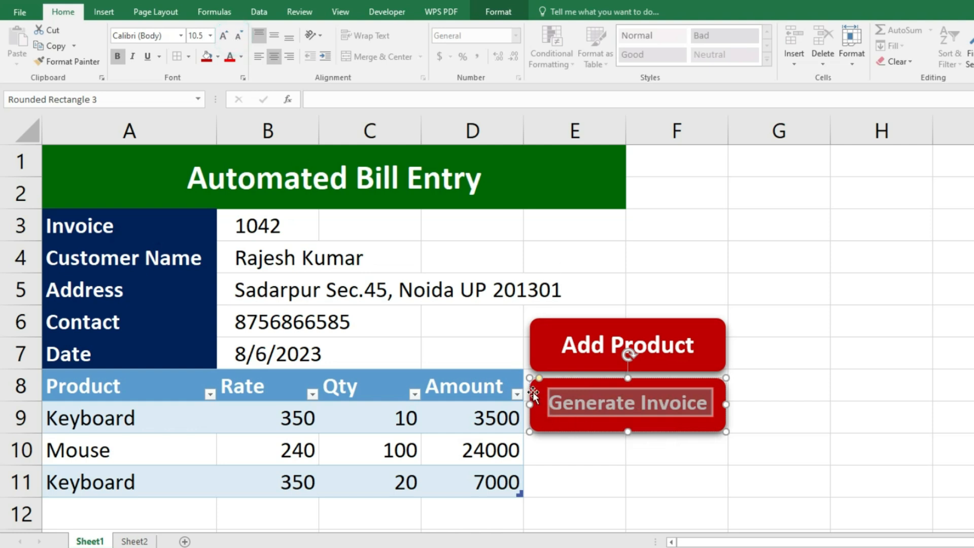
click(533, 394)
click(218, 56)
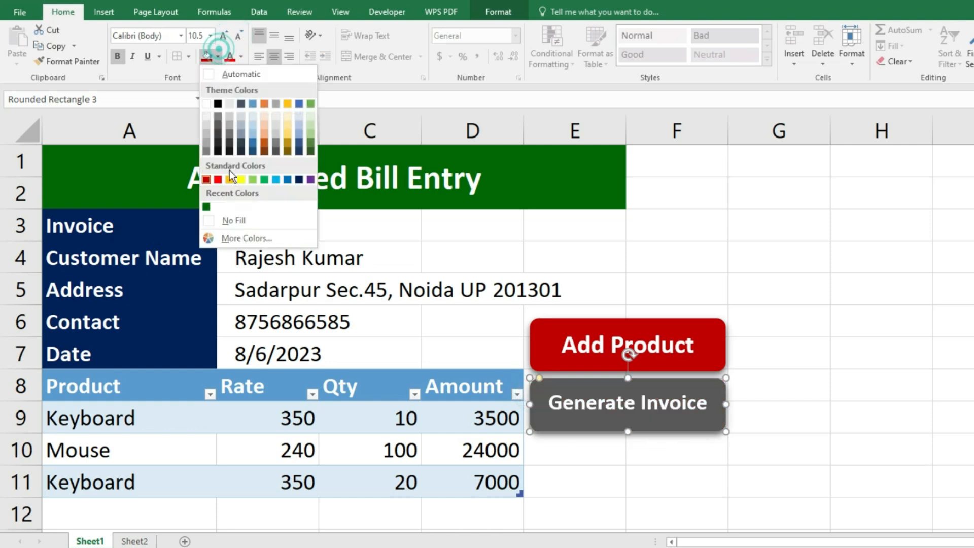
click(299, 179)
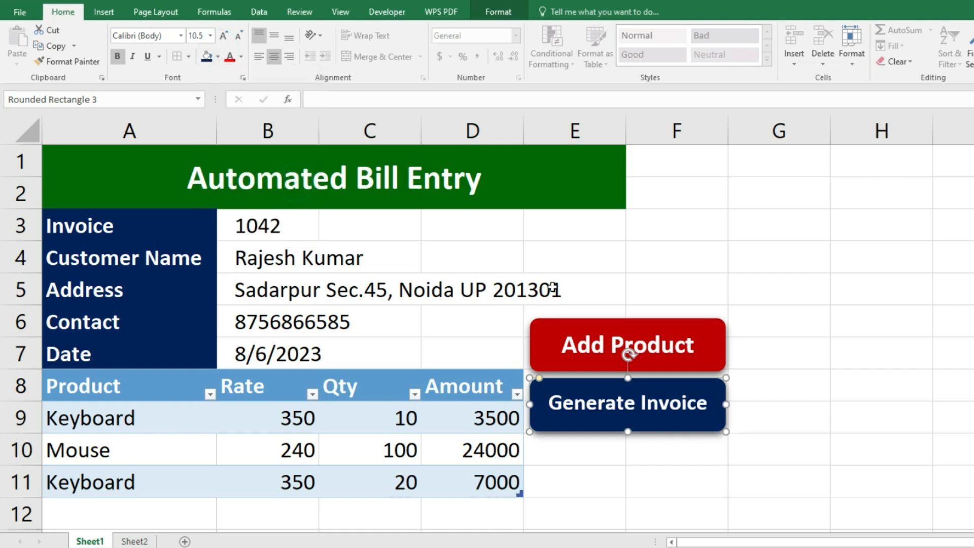
- Assign the generate_invoice3 macro to the Generate Invoice button
right_click(699, 427)
click(736, 366)
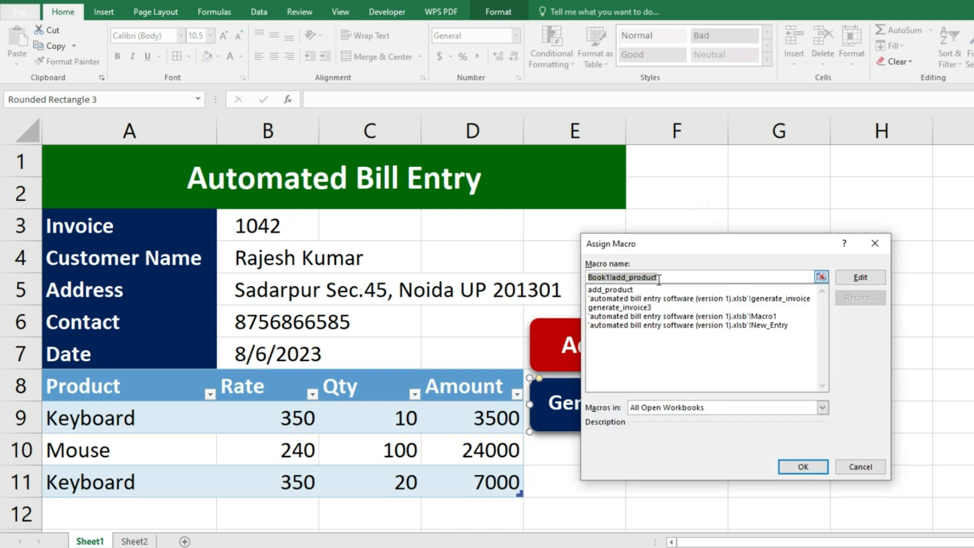
key(BackSpace)
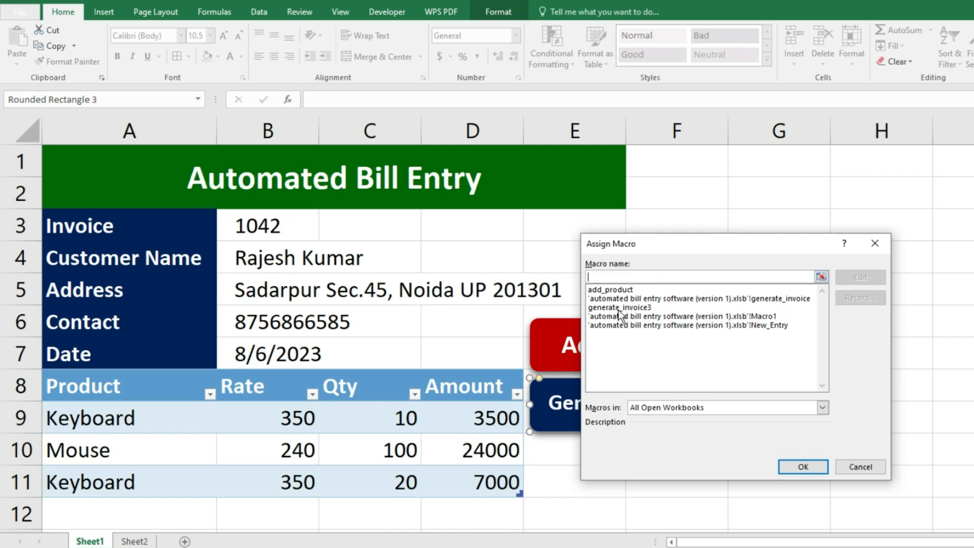
click(619, 308)
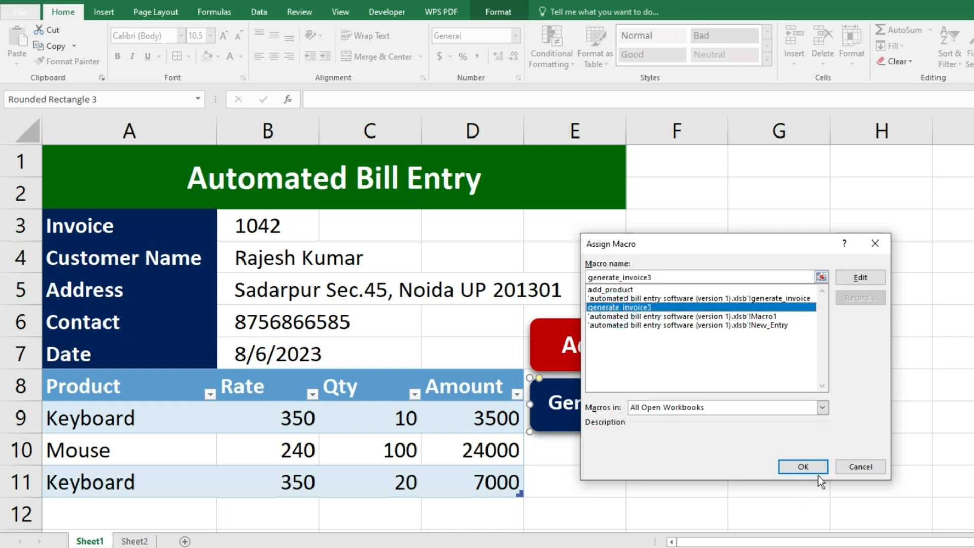
click(811, 467)
click(815, 459)
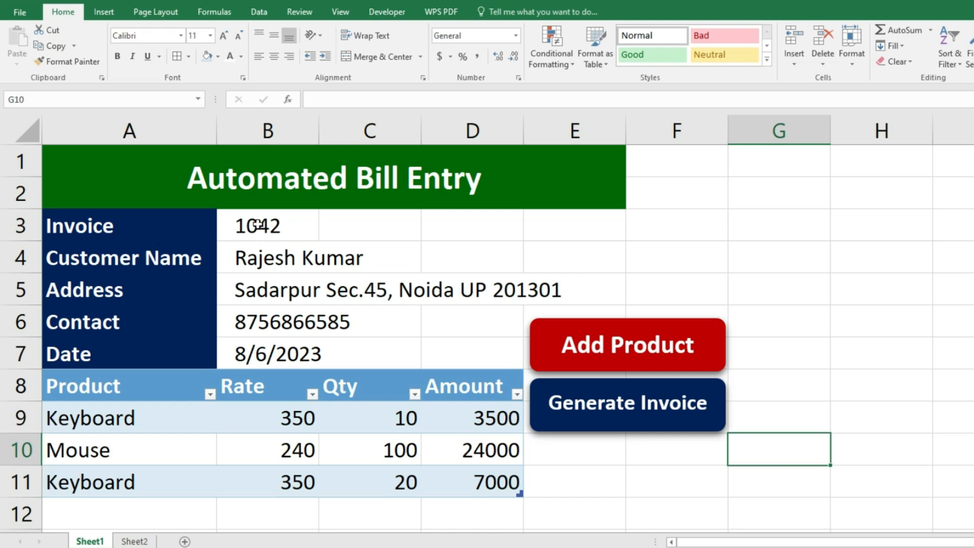
- Check the invoice on Sheet2, then duplicate the Generate Invoice button below it
click(135, 541)
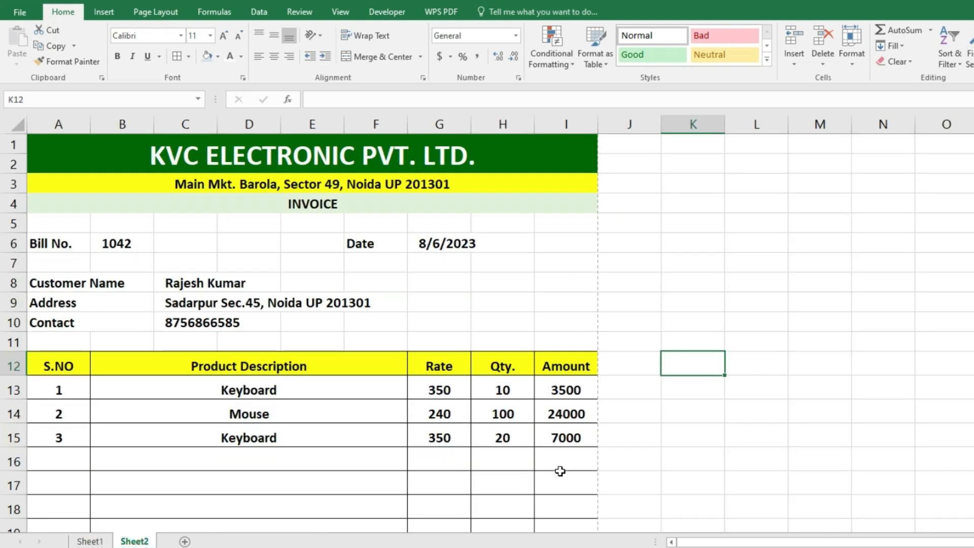
click(90, 541)
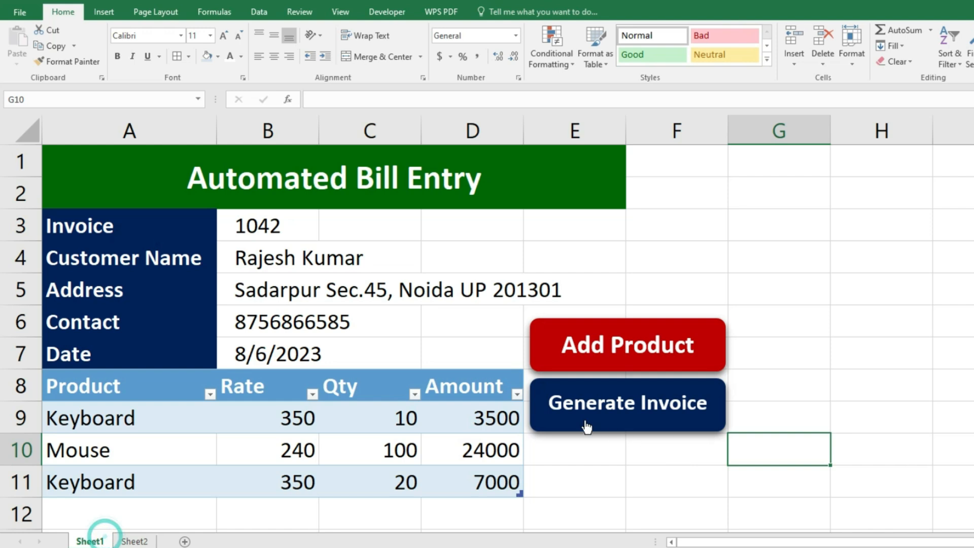
drag(540, 418, 543, 485)
- Relabel the duplicated button as 'New Entry'
click(578, 475)
key(ctrl+a)
key(Delete)
text(Ne)
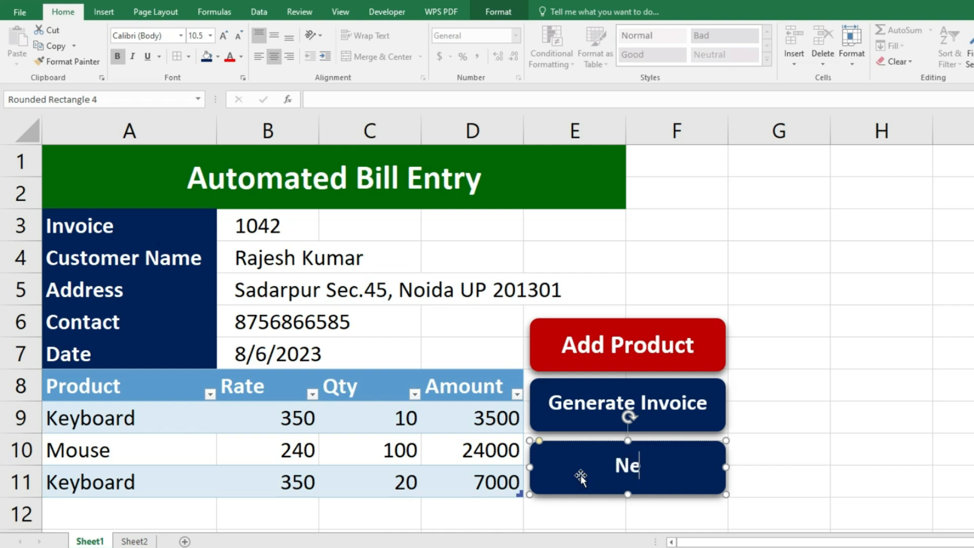
text(w Entry)
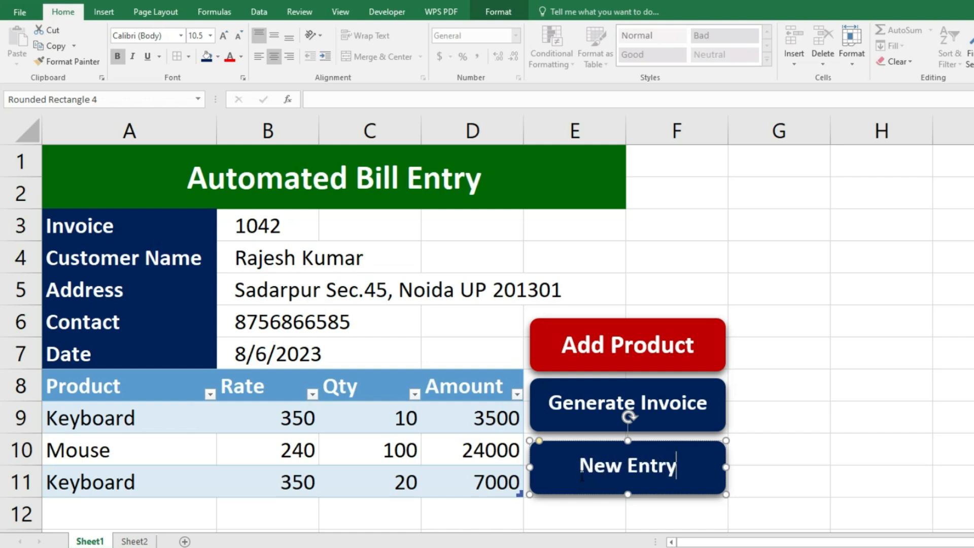
click(833, 410)
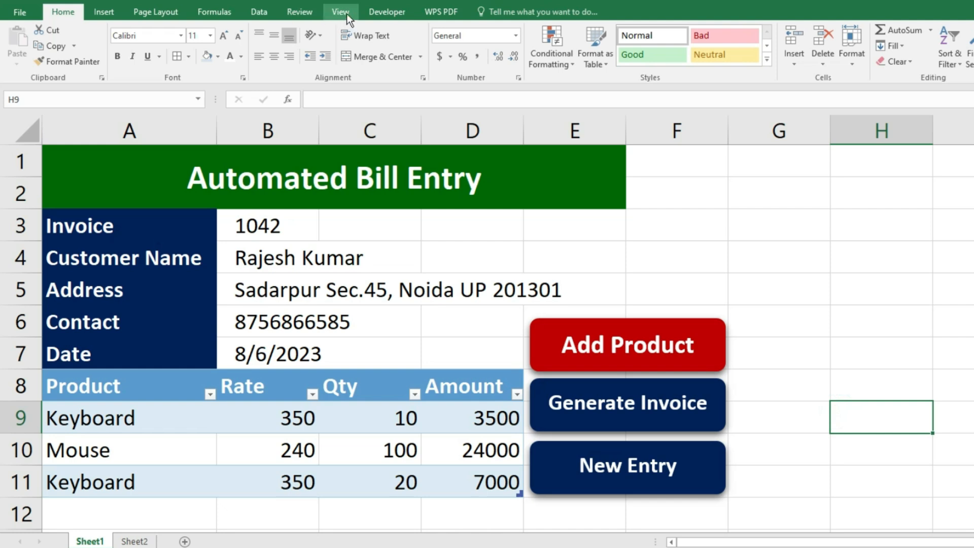
click(386, 11)
- Start recording a new macro named Delete_data with shortcut key D
click(104, 32)
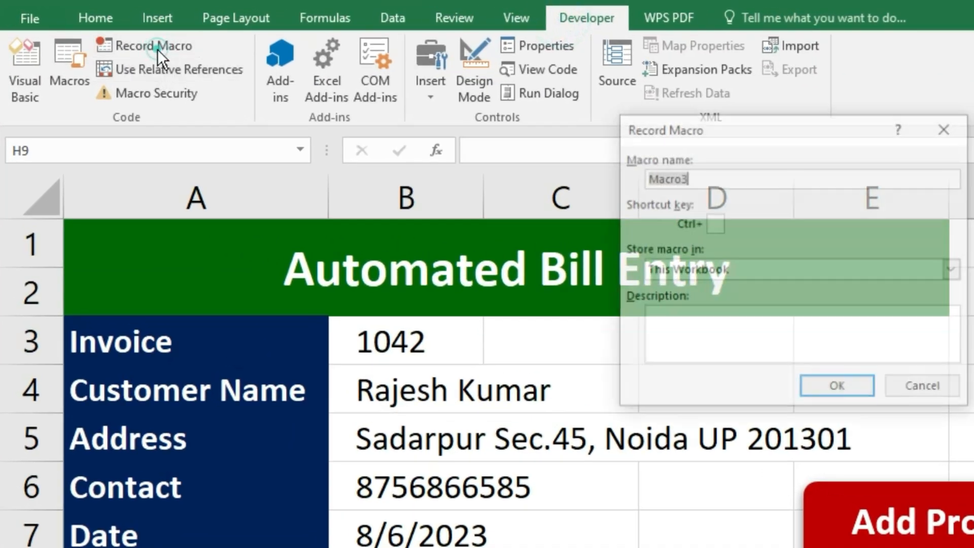
text(Delete Dat)
key(BackSpace)
key(BackSpace)
text(_data)
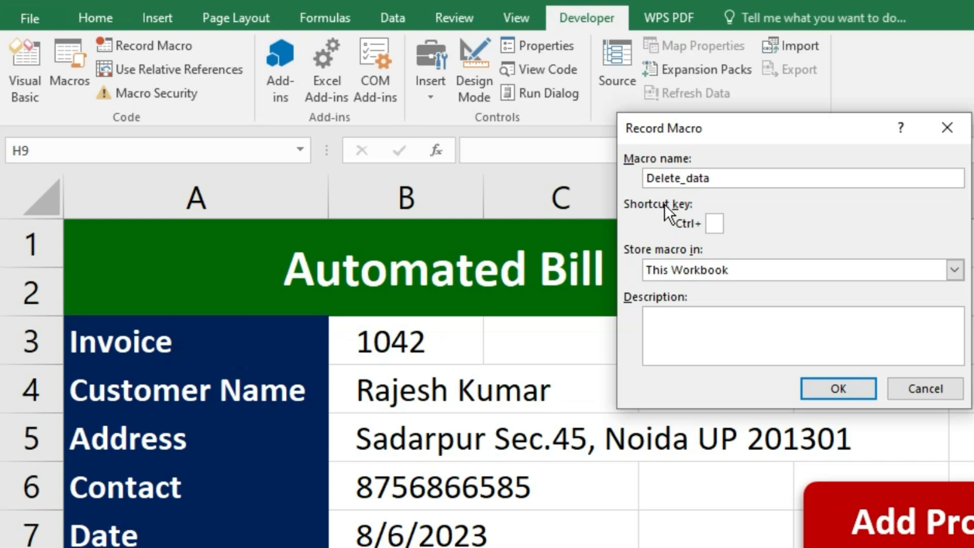
click(715, 223)
text(D)
click(857, 392)
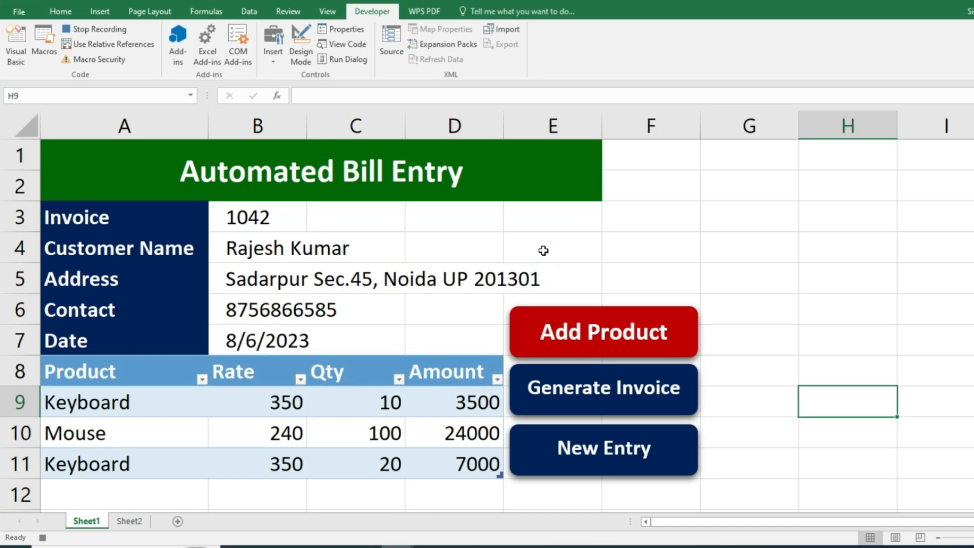
- Clear the invoice number, customer details, date, products A9:A11 and quantities C9:C11
click(300, 228)
key(Delete)
click(294, 243)
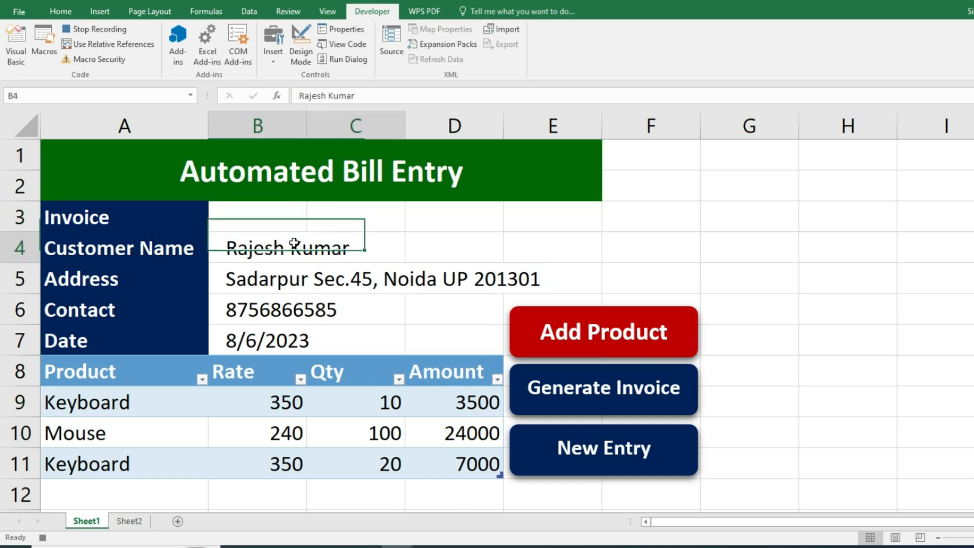
click(289, 279)
key(Delete)
click(285, 305)
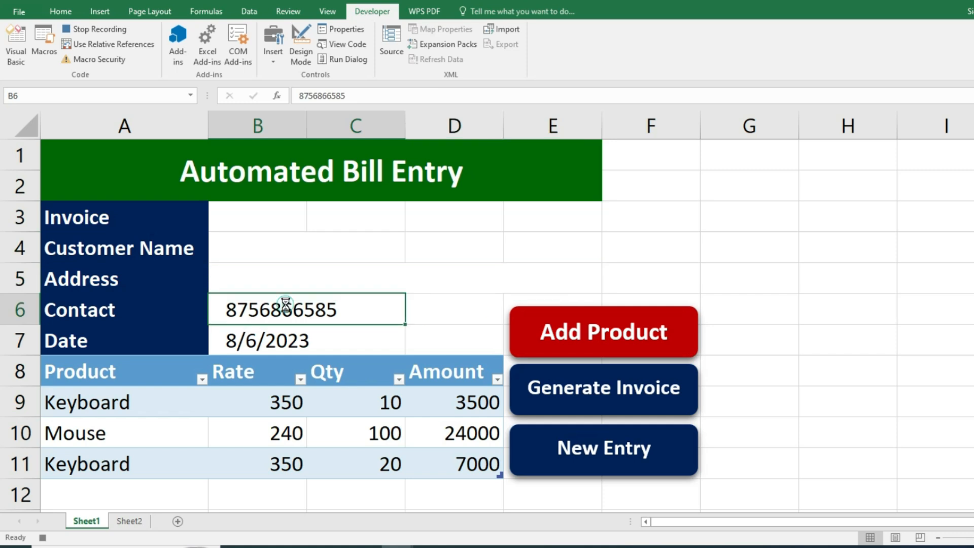
key(Delete)
click(282, 339)
key(Delete)
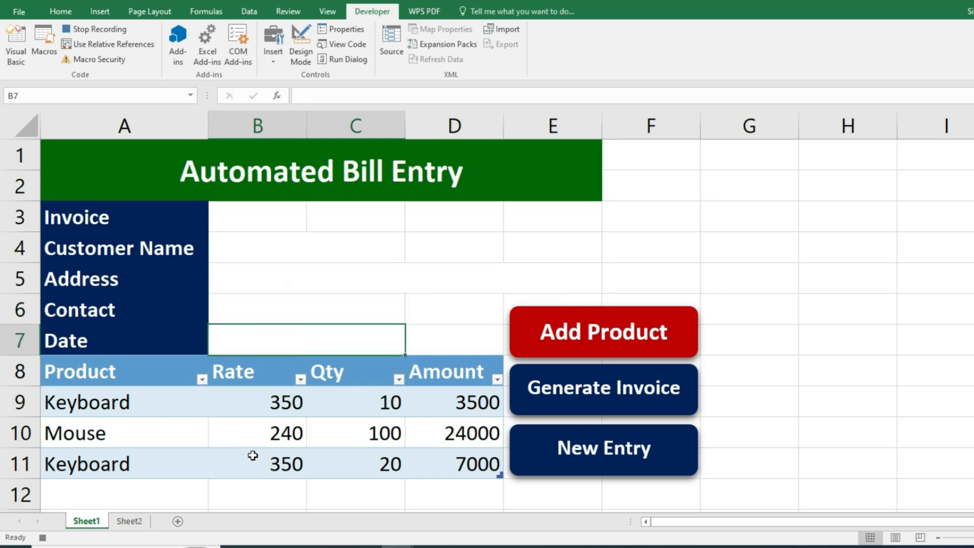
drag(150, 408, 147, 456)
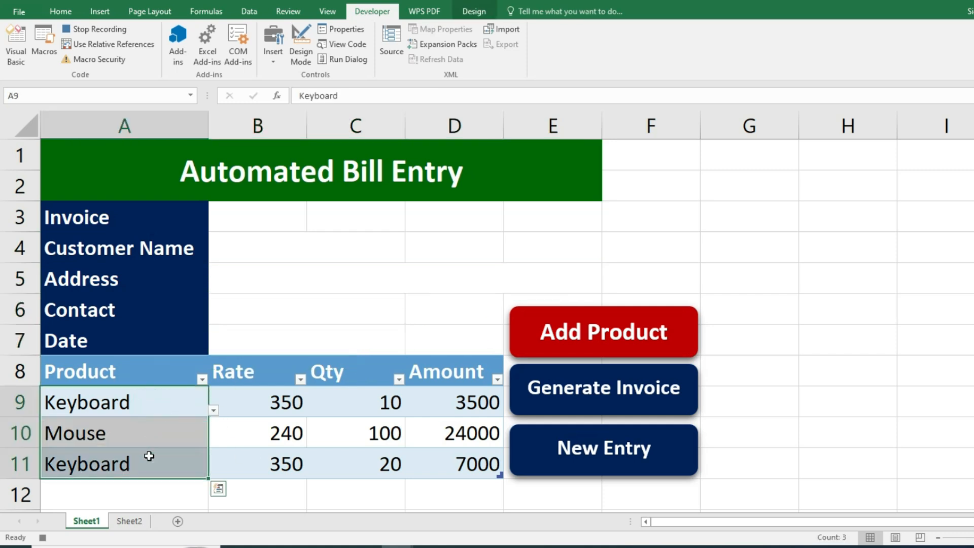
key(Delete)
drag(350, 400, 351, 454)
key(Delete)
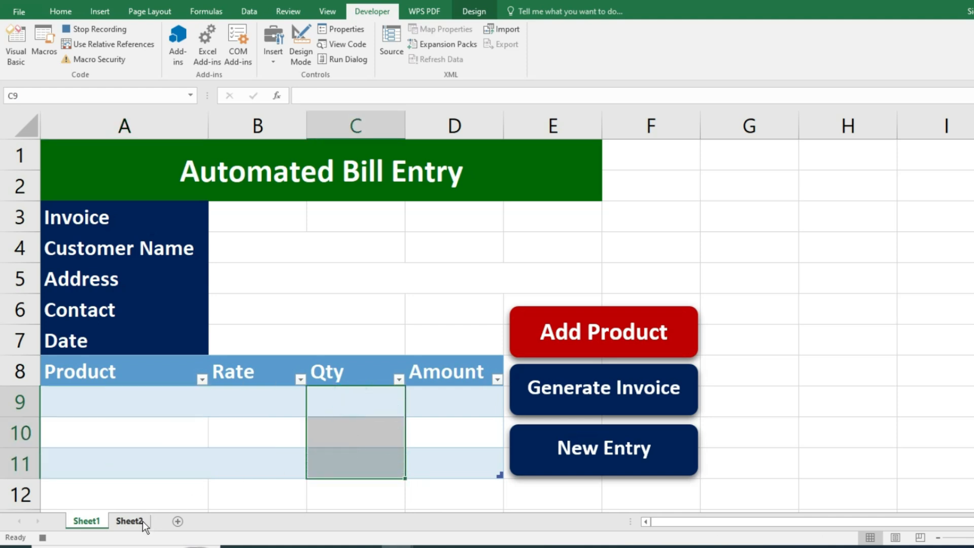
- On Sheet2, clear the bill number, invoice date and customer name, address and contact
click(142, 522)
click(125, 234)
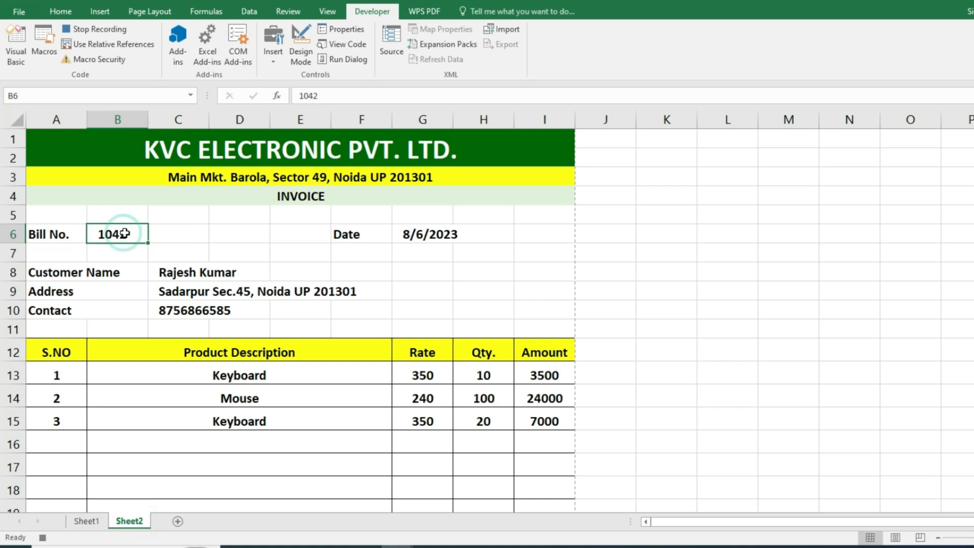
key(Delete)
click(429, 234)
key(Delete)
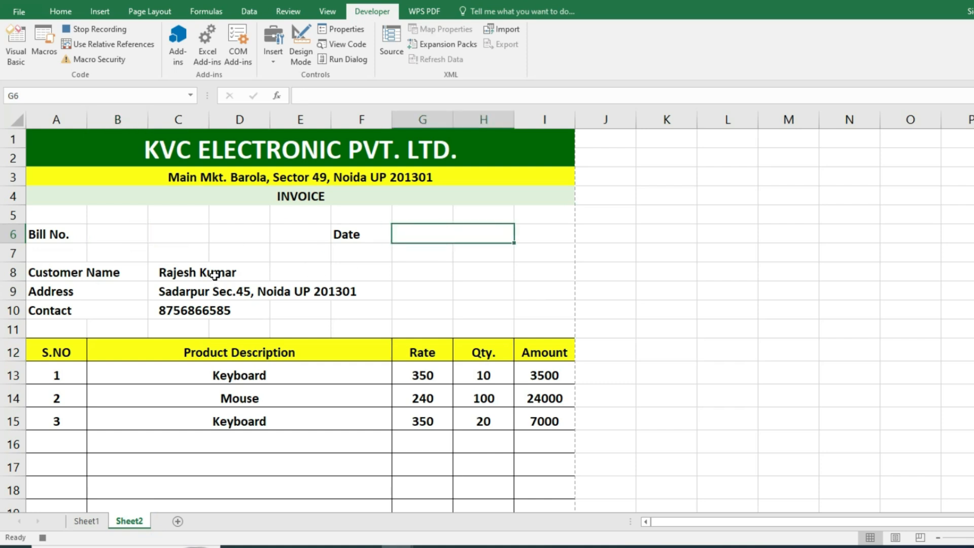
drag(214, 275, 214, 310)
key(Delete)
- Delete all product rows of the KVC invoice
scroll(218, 300, down, 1)
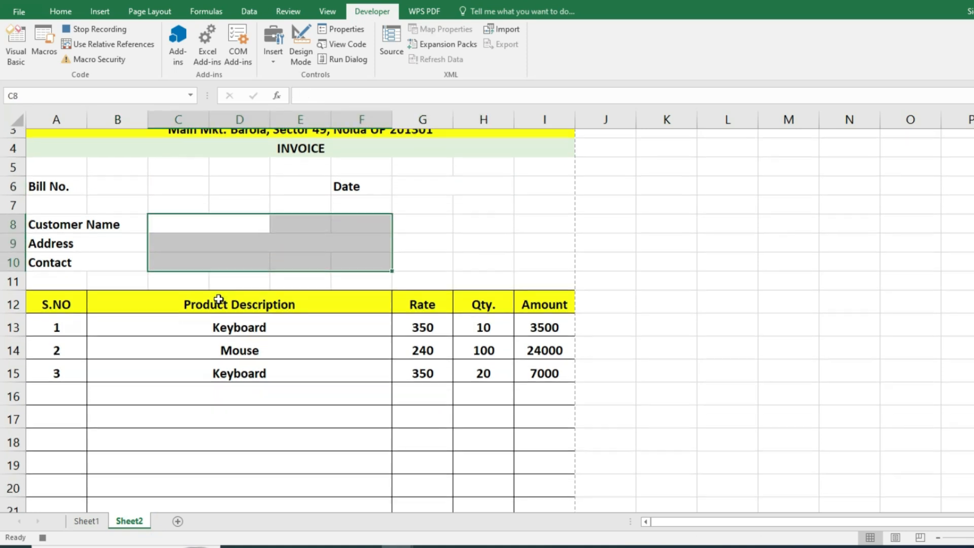
scroll(219, 300, down, 1)
drag(231, 267, 534, 482)
scroll(920, 302, up, 2)
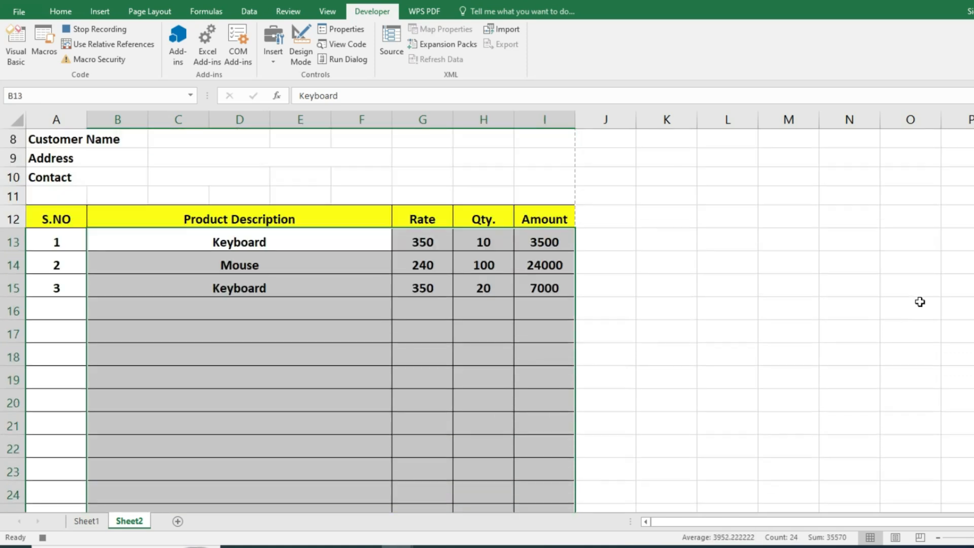
key(Delete)
scroll(913, 292, down, 6)
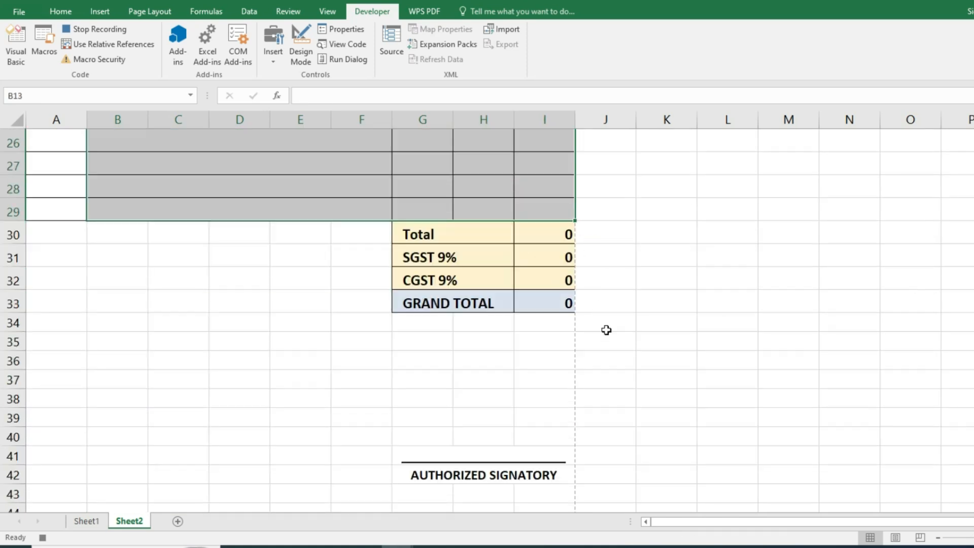
scroll(606, 330, up, 7)
scroll(654, 324, up, 1)
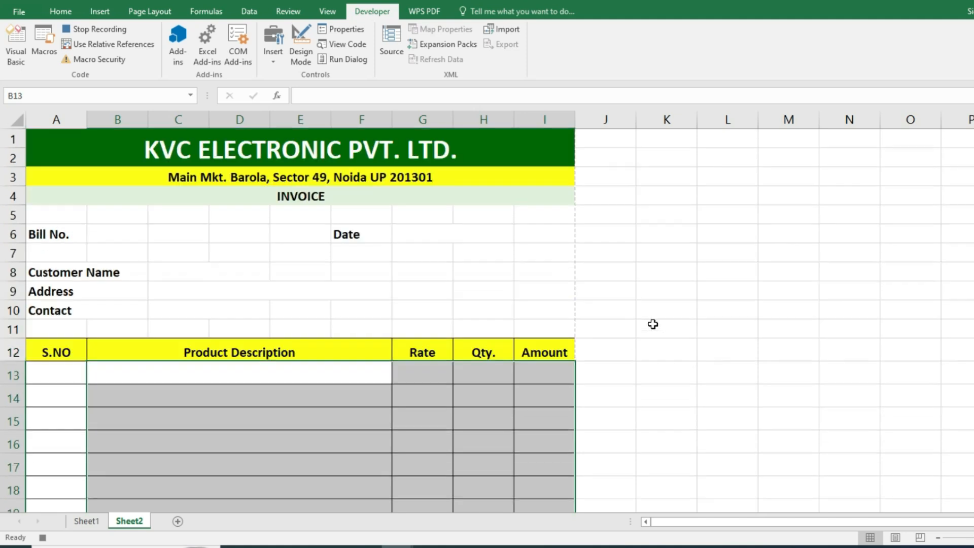
- Stop recording the Delete_data macro and return to the Bill Entry sheet
click(93, 32)
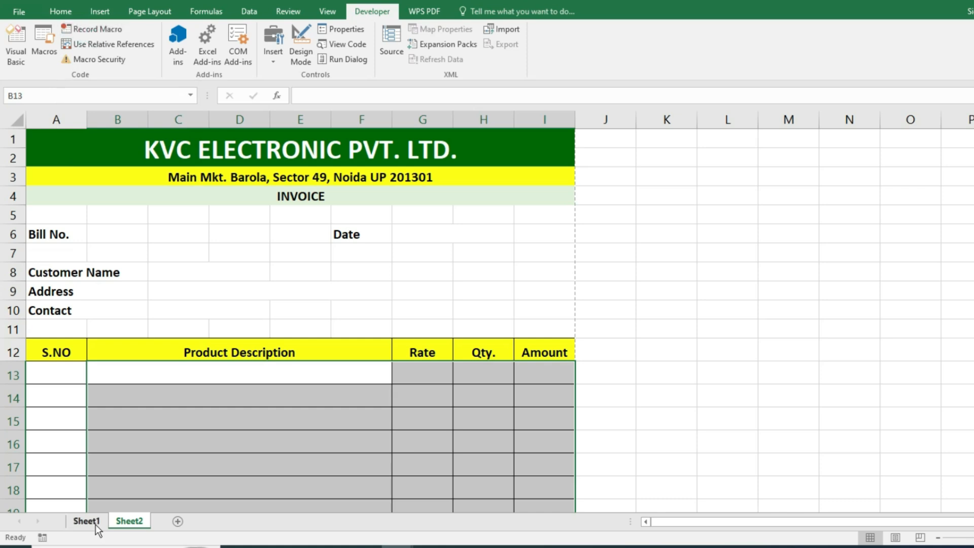
click(94, 524)
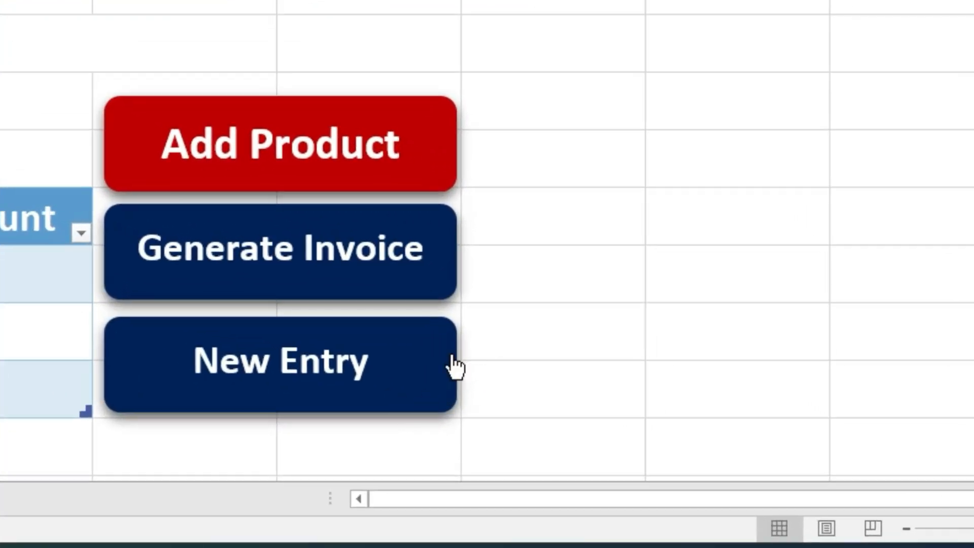
click(447, 352)
right_click(448, 351)
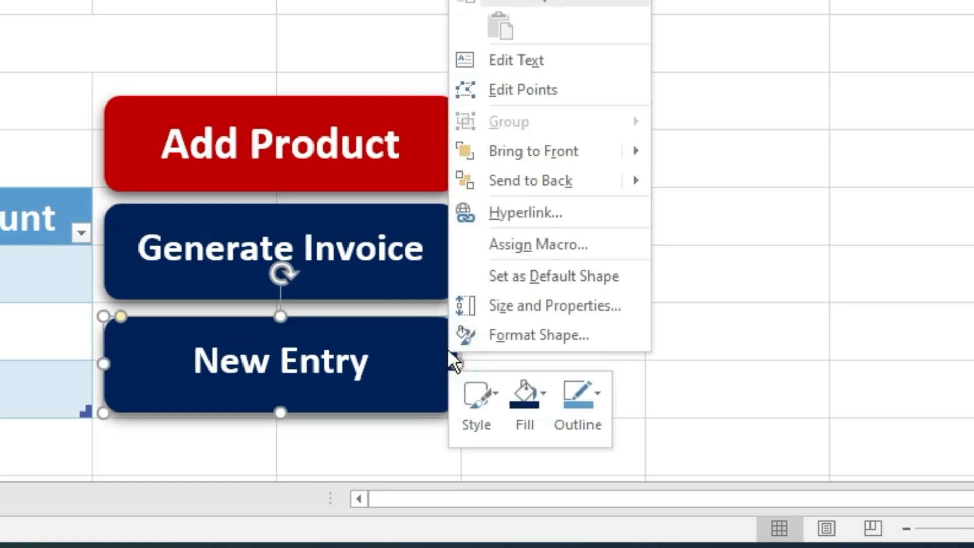
- Assign the Delete_data macro to the New Entry button
click(502, 243)
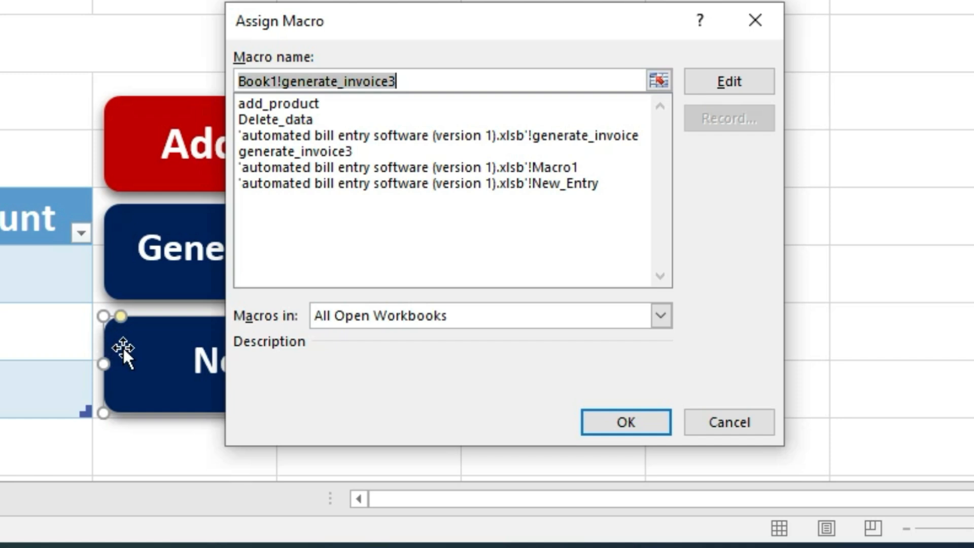
key(BackSpace)
click(306, 125)
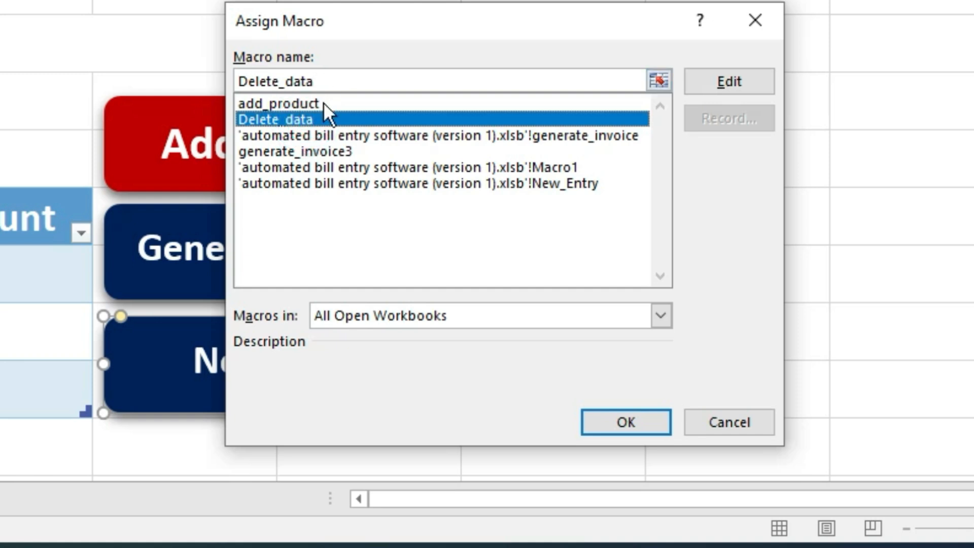
click(632, 422)
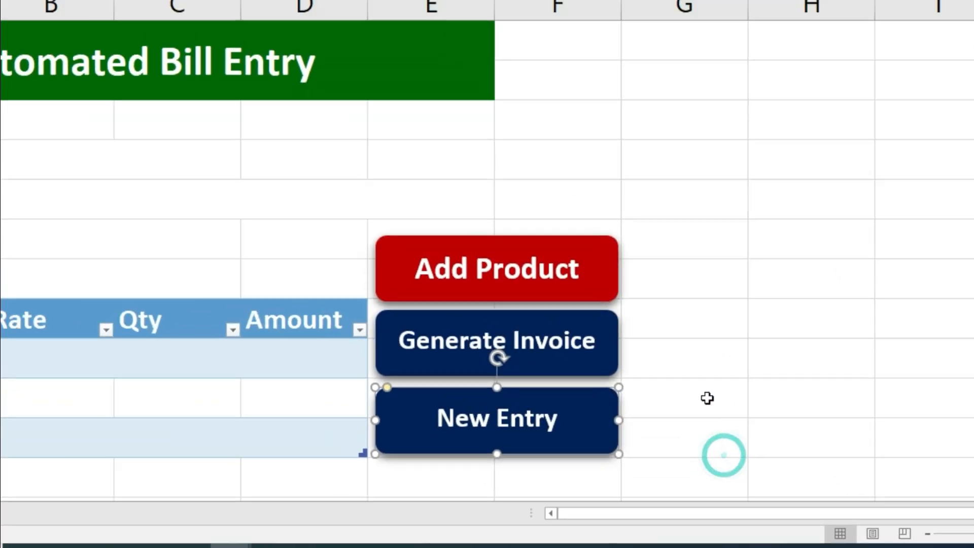
click(761, 430)
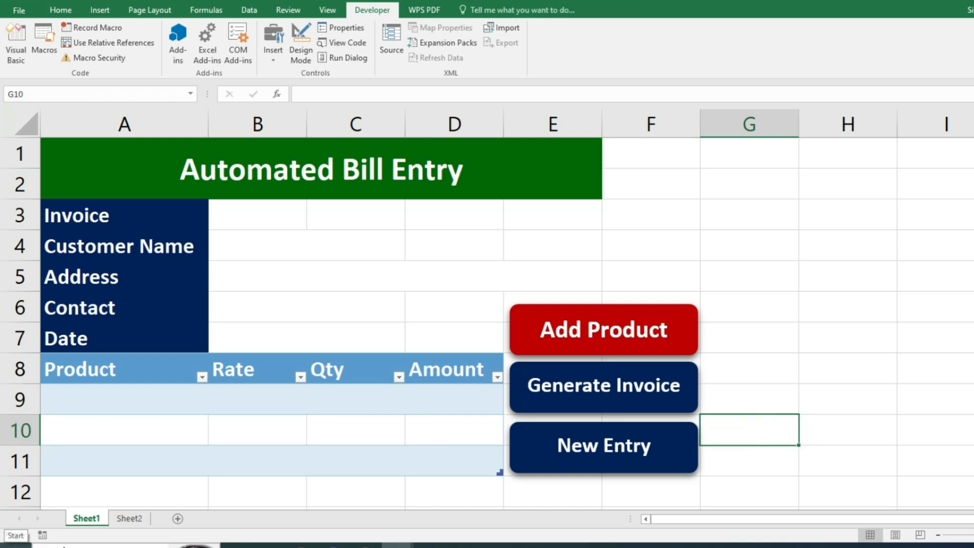
- Enter invoice number 1047 in B3 and the customer's name below it
click(227, 215)
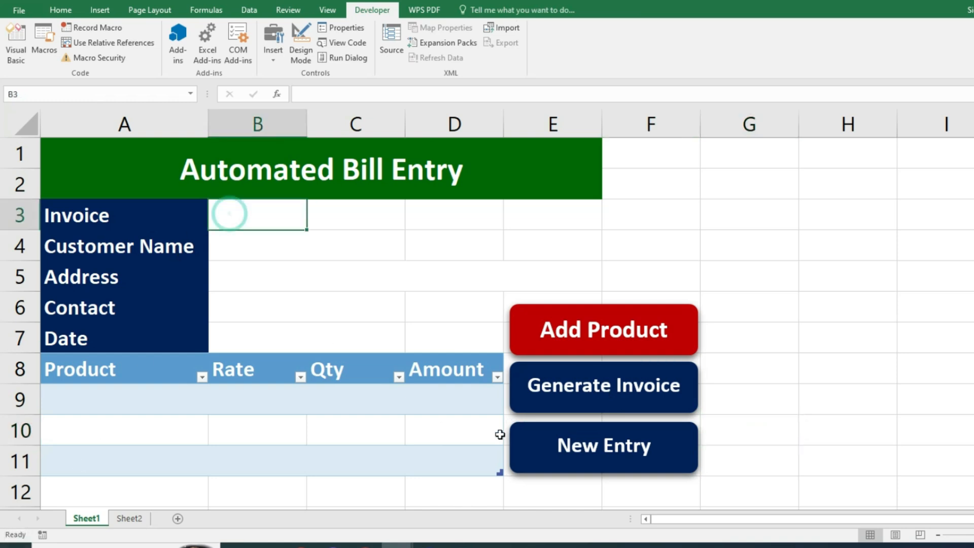
text(1047)
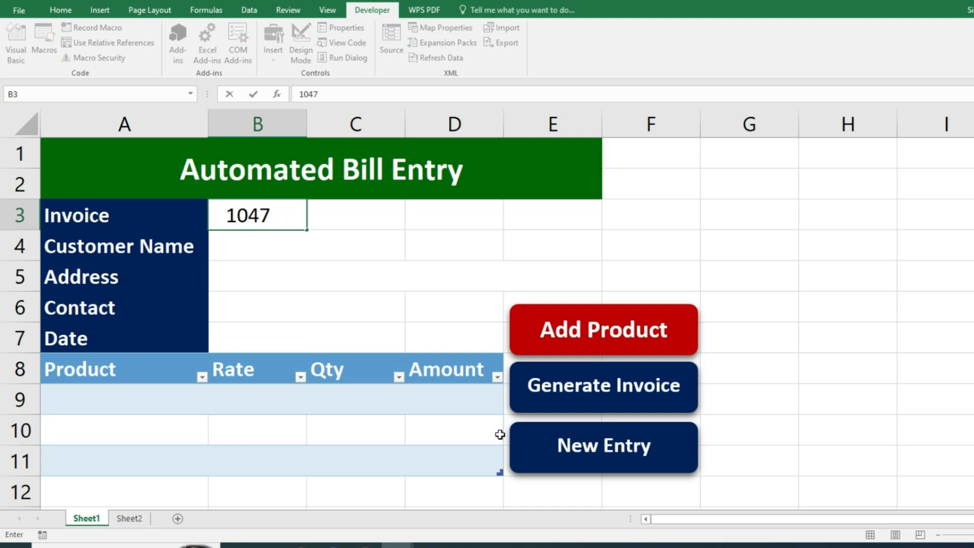
key(Return)
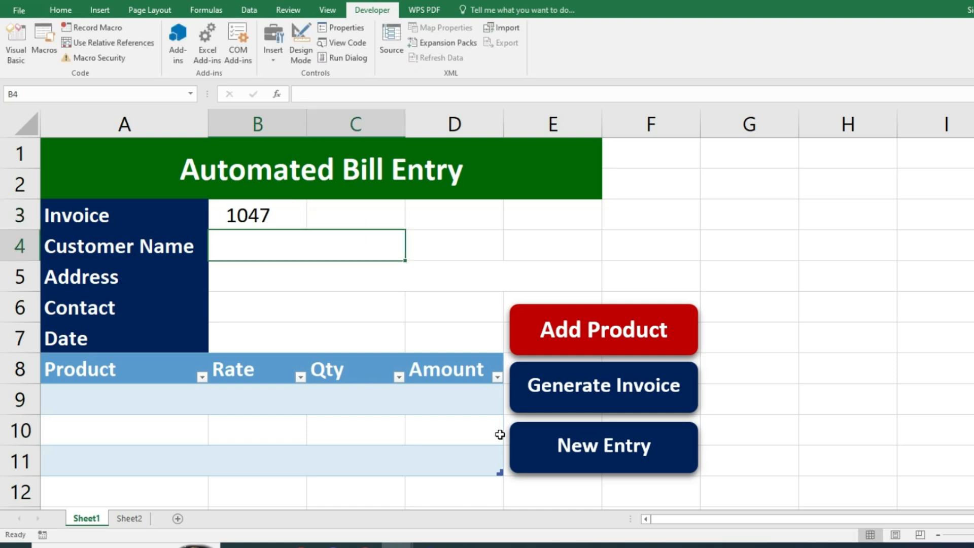
key(Return)
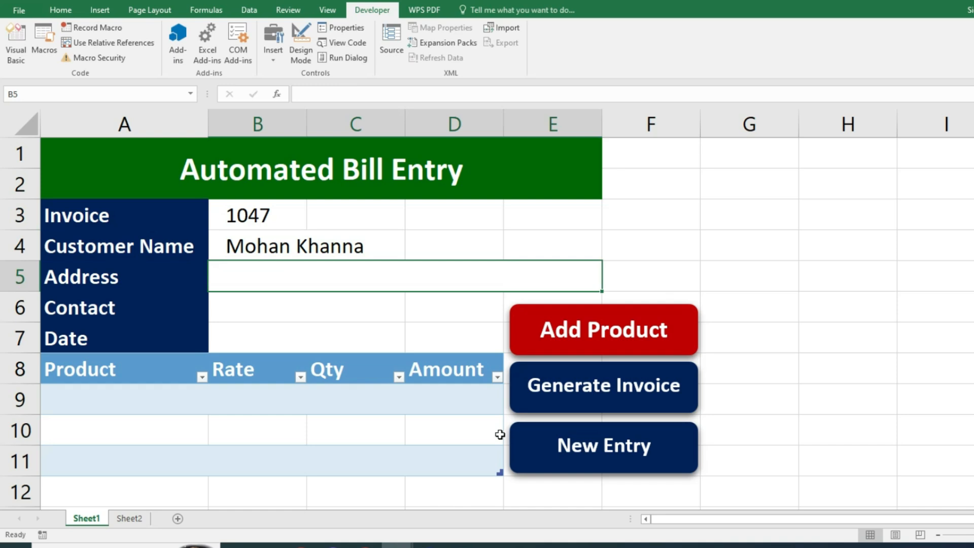
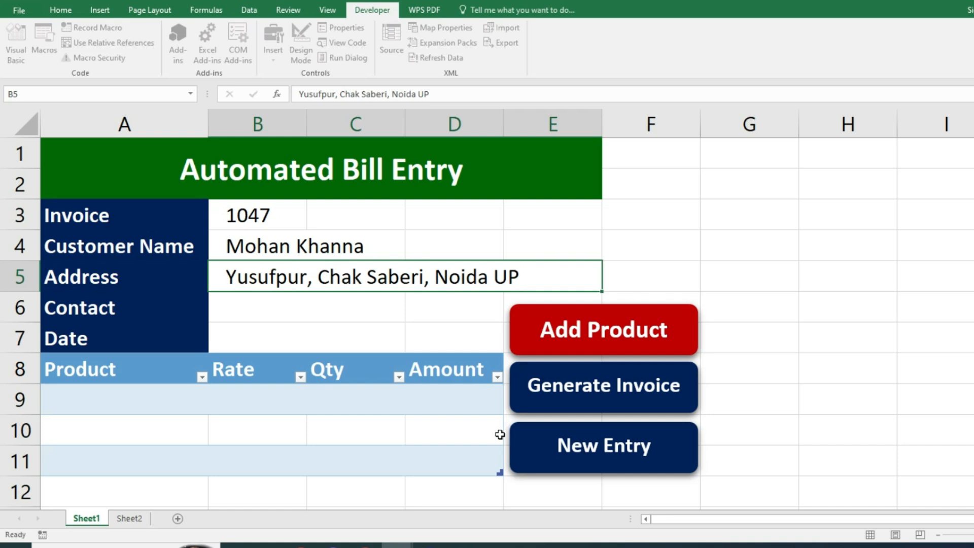
- Fill in the customer's address, contact number and the date 8/27/2023
key(Return)
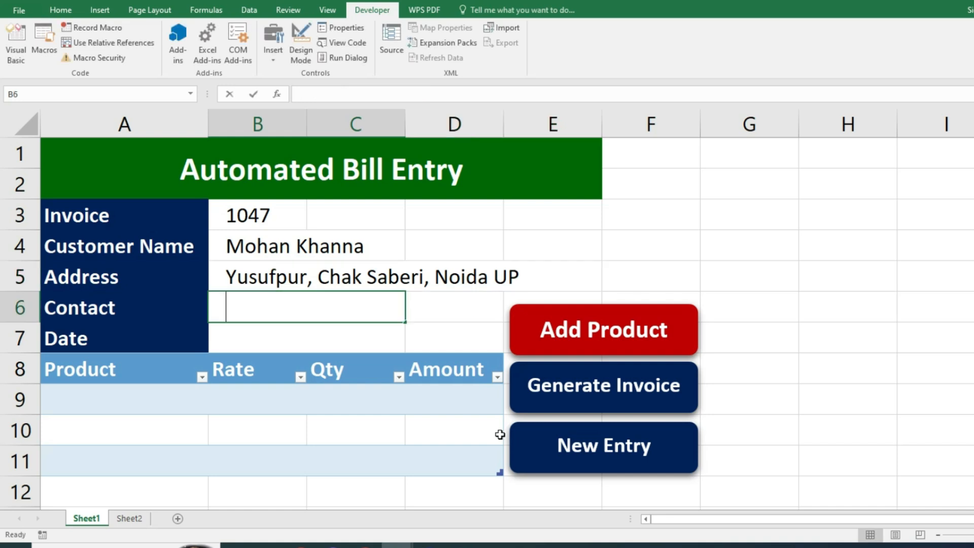
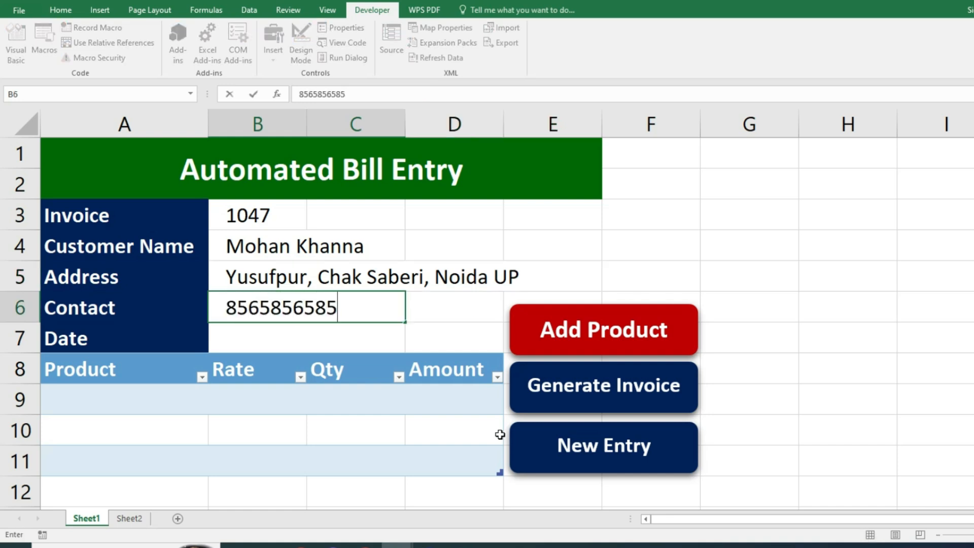
key(Return)
text(8/27/2023)
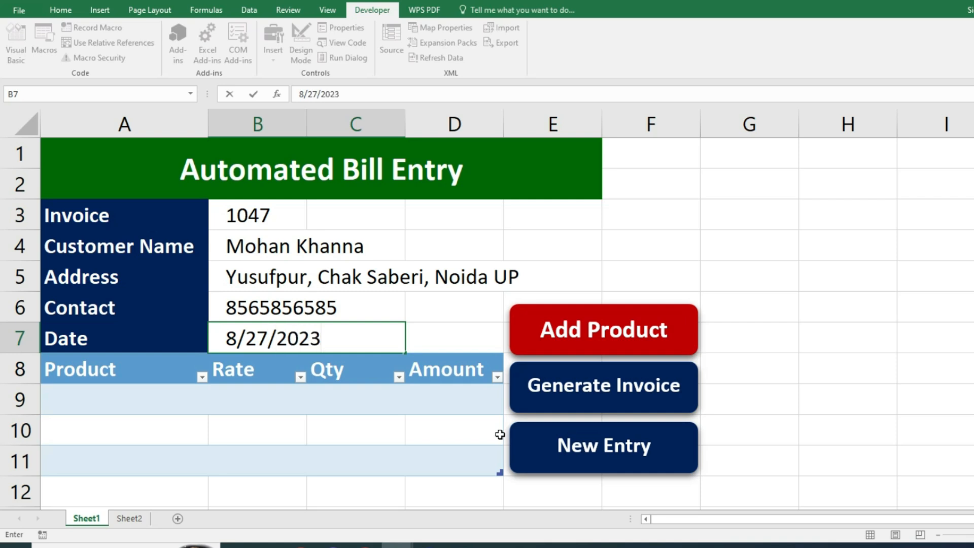
key(Return)
click(155, 385)
- Pick Mouse, Mouse and Keyboard as the first three bill products
scroll(154, 385, down, 2)
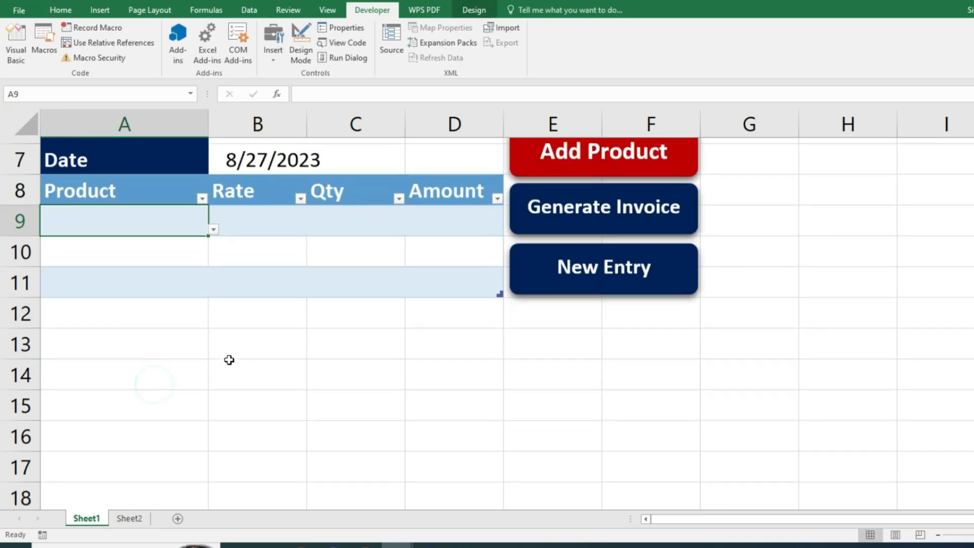
click(214, 222)
click(104, 262)
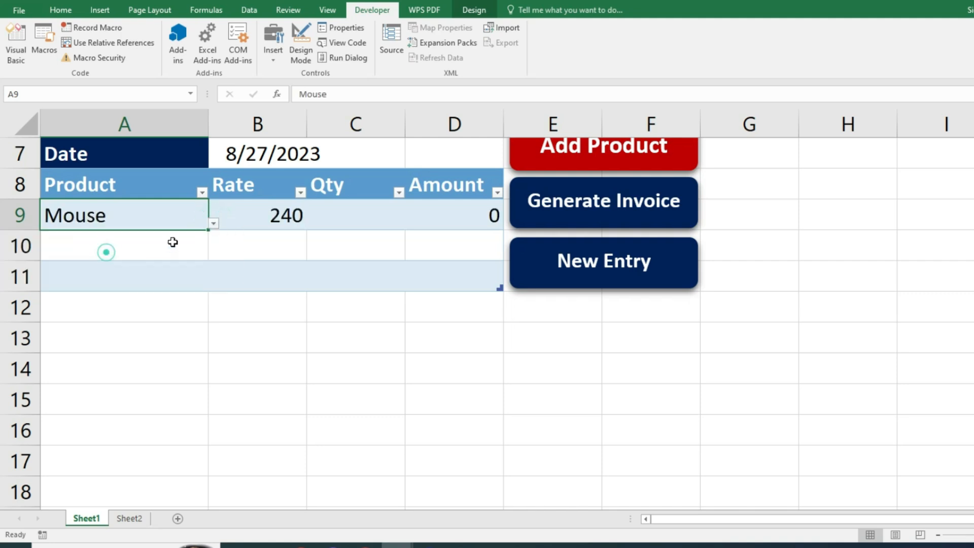
click(170, 243)
click(215, 255)
click(136, 293)
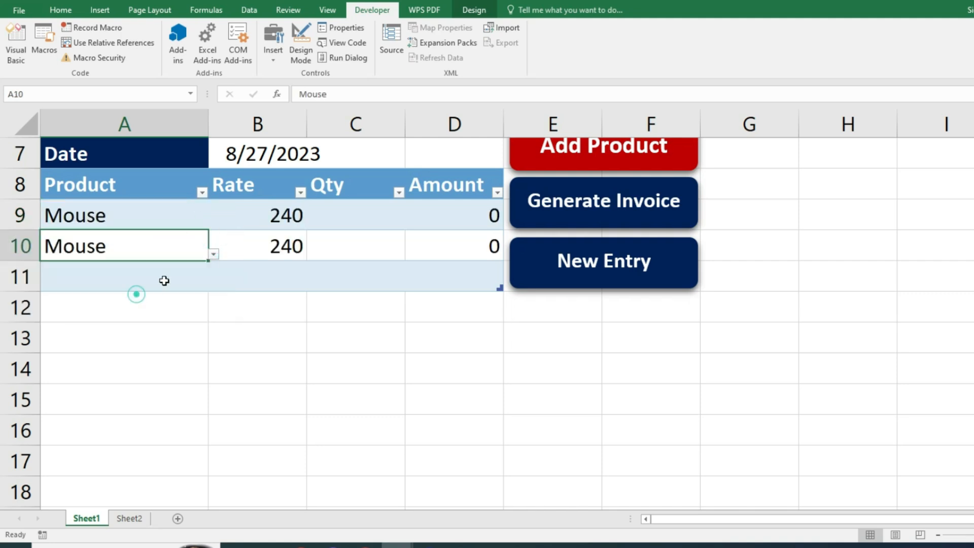
click(162, 277)
click(213, 284)
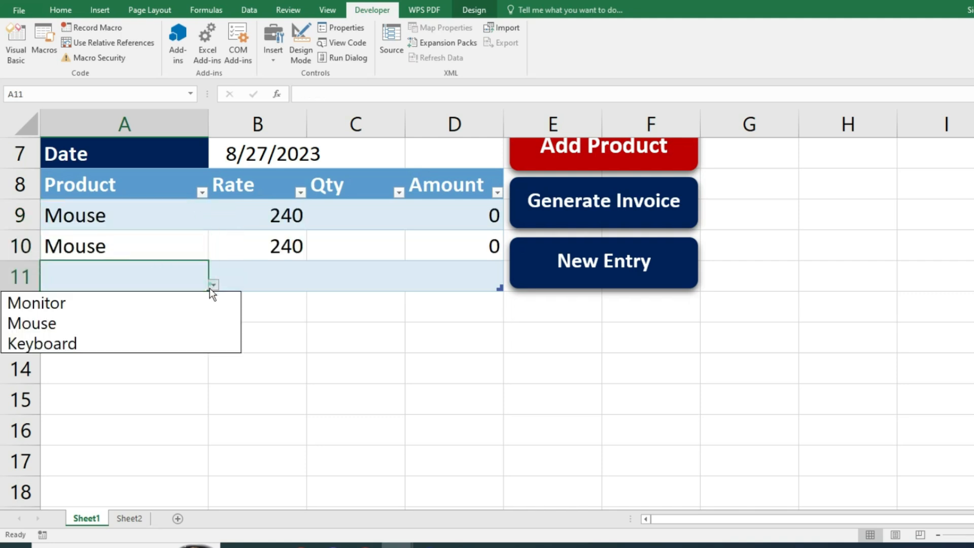
click(123, 335)
scroll(642, 339, up, 2)
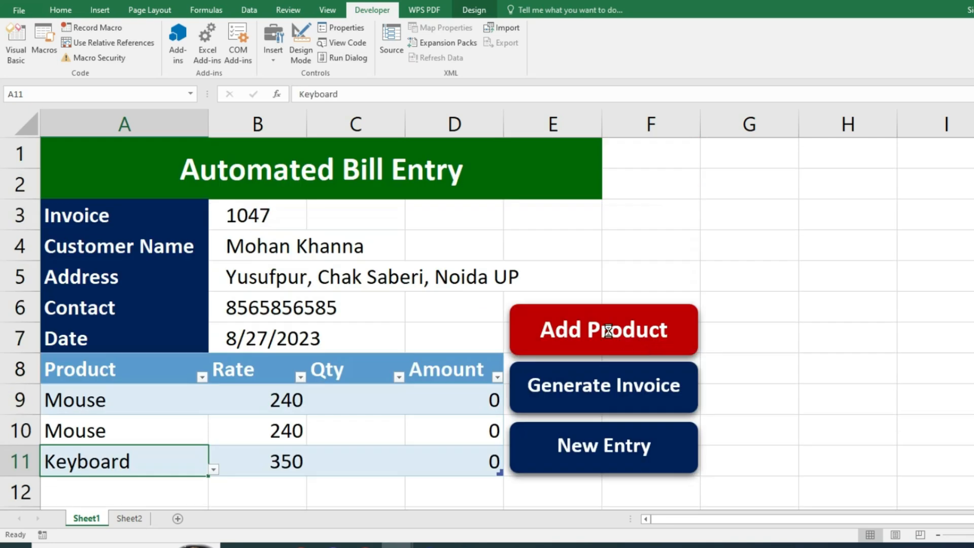
- Add two more product rows with Add Product and choose Monitor and Keyboard
click(609, 331)
scroll(263, 400, down, 1)
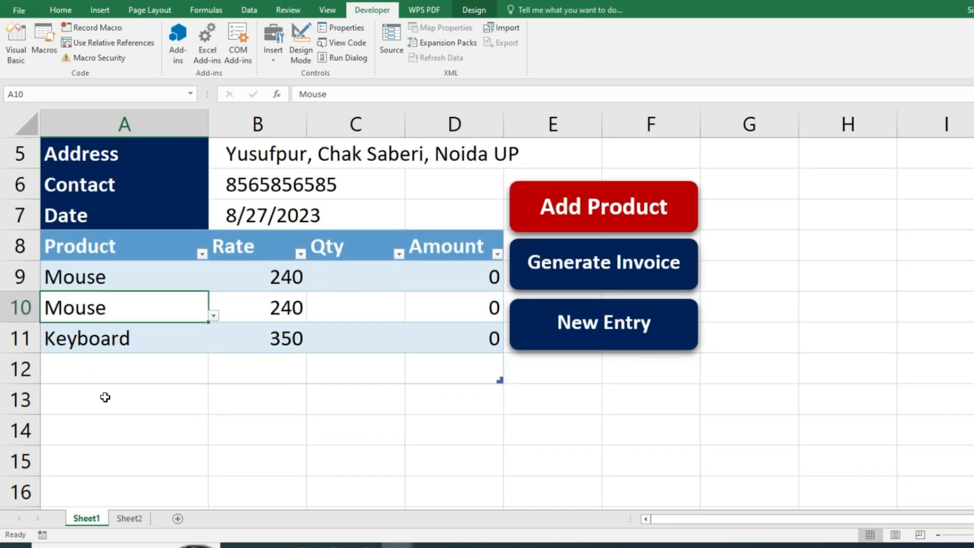
click(107, 373)
click(213, 377)
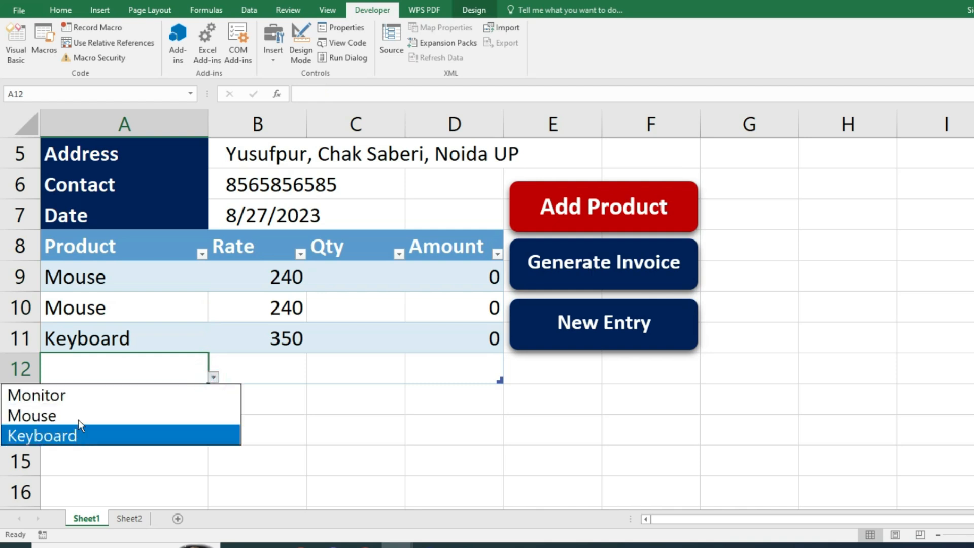
click(78, 398)
click(642, 211)
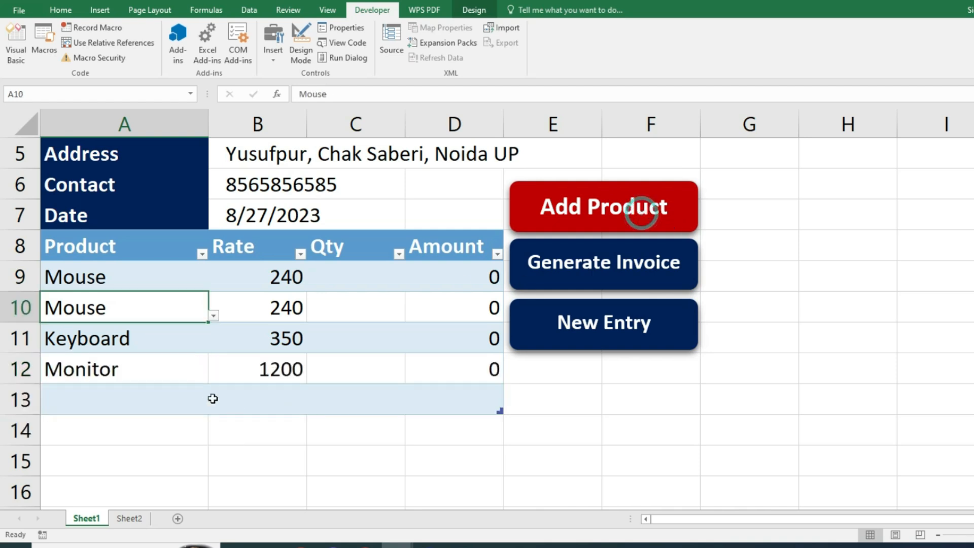
click(178, 399)
click(213, 408)
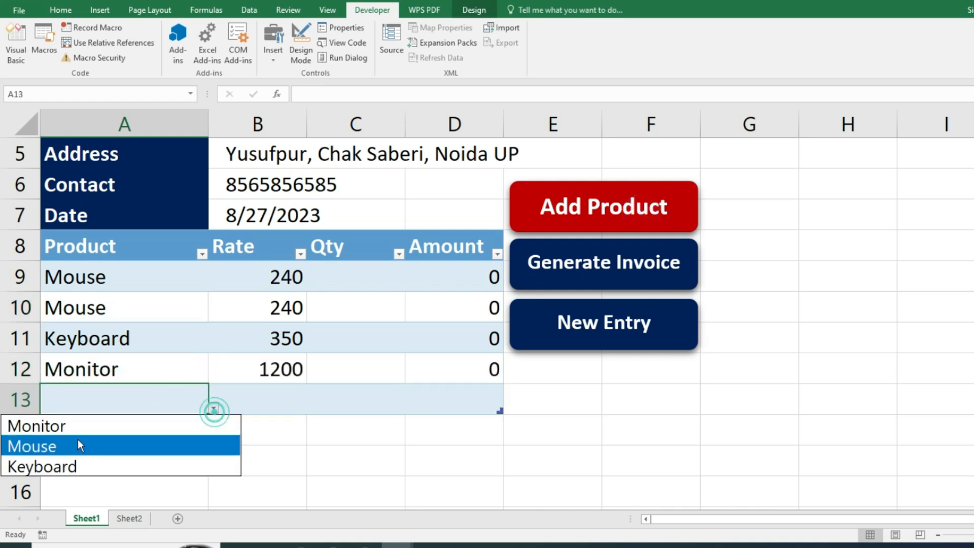
click(56, 469)
- Enter quantities 50, 100, 50, 100 and 20 for the five products
click(382, 276)
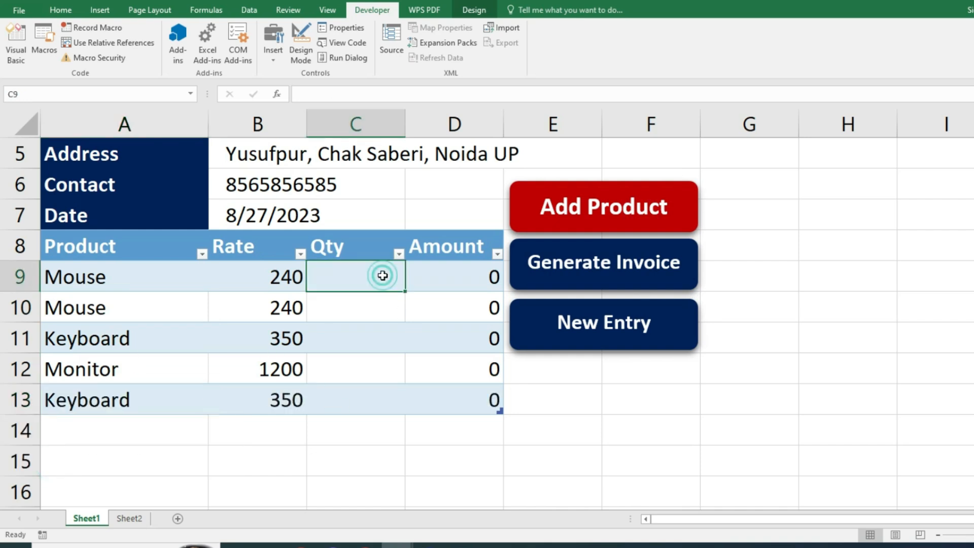
text(50)
key(Return)
text(100)
key(Return)
text(50)
key(Return)
text(100)
key(Return)
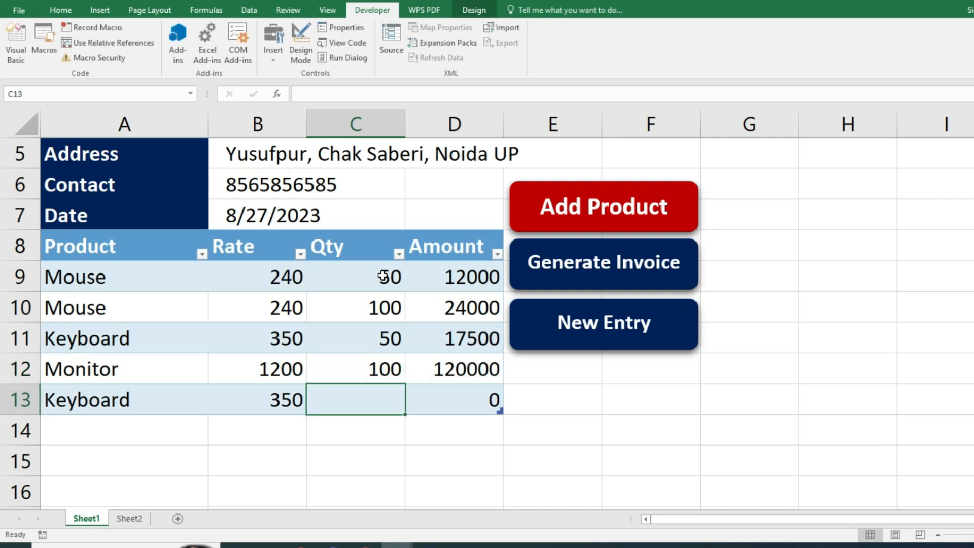
text(20)
key(Return)
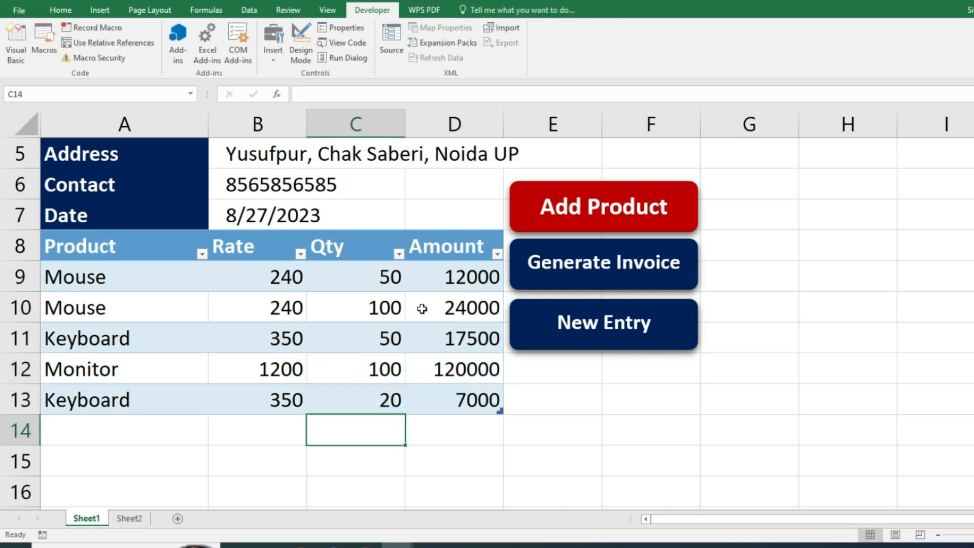
scroll(422, 309, up, 2)
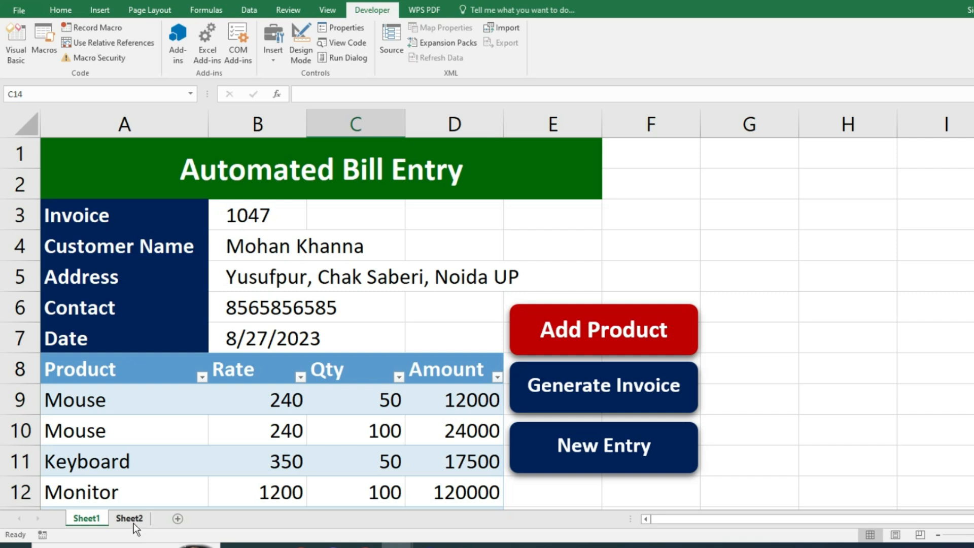
- Check the invoice template on Sheet2, then return to the bill entry sheet
click(130, 518)
click(773, 329)
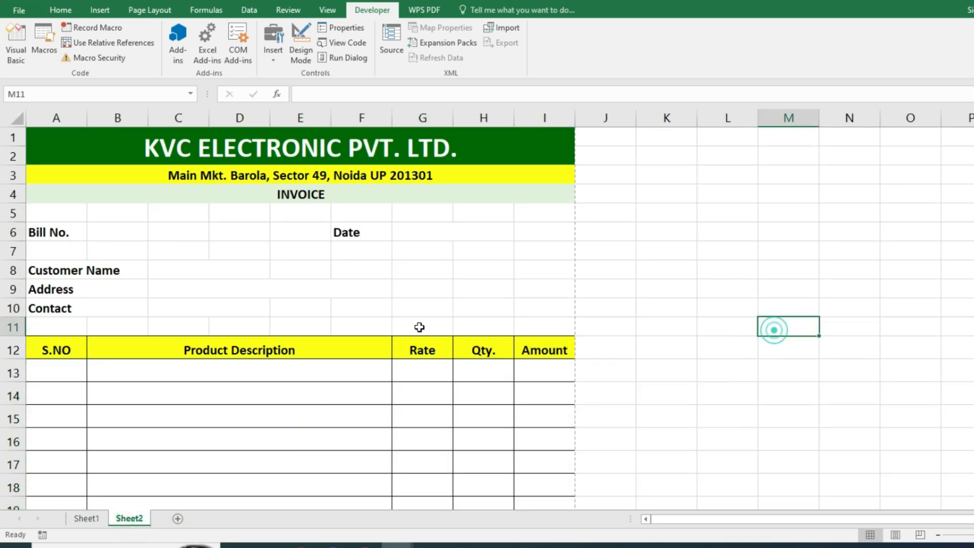
click(86, 518)
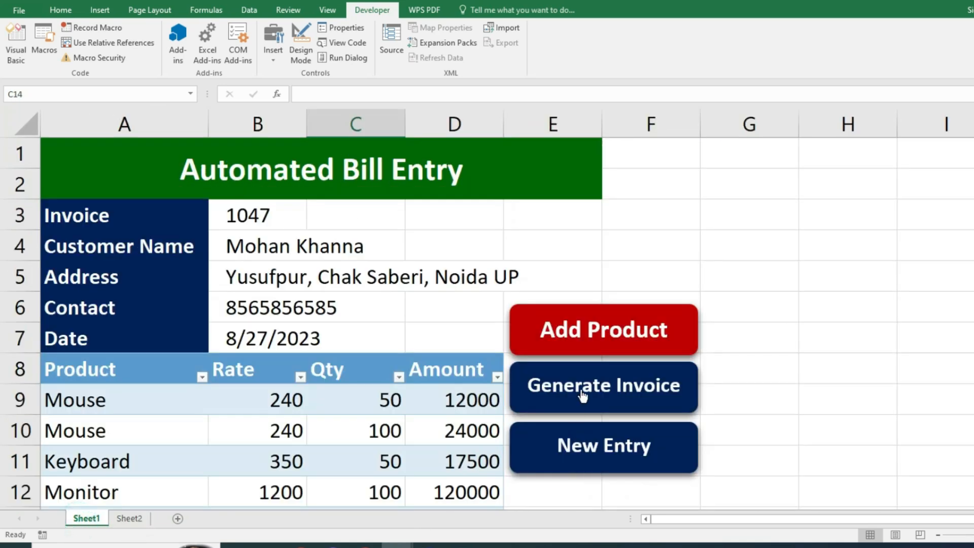
- Generate the invoice and review its five product lines and 212990 grand total
click(583, 396)
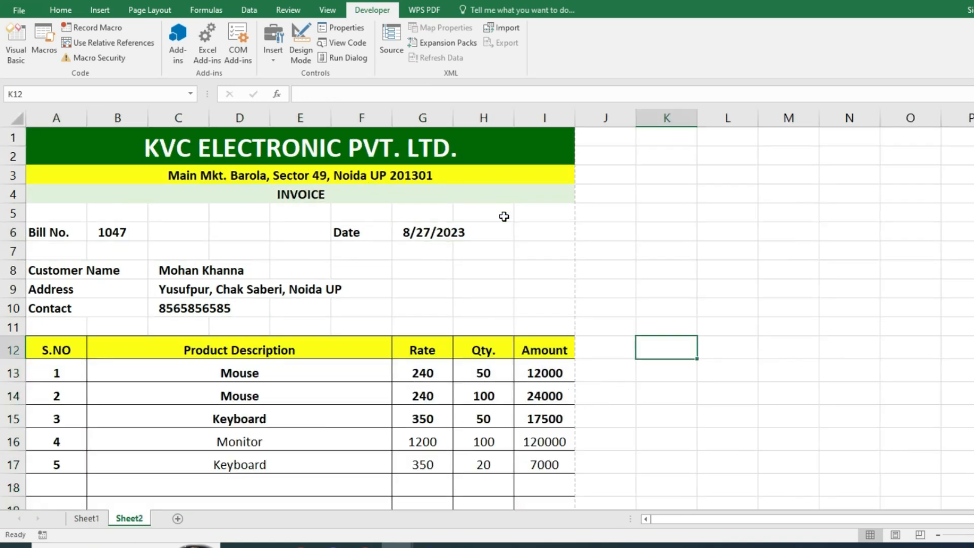
scroll(587, 322, down, 8)
scroll(599, 363, up, 6)
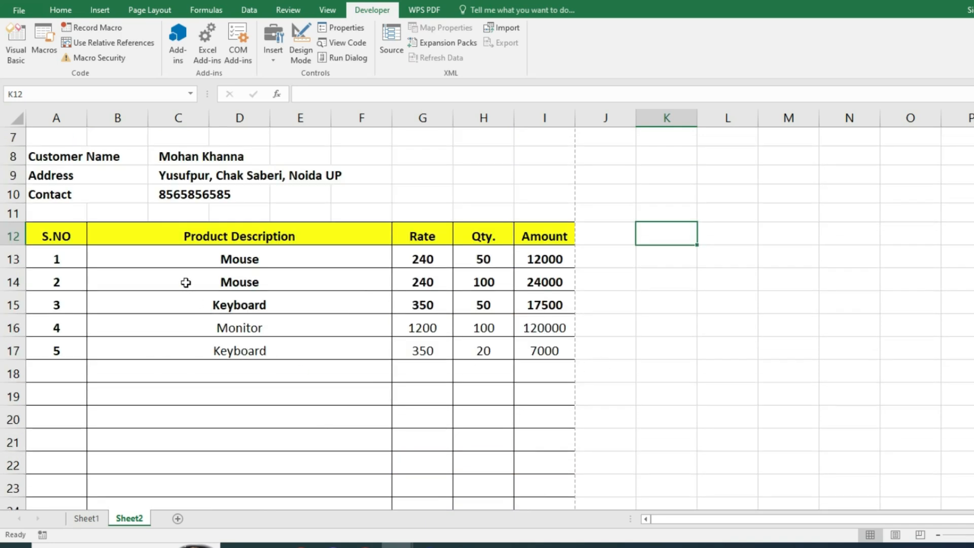
drag(124, 260, 531, 497)
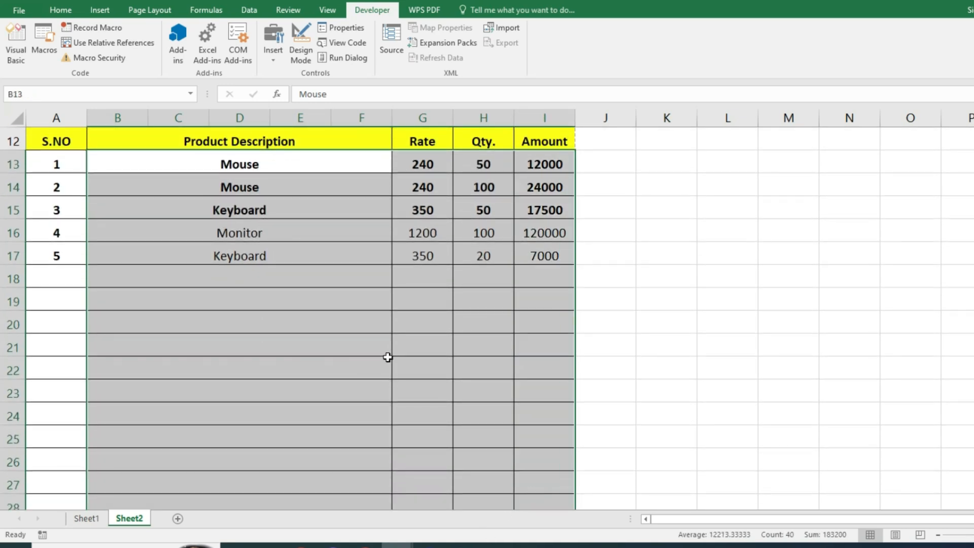
scroll(613, 380, up, 4)
click(710, 329)
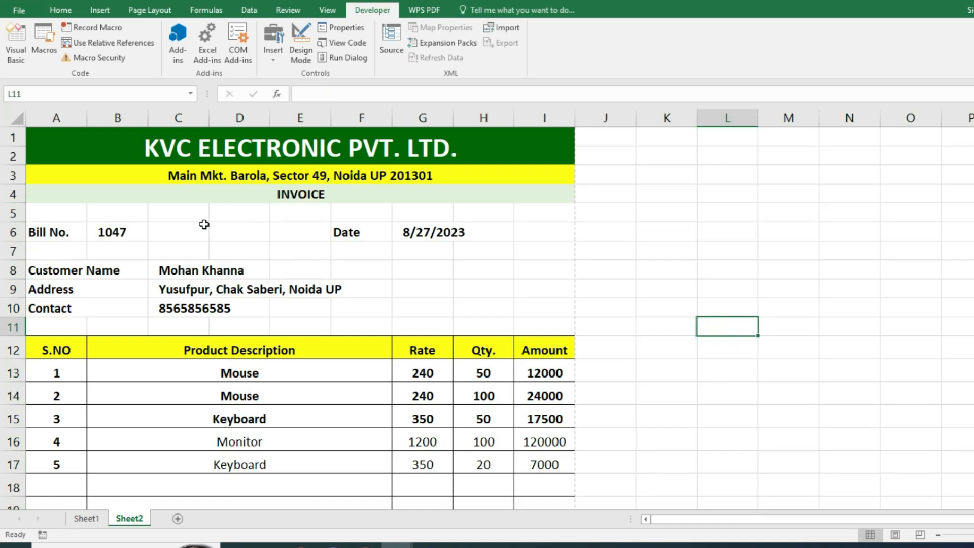
scroll(668, 360, down, 9)
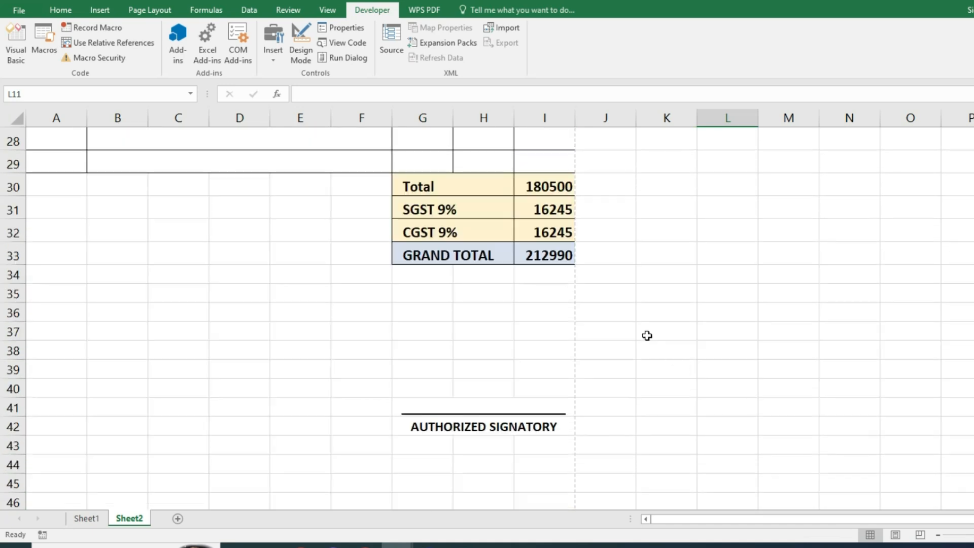
scroll(637, 429, up, 9)
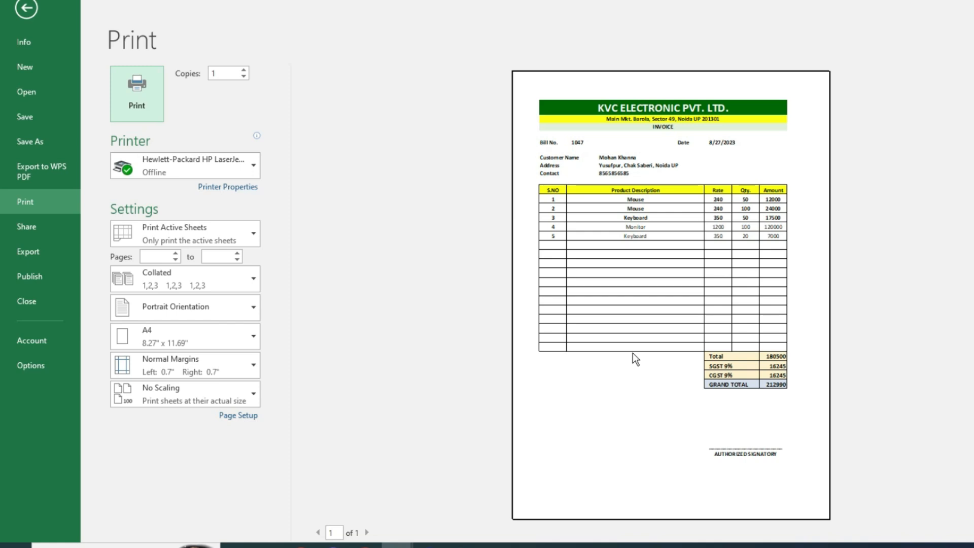
key(Escape)
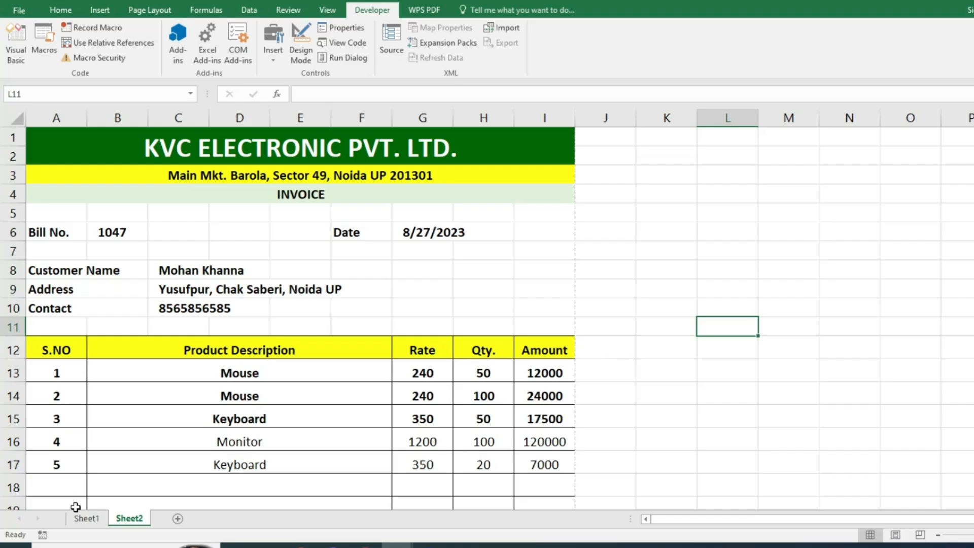
- Clear the bill form and KVC invoice with New Entry, then reselect cell B3
click(84, 518)
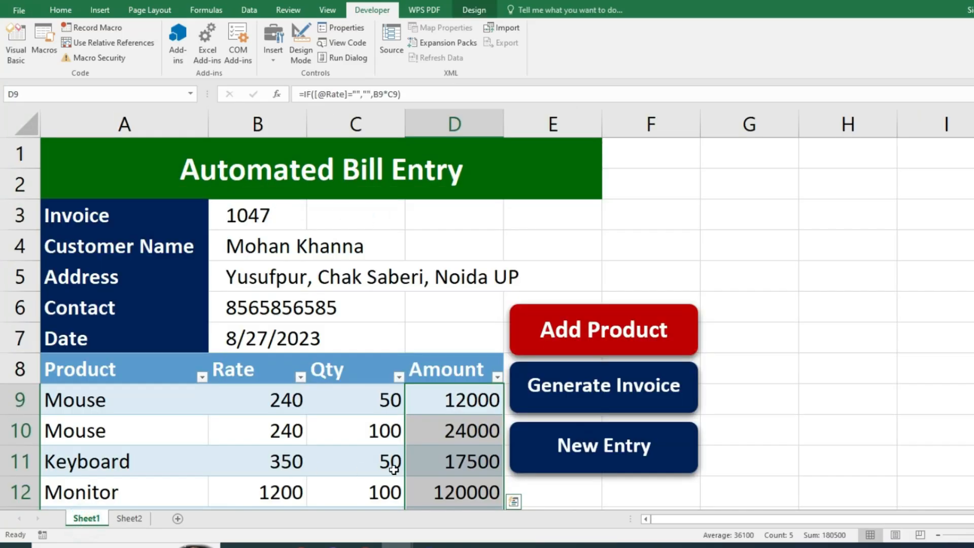
click(555, 450)
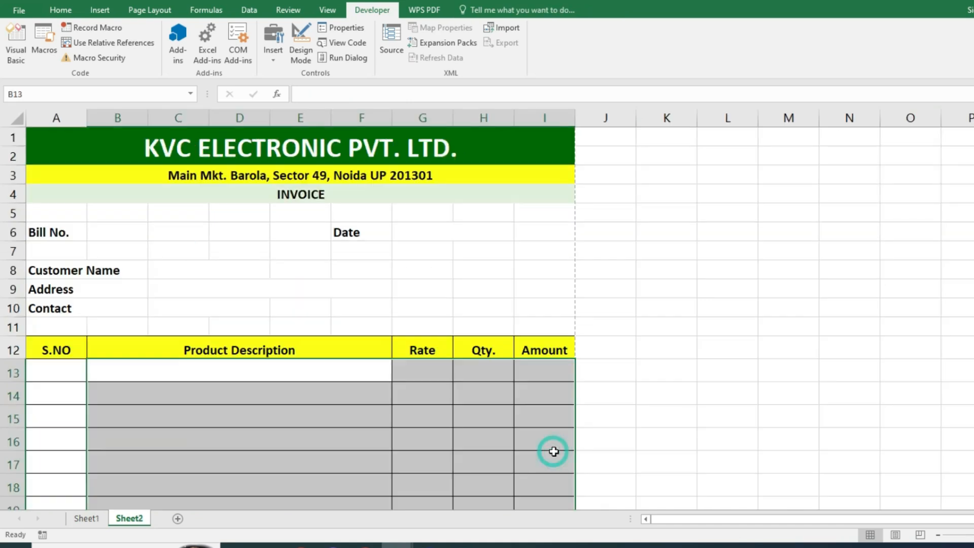
scroll(455, 306, down, 5)
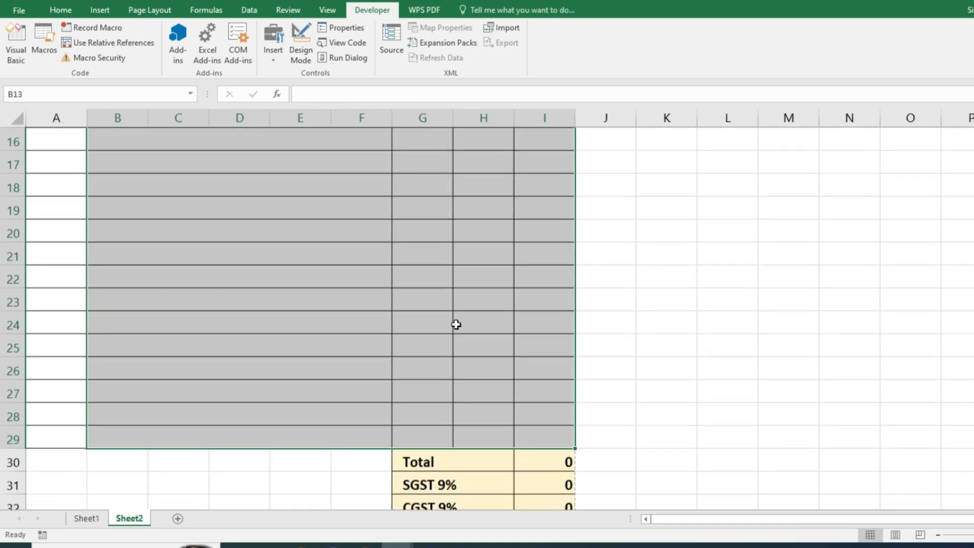
click(87, 518)
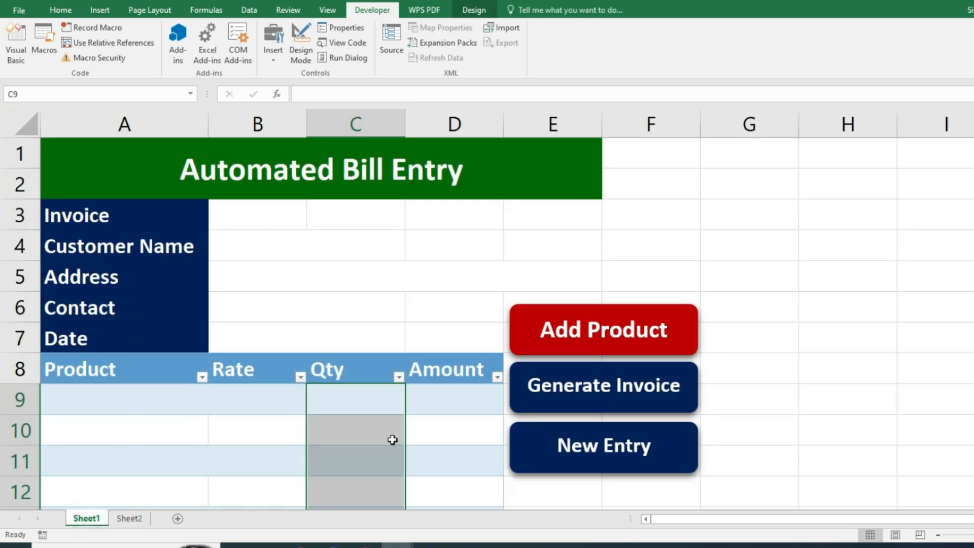
click(253, 221)
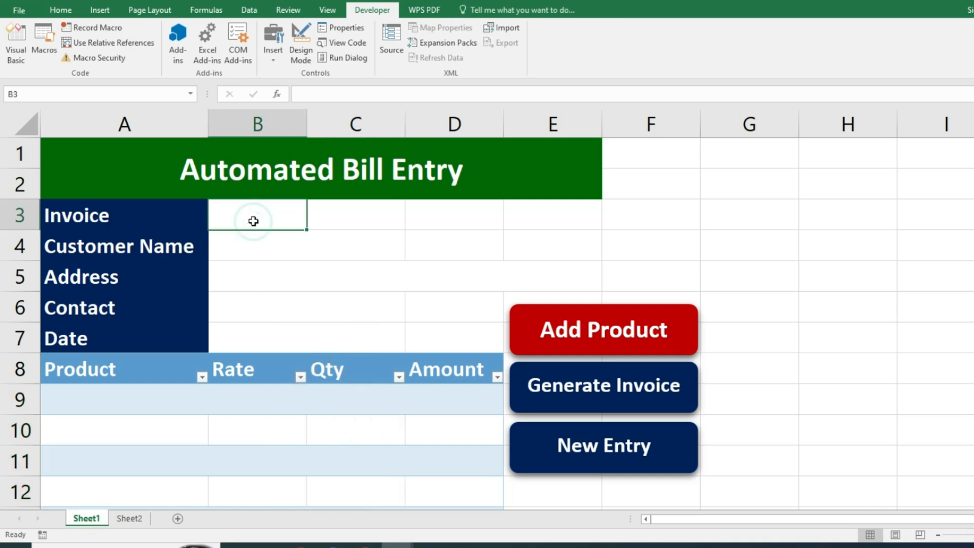